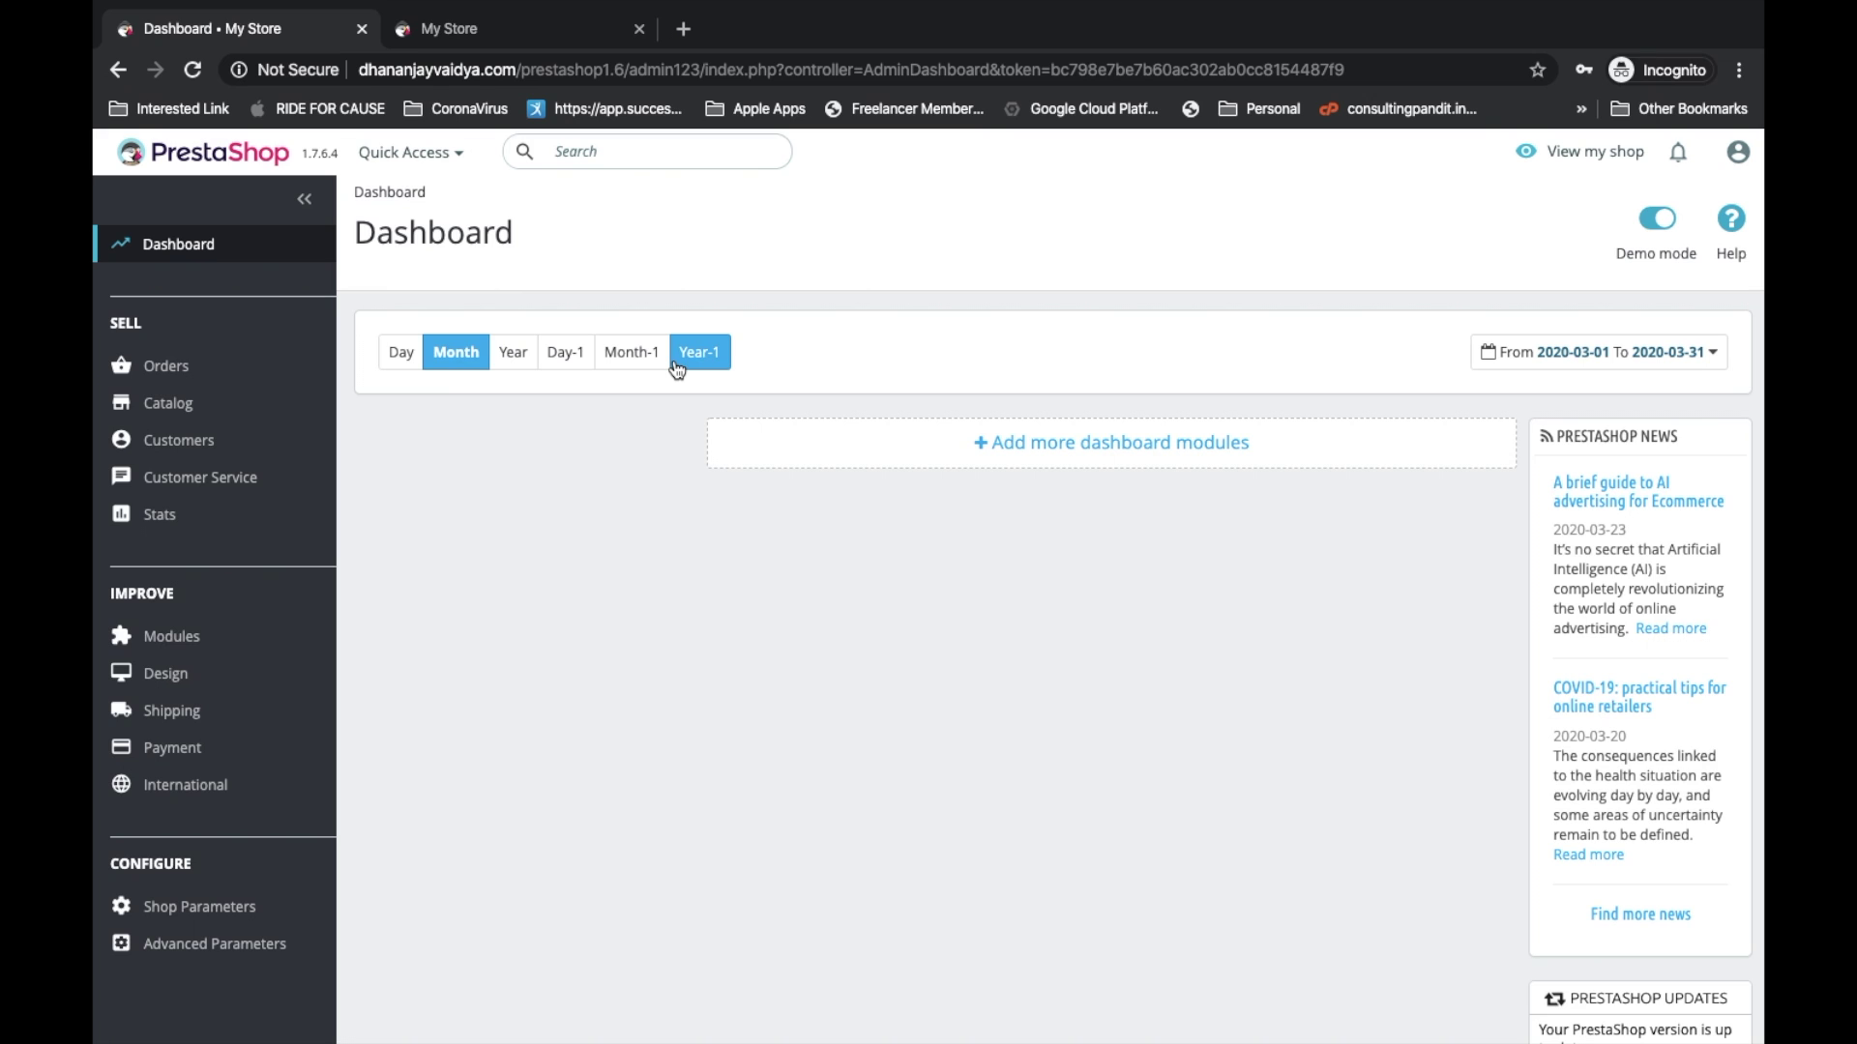
Open the import page for categories from the catalog's category list
{"action": "mouse_move", "coordinate": [183, 430]}
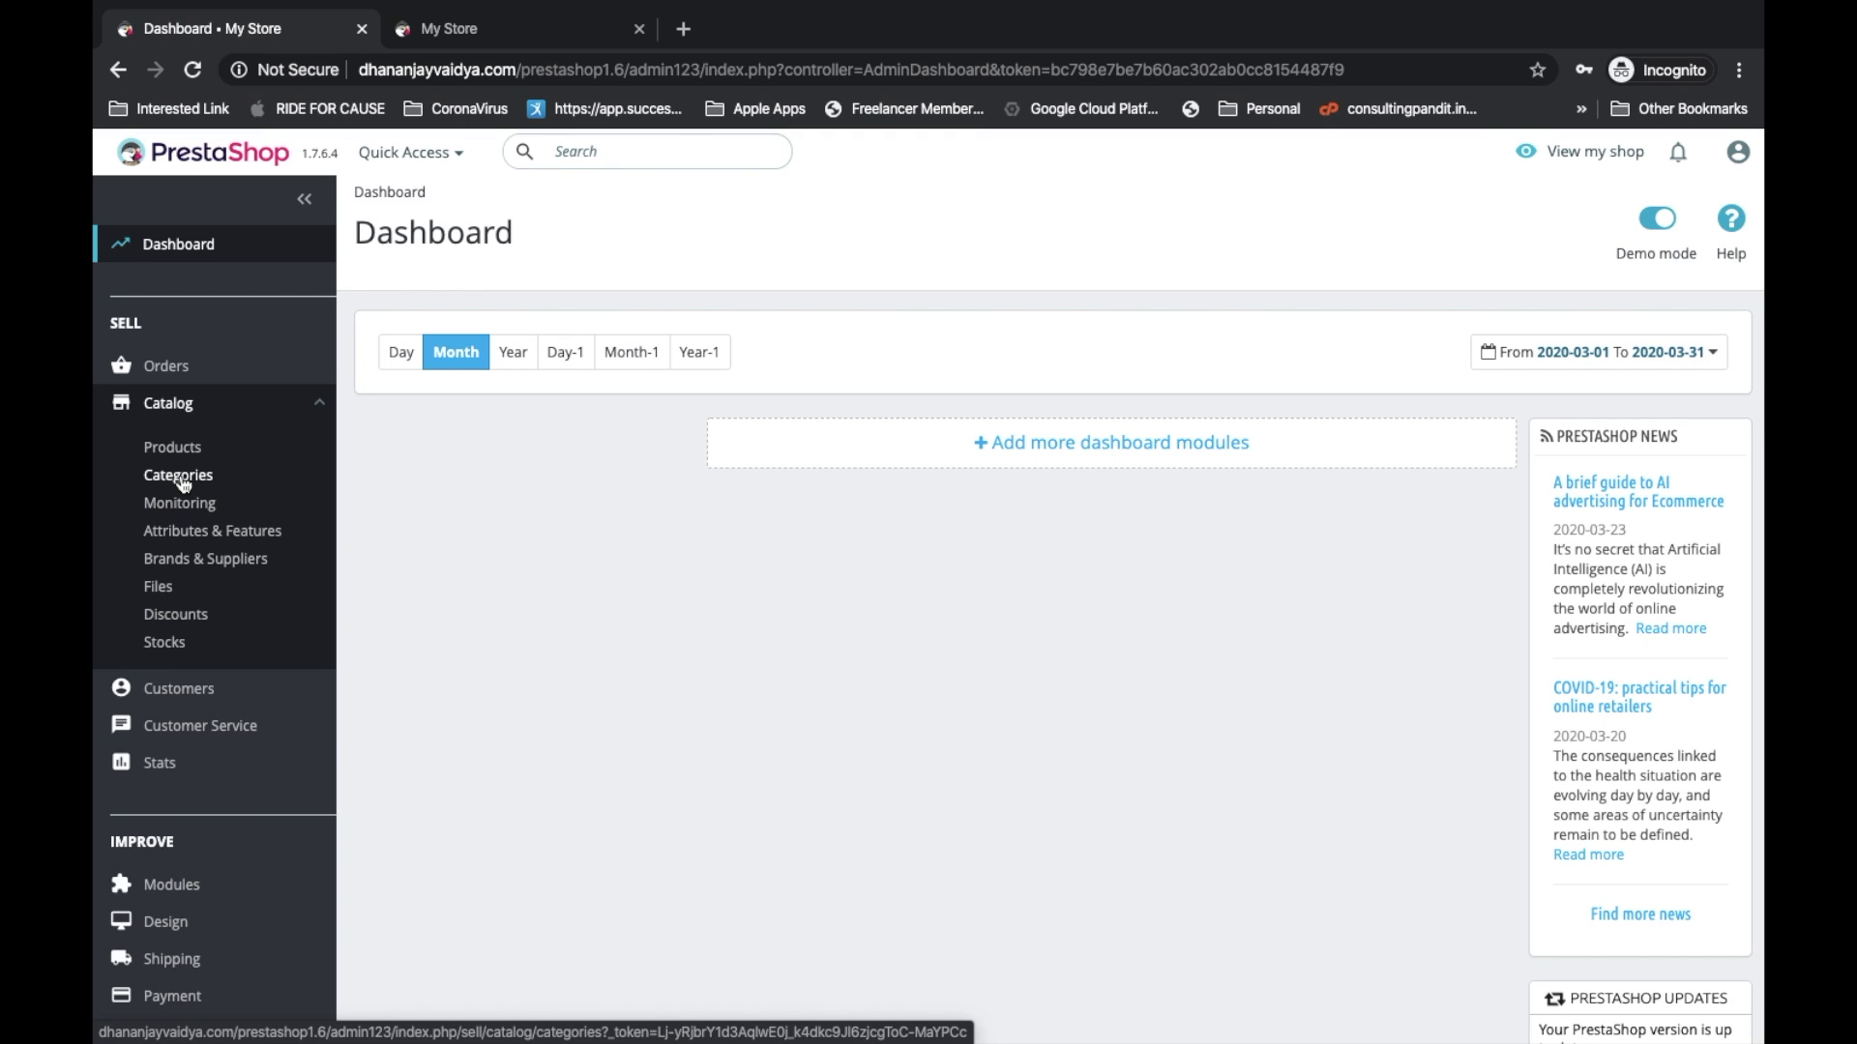
{"action": "left_click", "coordinate": [183, 481]}
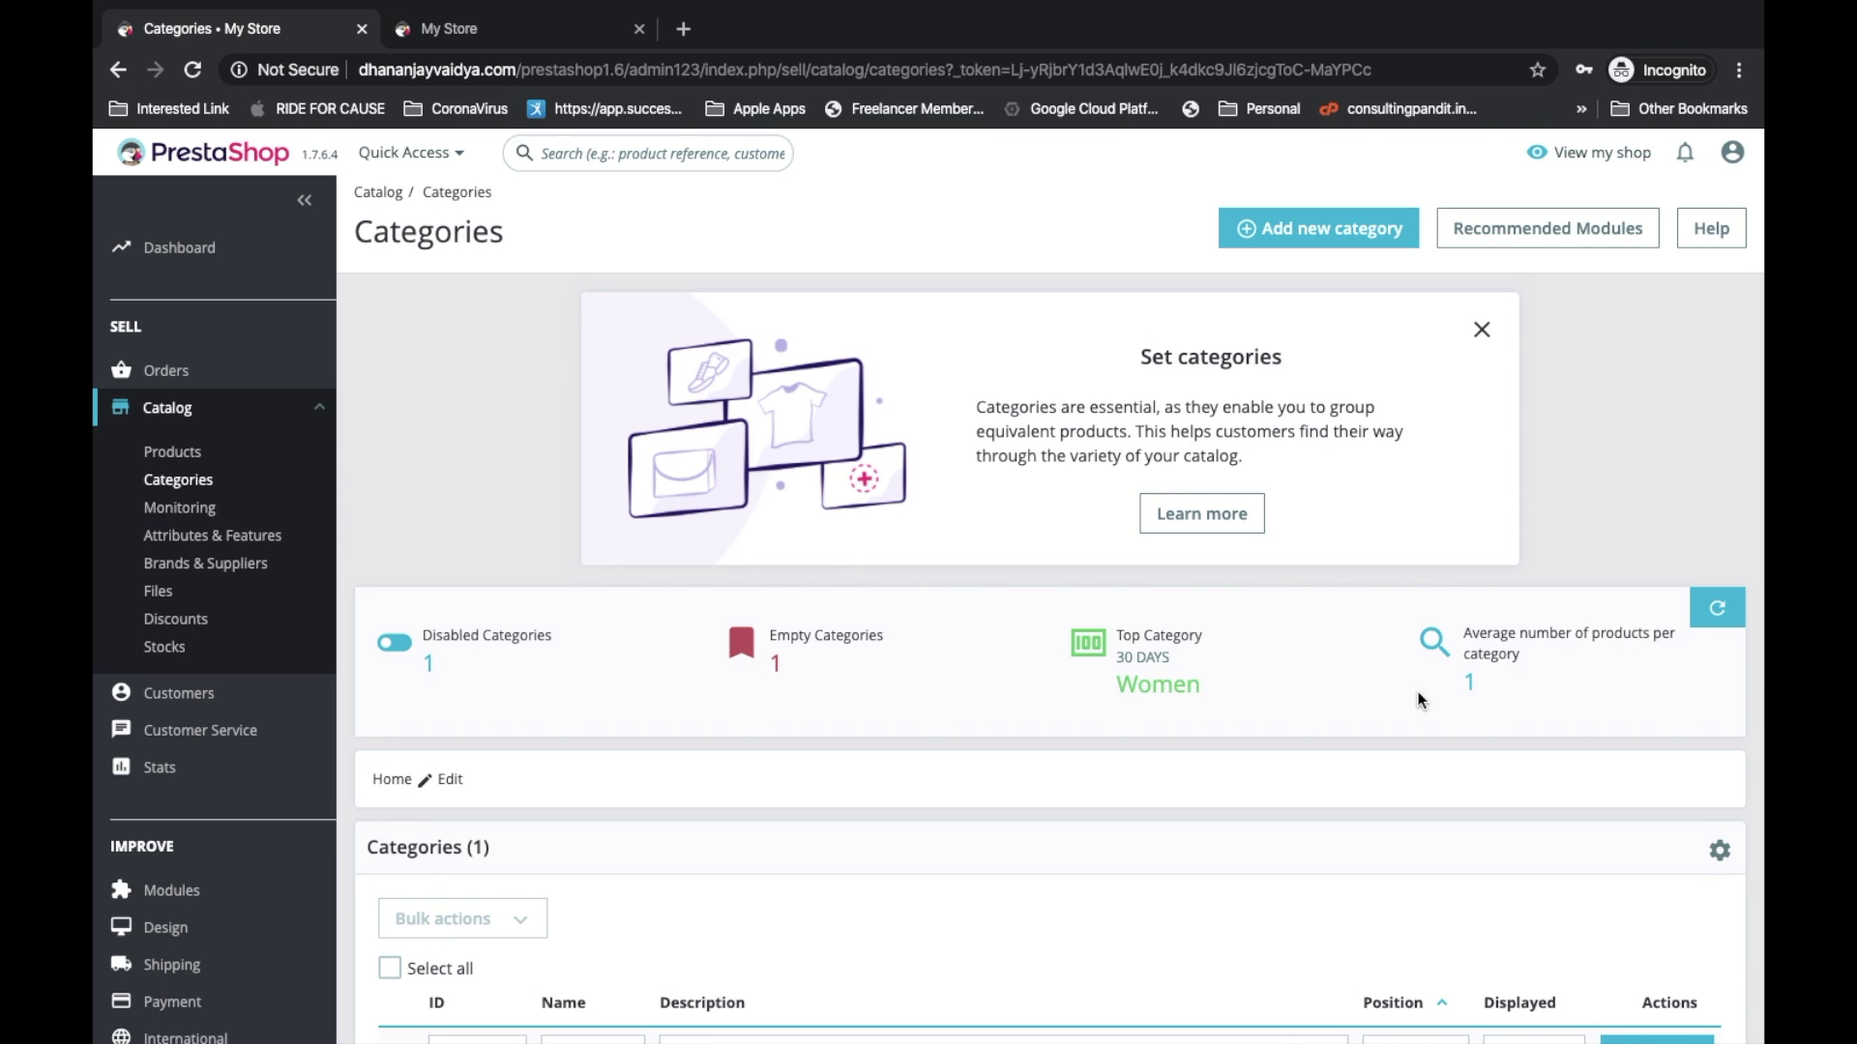
{"action": "scroll", "coordinate": [1417, 693], "scroll_direction": "down", "scroll_amount": 3}
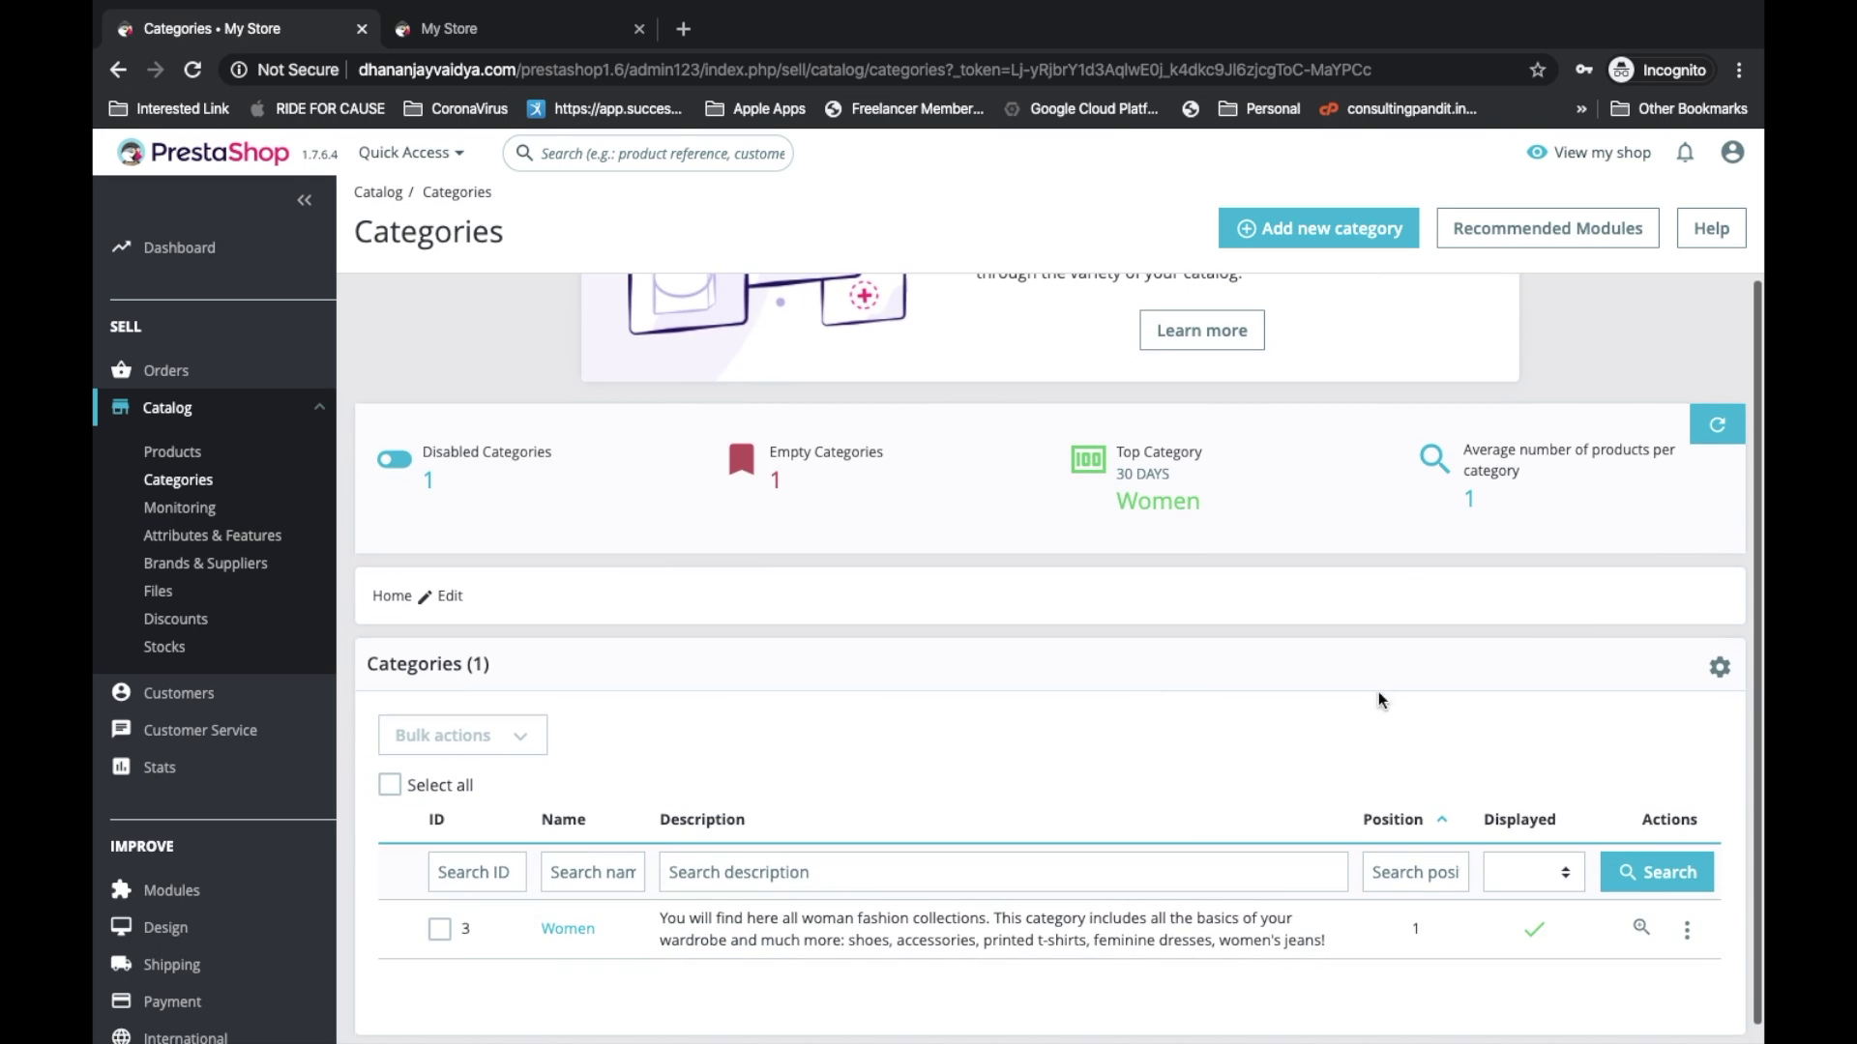
{"action": "left_click", "coordinate": [1719, 670]}
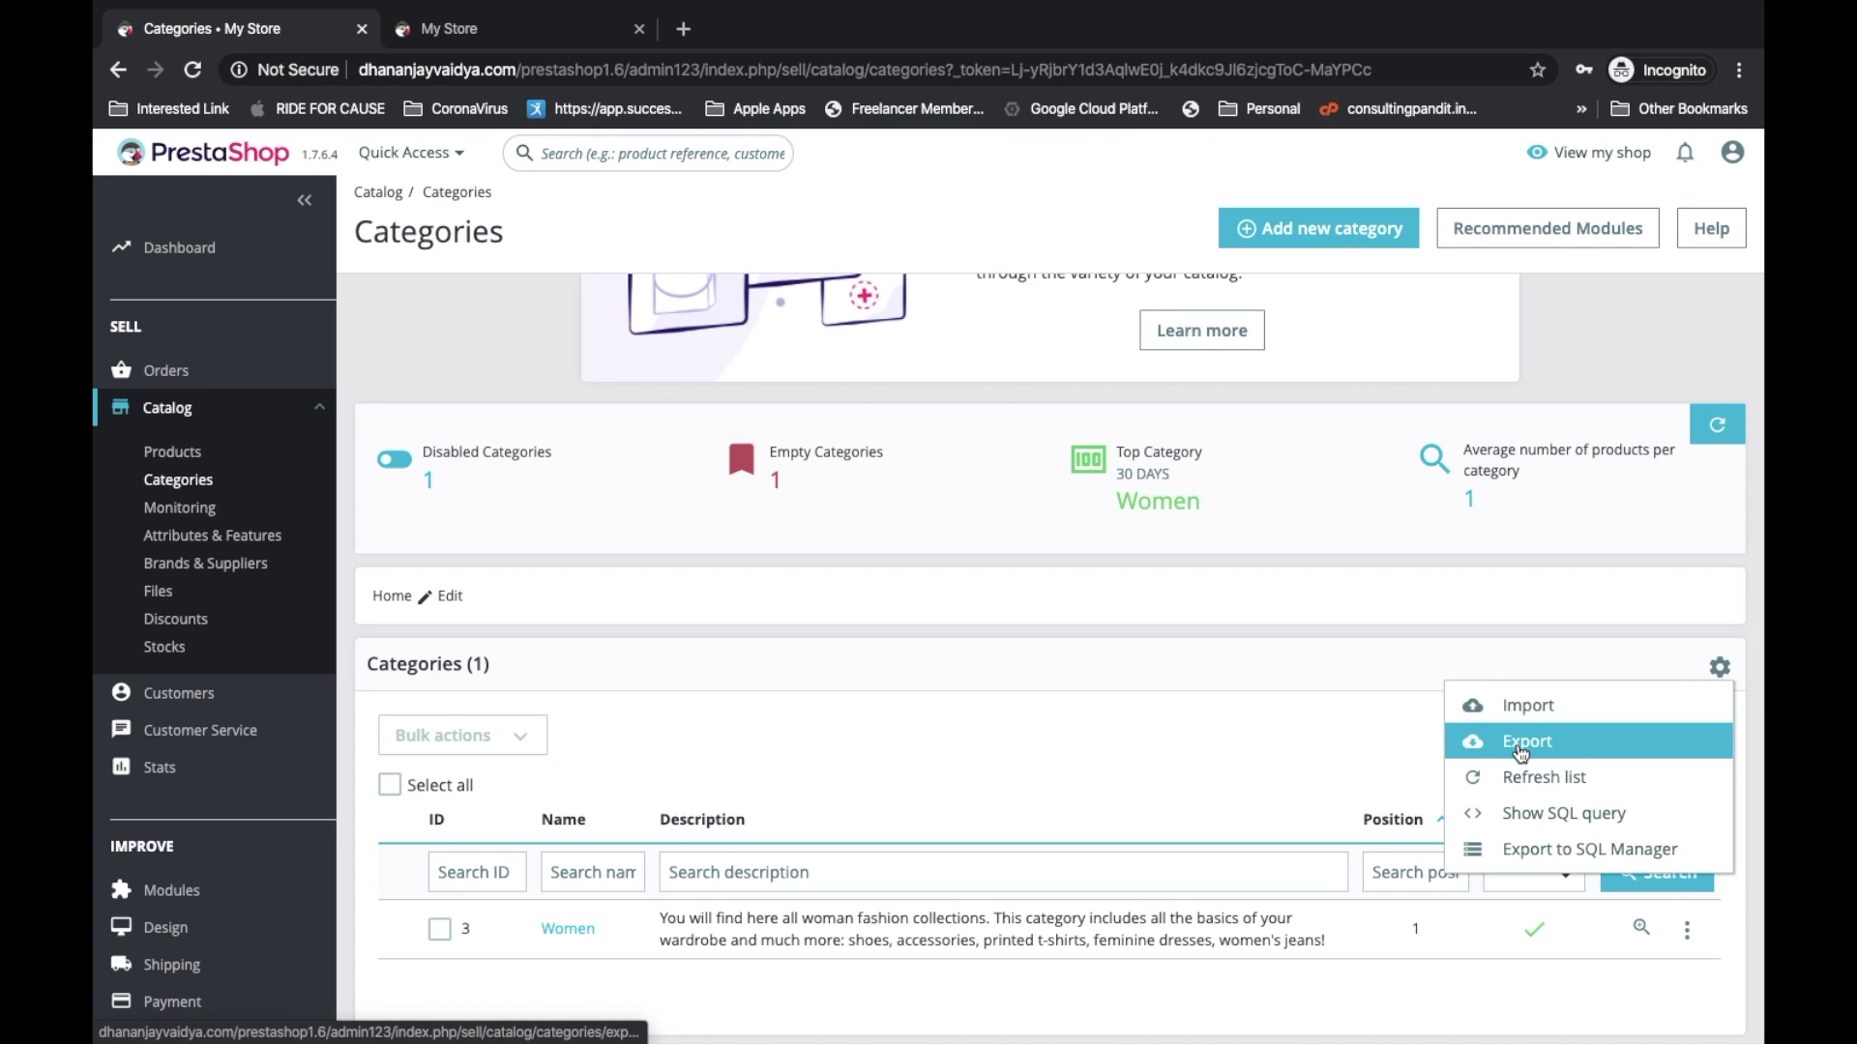
{"action": "left_click", "coordinate": [1519, 712]}
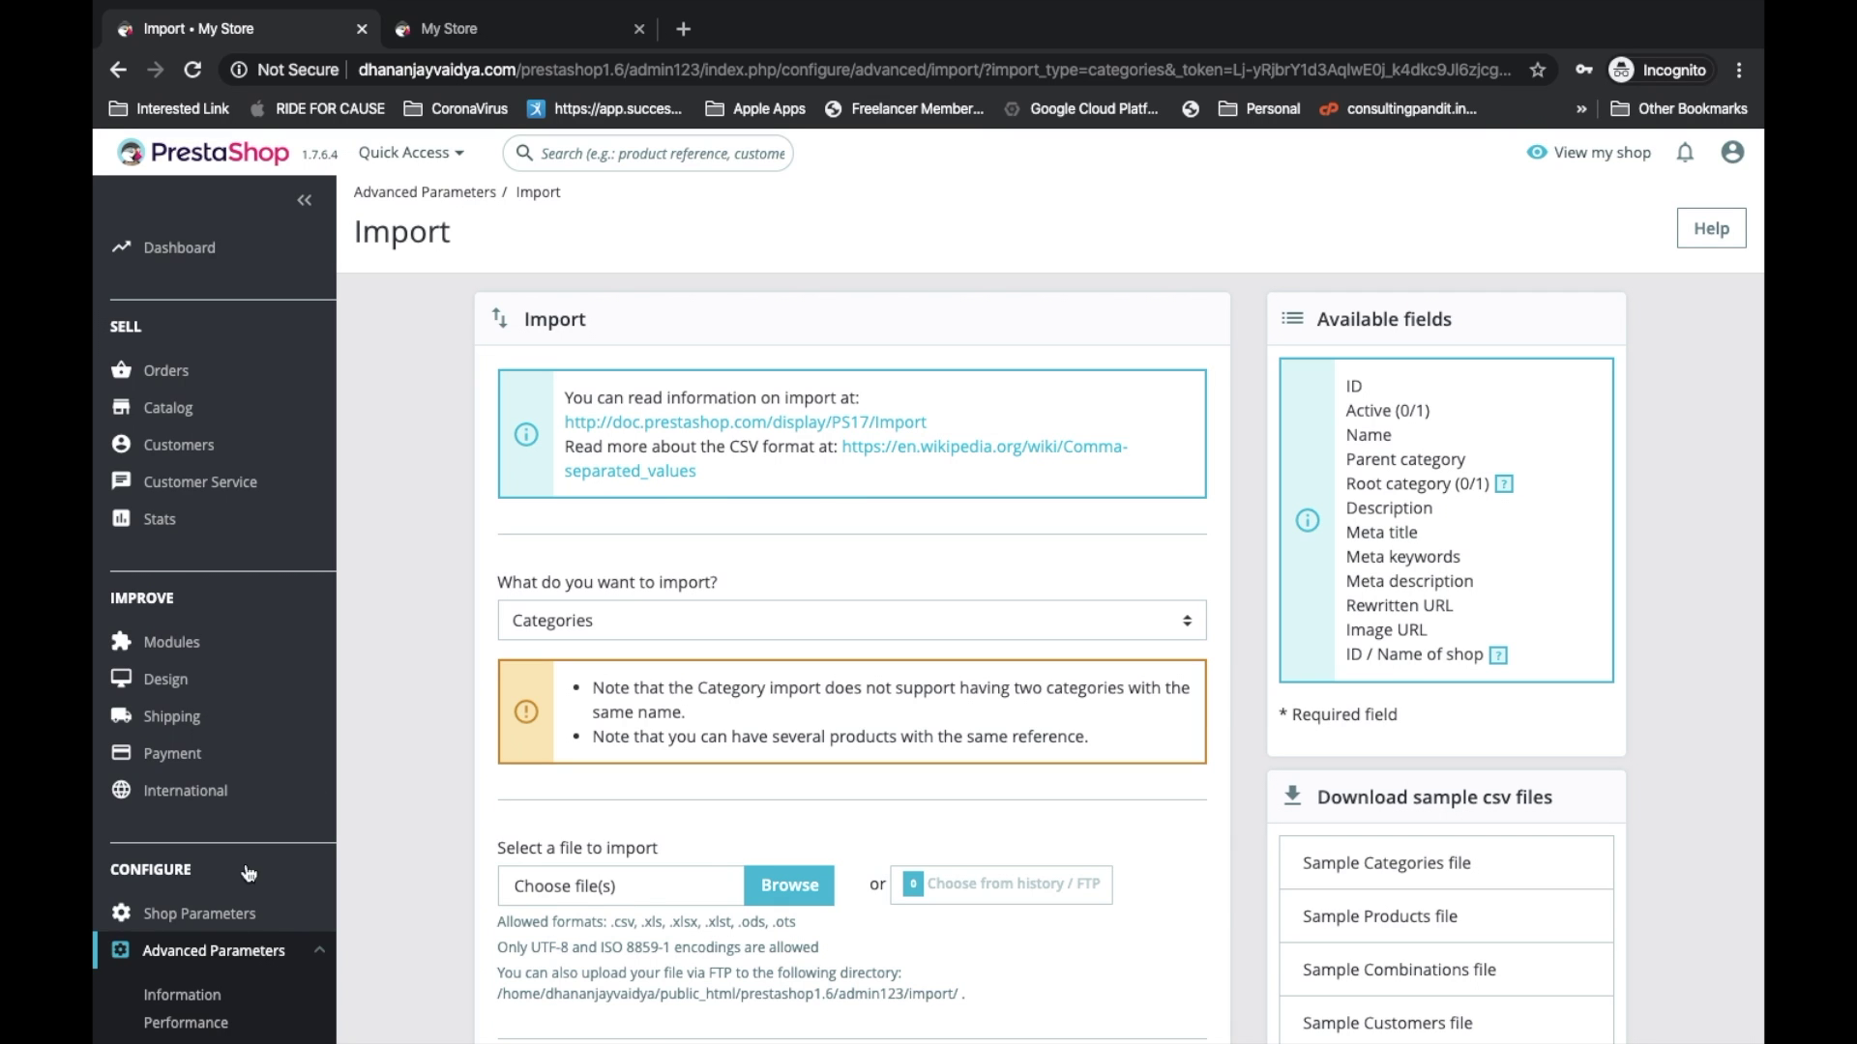
Check which data types can be imported, keeping Categories selected
{"action": "scroll", "coordinate": [223, 964], "scroll_direction": "down", "scroll_amount": 3}
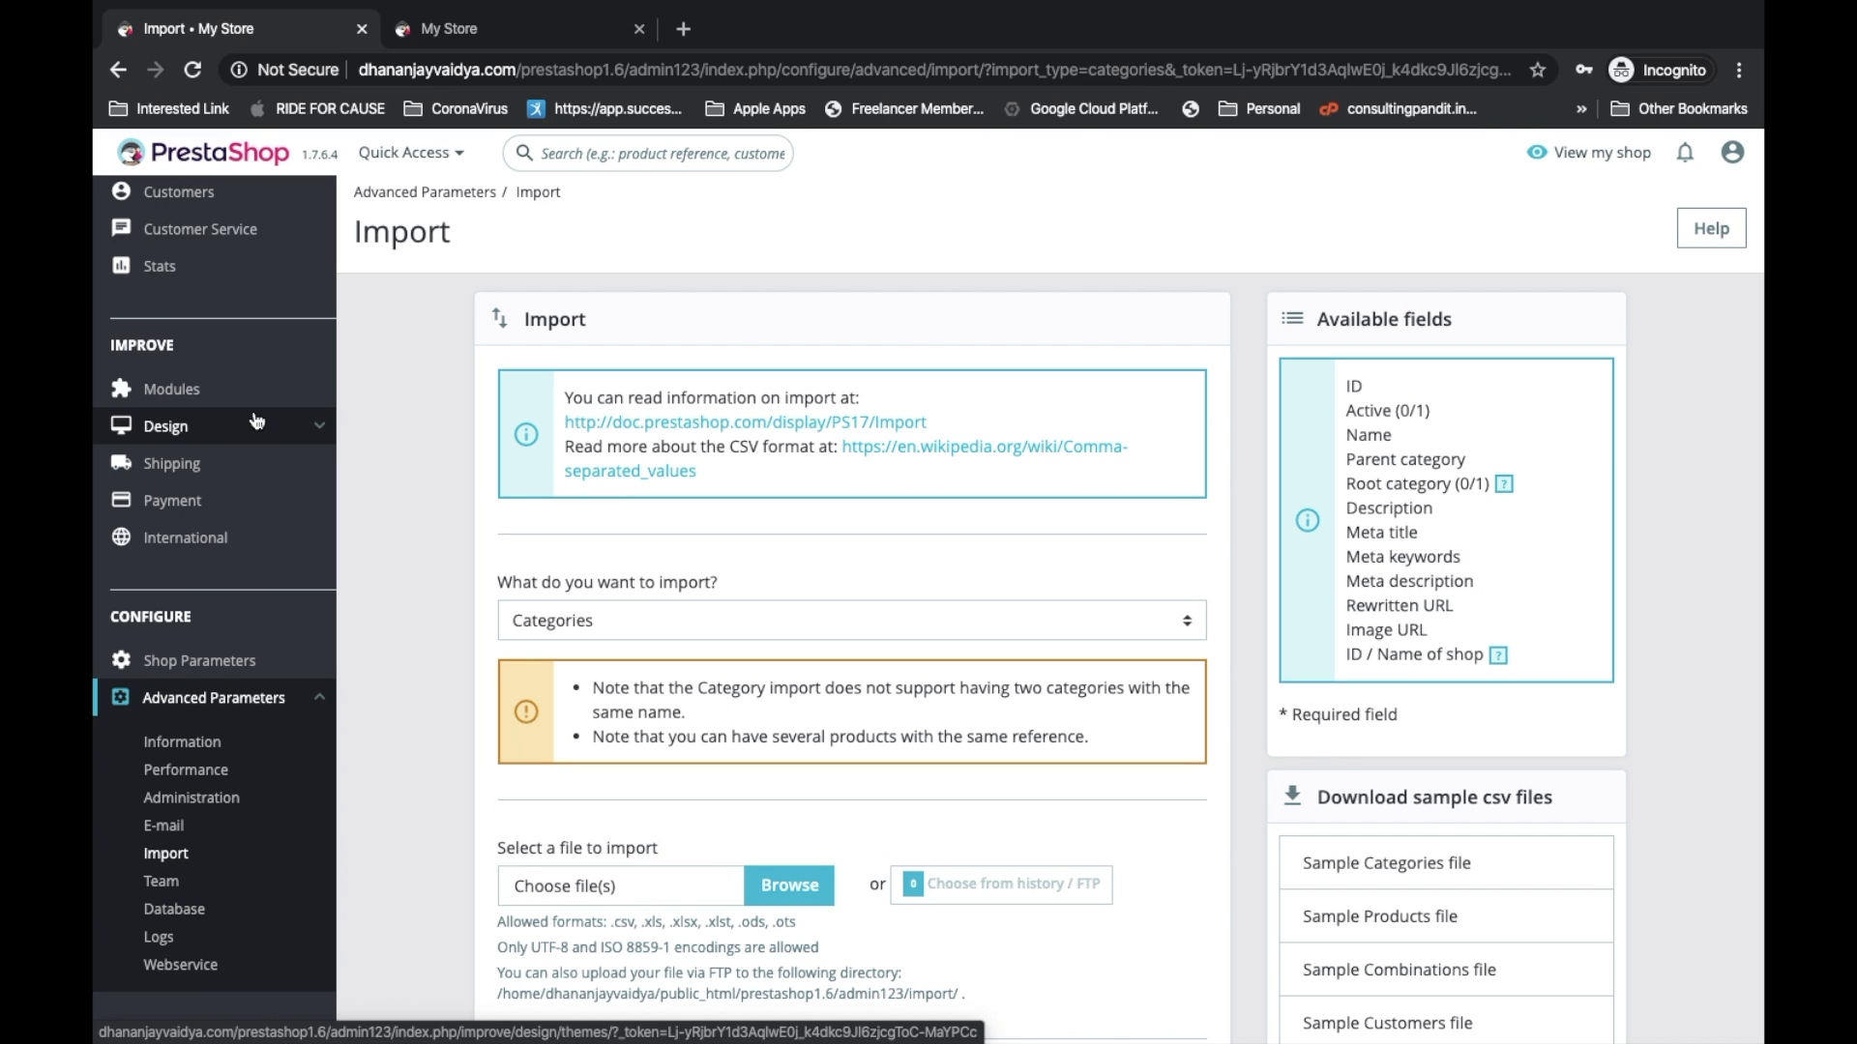
{"action": "scroll", "coordinate": [787, 554], "scroll_direction": "down", "scroll_amount": 1}
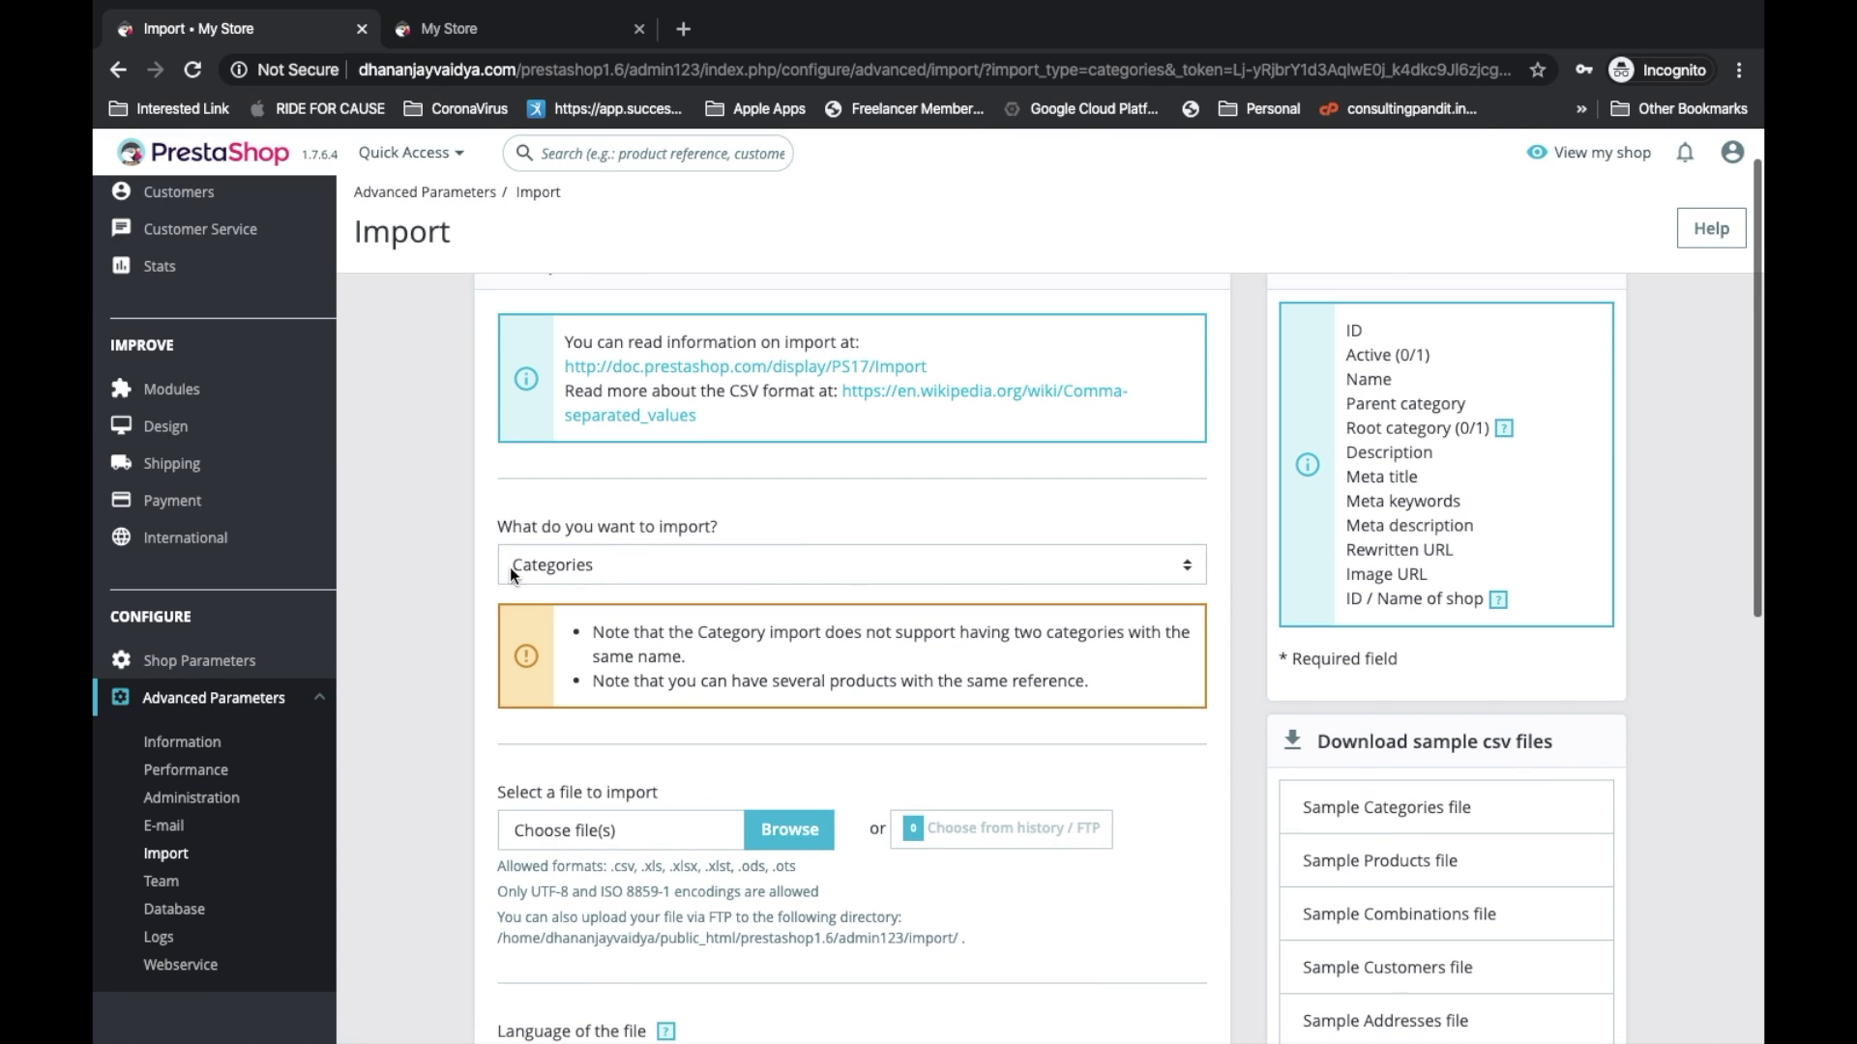
{"action": "left_click", "coordinate": [664, 560]}
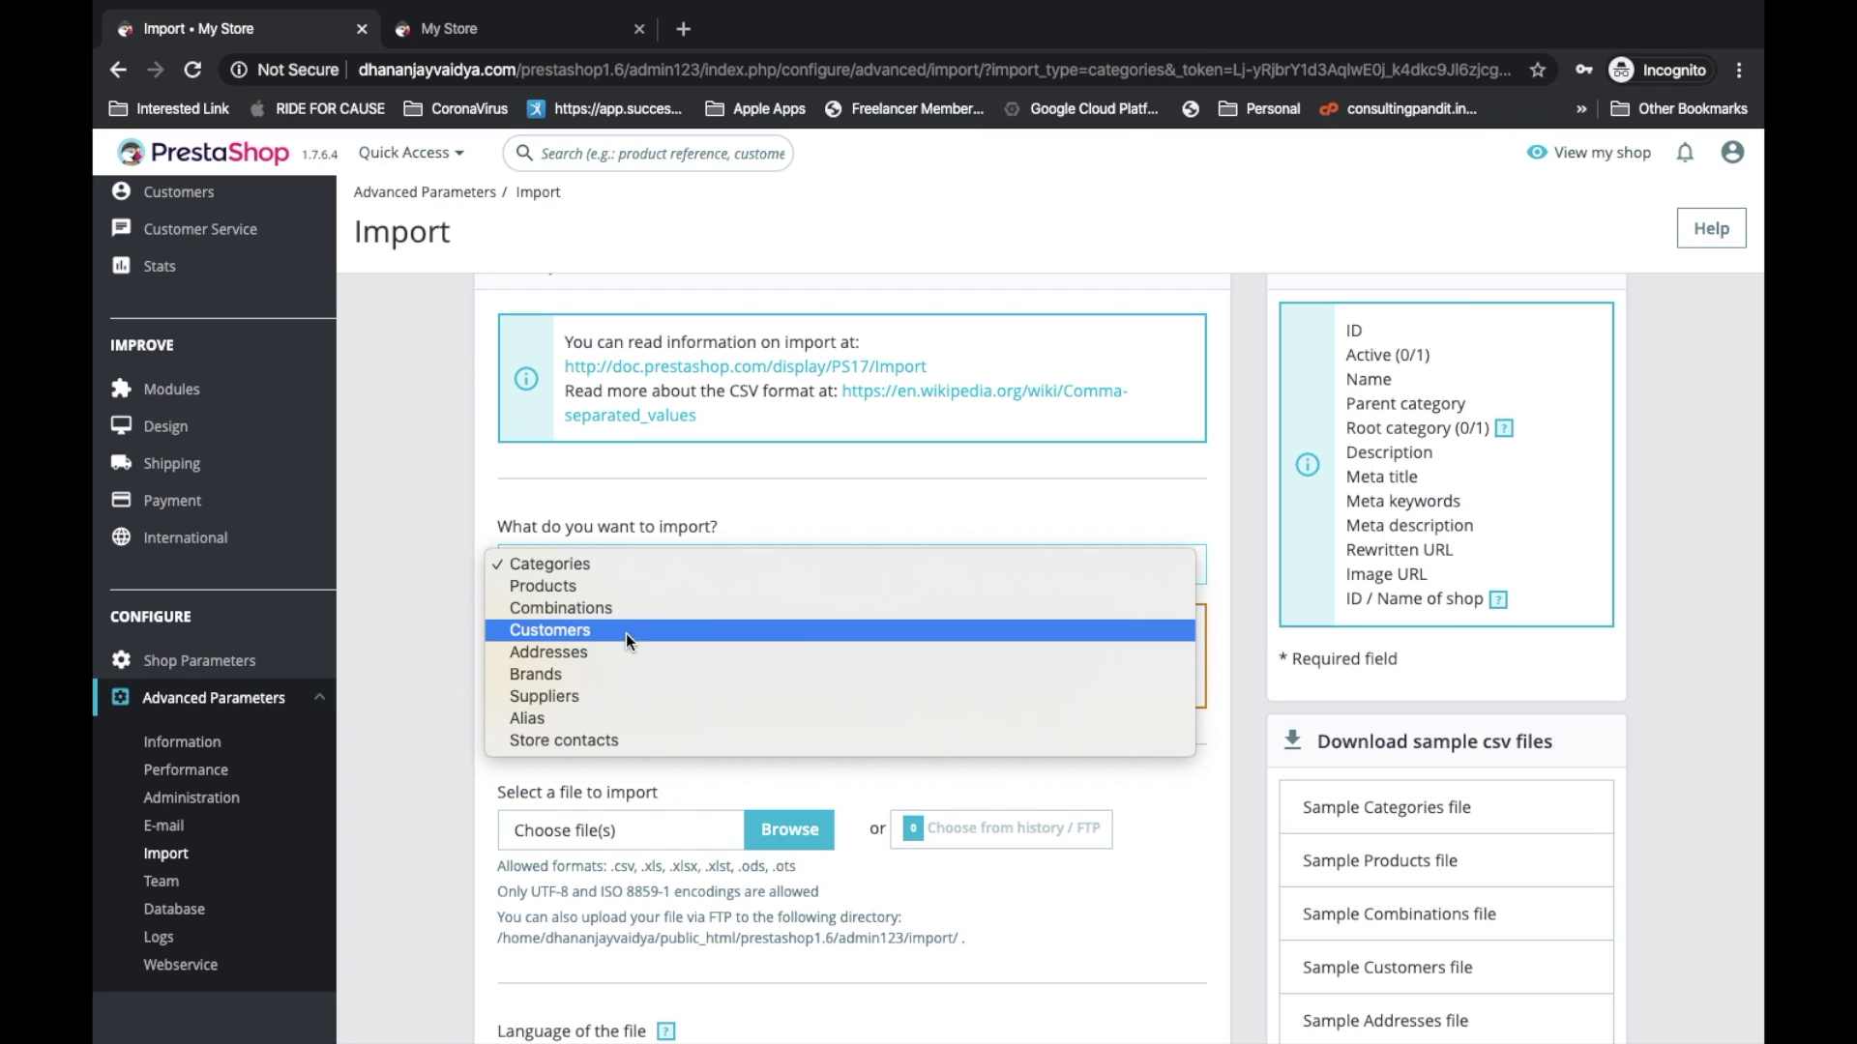
{"action": "left_click", "coordinate": [700, 516]}
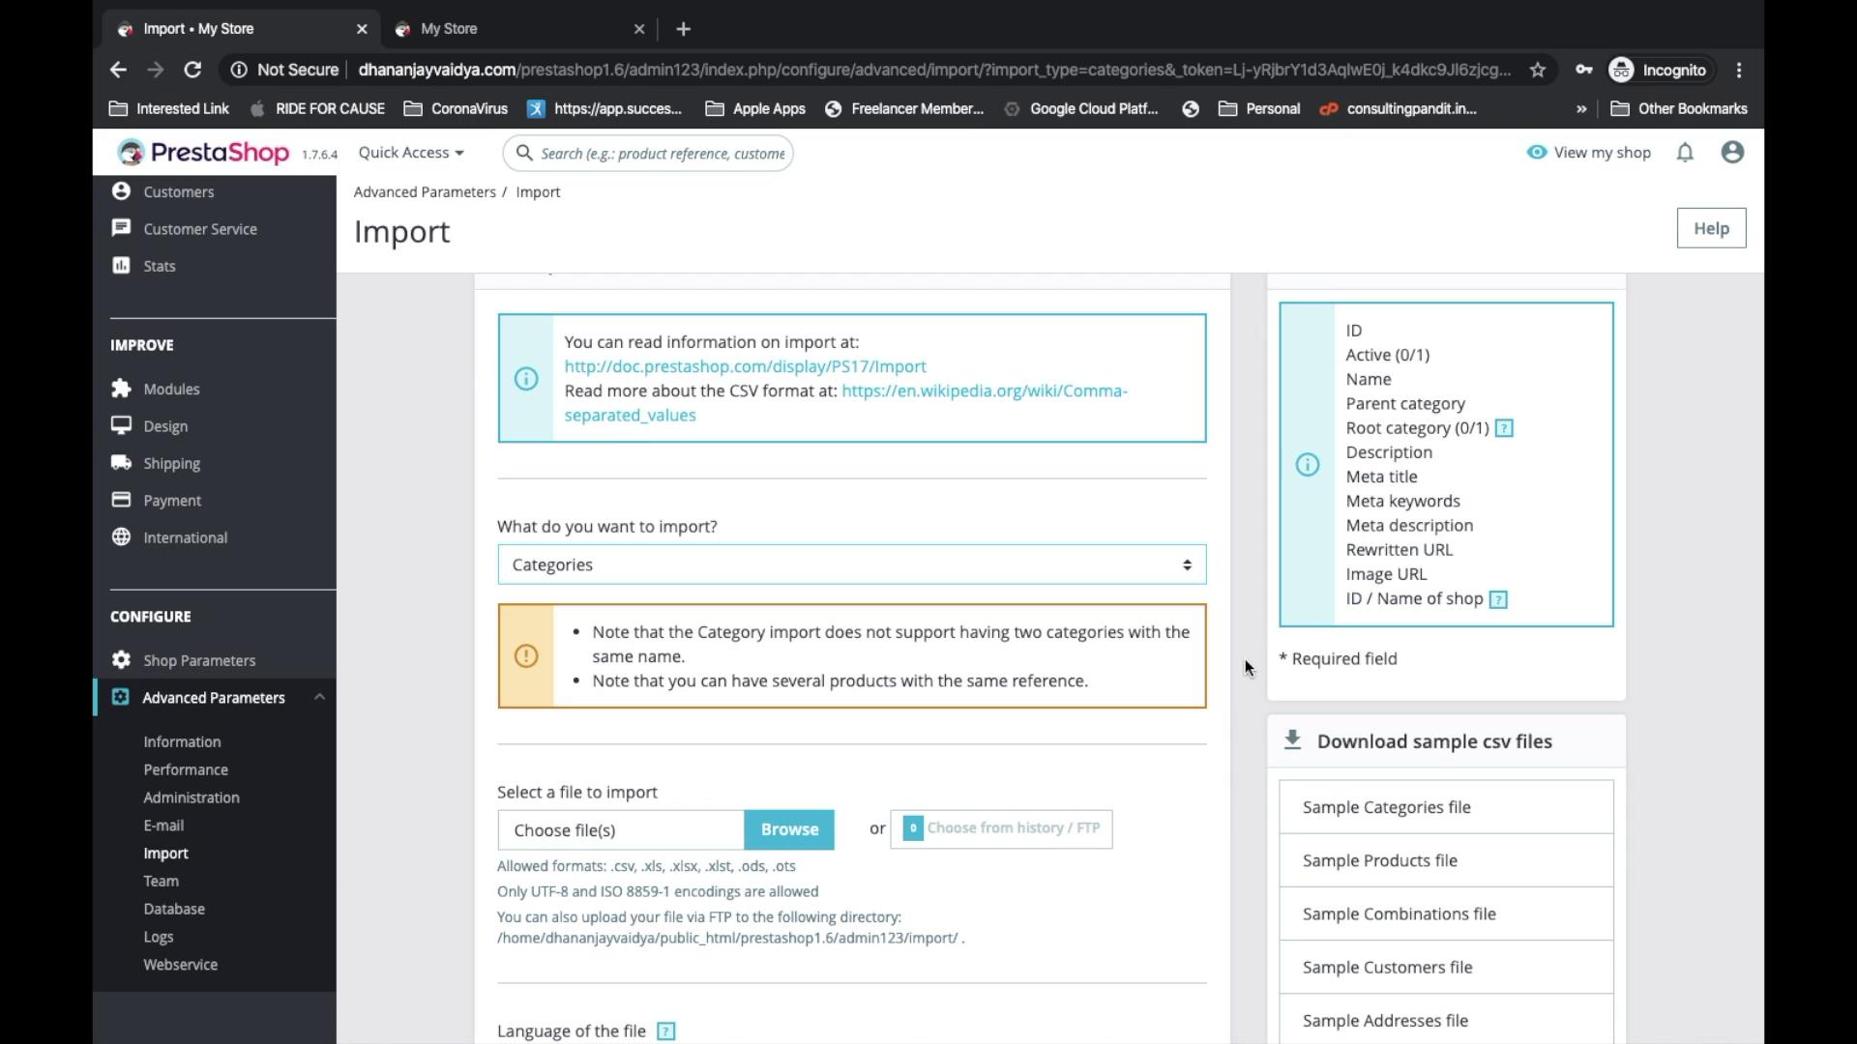
Download the sample categories file and save it as categories_import (1) in Downloads
{"action": "scroll", "coordinate": [1221, 664], "scroll_direction": "down", "scroll_amount": 1}
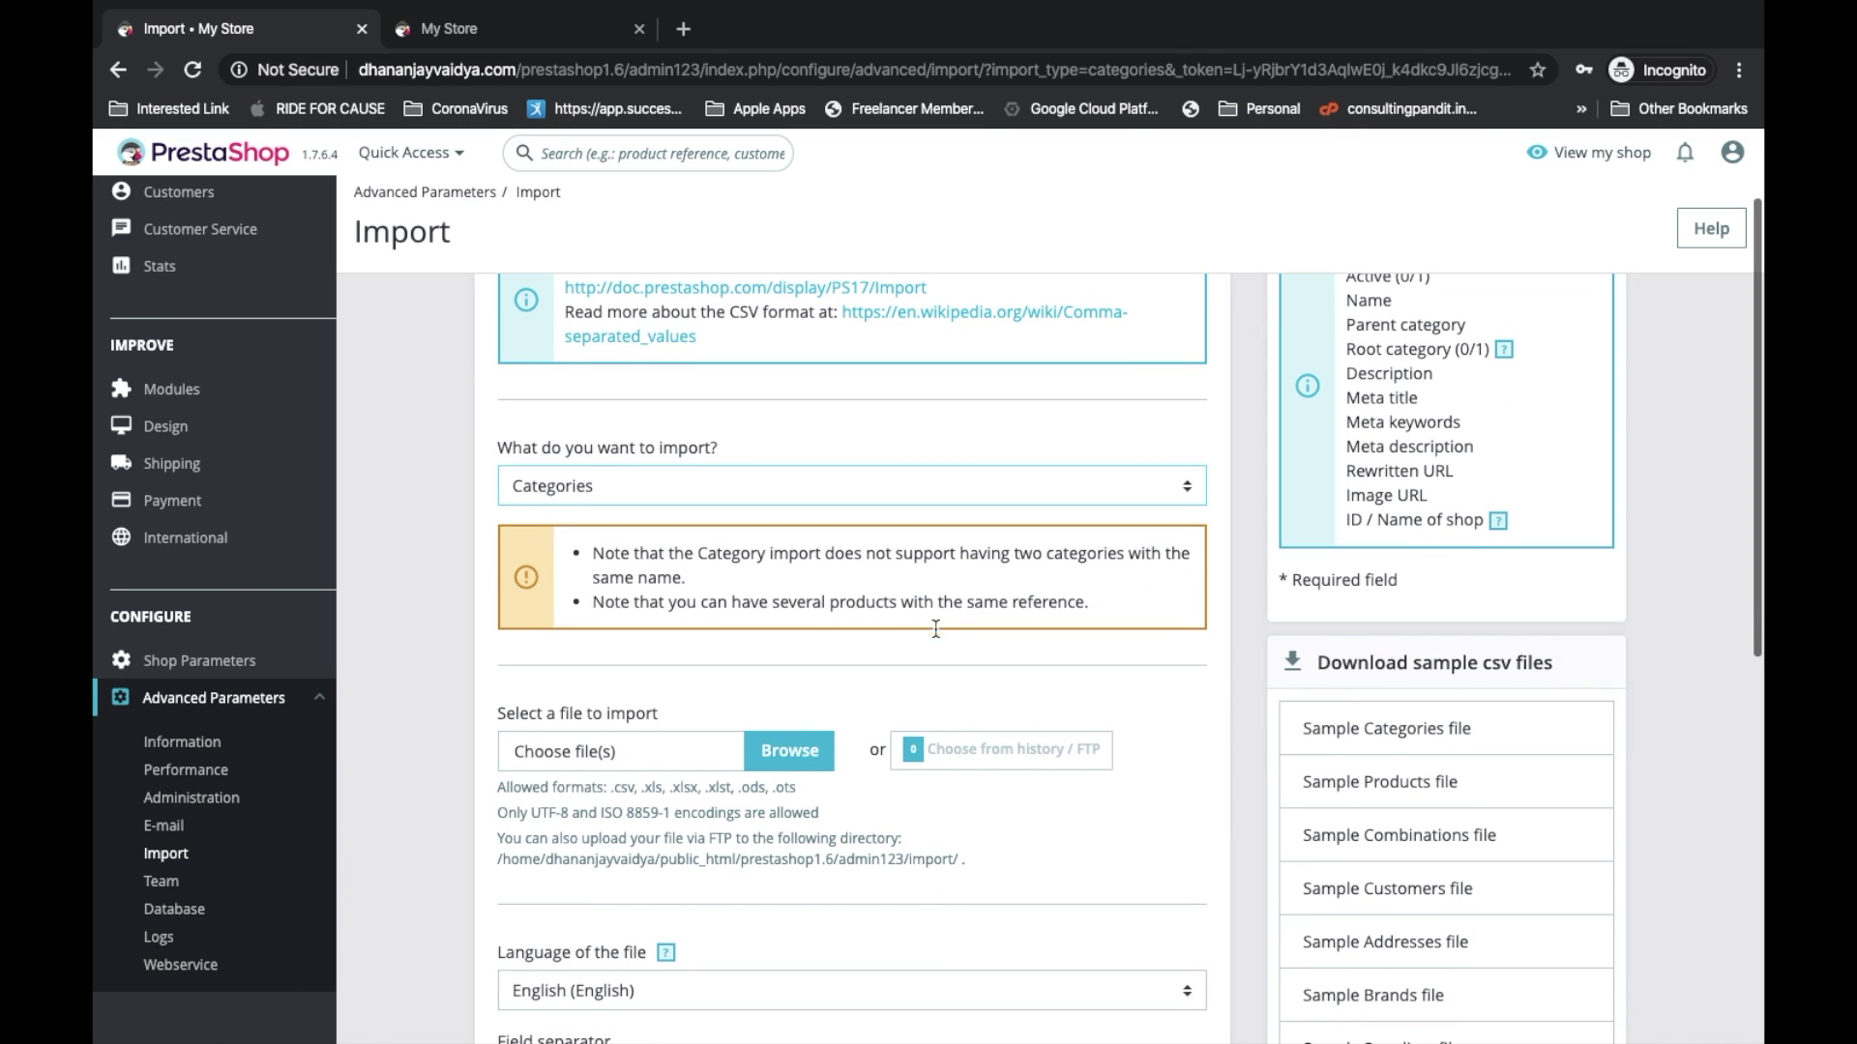
{"action": "left_click", "coordinate": [1401, 739]}
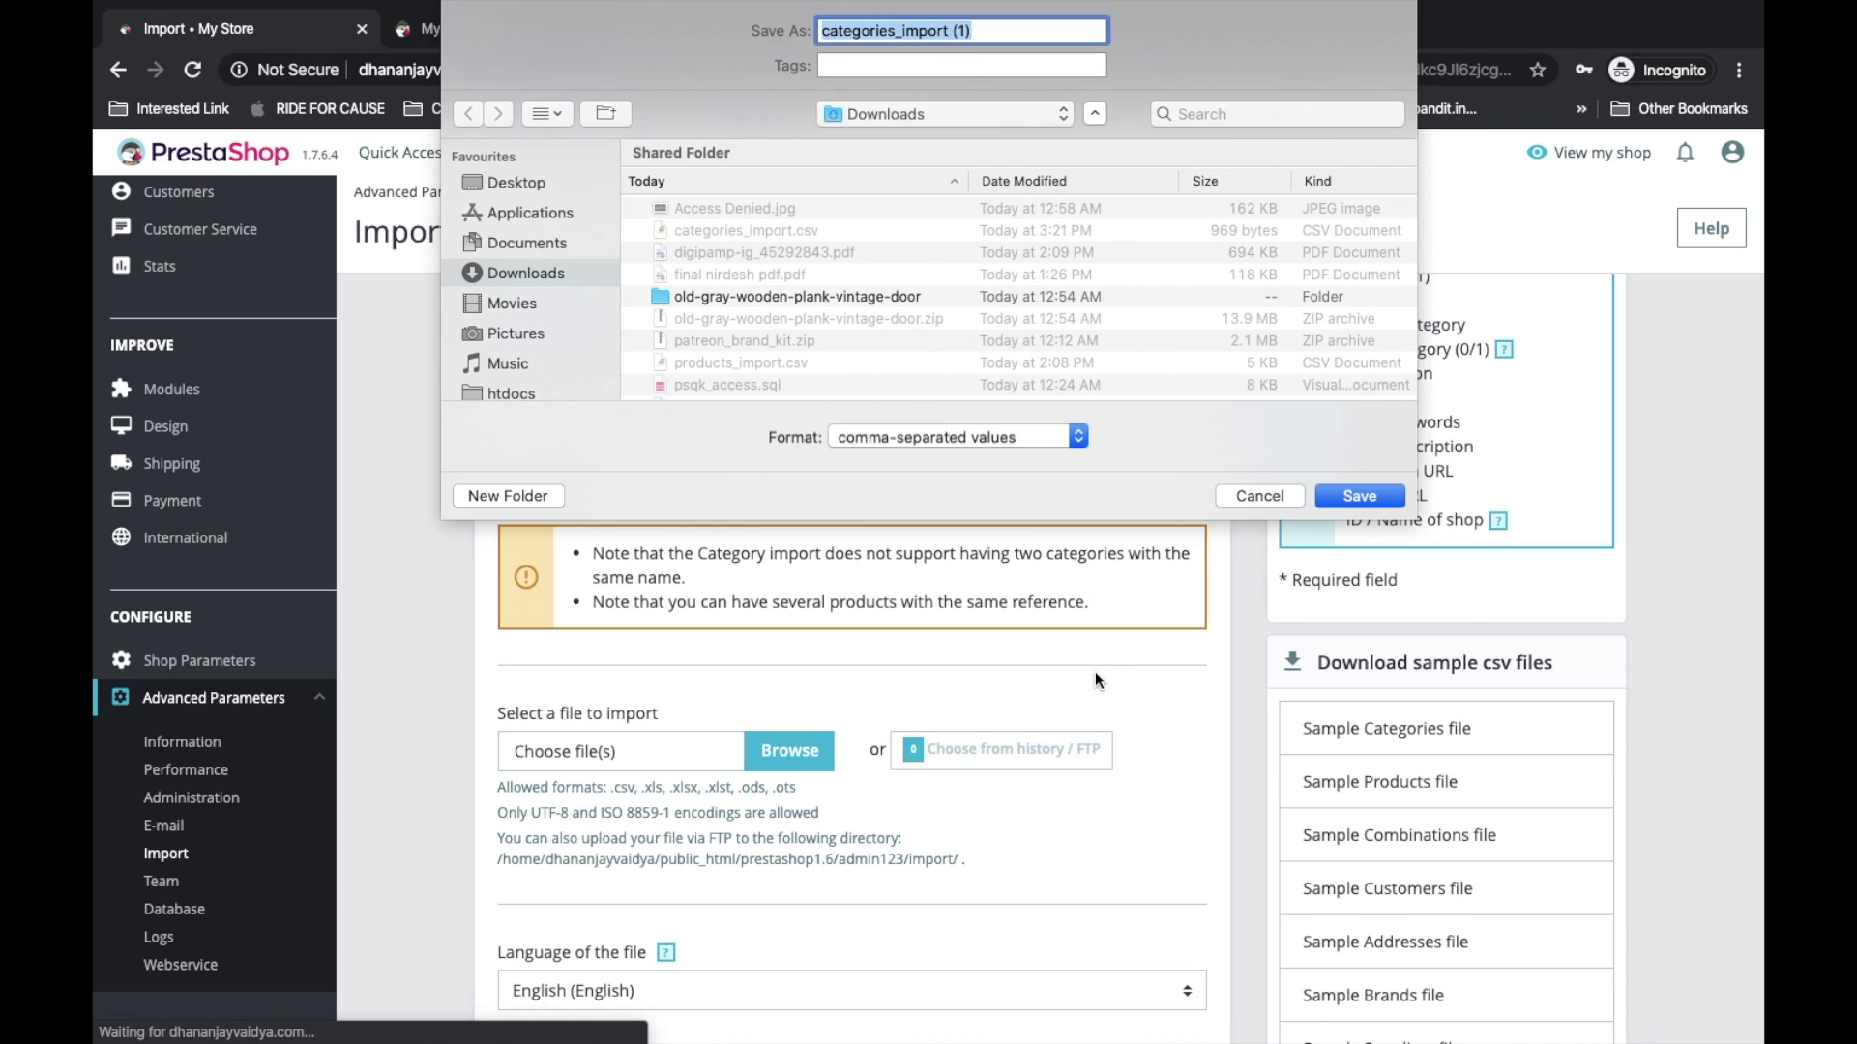
{"action": "key", "text": "Return"}
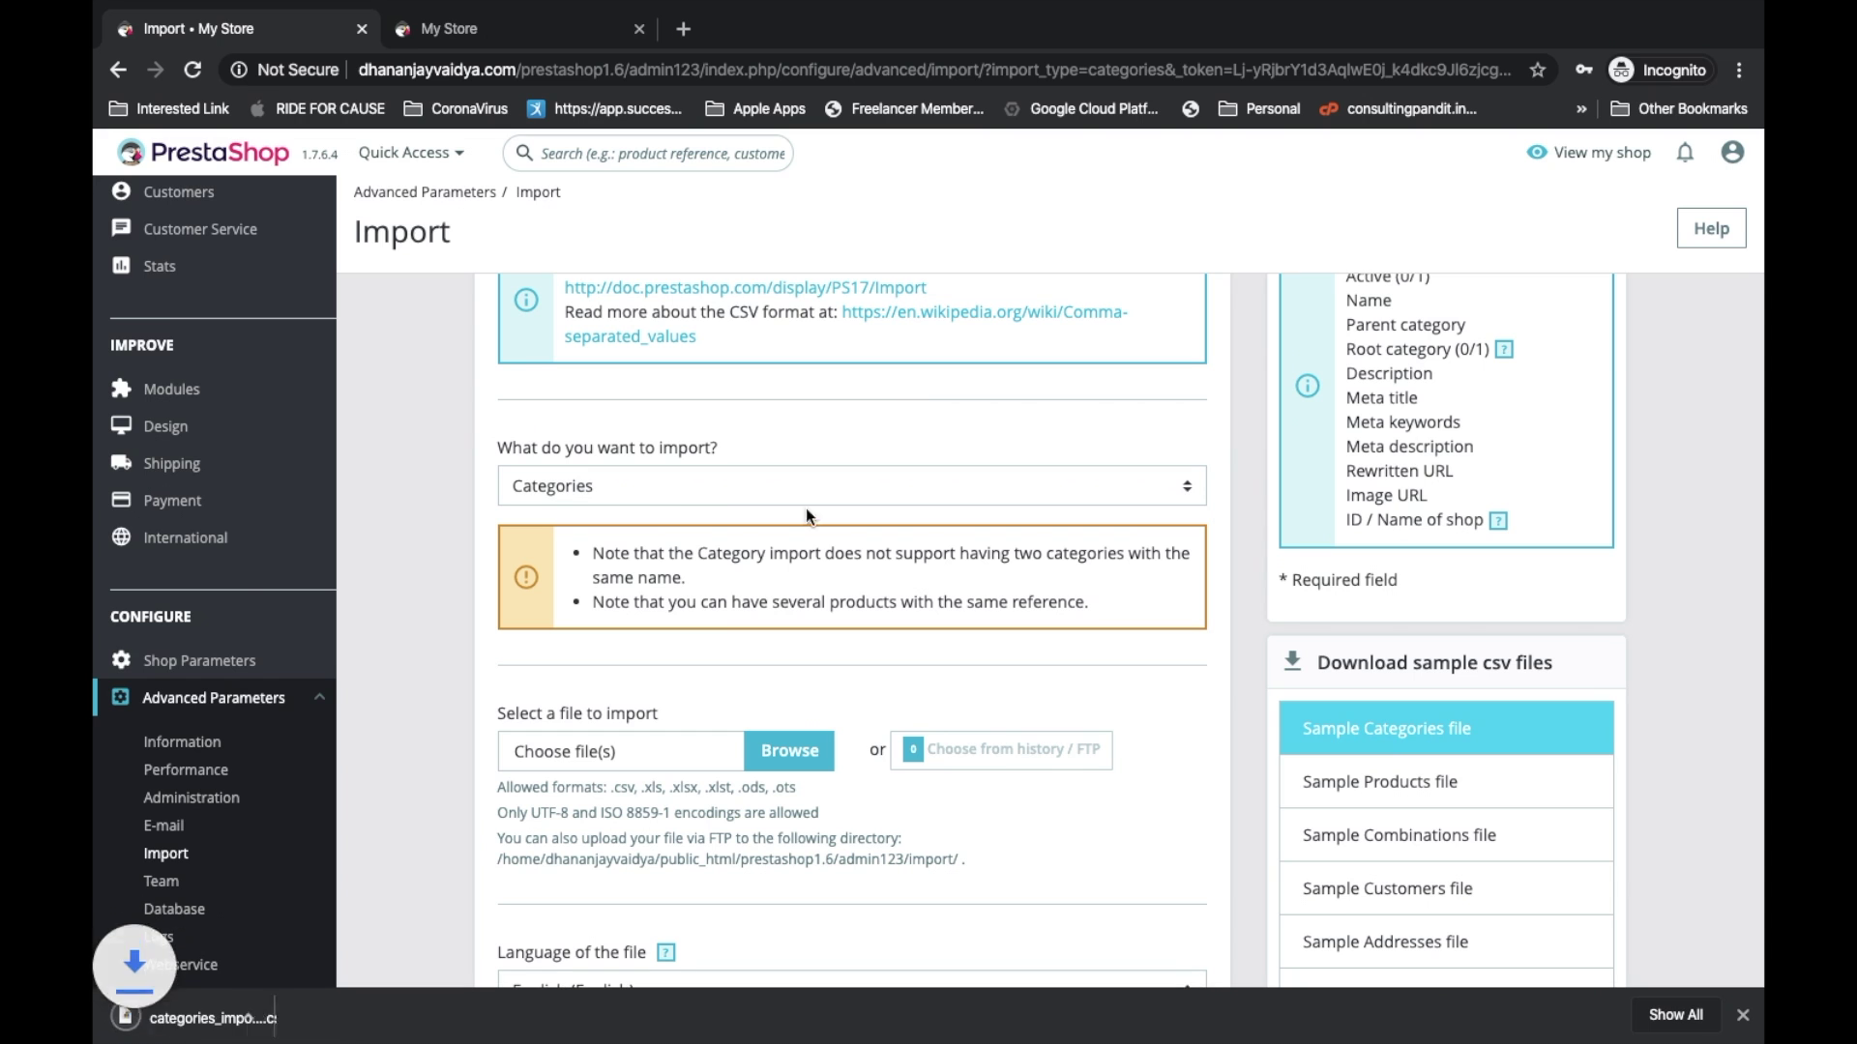
Open the downloaded sample file full screen in Numbers and examine its columns with the Format sidebar hidden
{"action": "left_click", "coordinate": [249, 1011]}
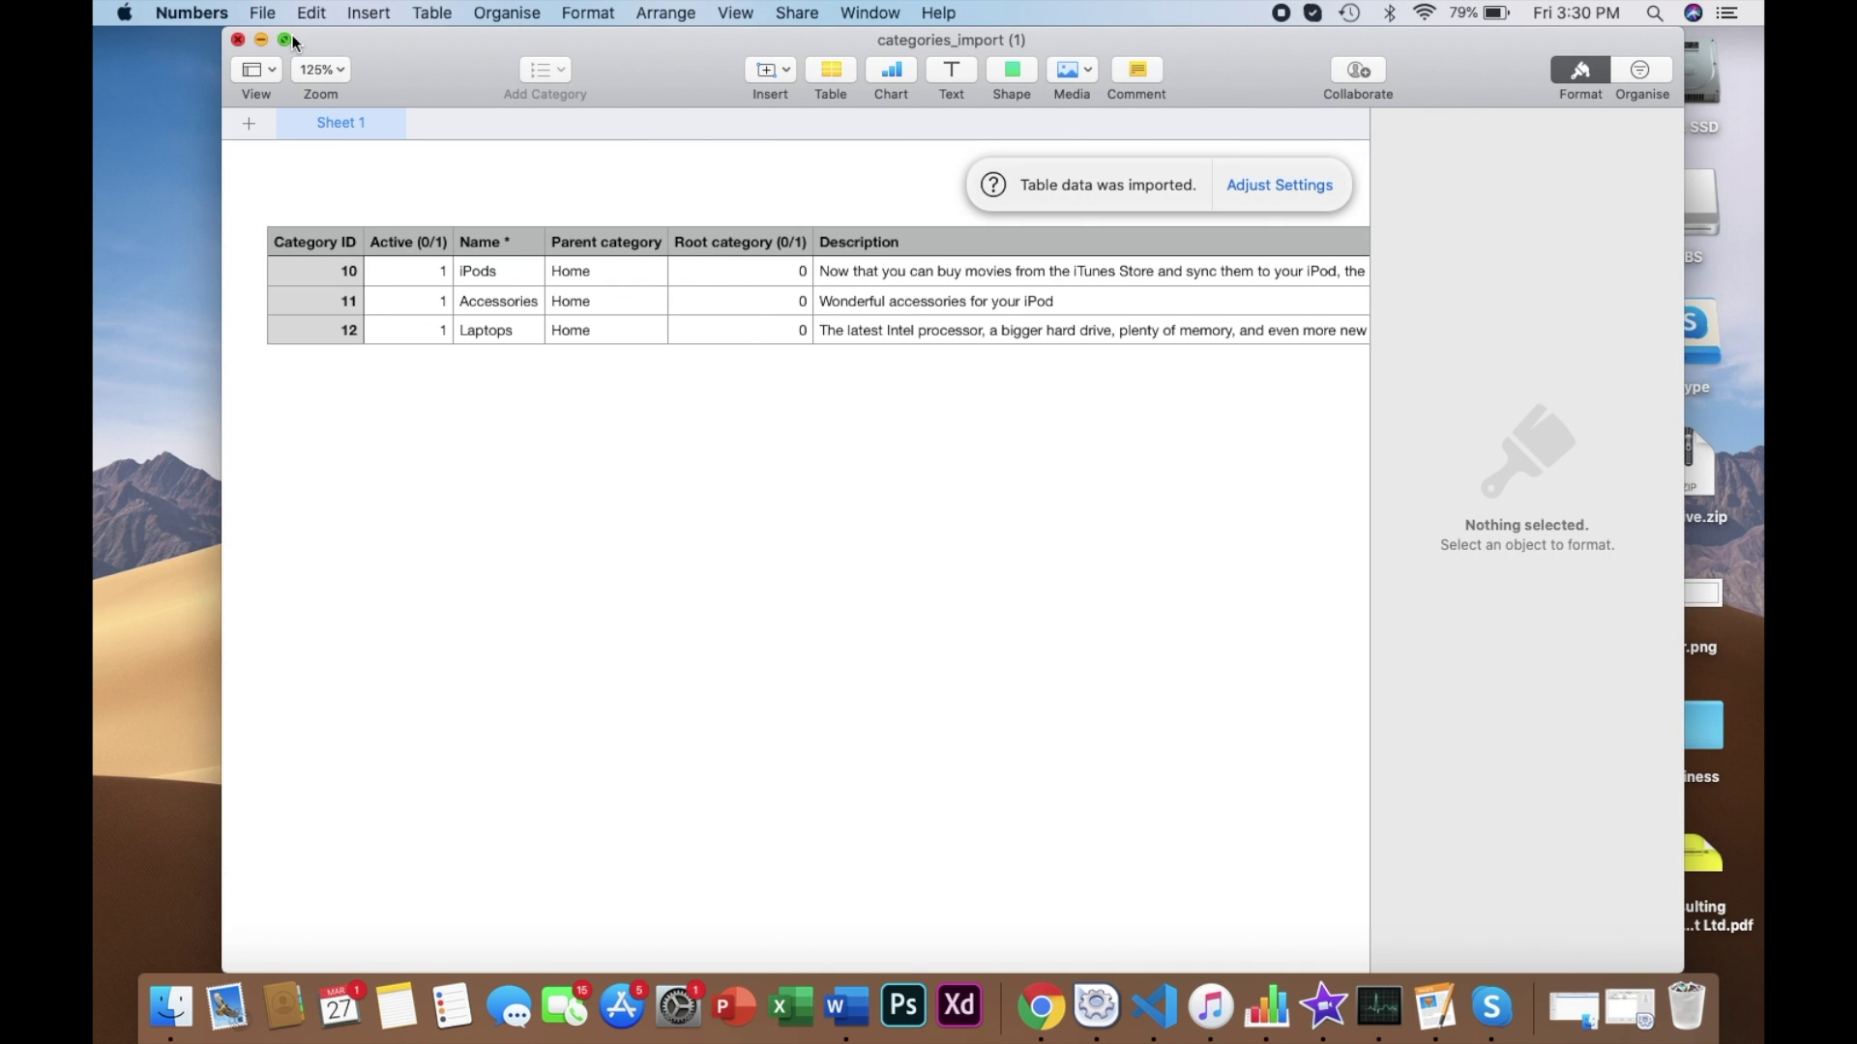
{"action": "left_click", "coordinate": [284, 39]}
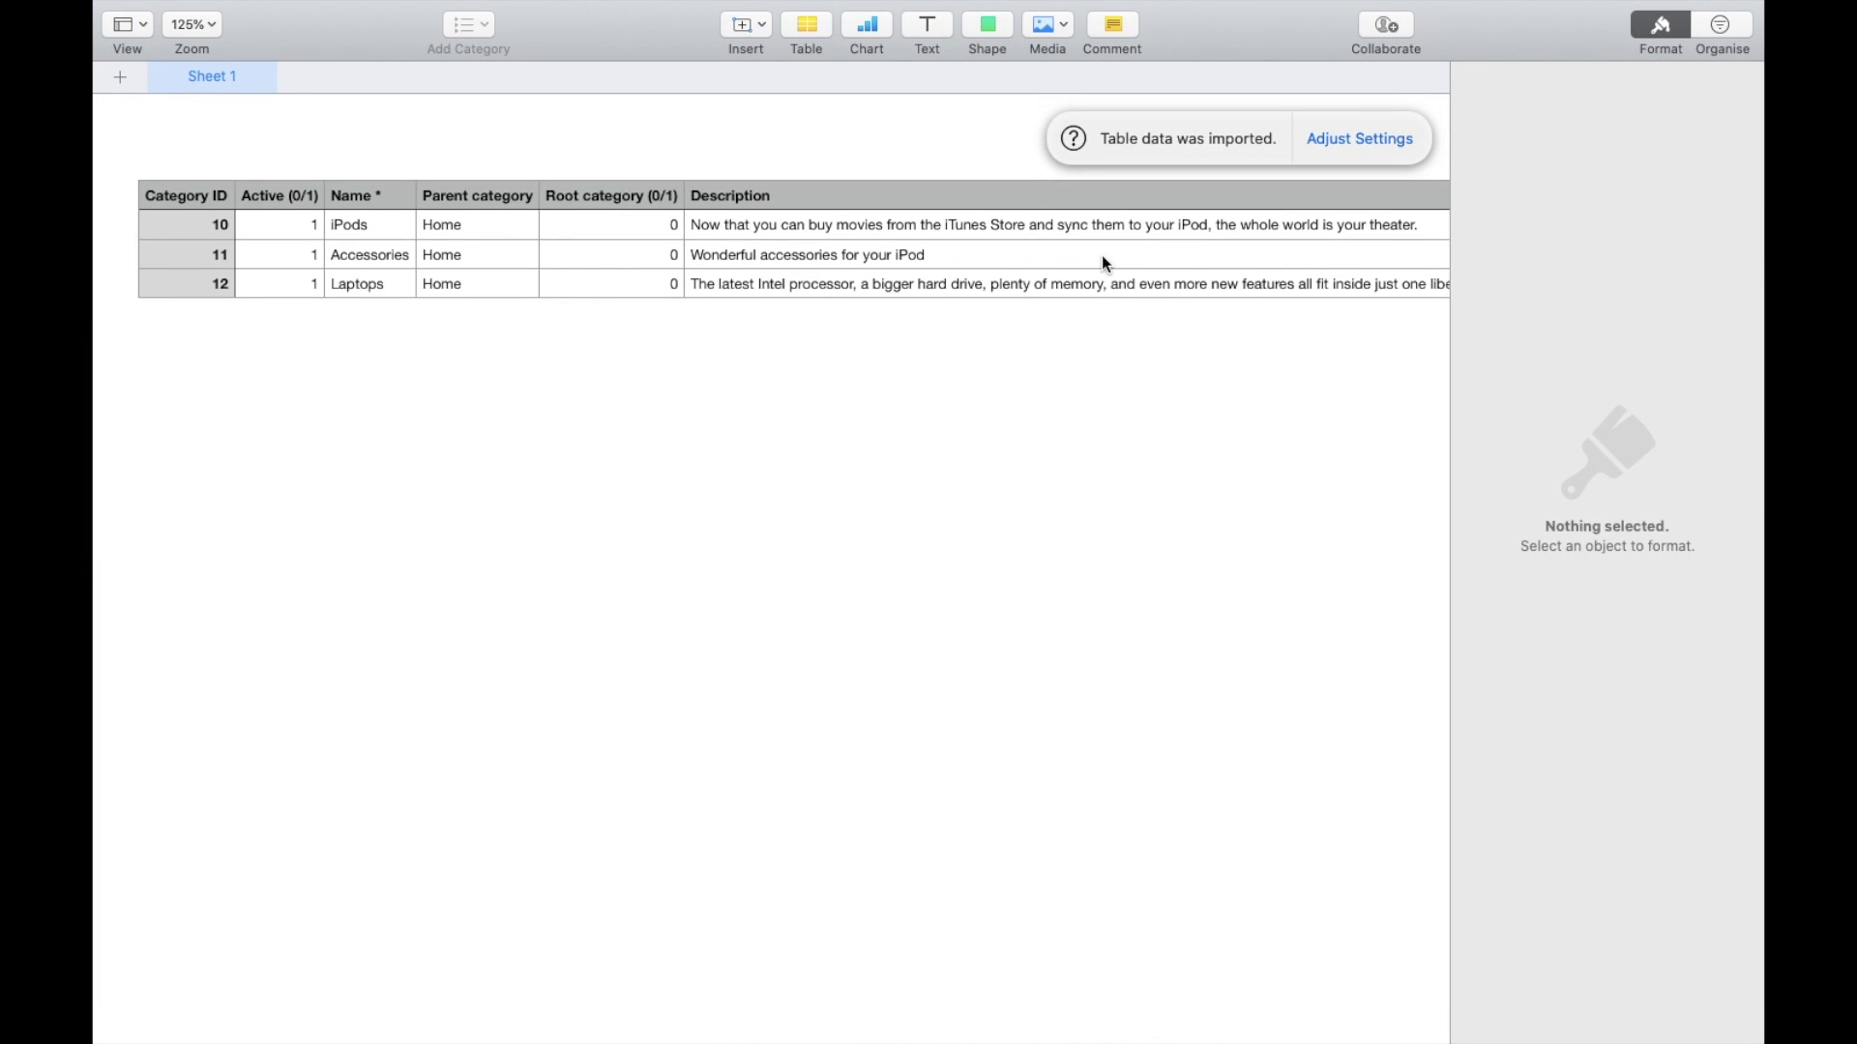
{"action": "scroll", "coordinate": [1103, 258], "scroll_direction": "right", "scroll_amount": 2}
{"action": "left_click", "coordinate": [1660, 29]}
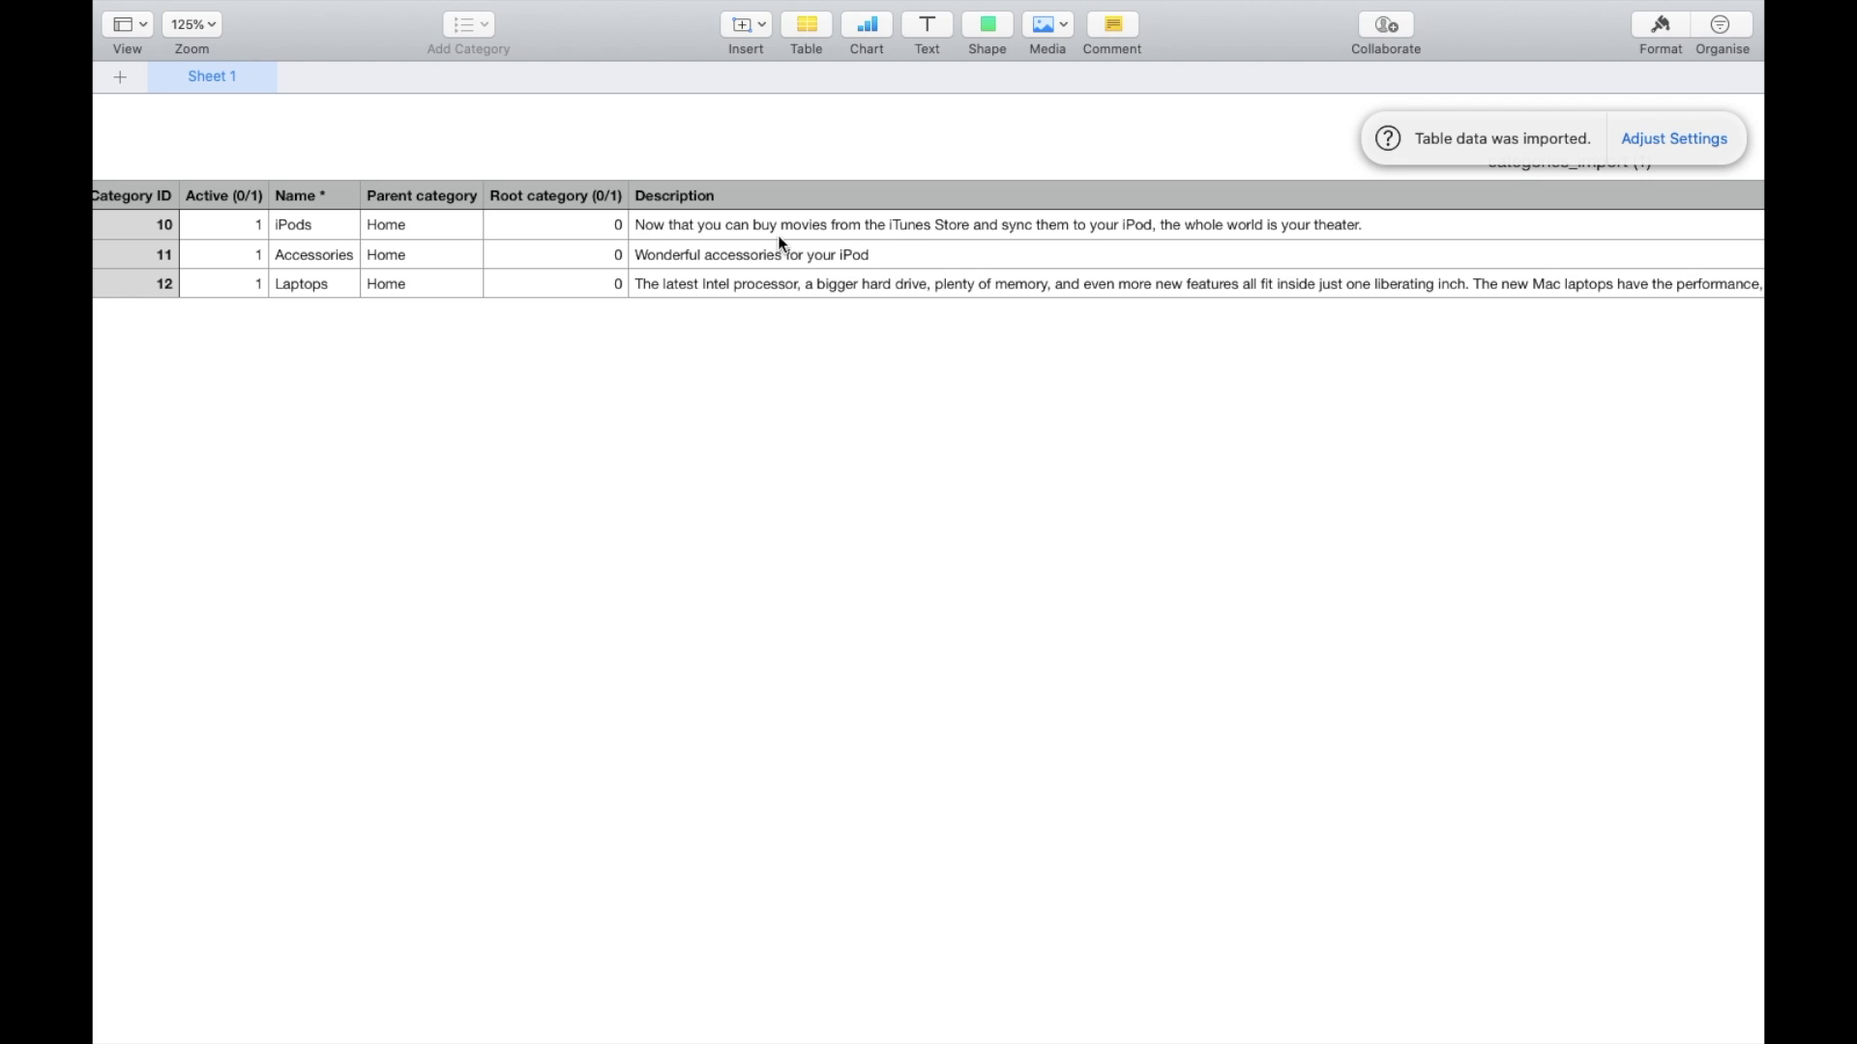
{"action": "scroll", "coordinate": [969, 245], "scroll_direction": "right", "scroll_amount": 10}
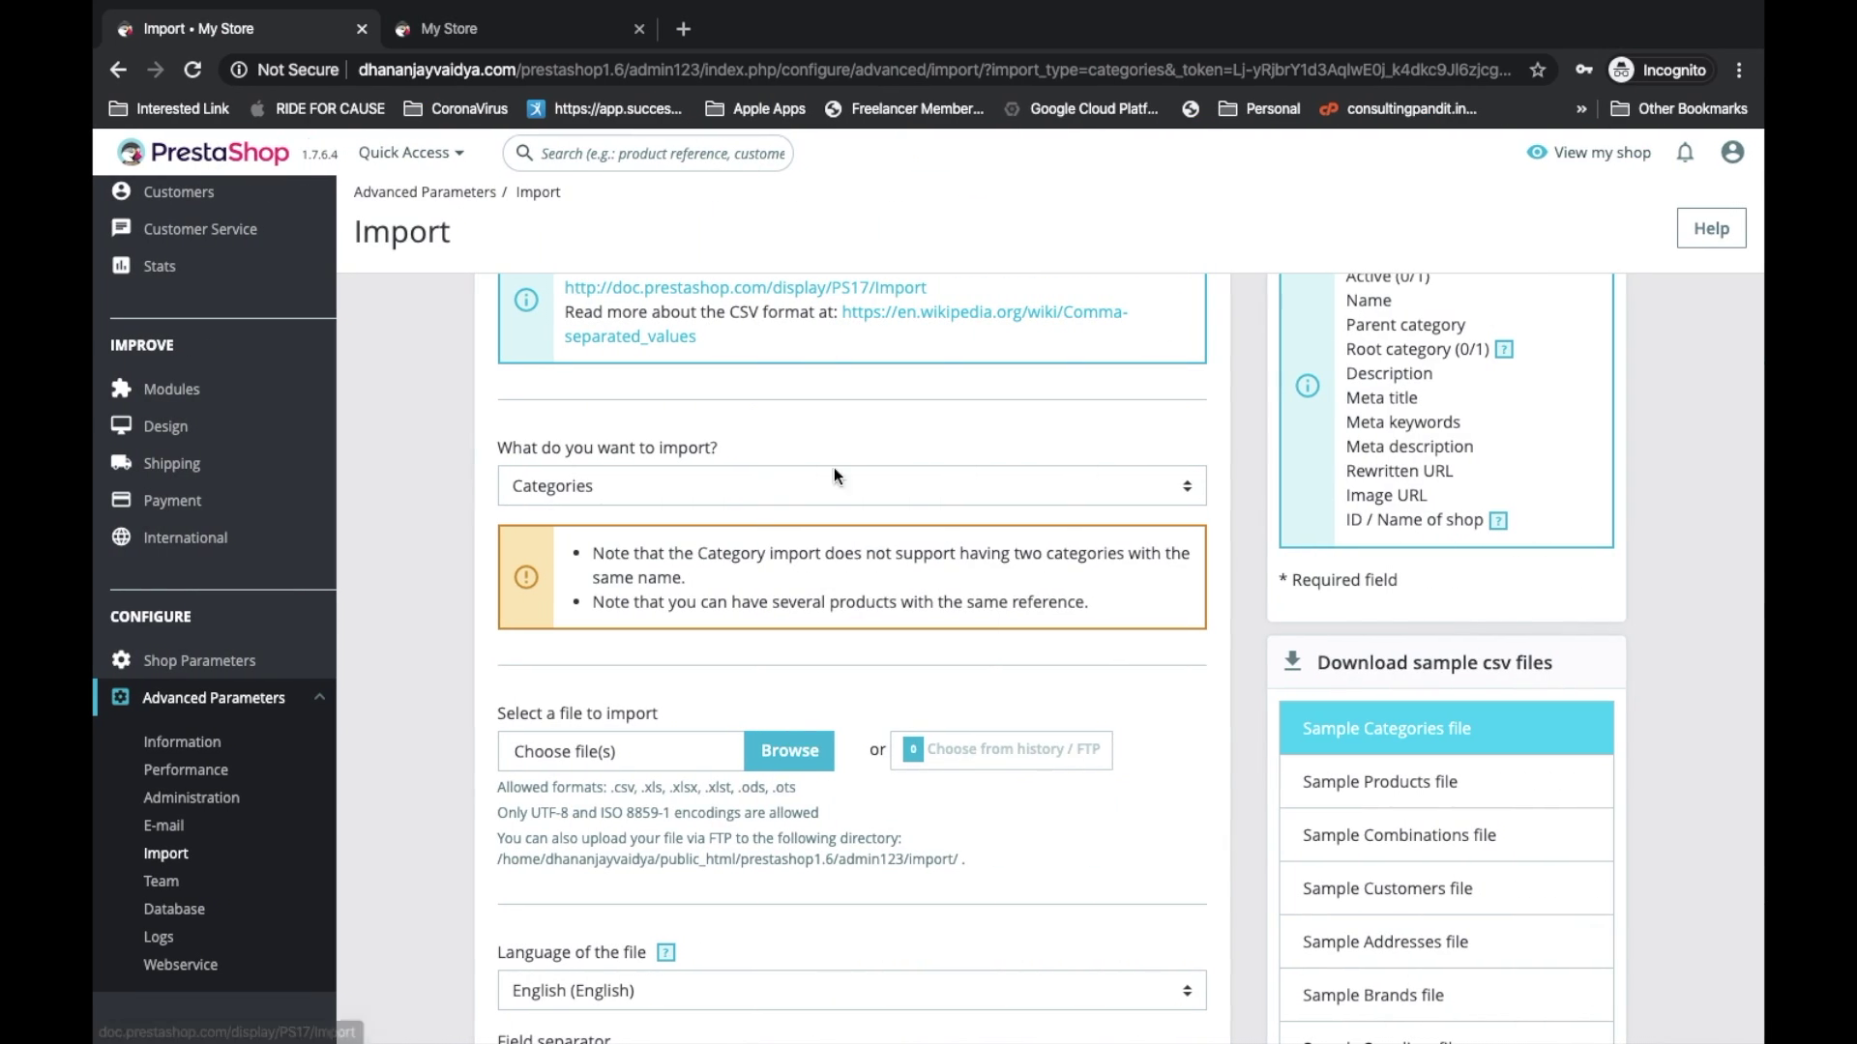
Back on the import page in the browser, upload categories_import (1).csv from Downloads as the file to import
{"action": "left_click", "coordinate": [805, 762]}
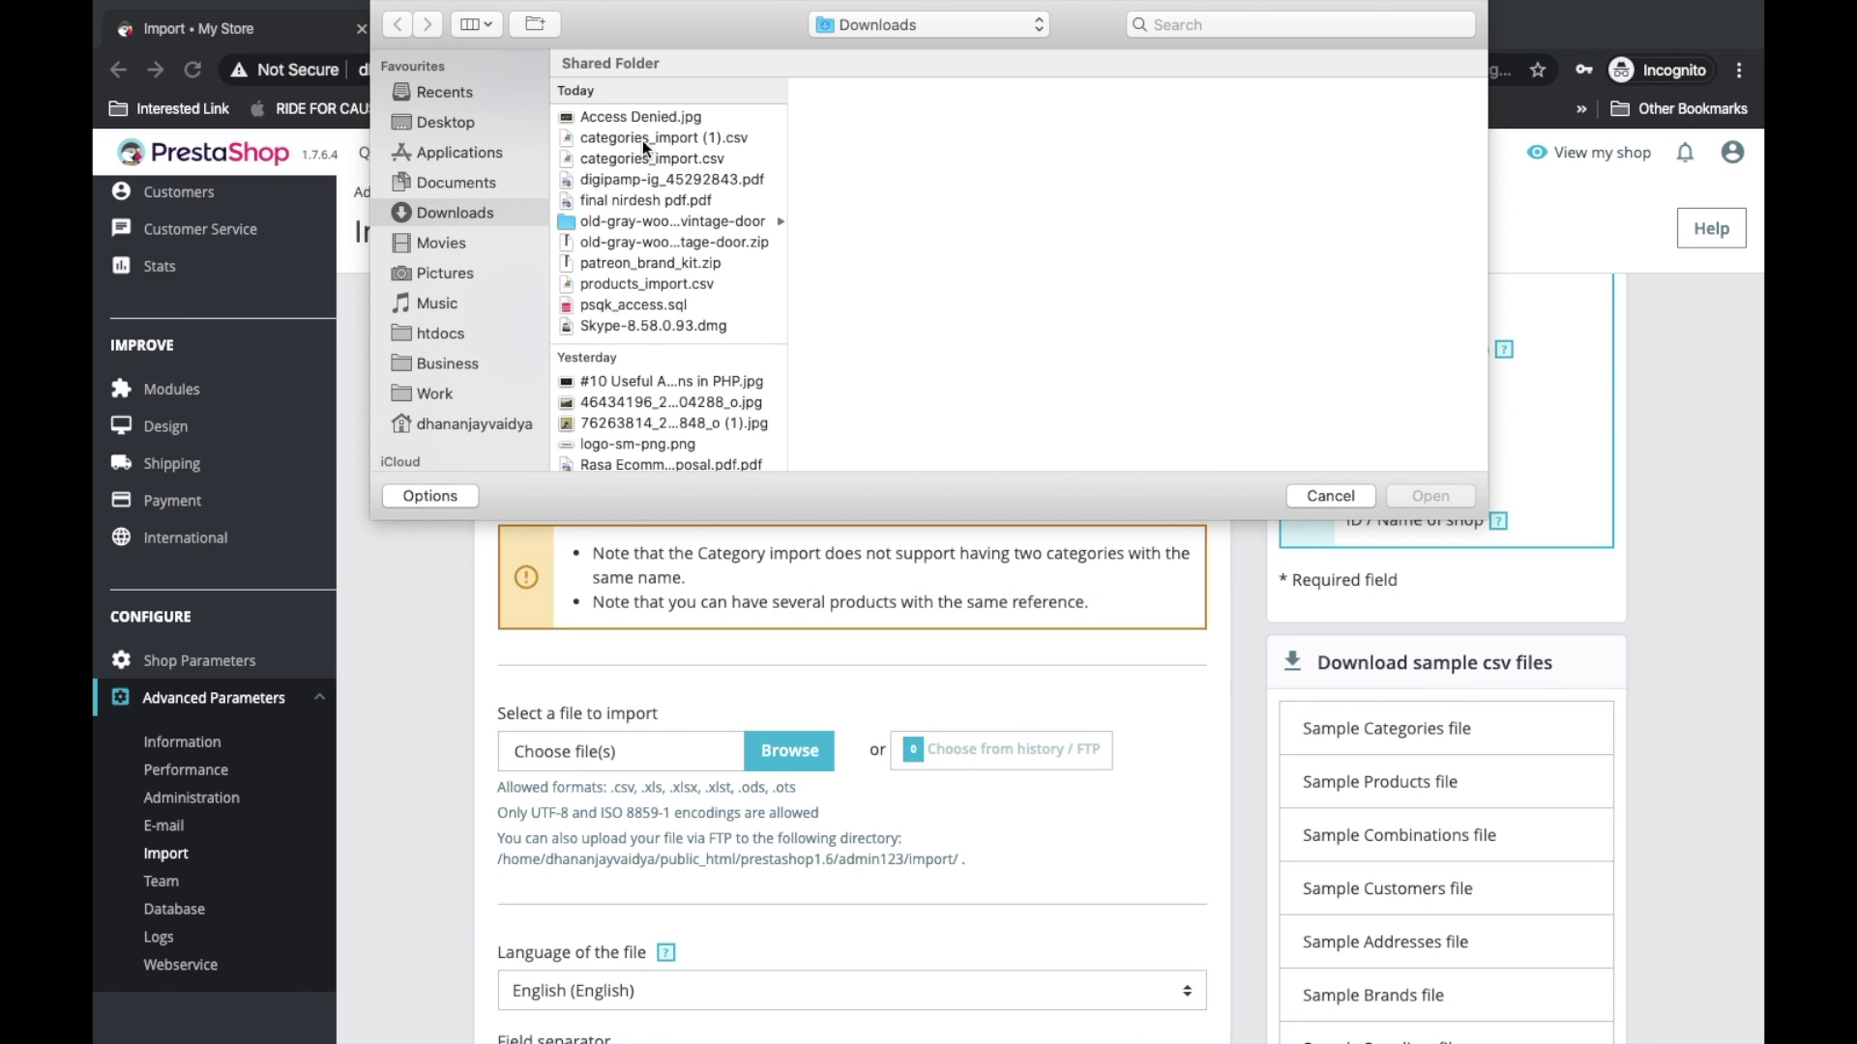
{"action": "left_click", "coordinate": [638, 156]}
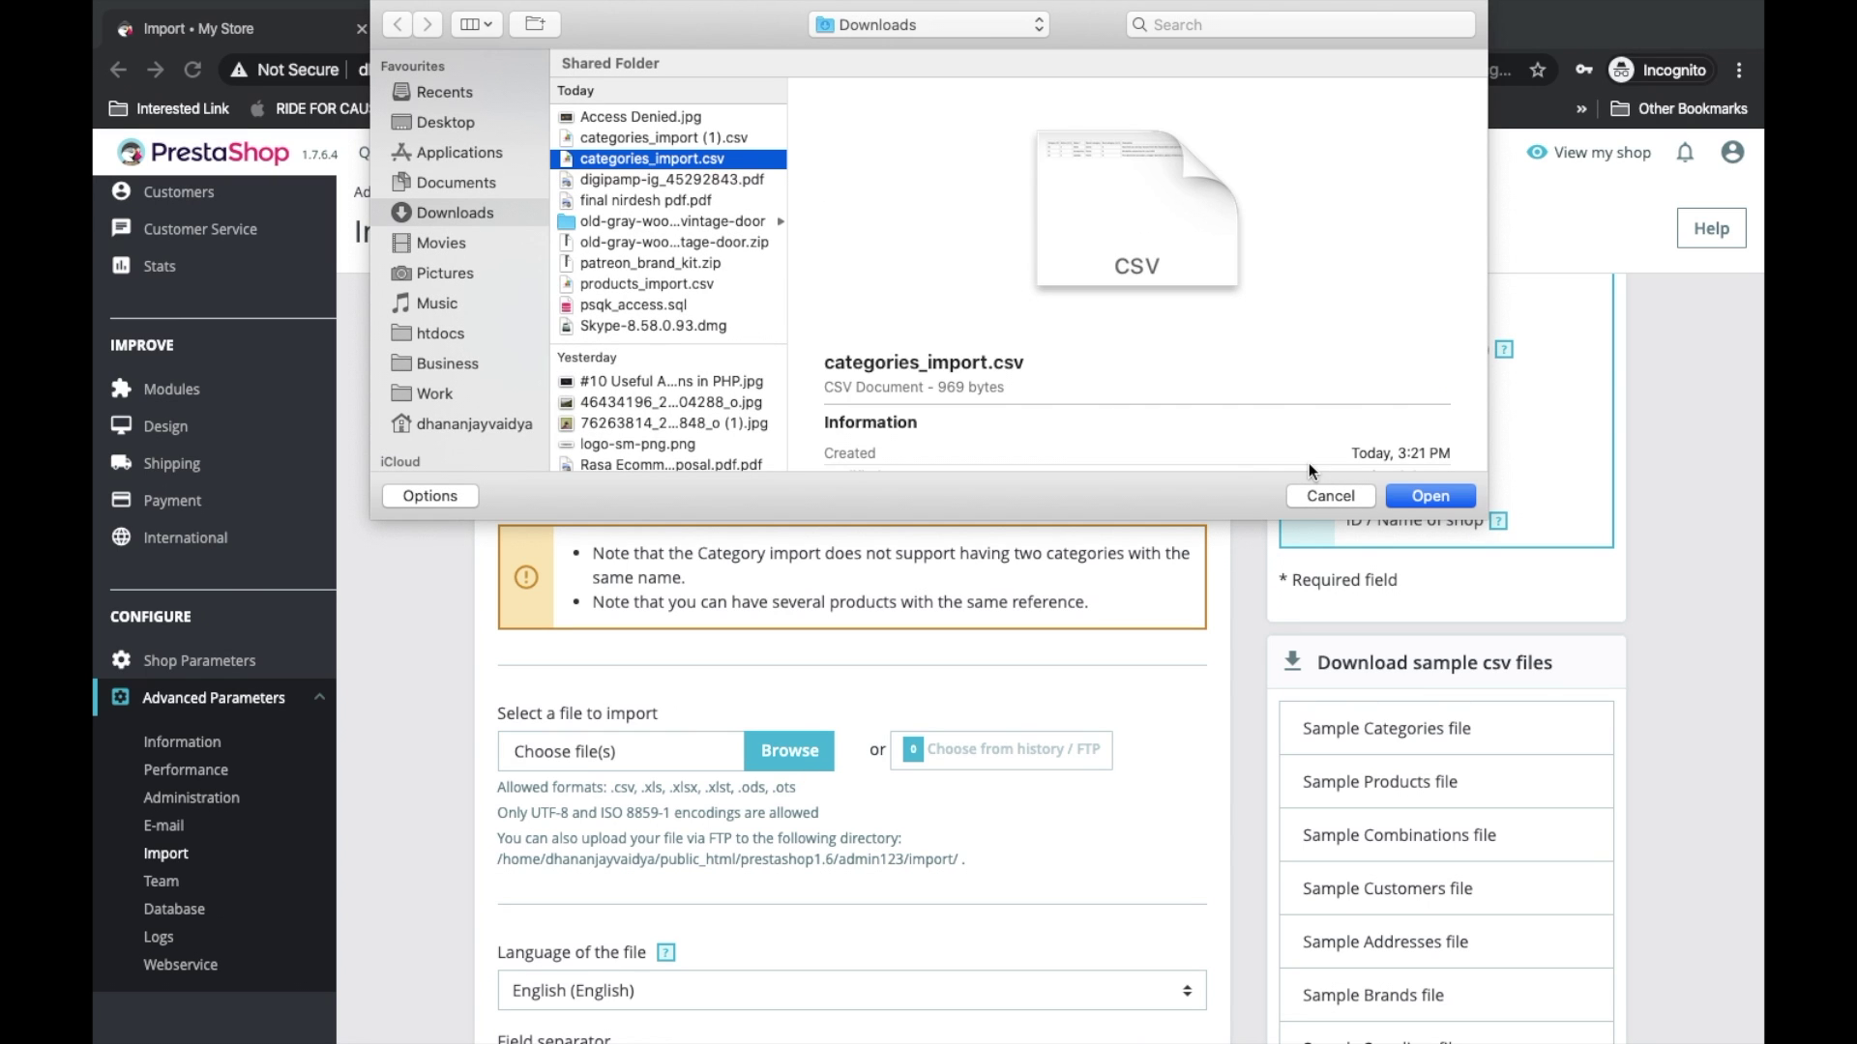
{"action": "left_click", "coordinate": [697, 135]}
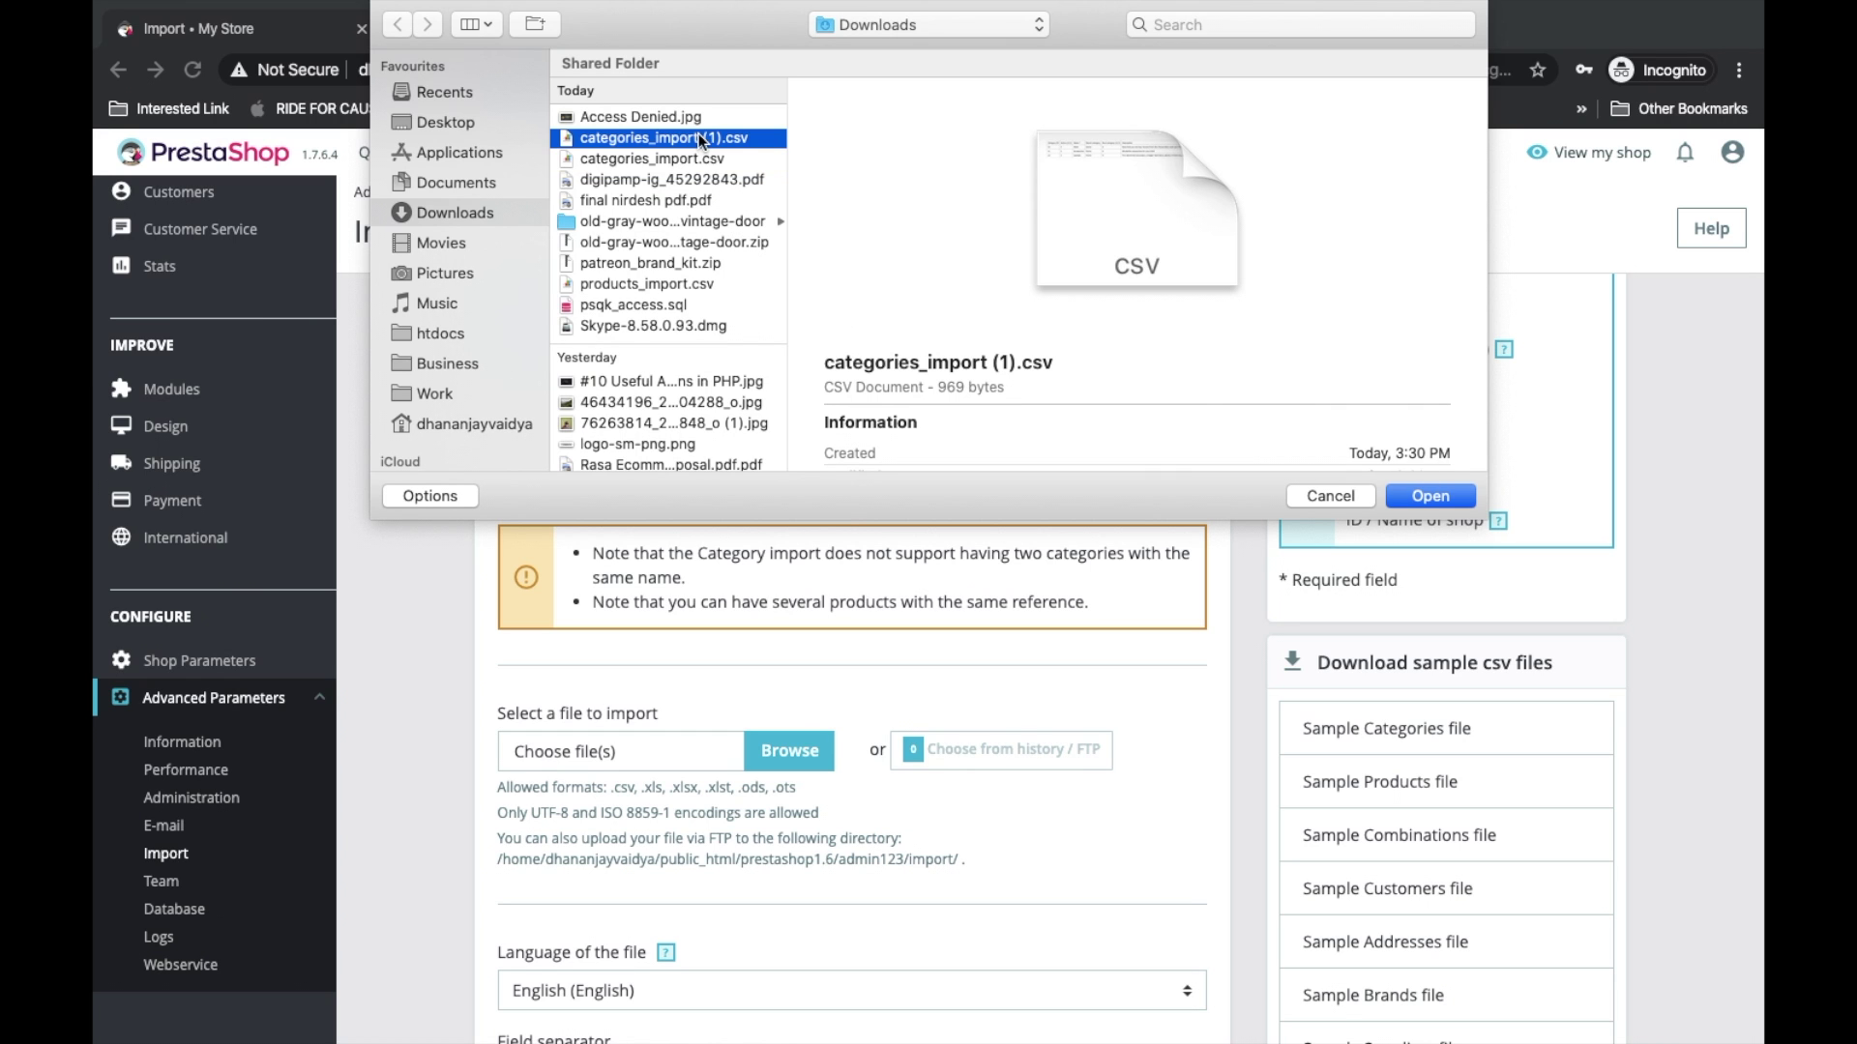
{"action": "left_click", "coordinate": [1430, 495]}
Review the import settings for the file language, field separator and multiple value separator, keeping English (English)
{"action": "scroll", "coordinate": [1010, 903], "scroll_direction": "down", "scroll_amount": 5}
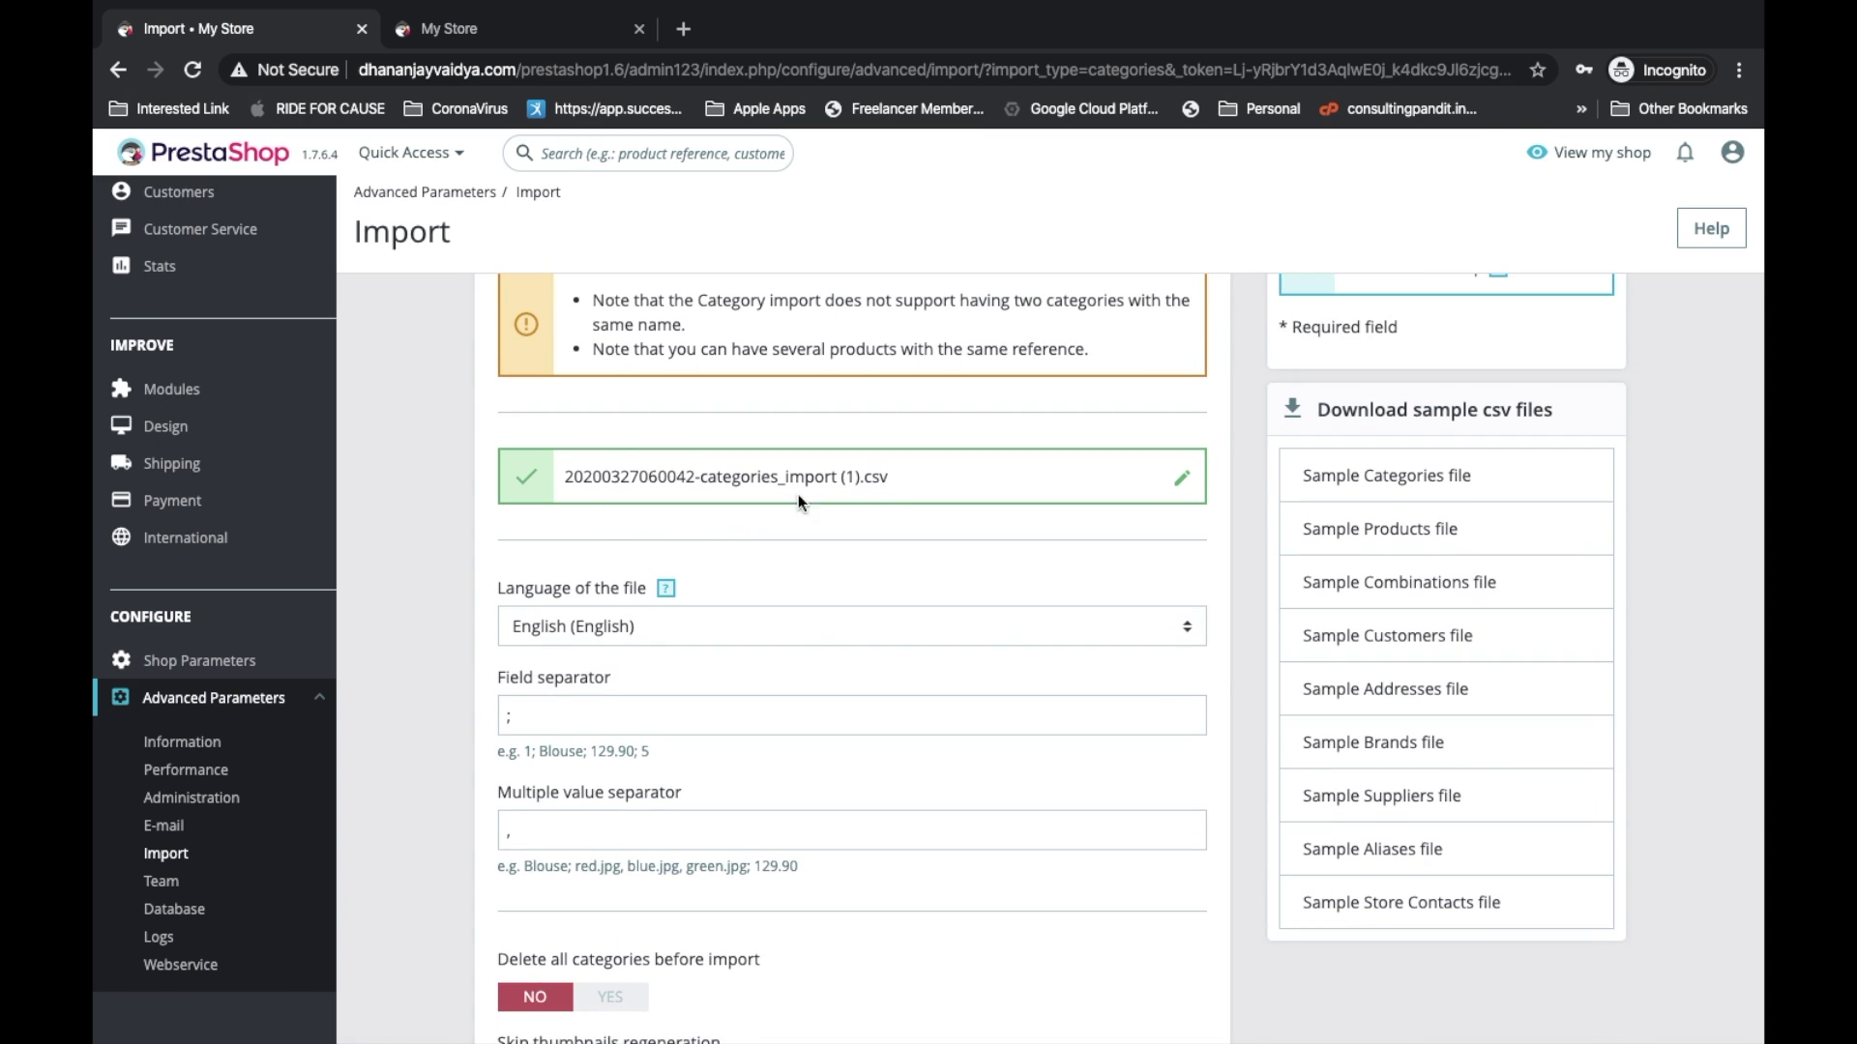
{"action": "scroll", "coordinate": [892, 502], "scroll_direction": "down", "scroll_amount": 4}
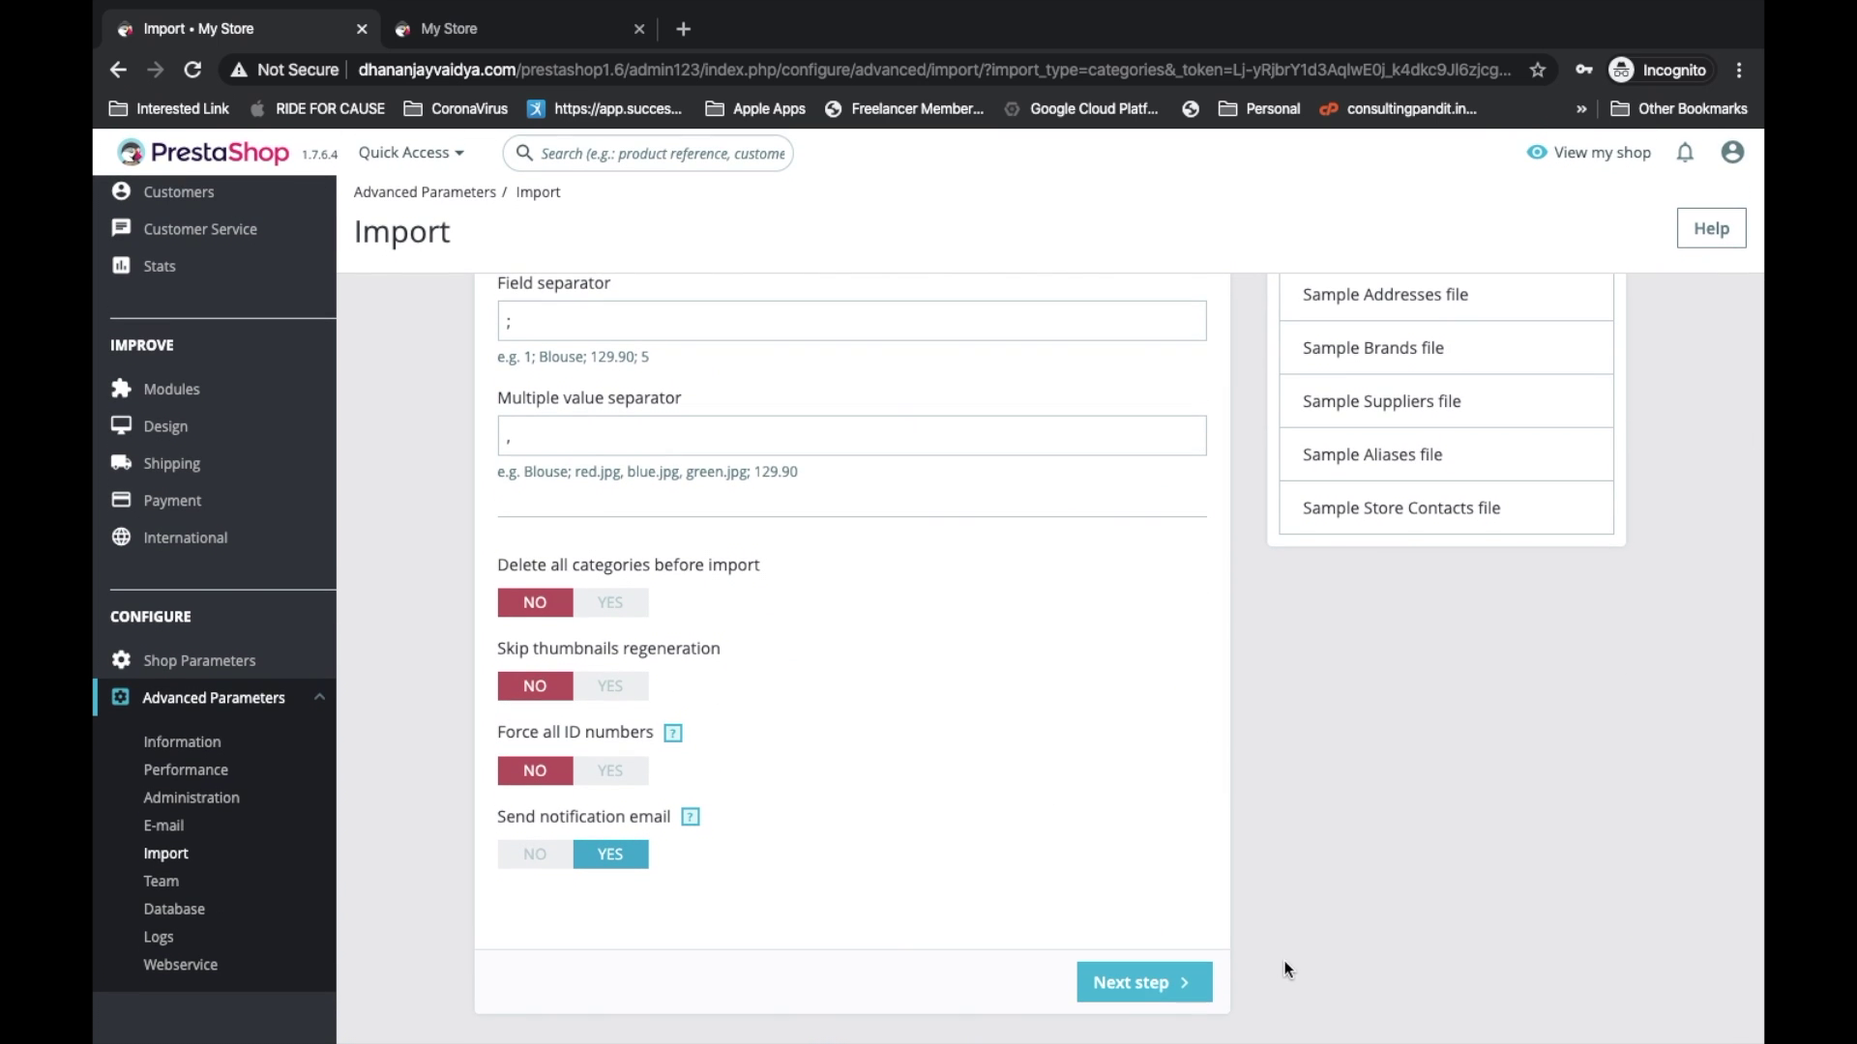
{"action": "scroll", "coordinate": [869, 672], "scroll_direction": "up", "scroll_amount": 3}
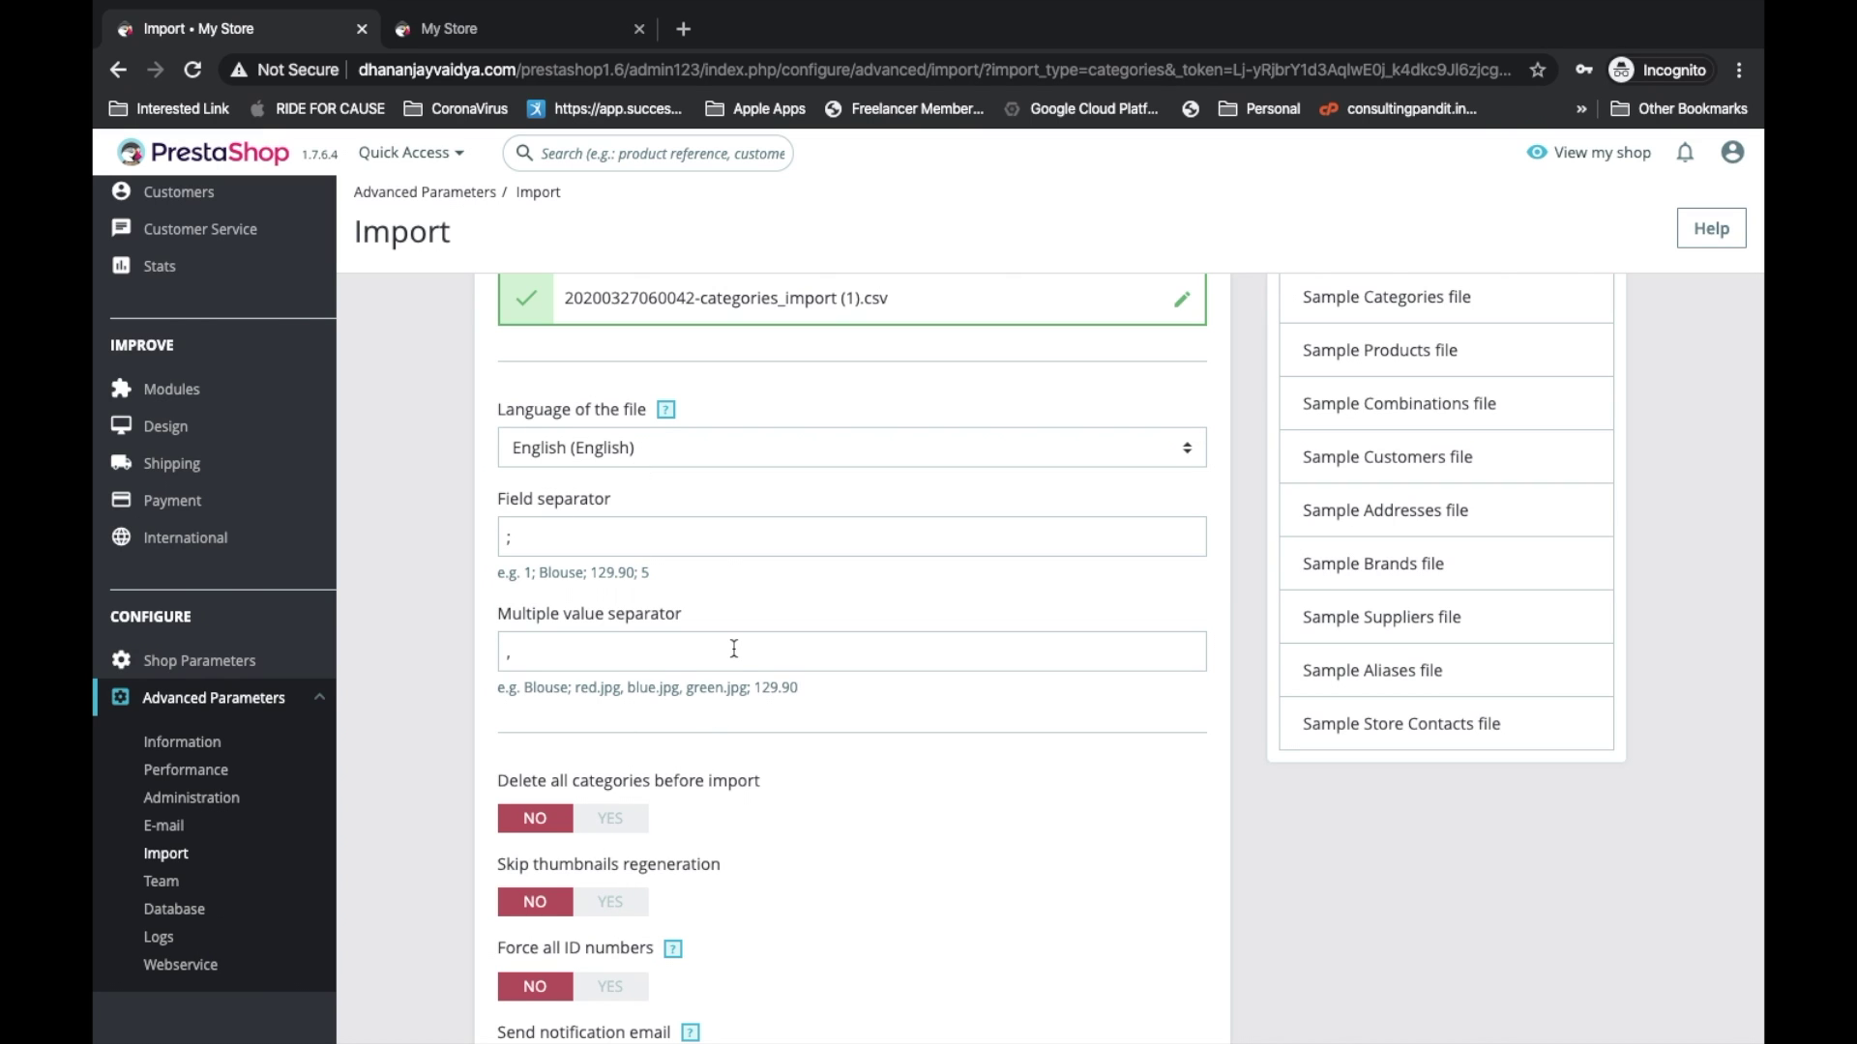
{"action": "left_click", "coordinate": [534, 542]}
{"action": "left_click", "coordinate": [619, 462]}
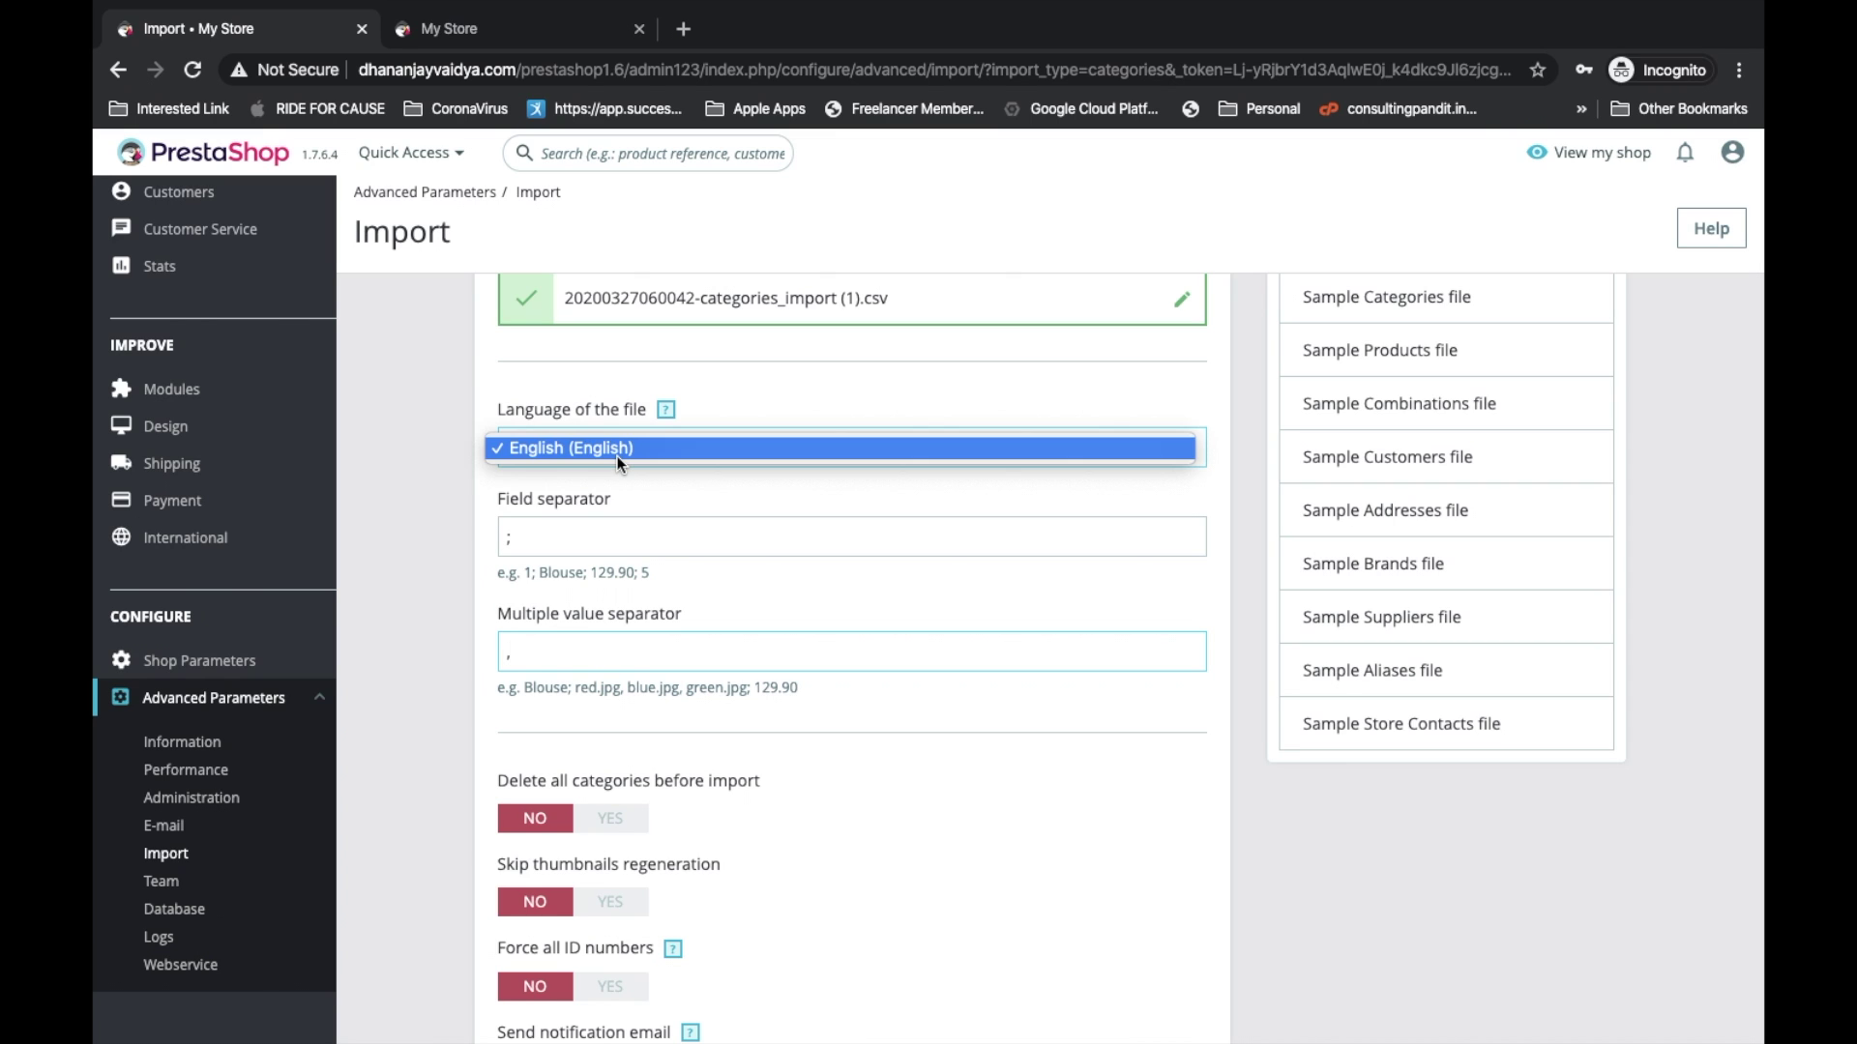
{"action": "left_click", "coordinate": [619, 463]}
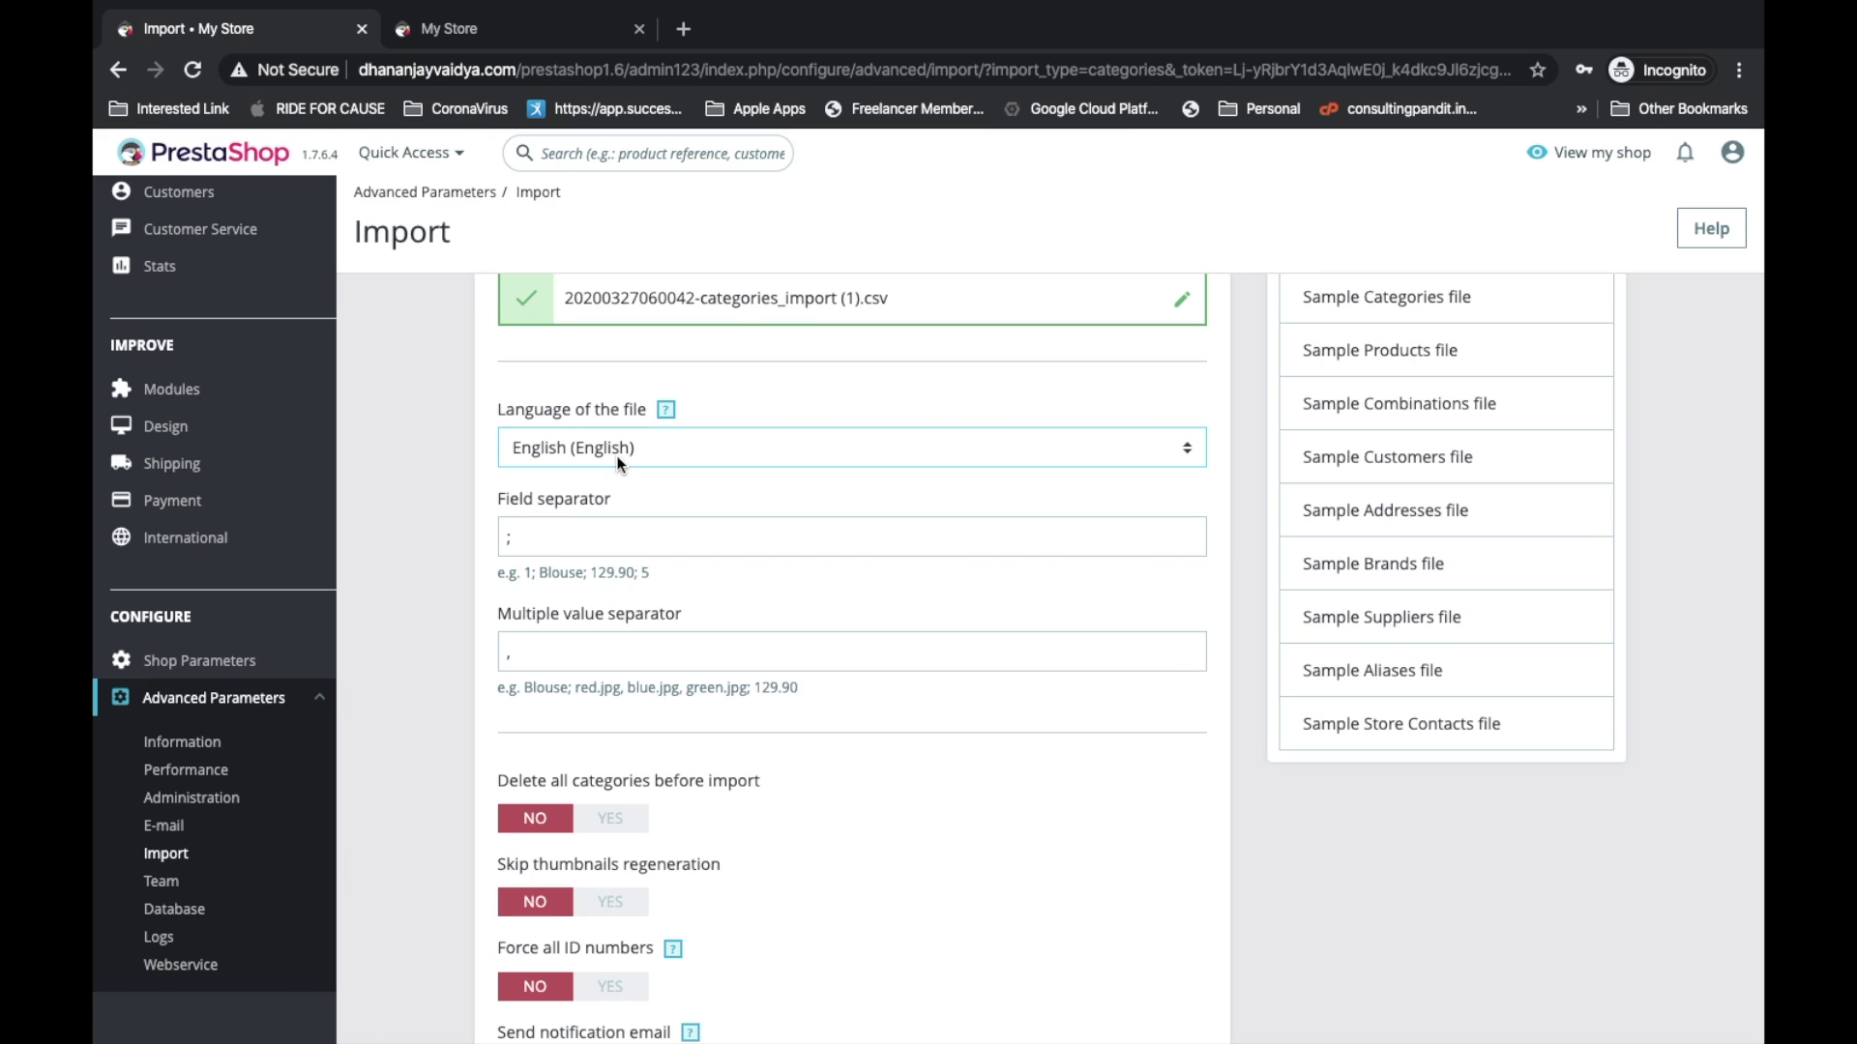
Try setting the deletion of all categories before import to Yes, and return it to No
{"action": "scroll", "coordinate": [619, 462], "scroll_direction": "down", "scroll_amount": 3}
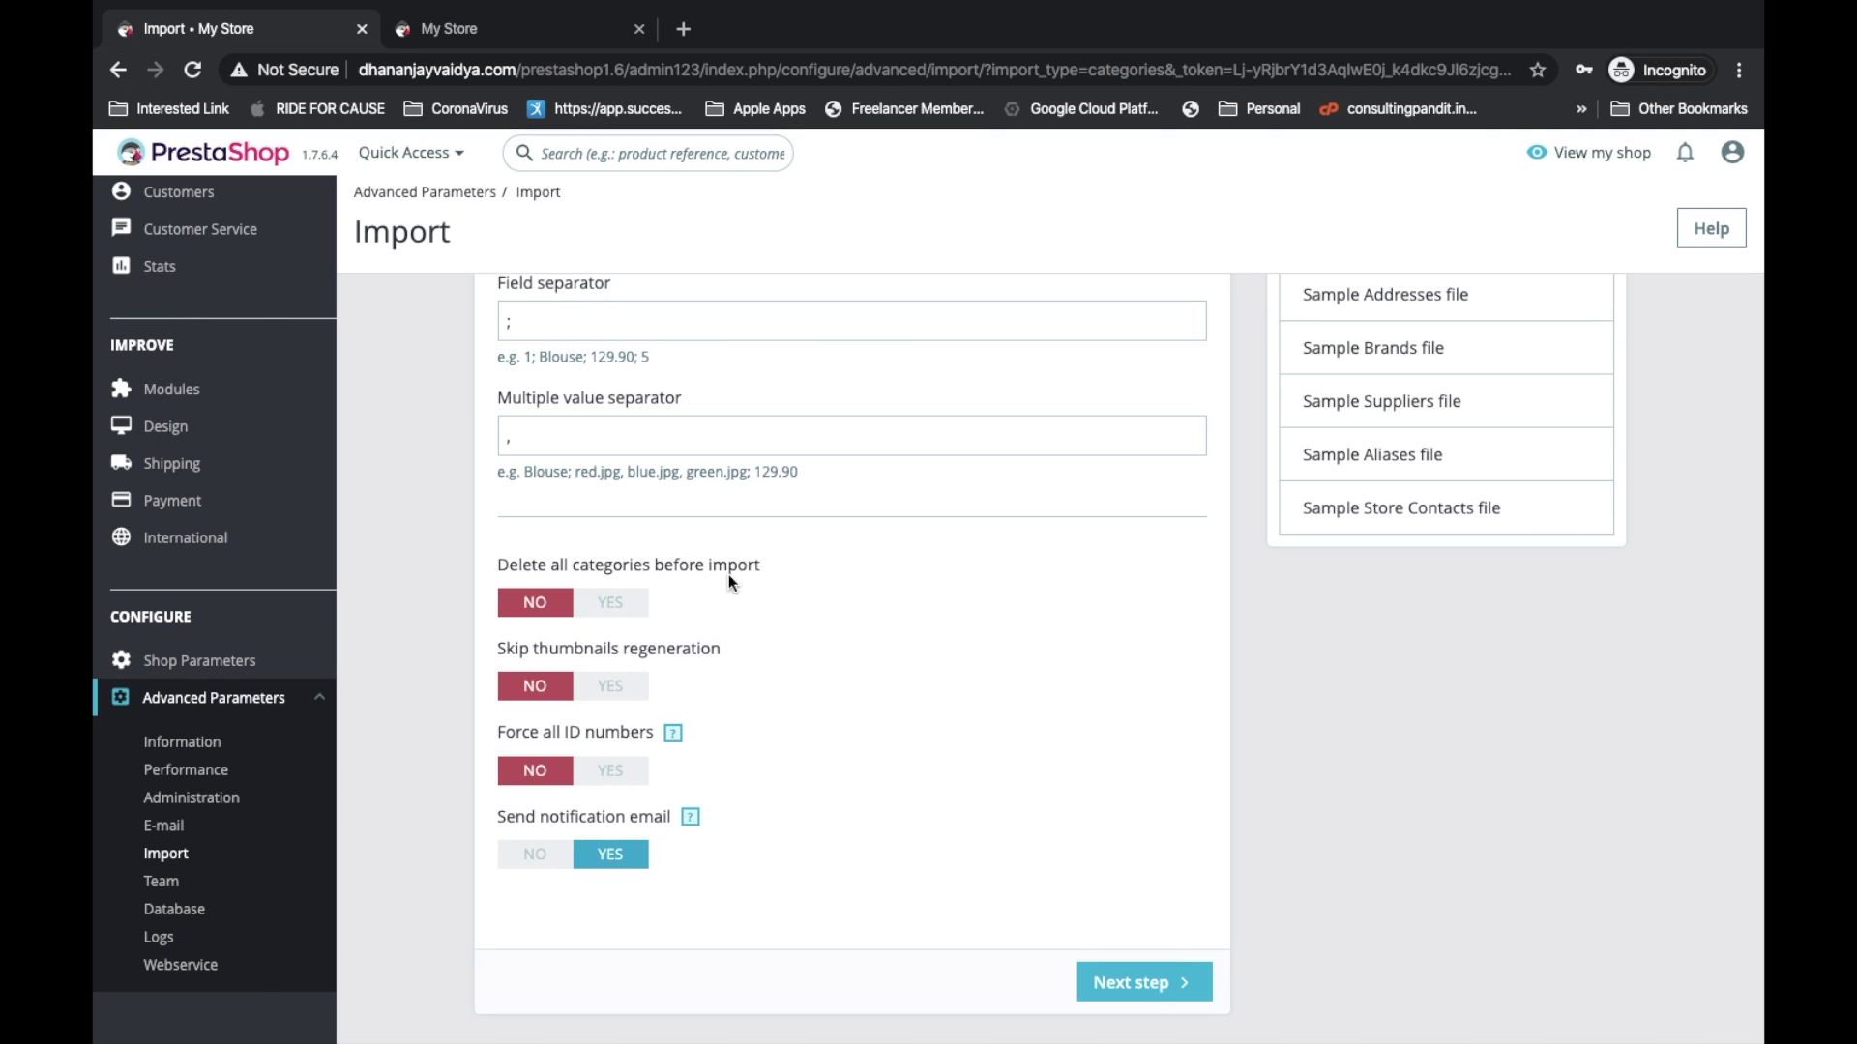
{"action": "left_click", "coordinate": [628, 616]}
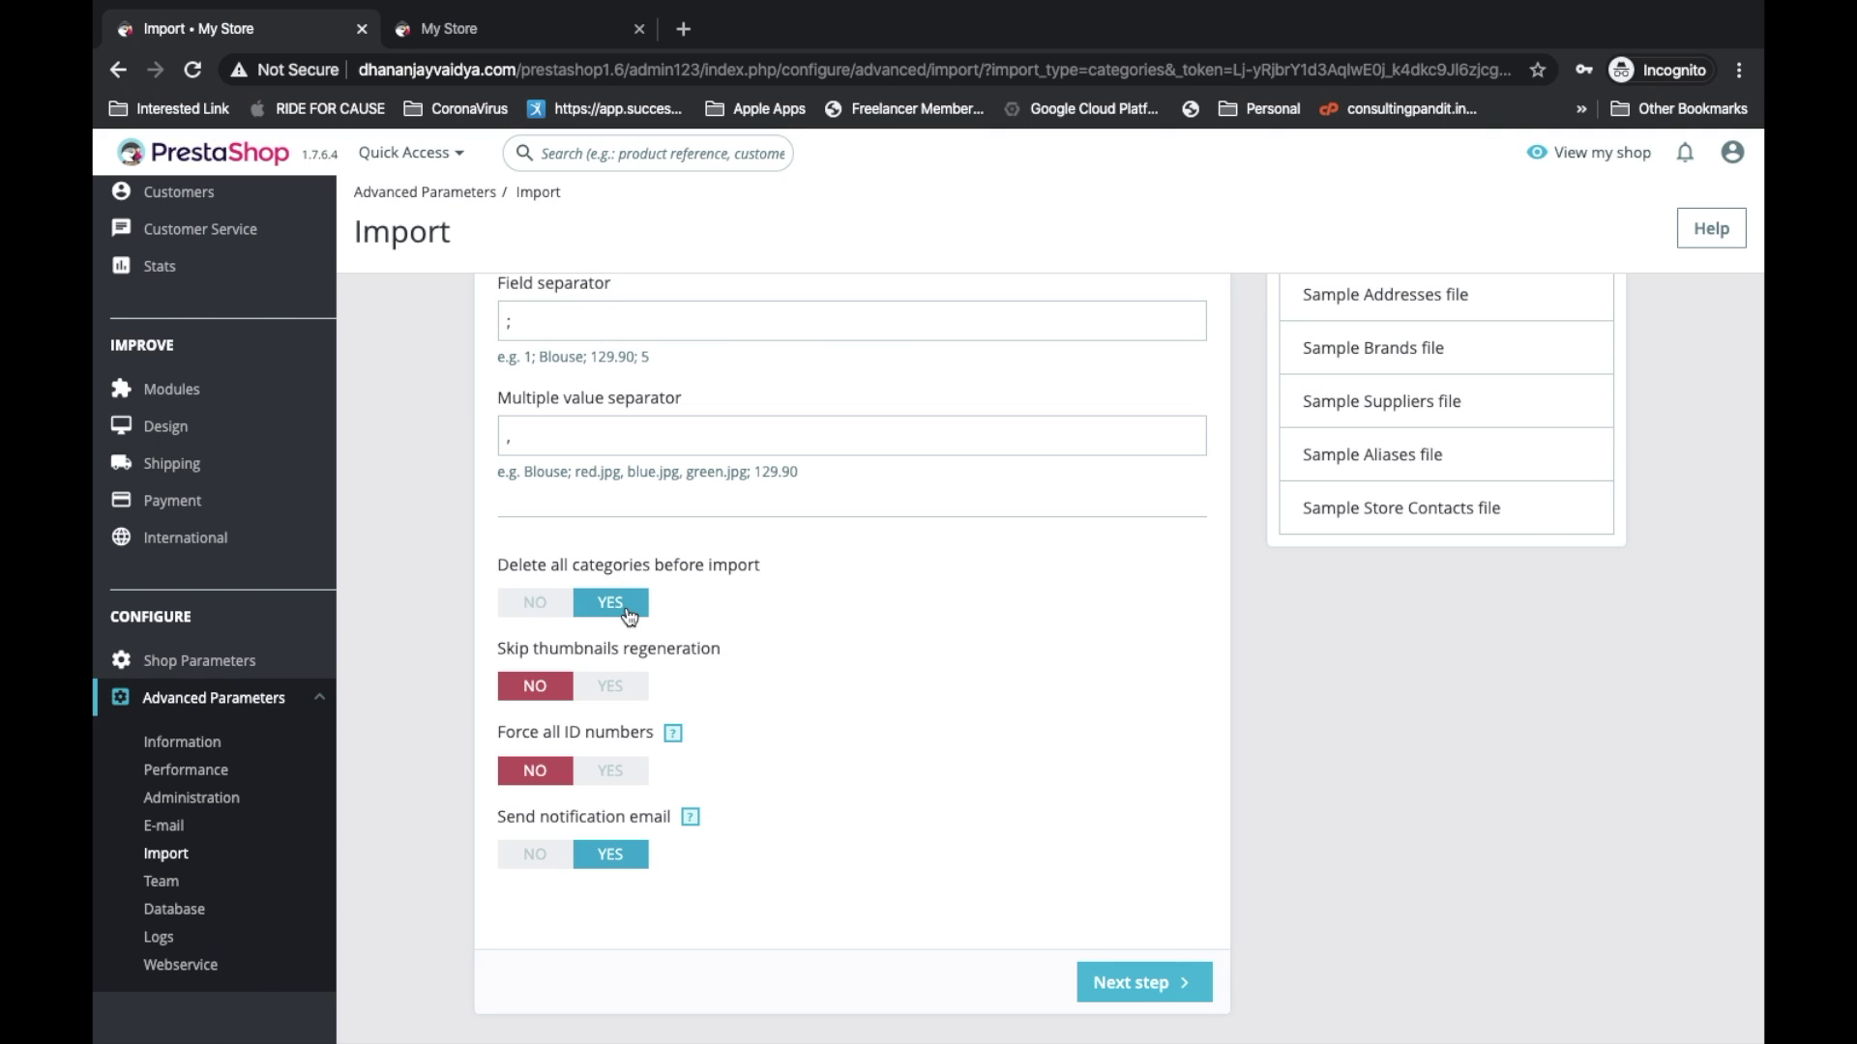
{"action": "left_click", "coordinate": [548, 617]}
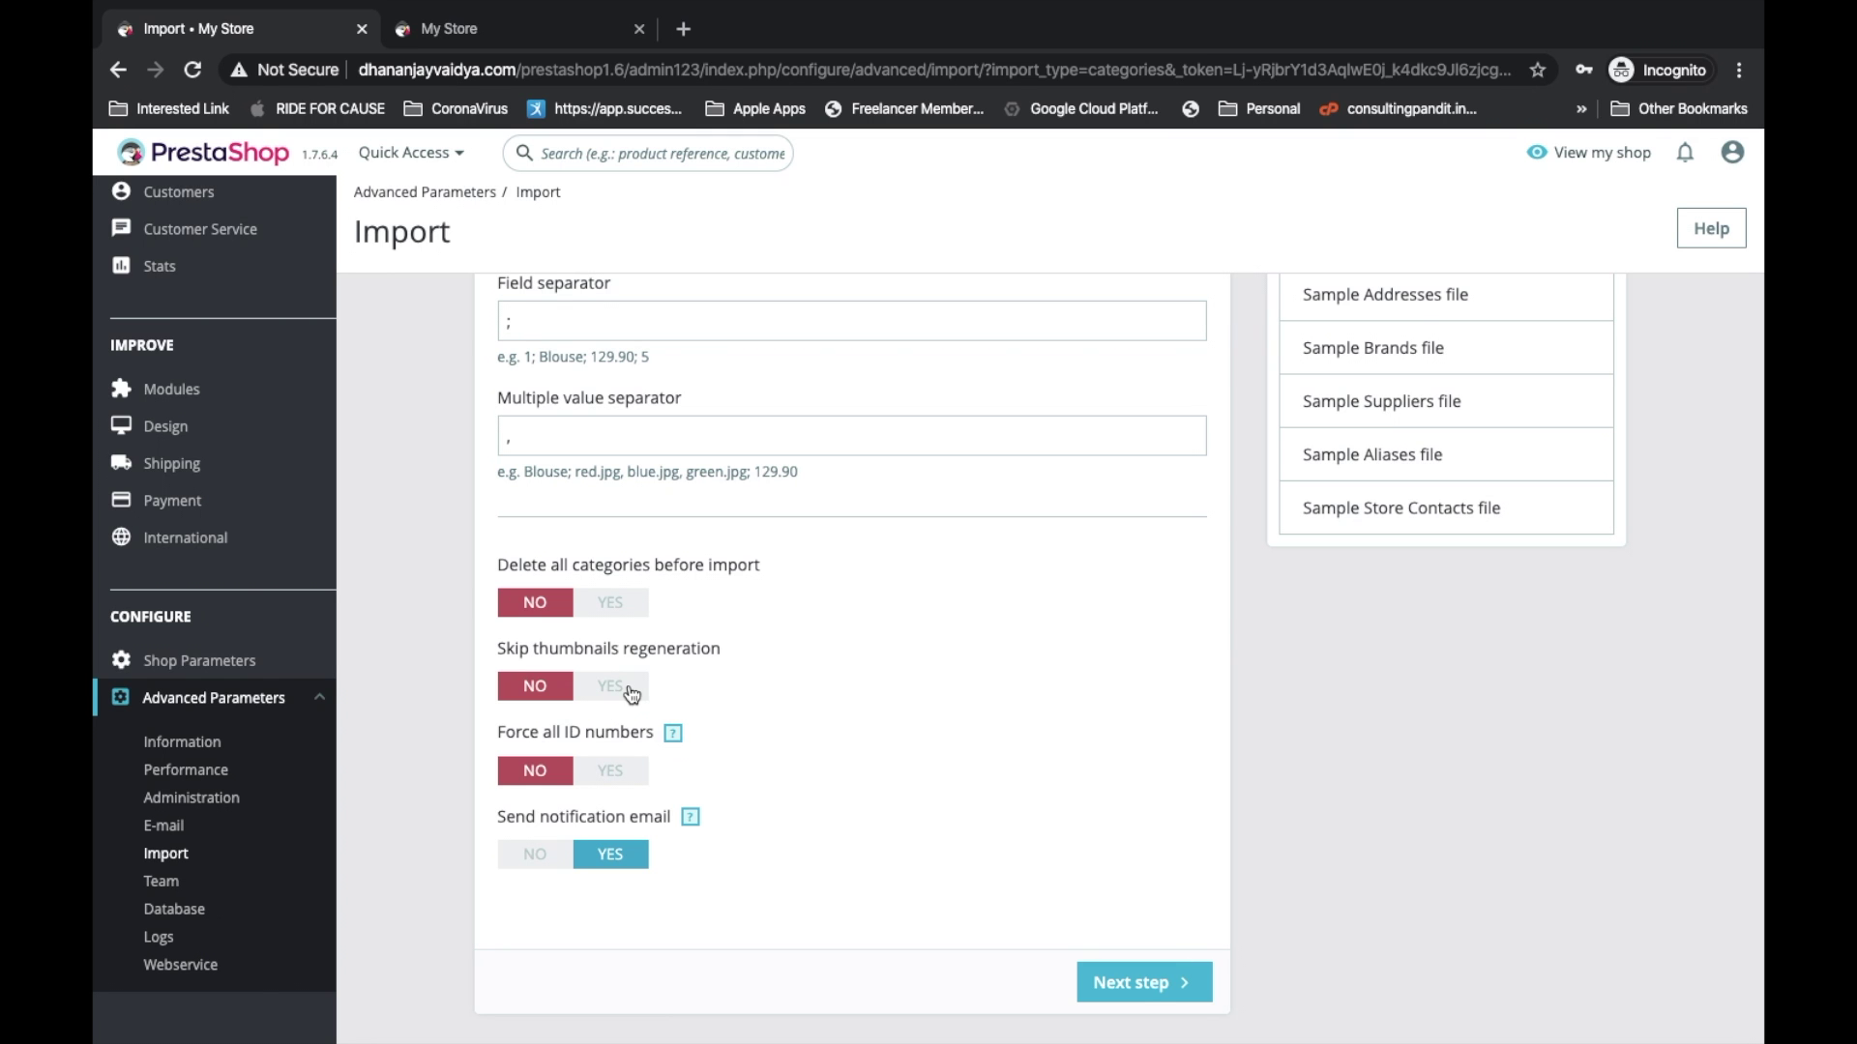
Re-examine the category rows of the sample file in Numbers and return to the import page in the browser
{"action": "key", "text": "ctrl+Left"}
{"action": "scroll", "coordinate": [542, 241], "scroll_direction": "left", "scroll_amount": 5}
{"action": "scroll", "coordinate": [482, 238], "scroll_direction": "left", "scroll_amount": 2}
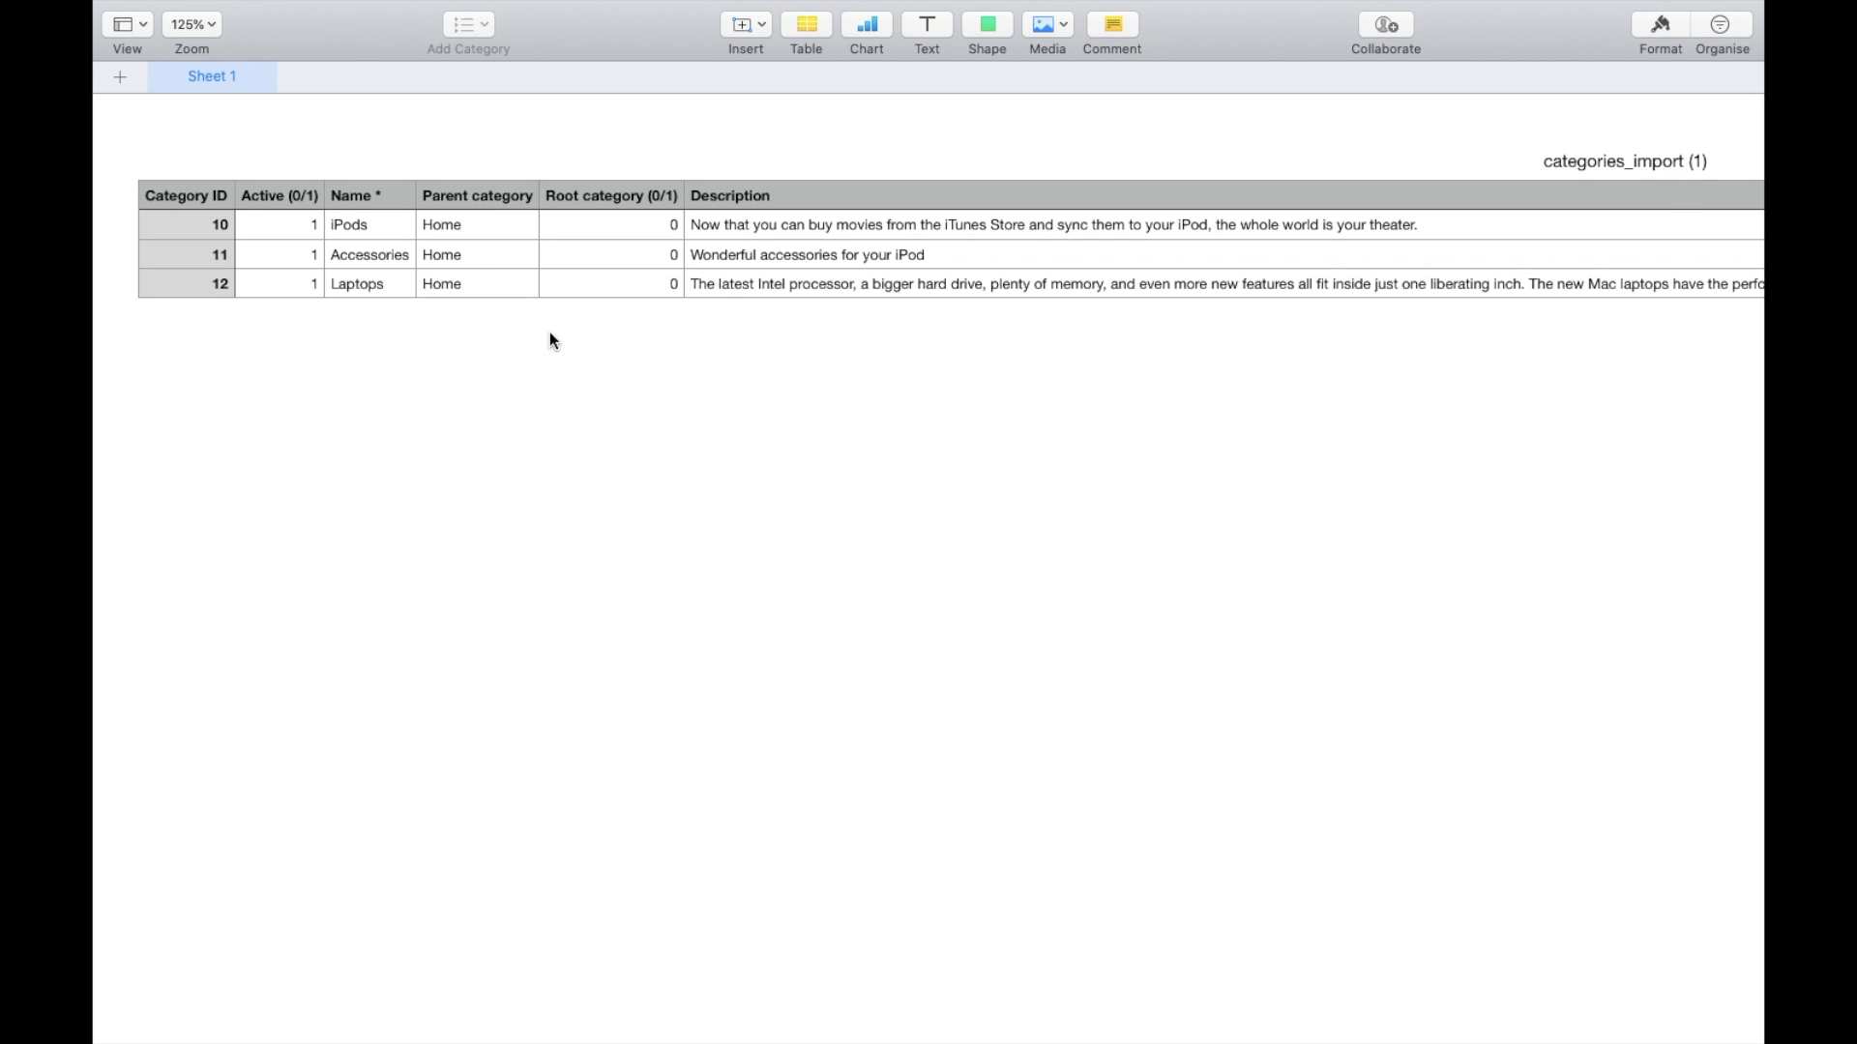
{"action": "key", "text": "ctrl+Right"}
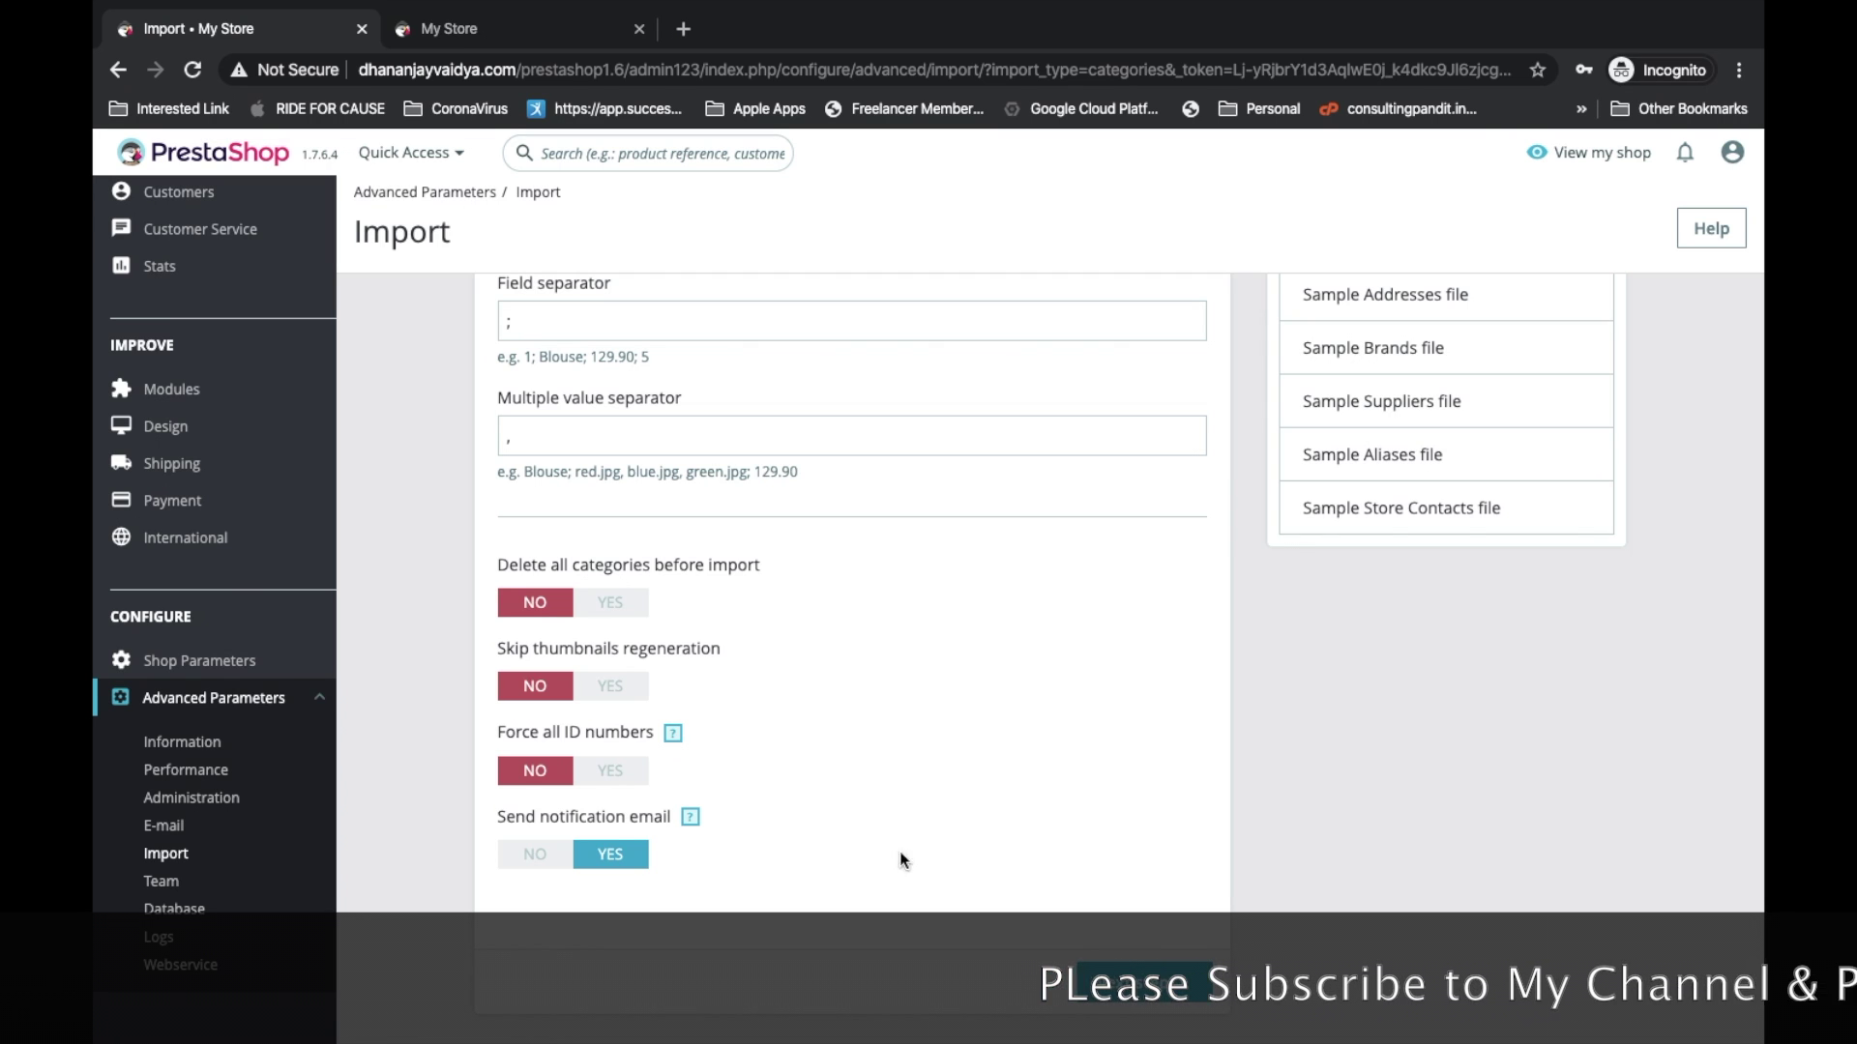
Proceed to the data matching stage and check the column assignments, keeping Name and Parent category
{"action": "left_click", "coordinate": [1141, 982]}
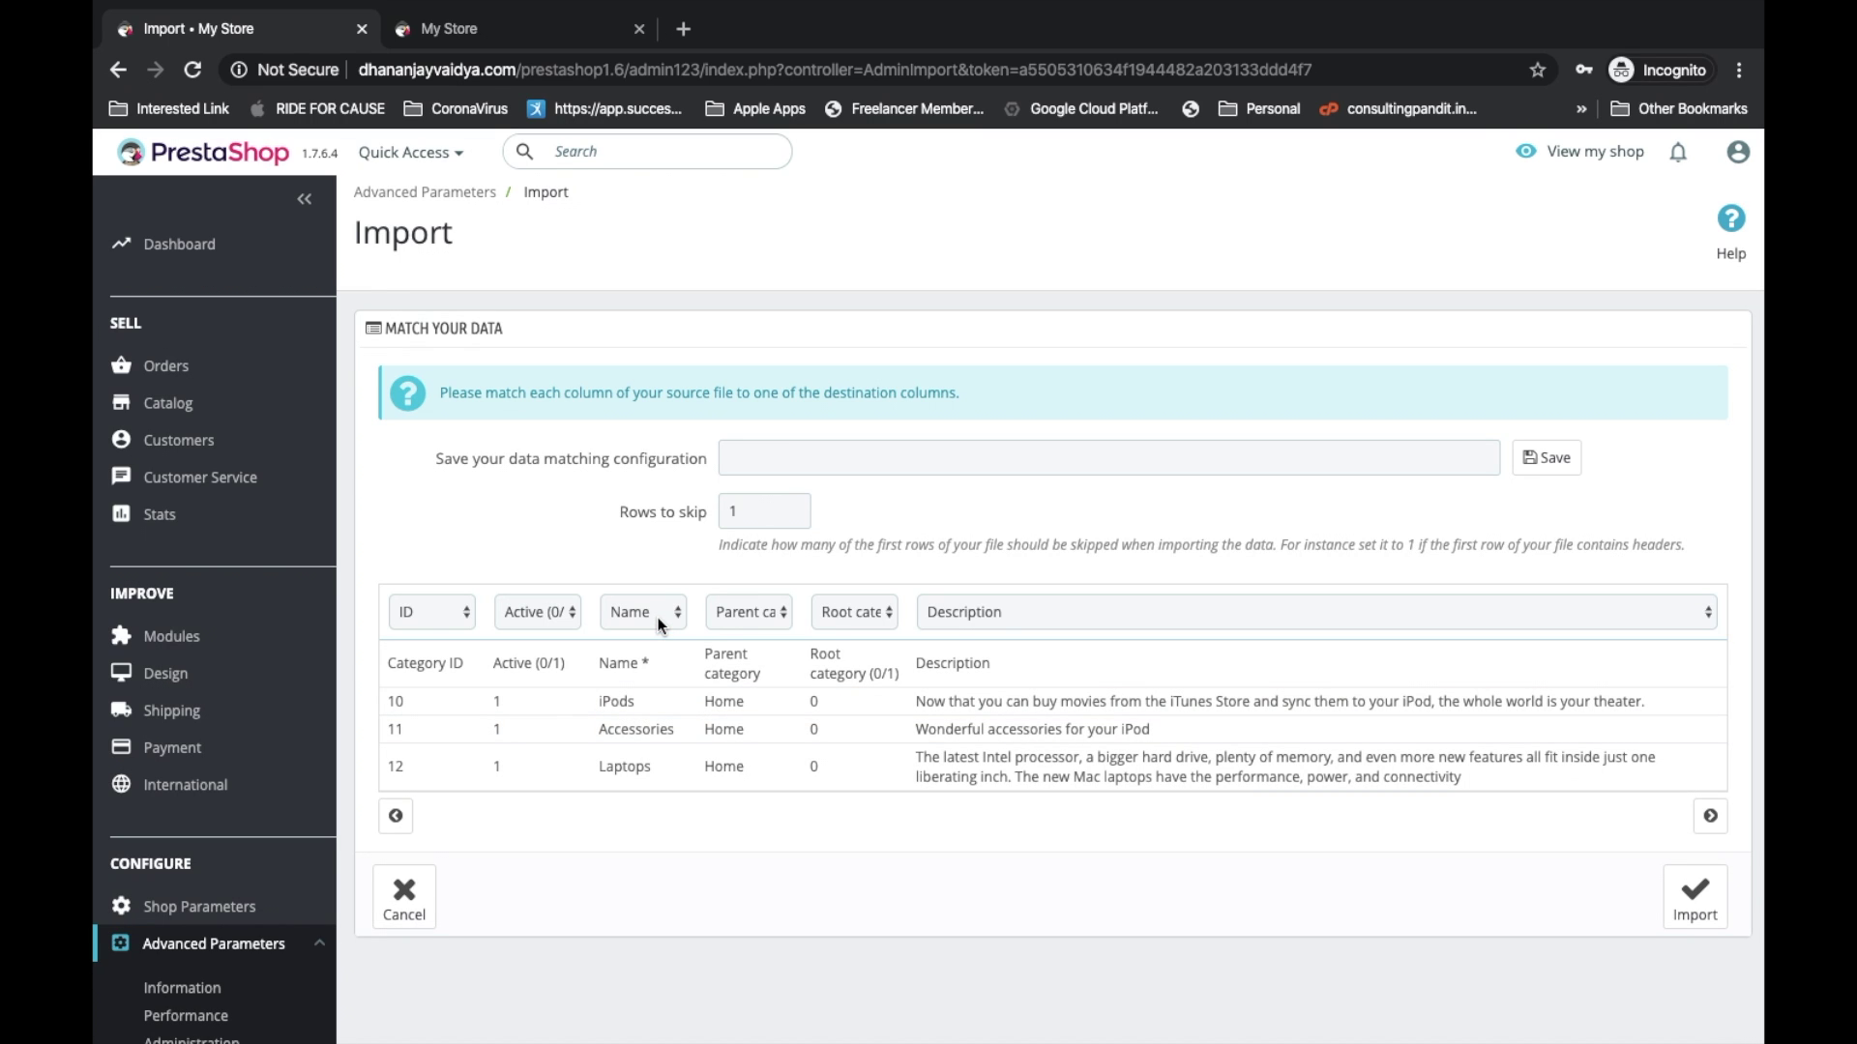
{"action": "double_click", "coordinate": [619, 667]}
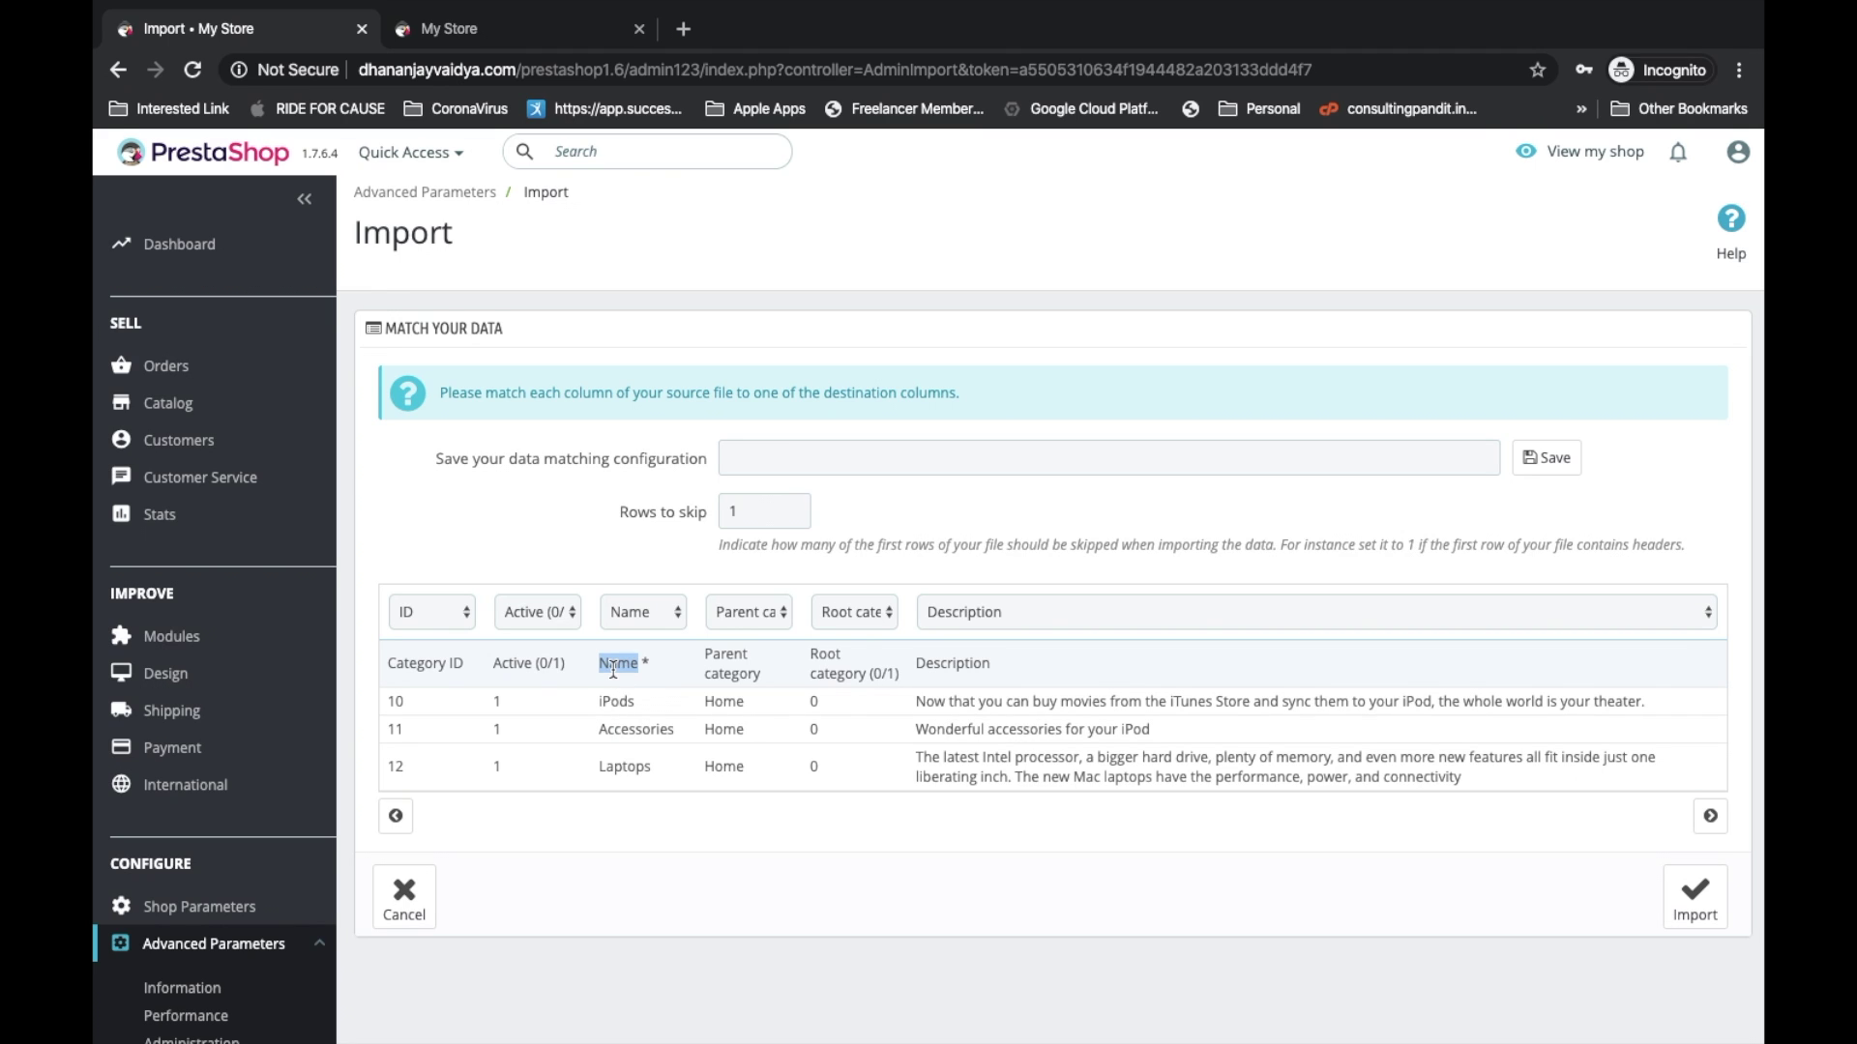
{"action": "left_click", "coordinate": [664, 612]}
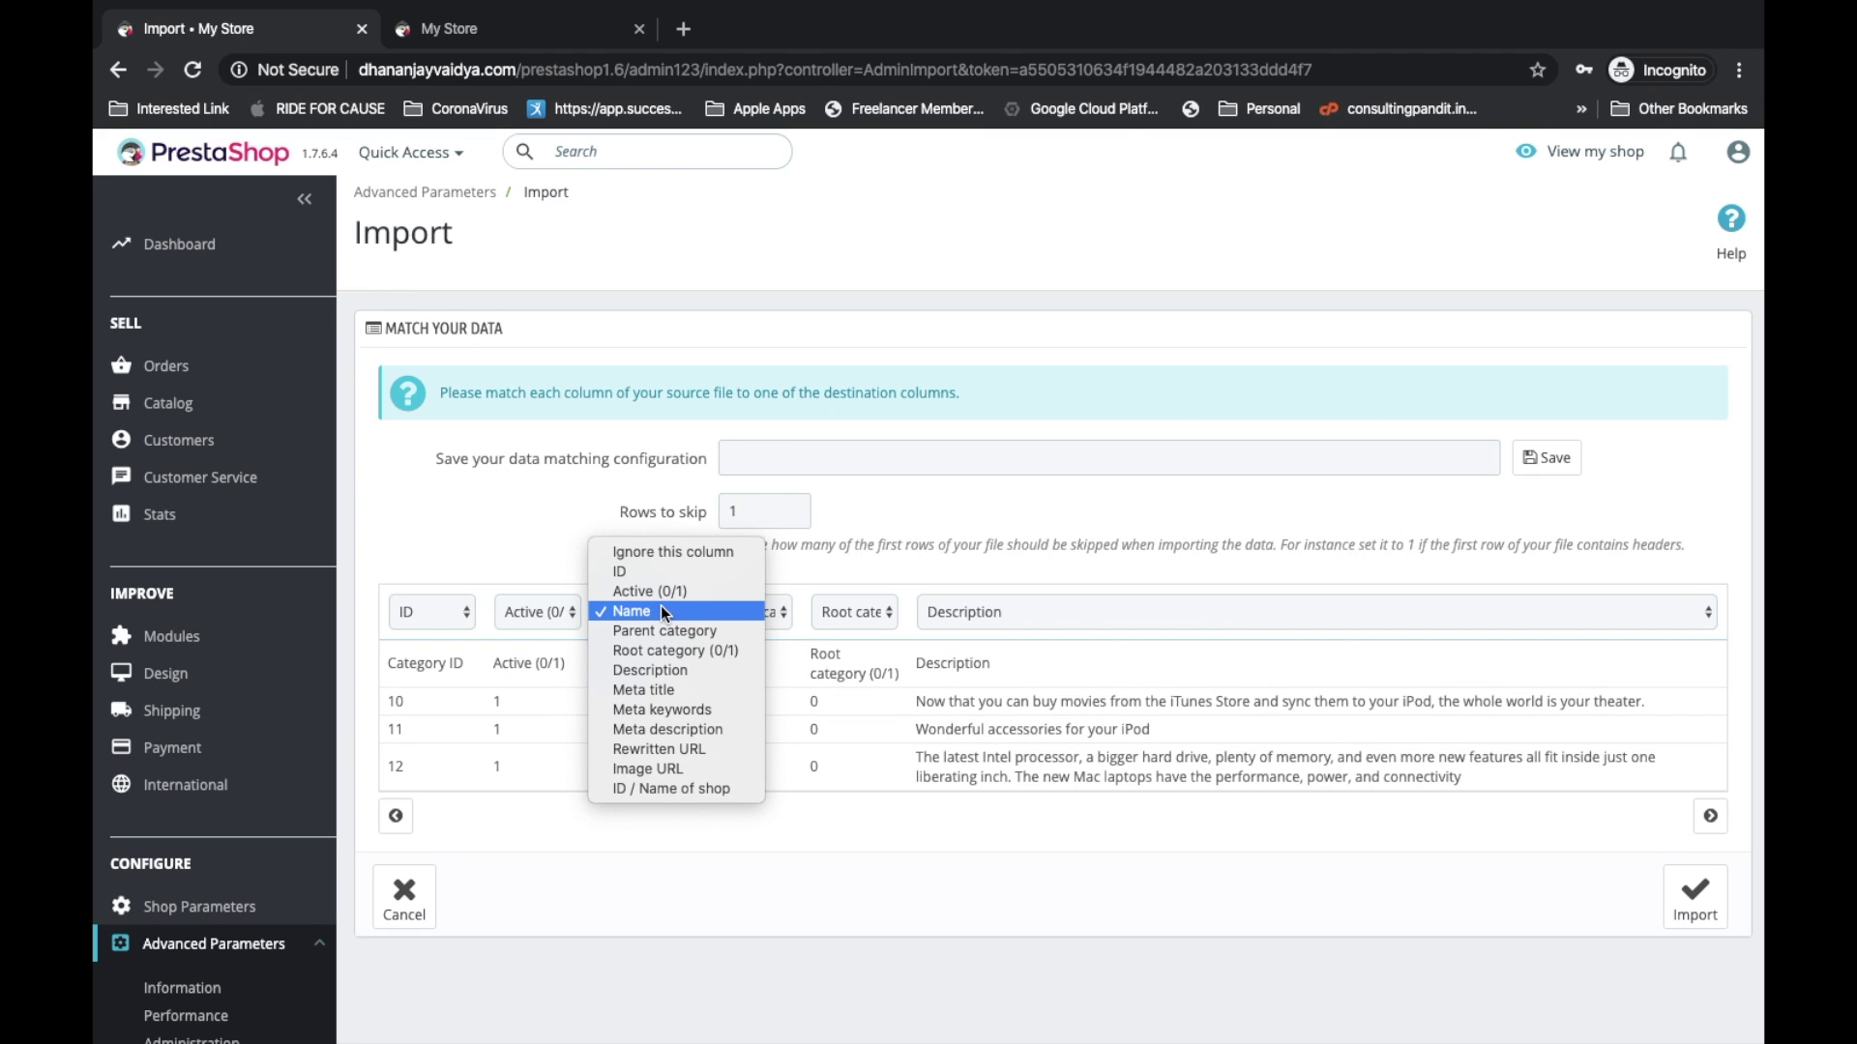
{"action": "left_click", "coordinate": [662, 609]}
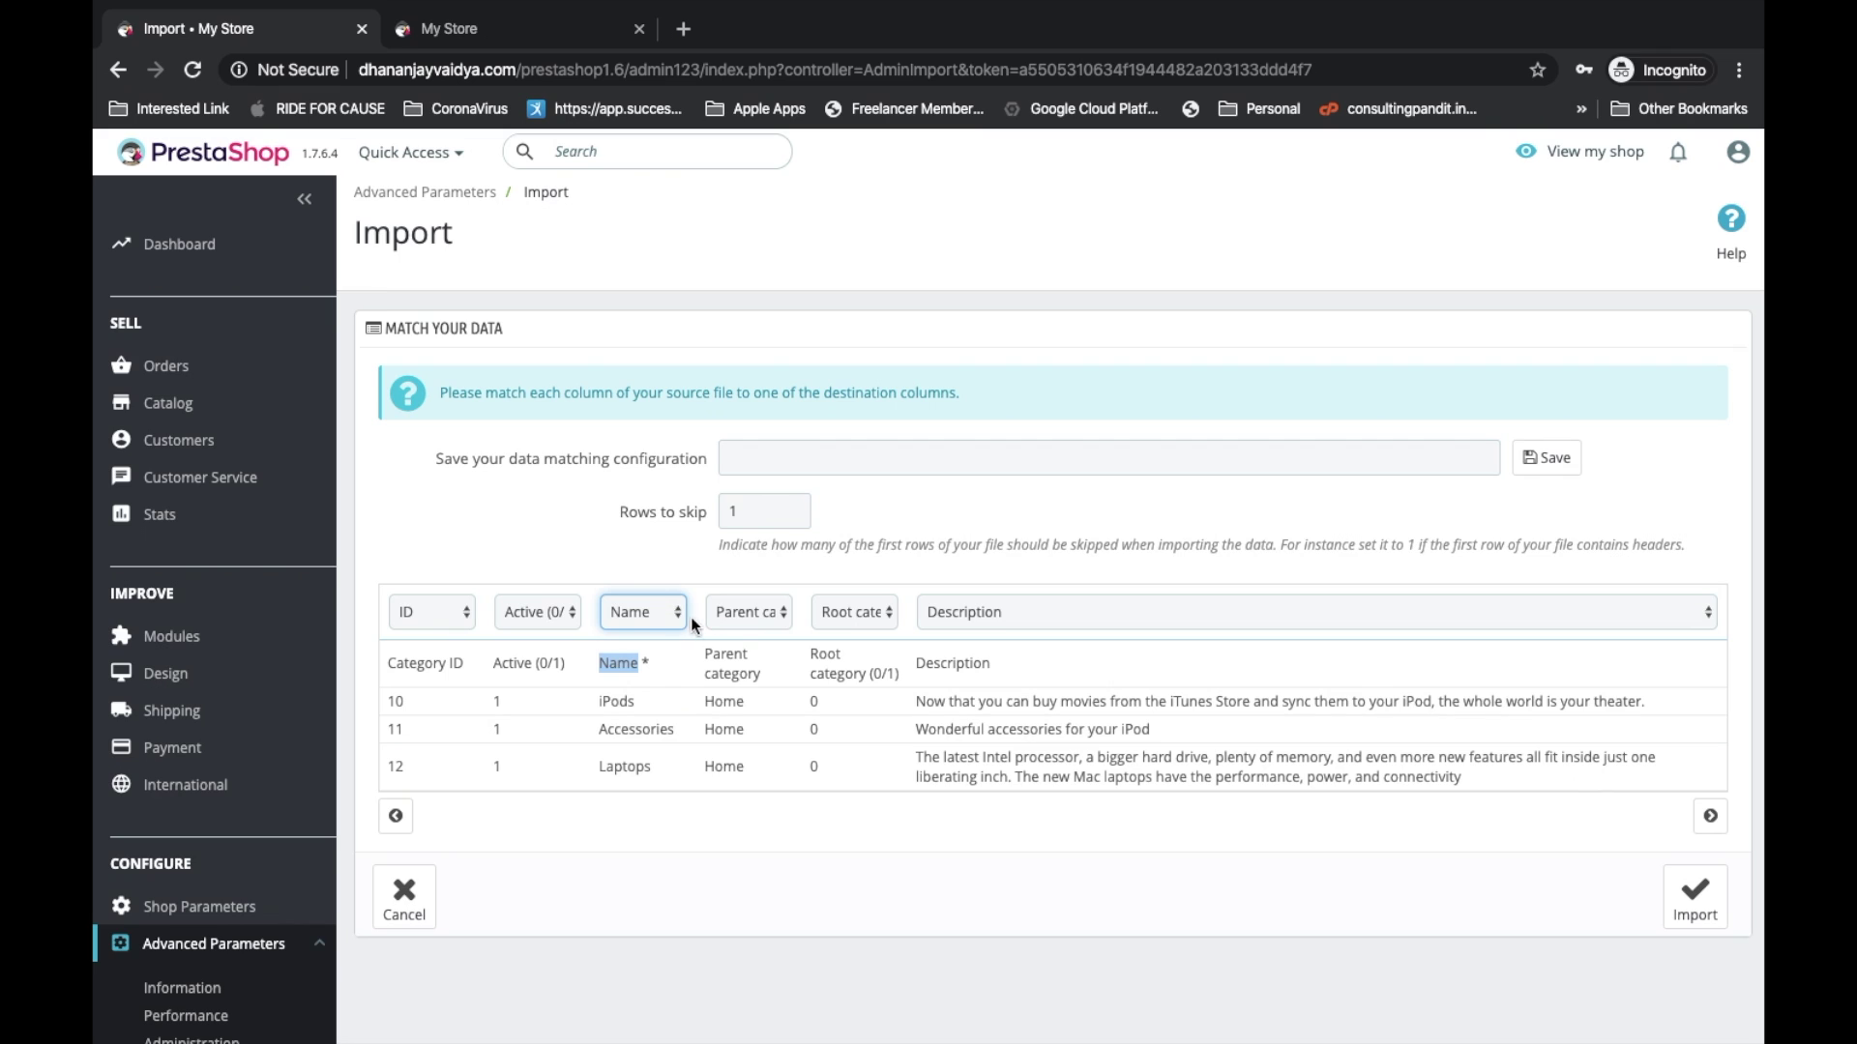
{"action": "left_click", "coordinate": [784, 619]}
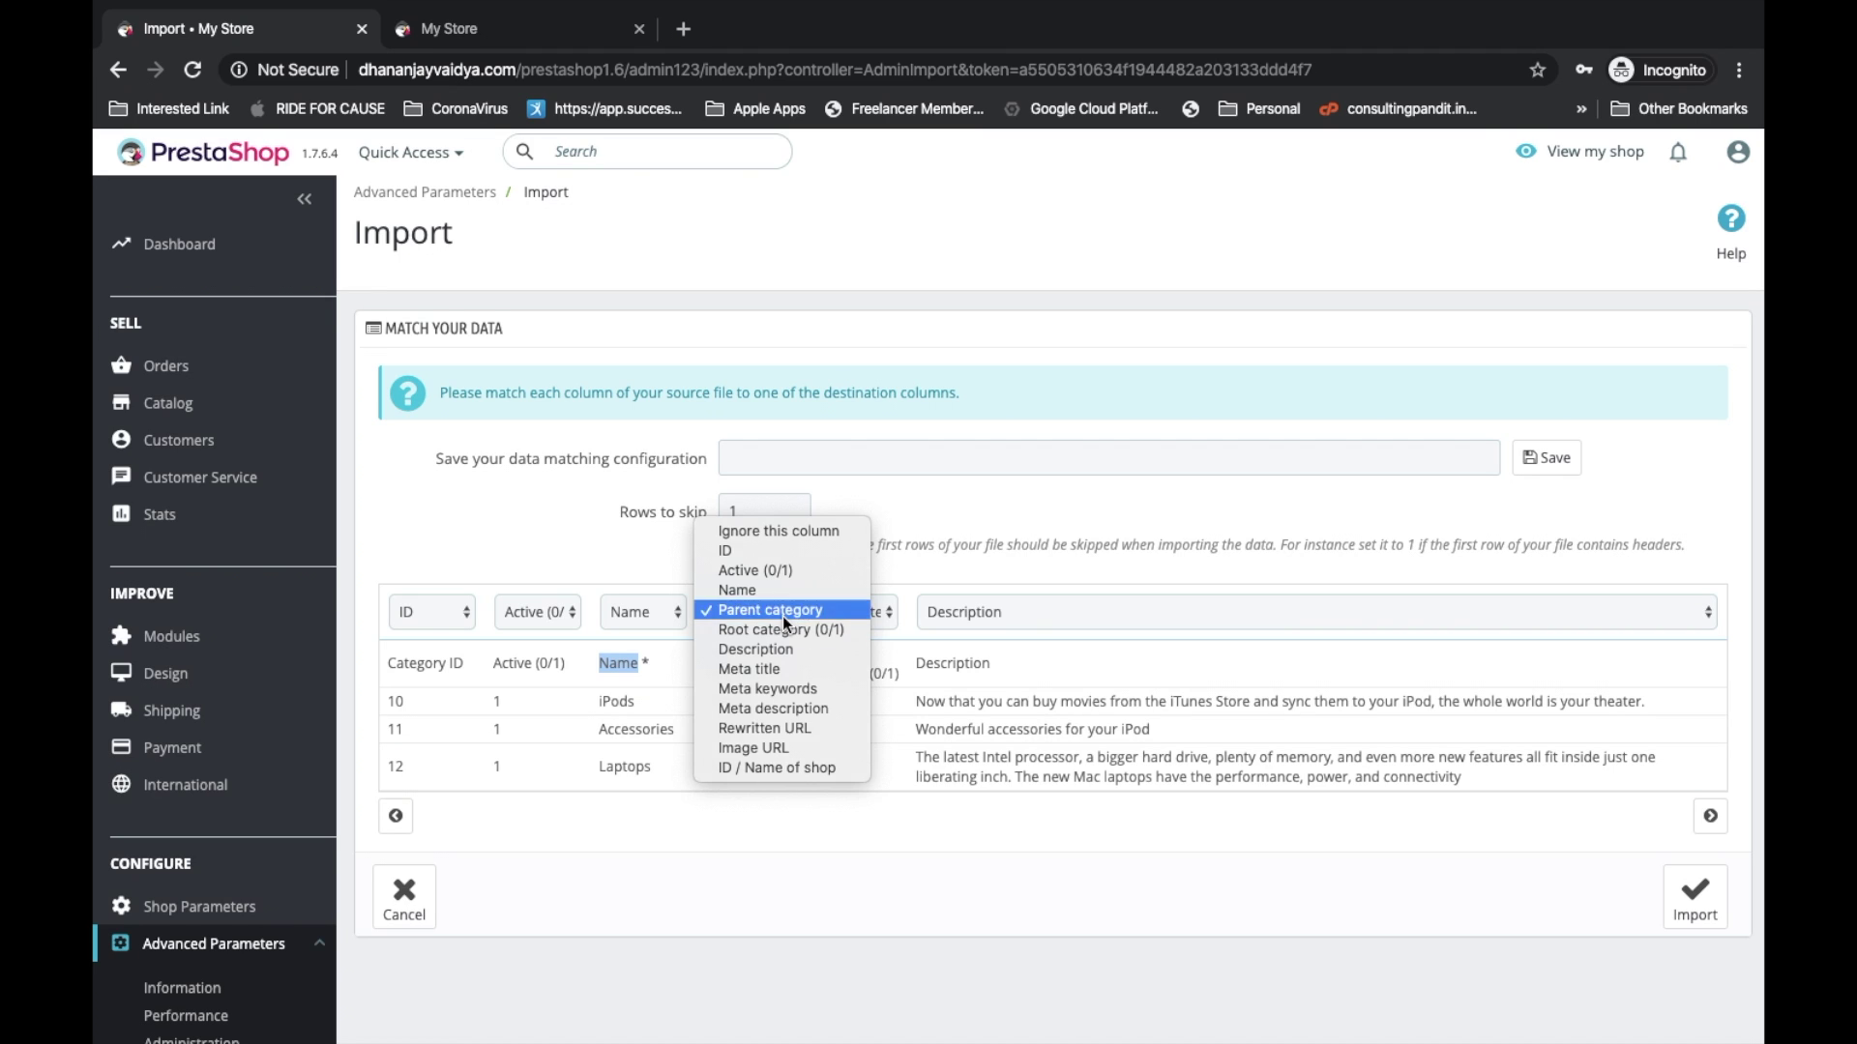
{"action": "left_click", "coordinate": [781, 617]}
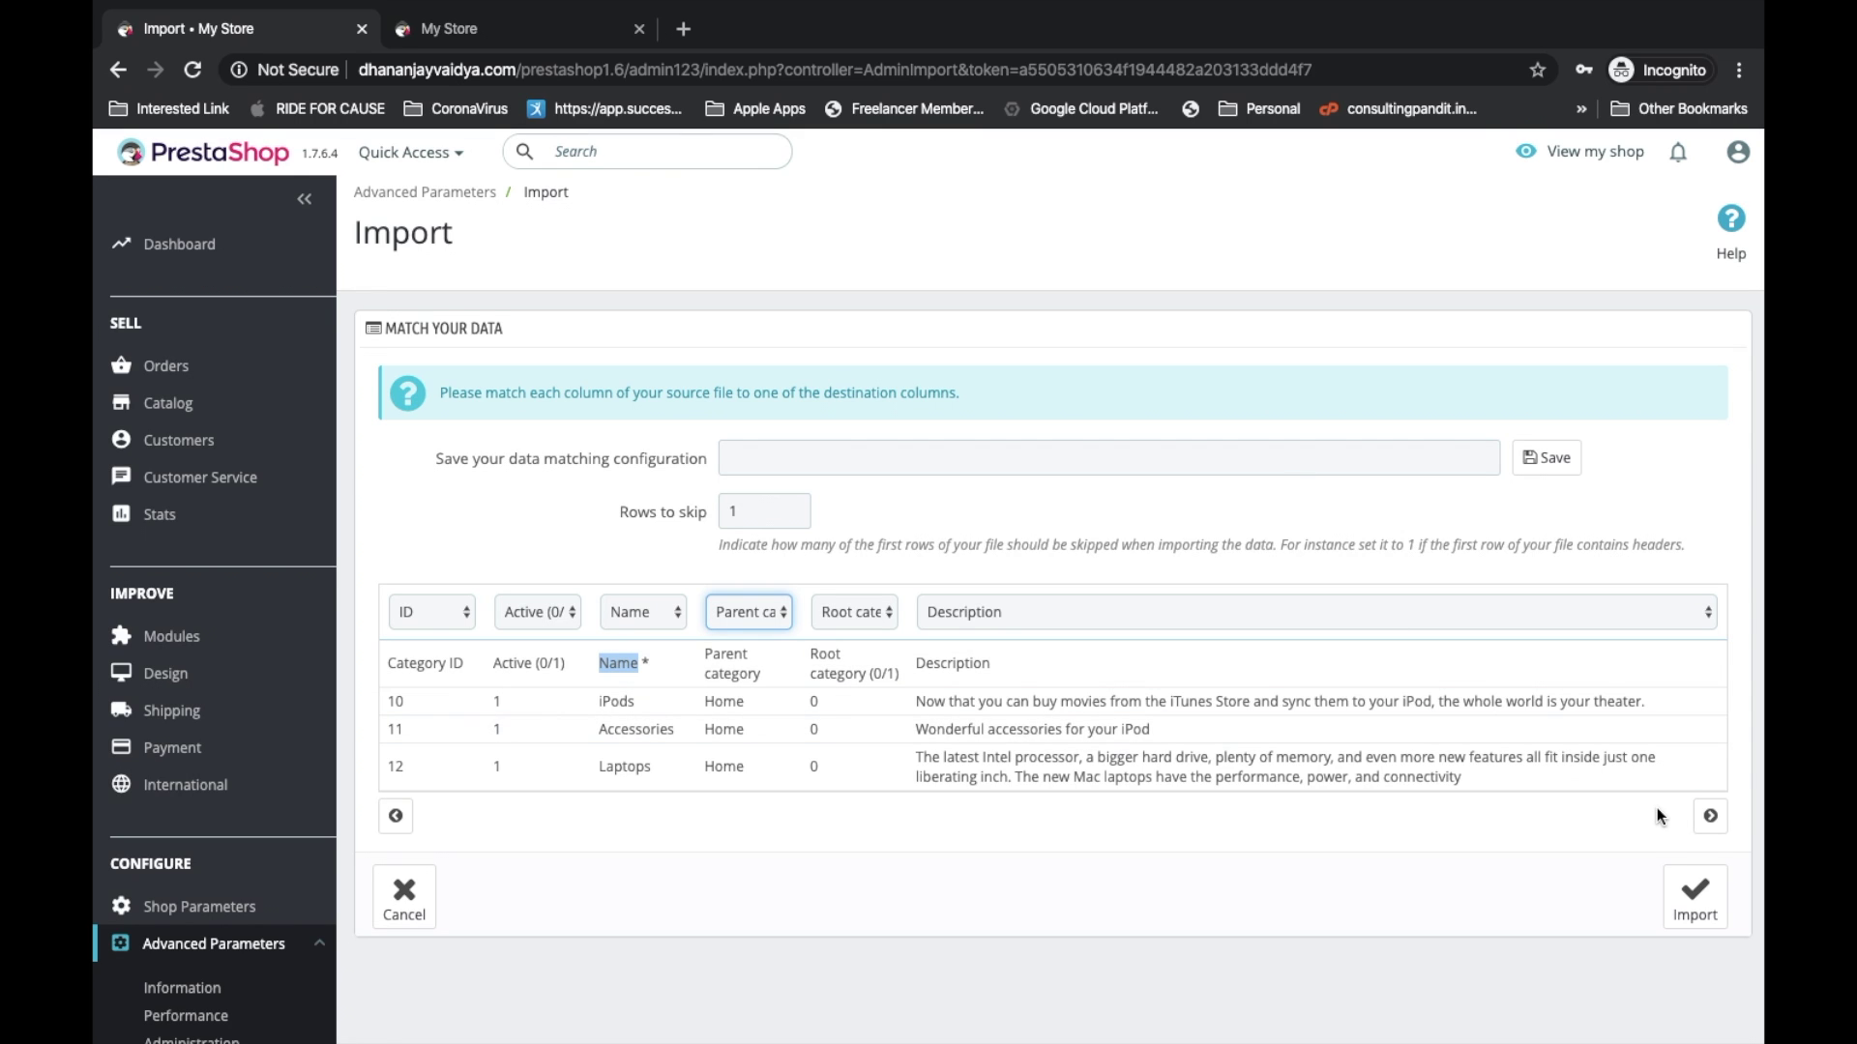
Run the category import with the matched columns and check the imported categories in the catalog's category list
{"action": "left_click", "coordinate": [1713, 886]}
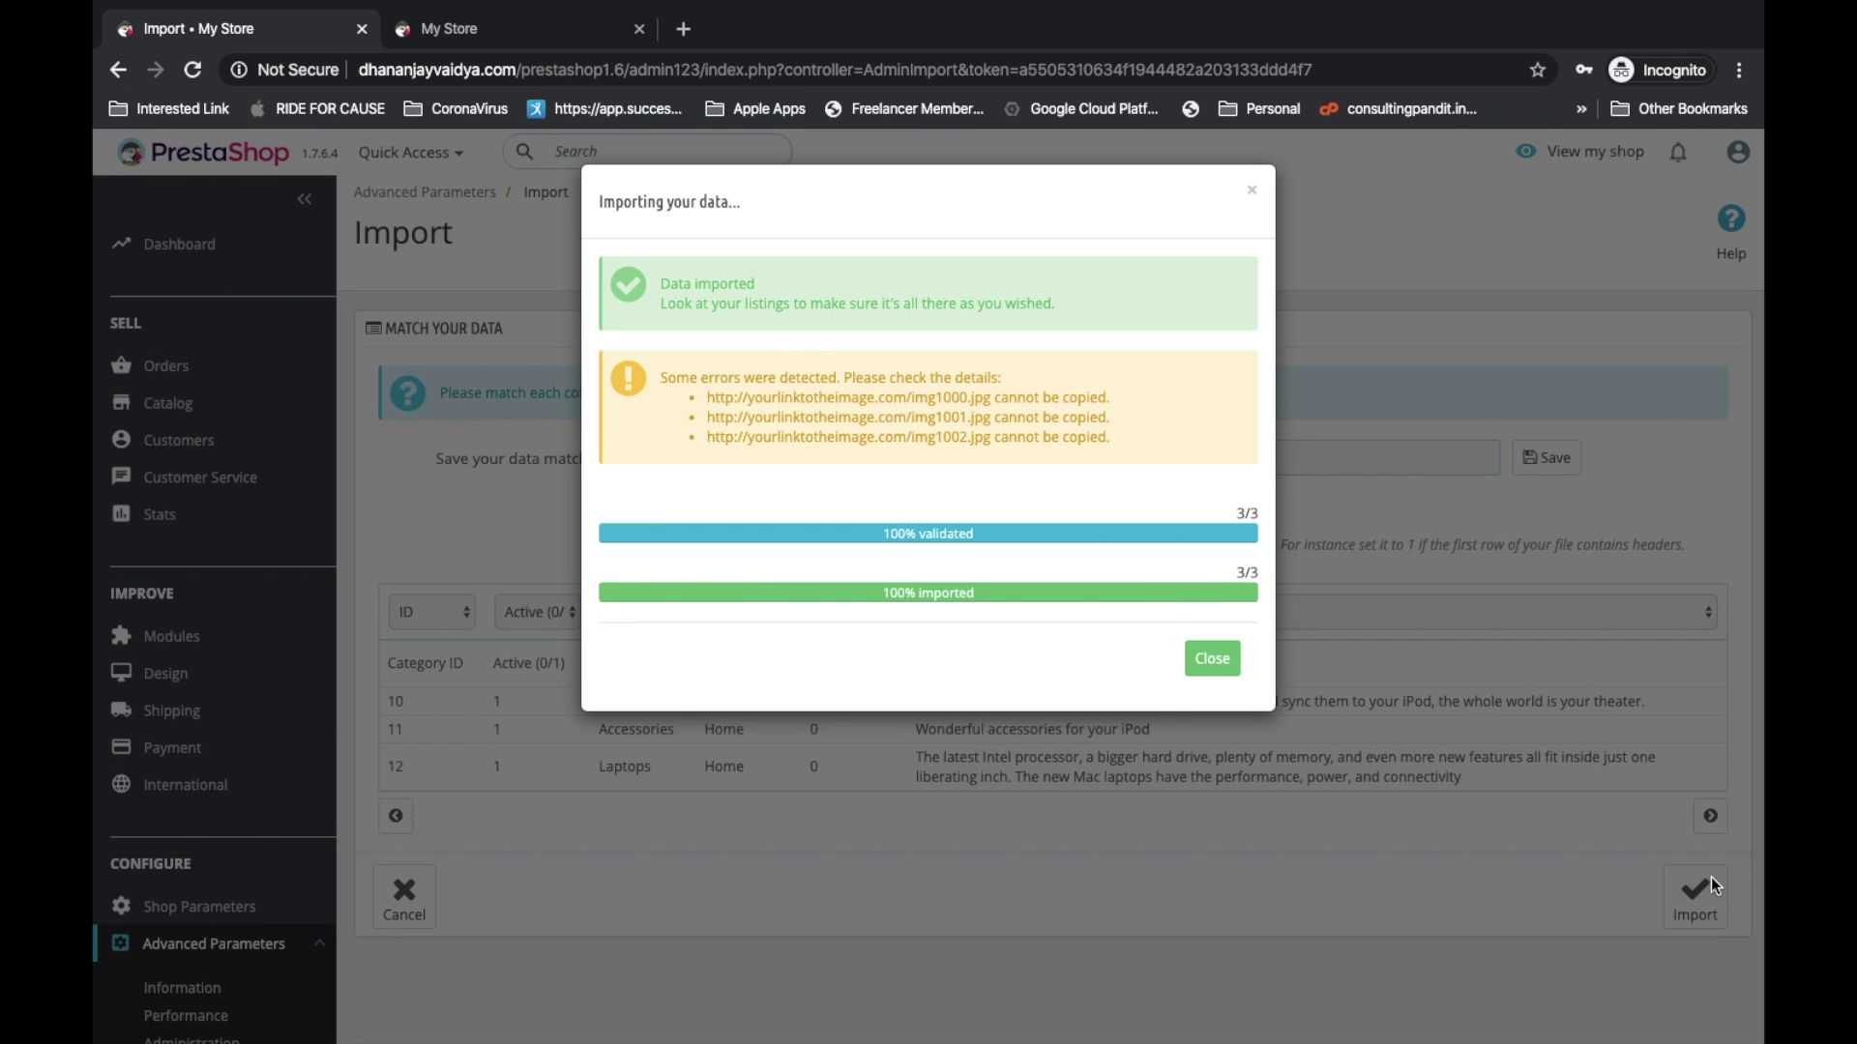
{"action": "left_click", "coordinate": [1211, 658]}
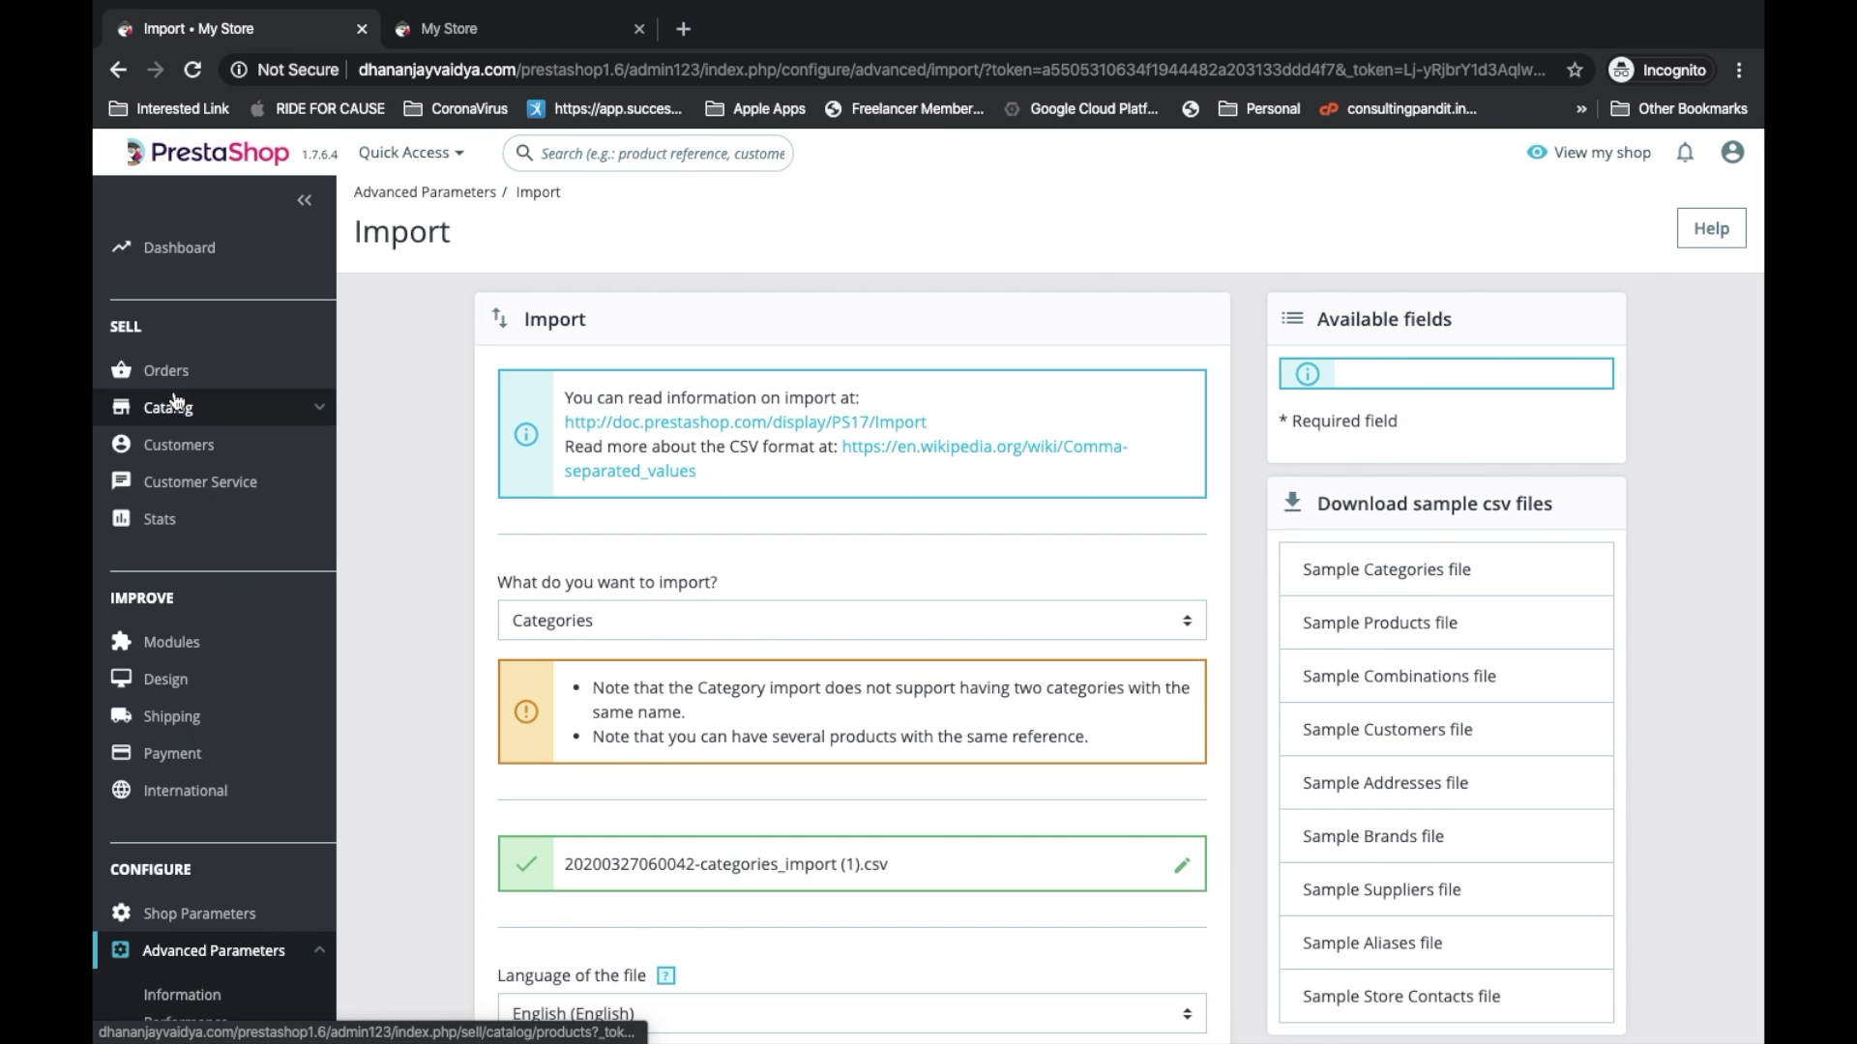
{"action": "mouse_move", "coordinate": [178, 406]}
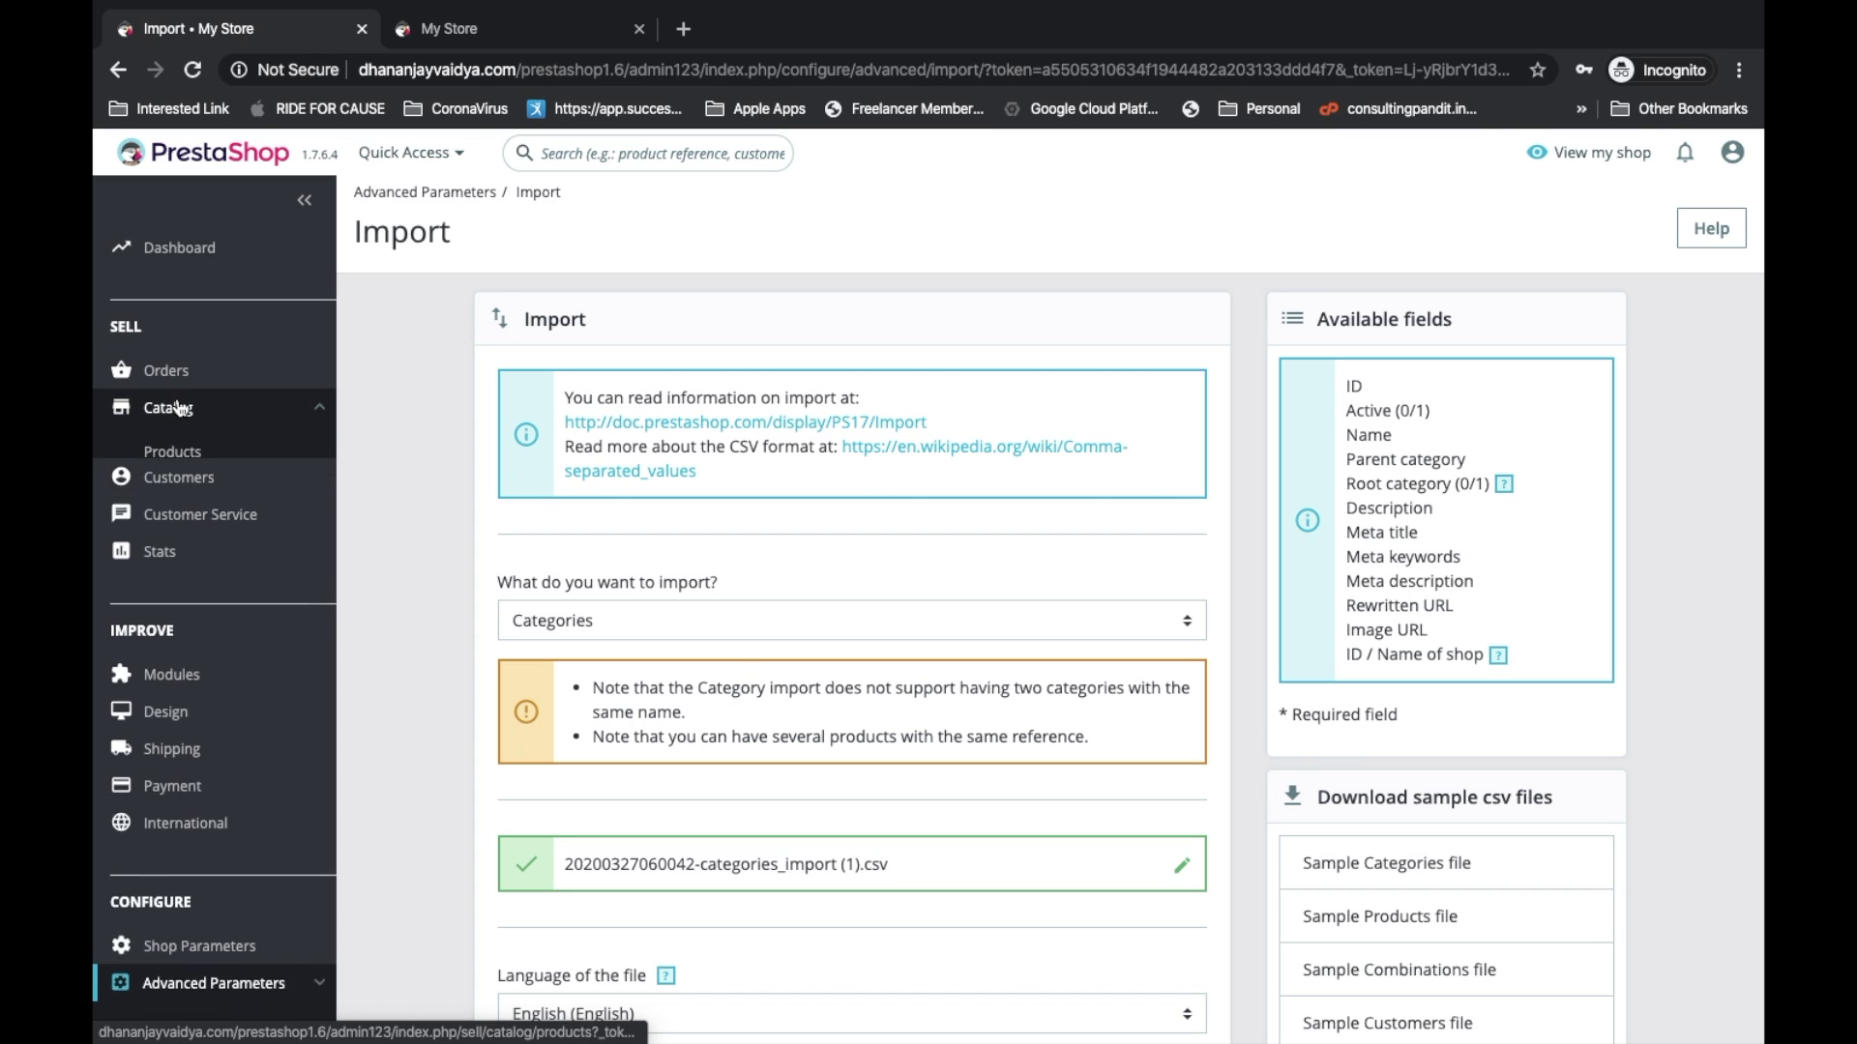
{"action": "left_click", "coordinate": [172, 480]}
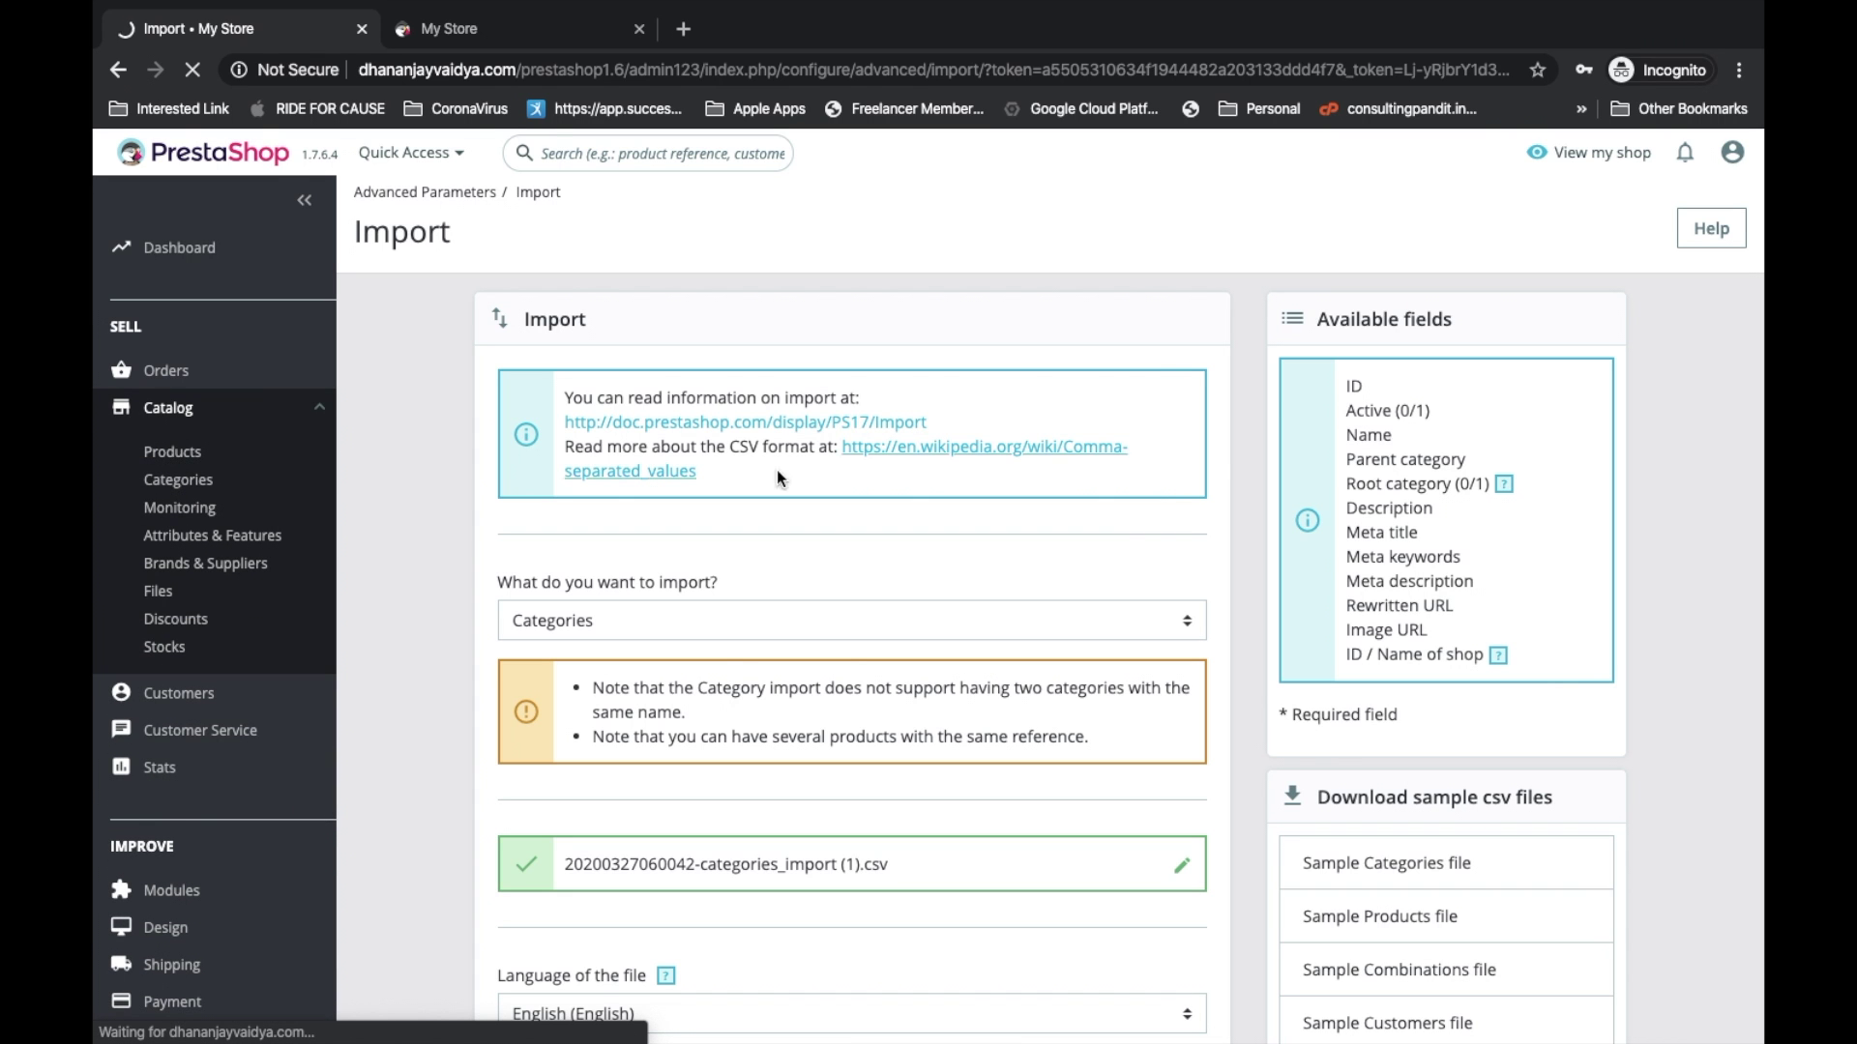
{"action": "scroll", "coordinate": [886, 658], "scroll_direction": "down", "scroll_amount": 1}
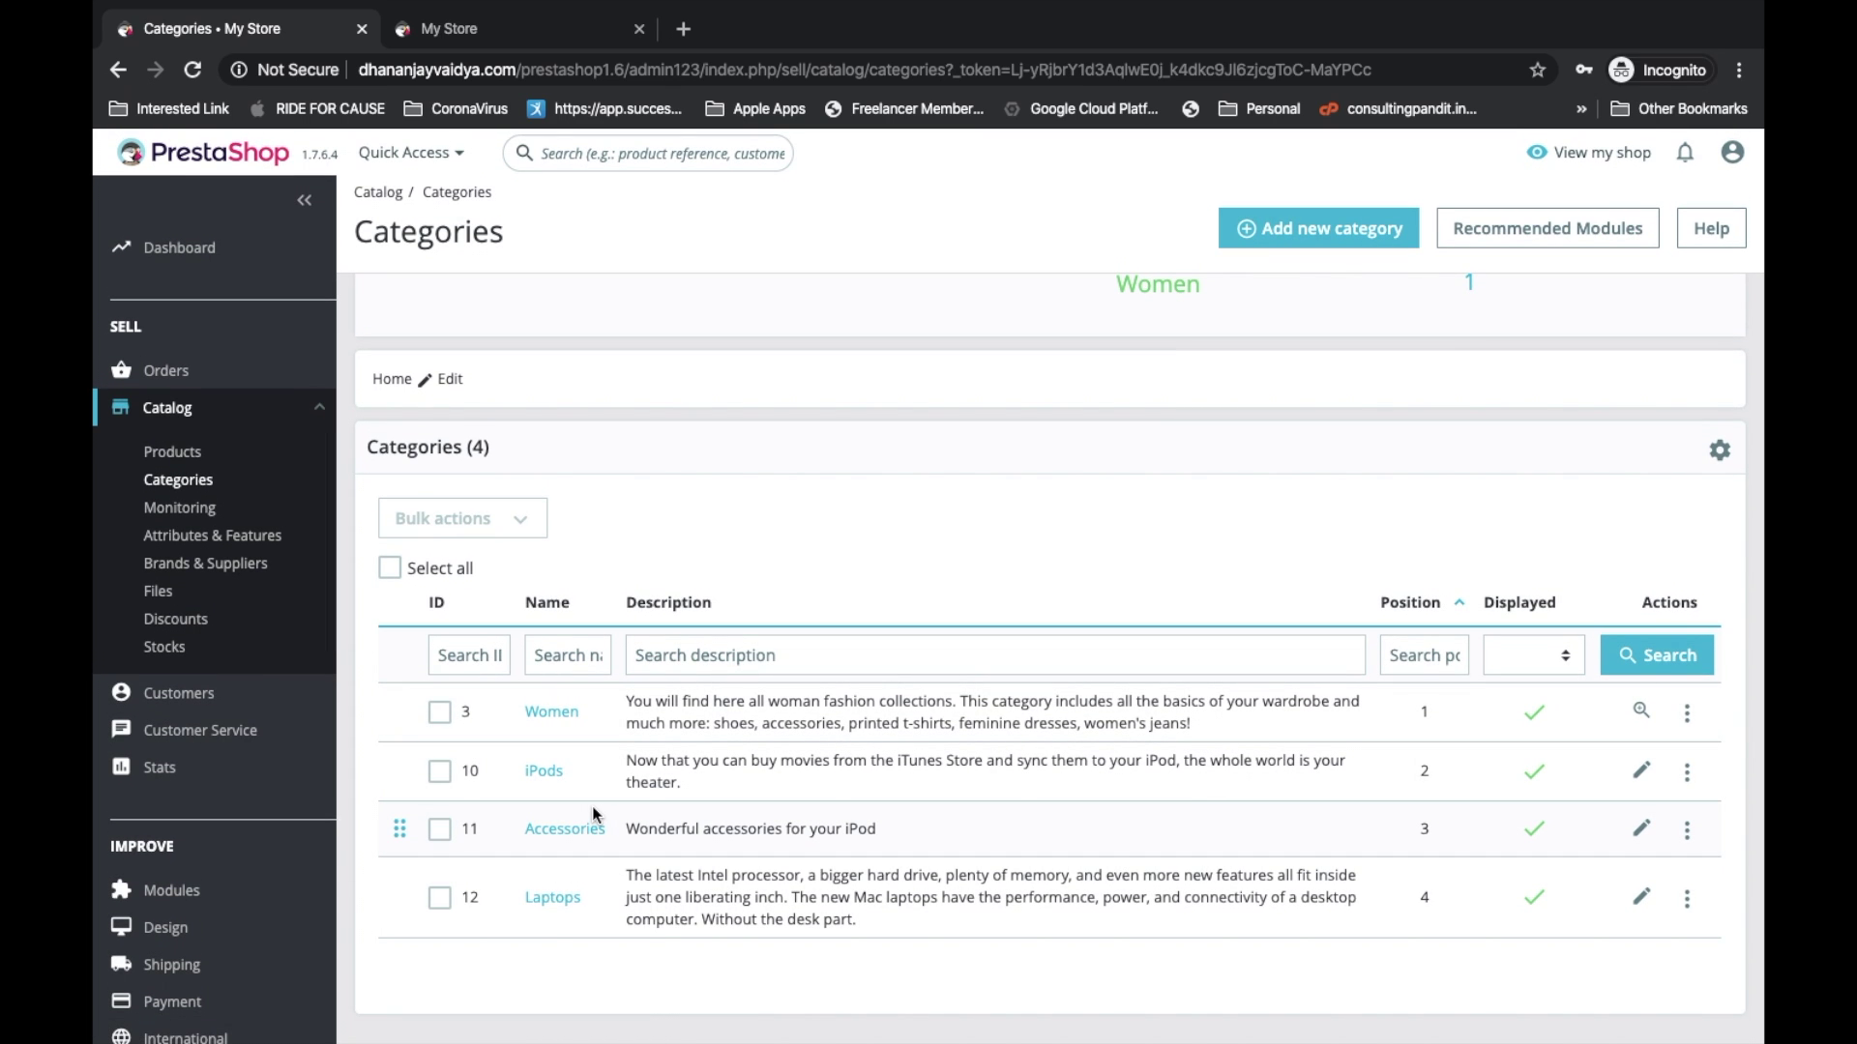
Open the import page from the product list and download the sample products file as products_import (1)
{"action": "left_click", "coordinate": [159, 452]}
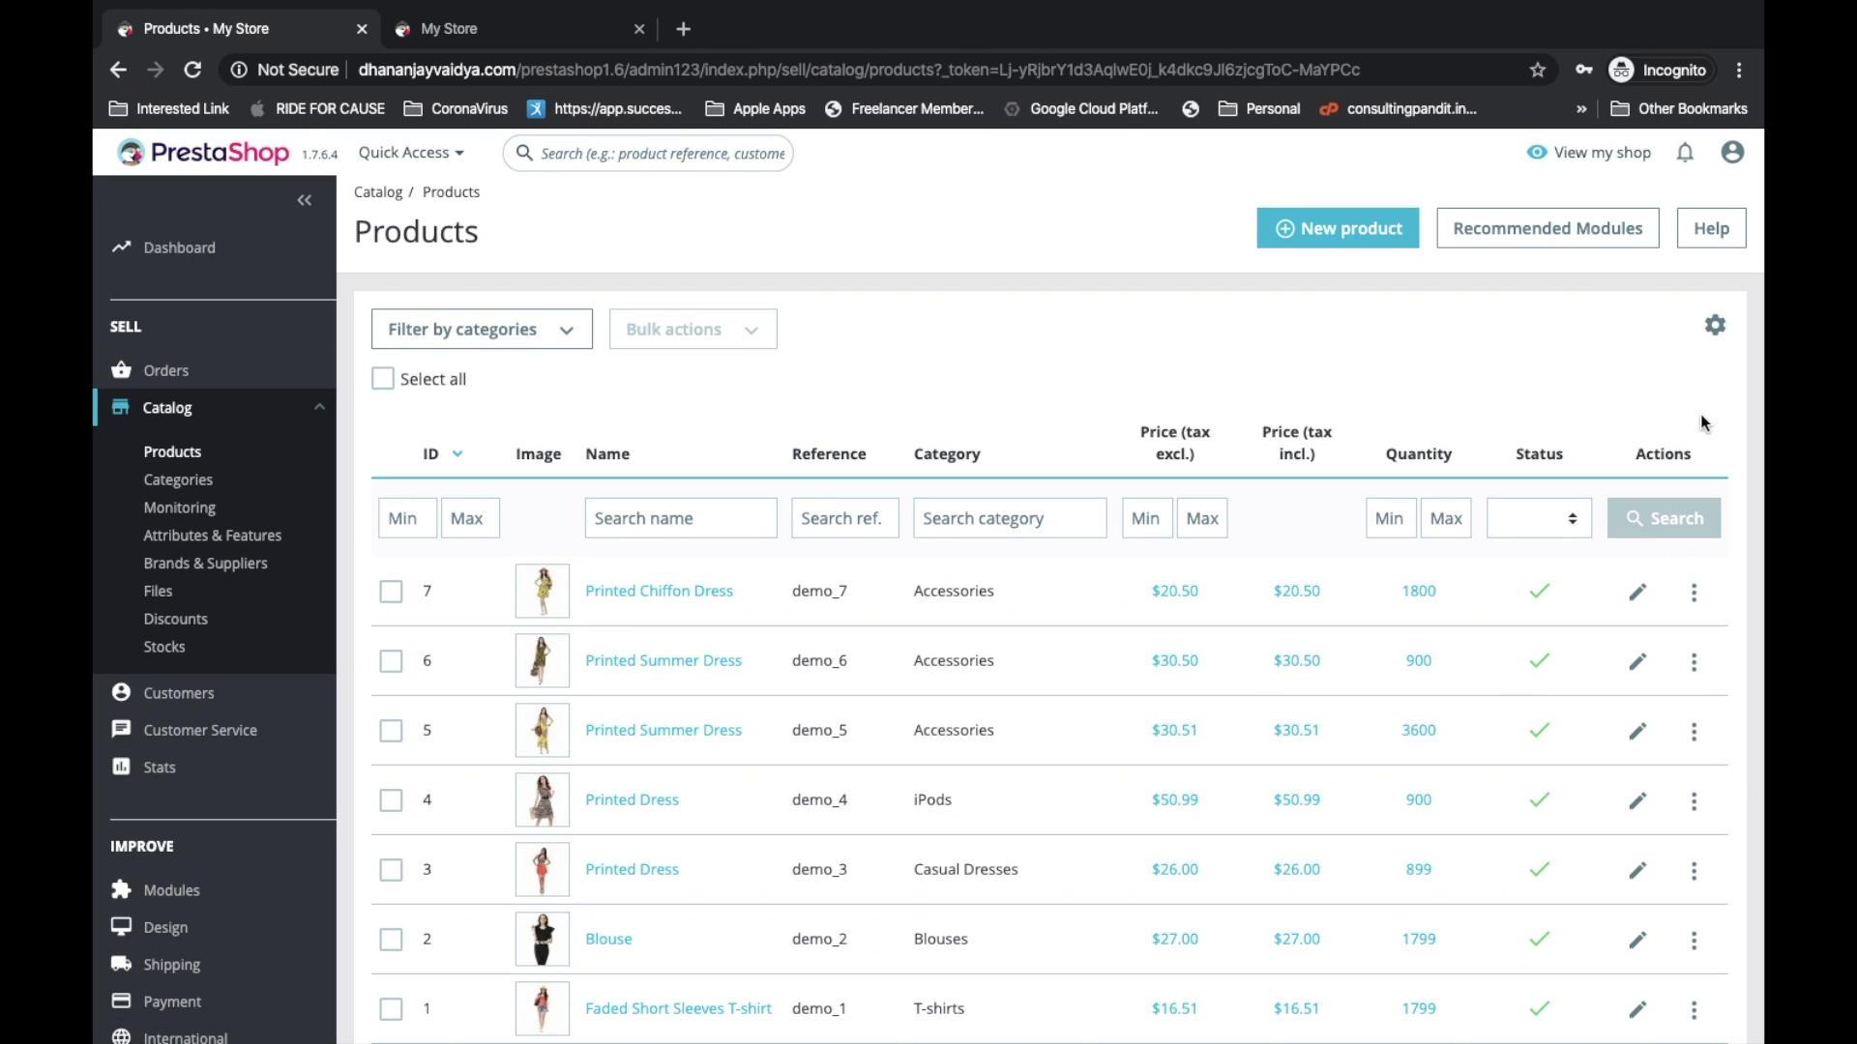
{"action": "left_click", "coordinate": [1721, 337]}
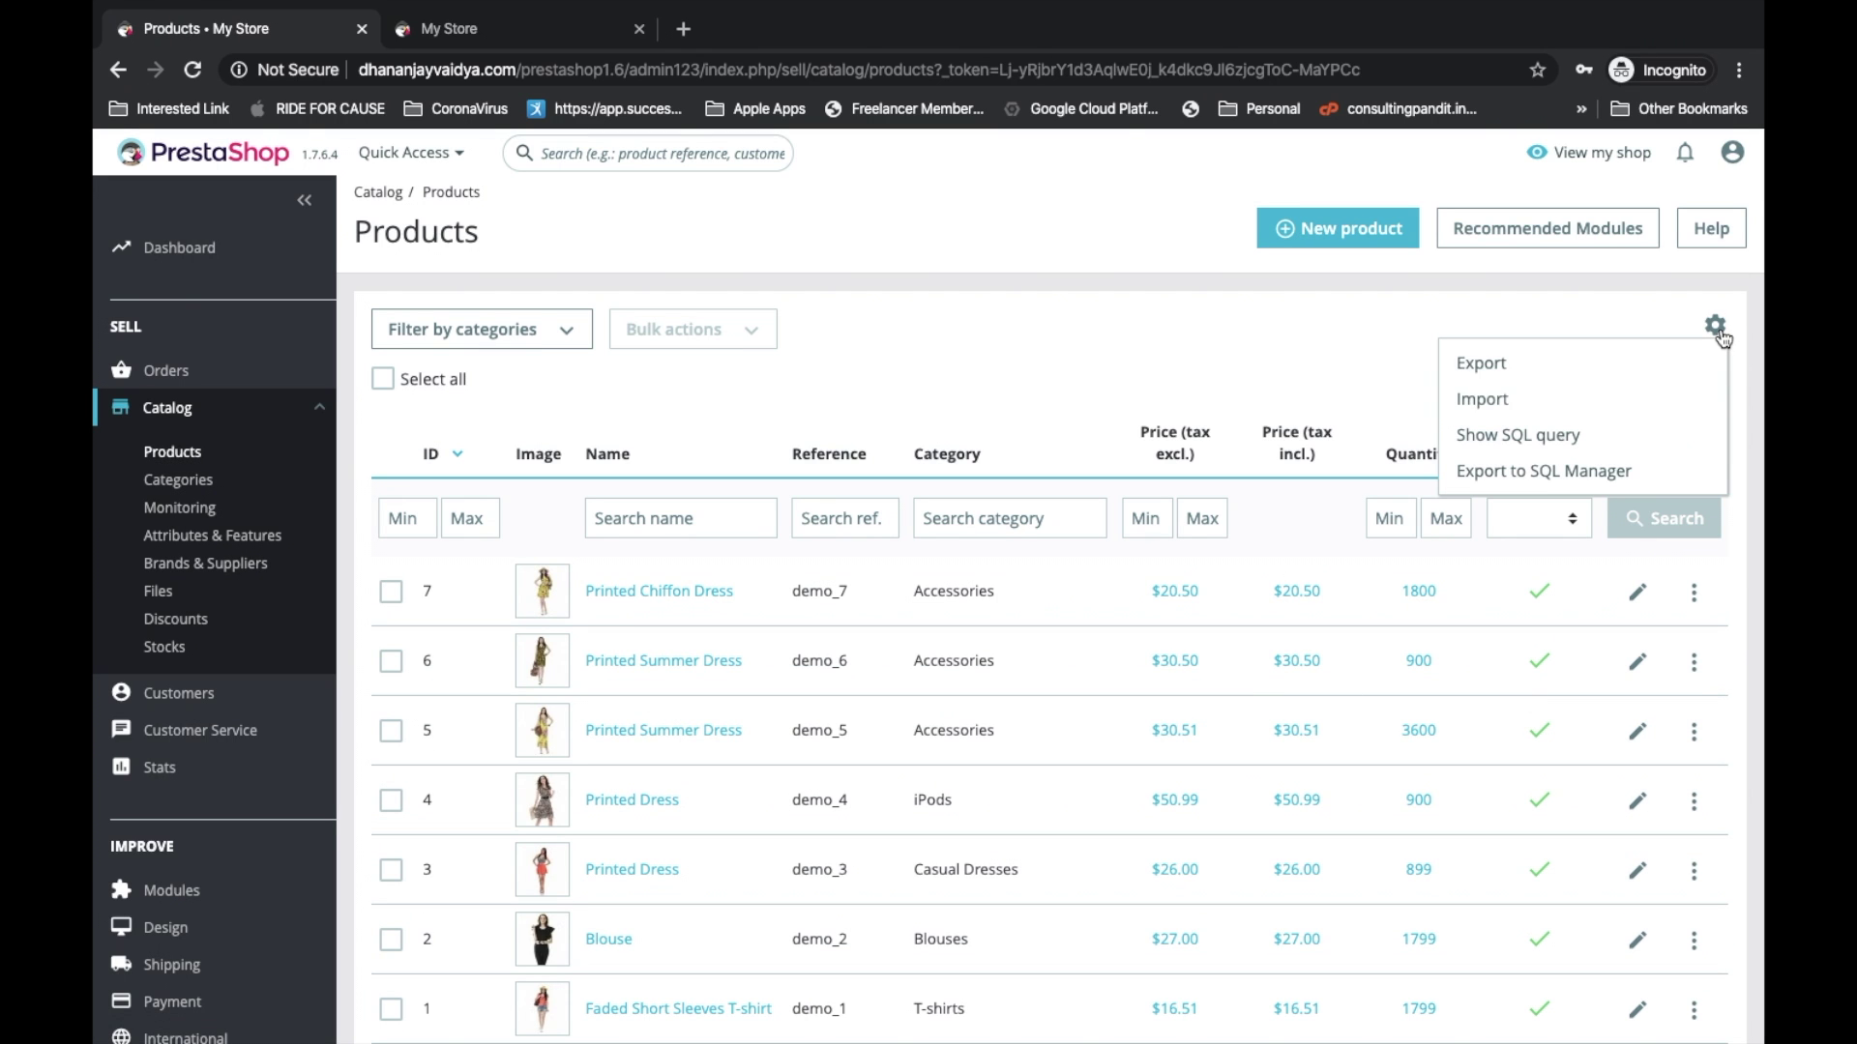
{"action": "left_click", "coordinate": [1555, 390]}
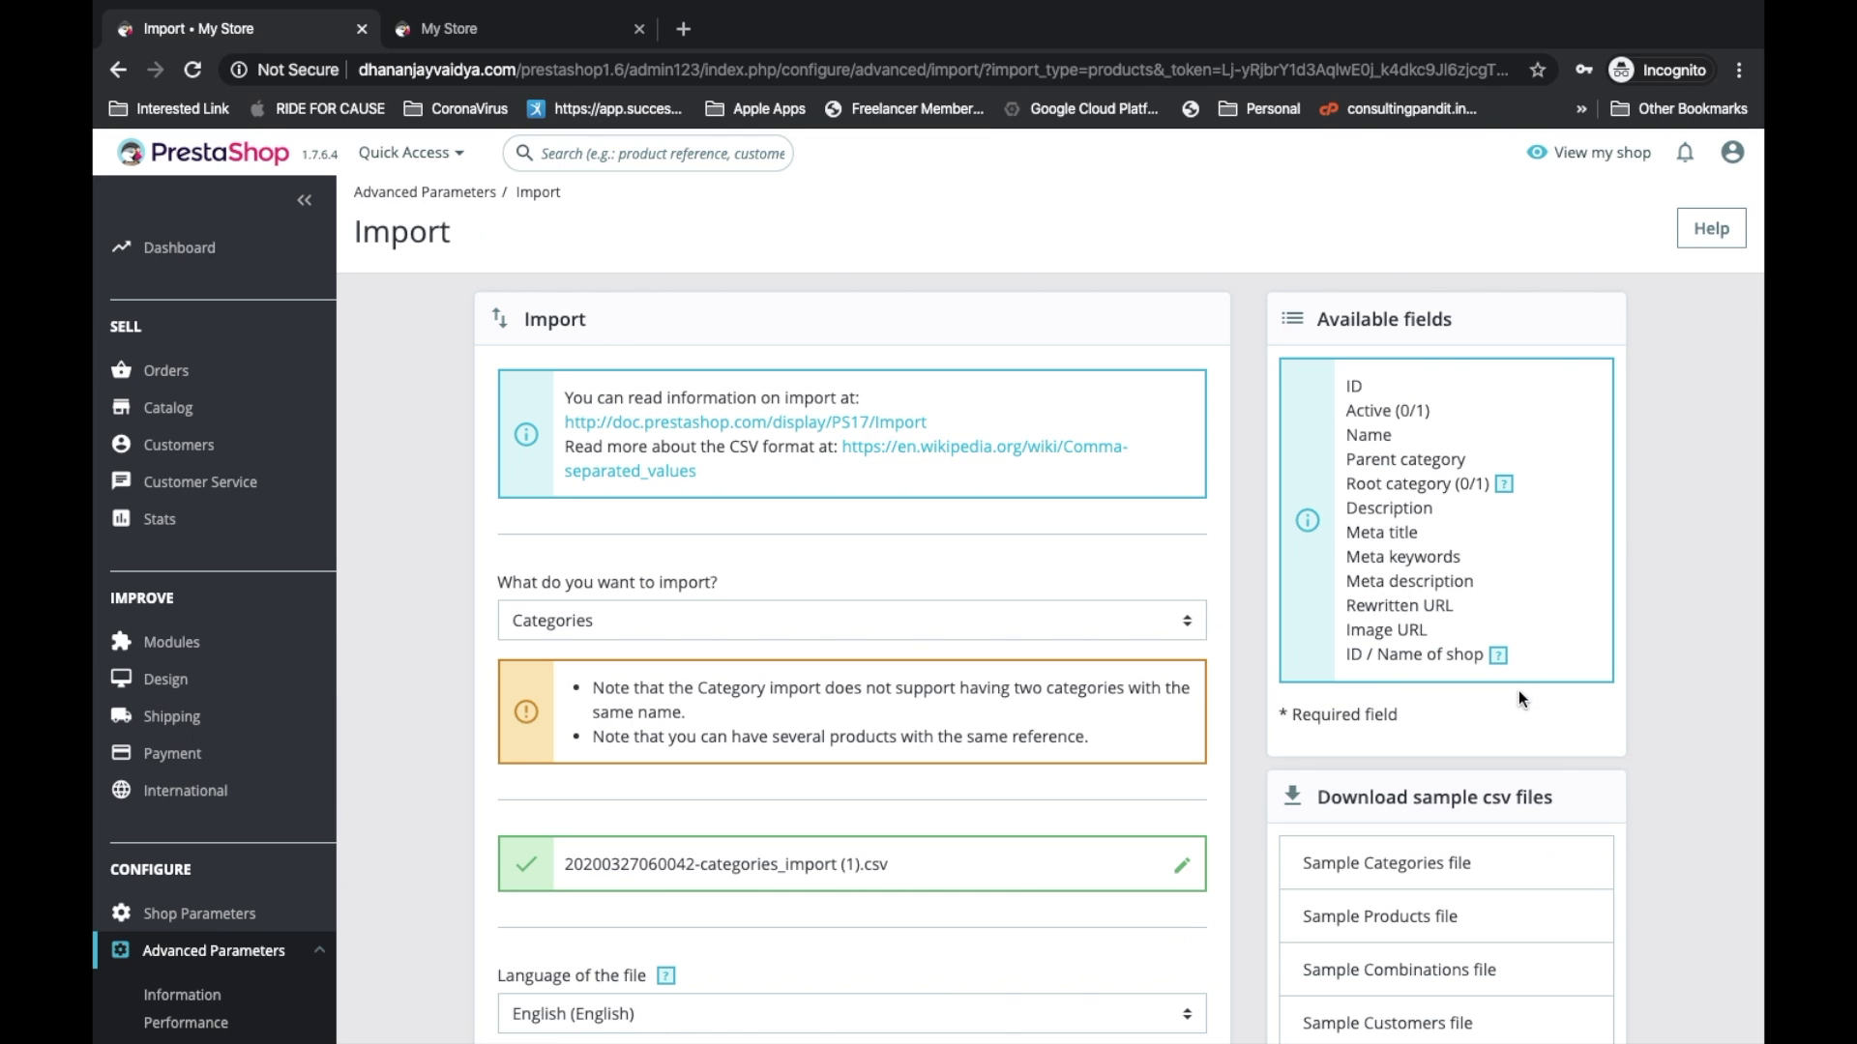
{"action": "scroll", "coordinate": [1513, 688], "scroll_direction": "down", "scroll_amount": 3}
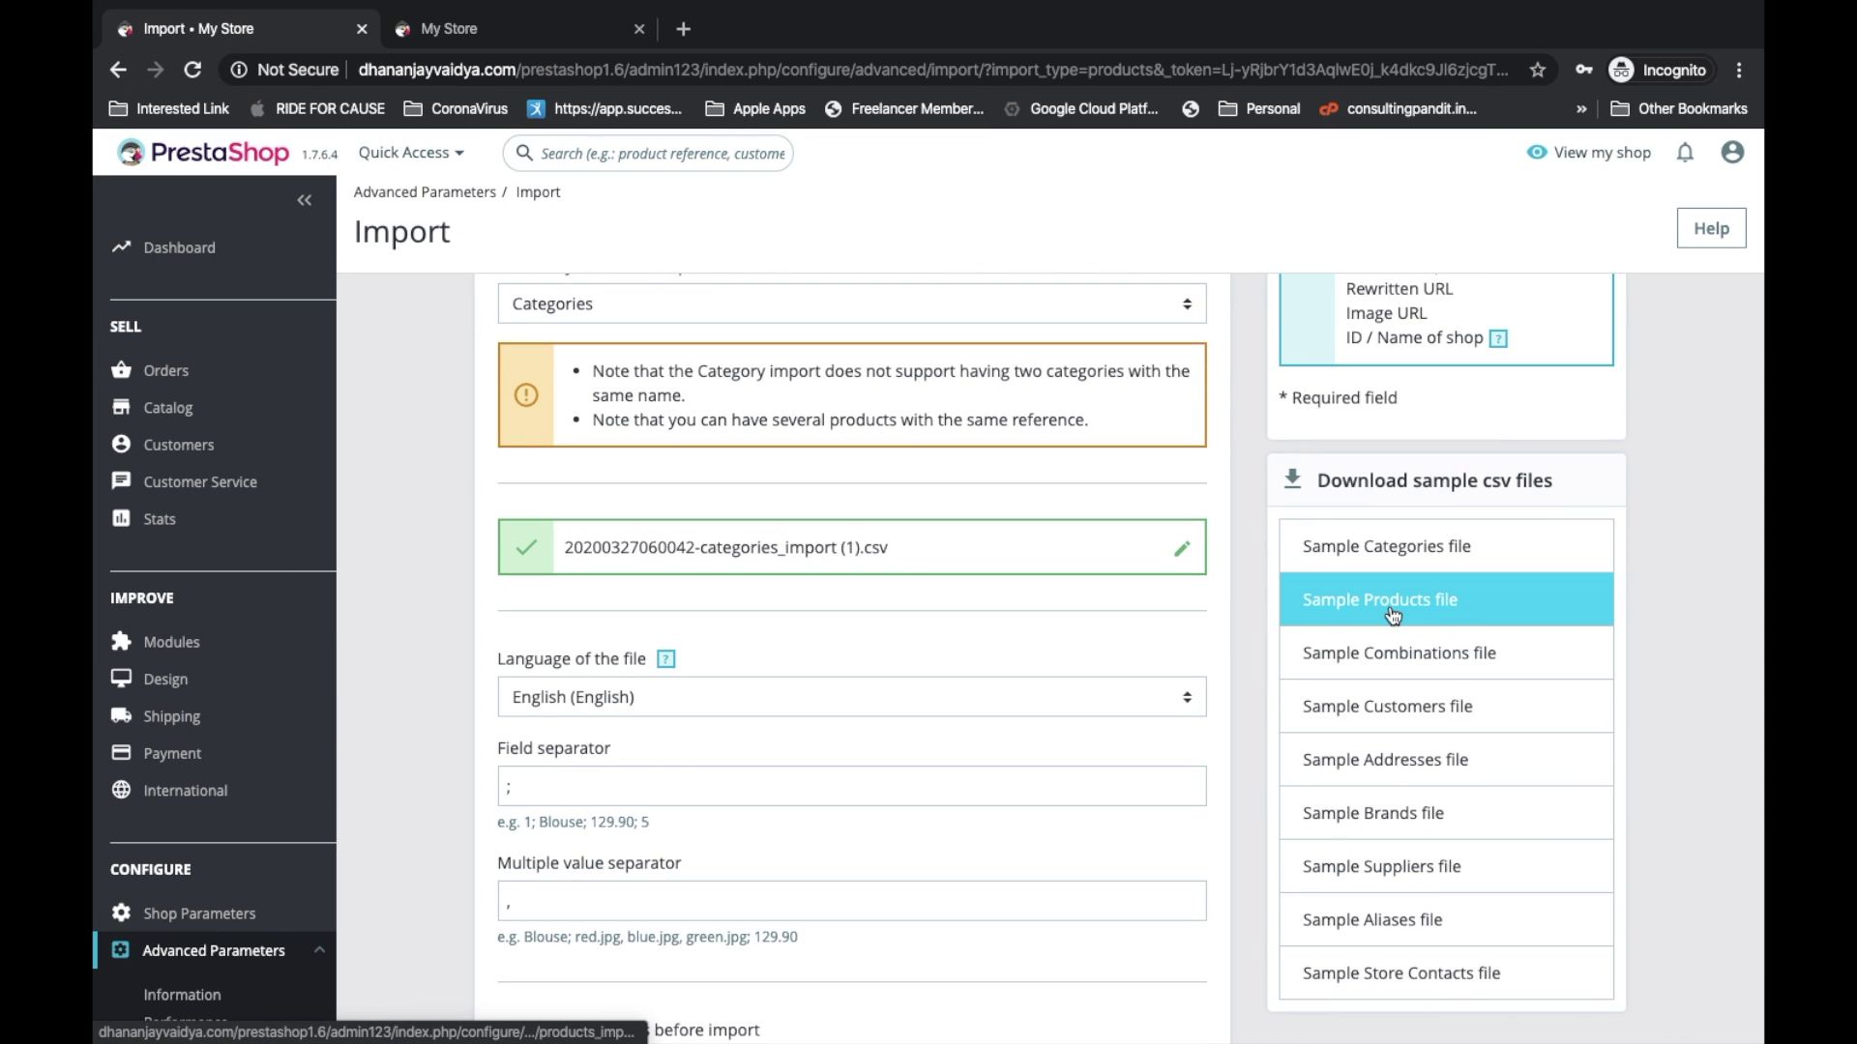
{"action": "left_click", "coordinate": [1392, 616]}
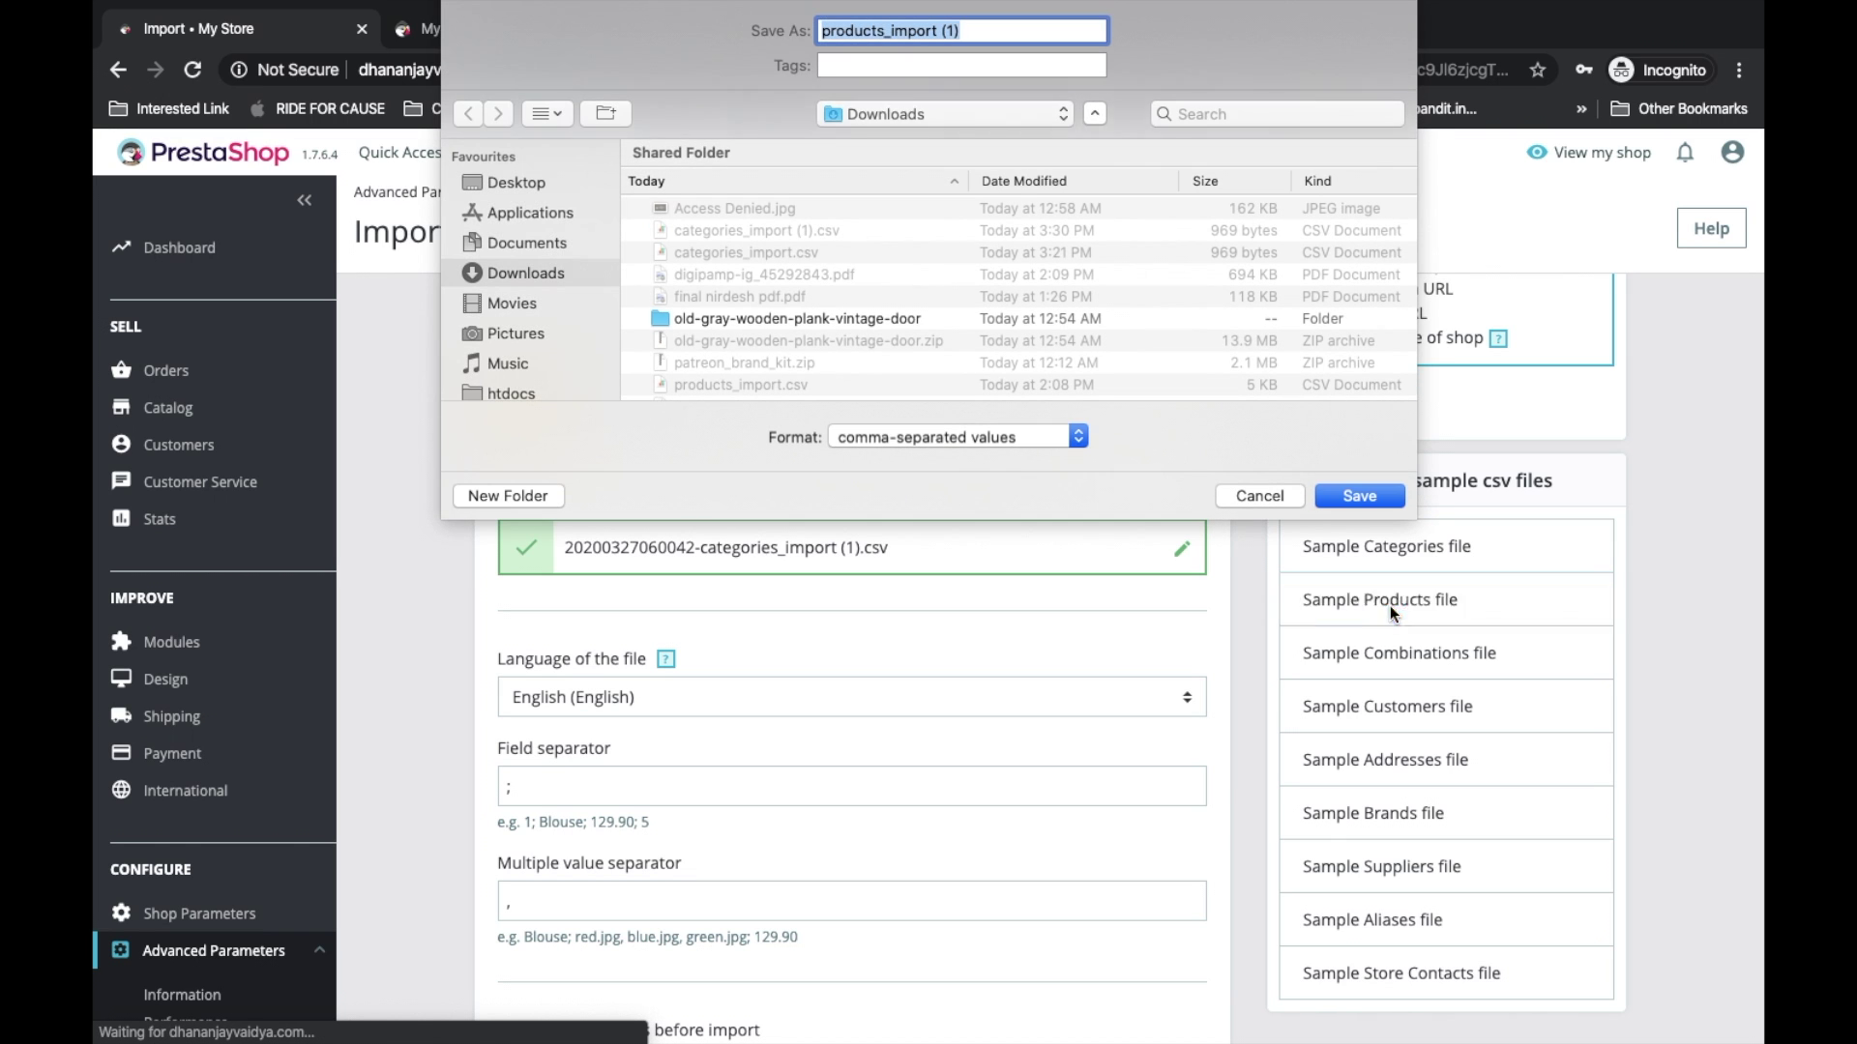
{"action": "key", "text": "Return"}
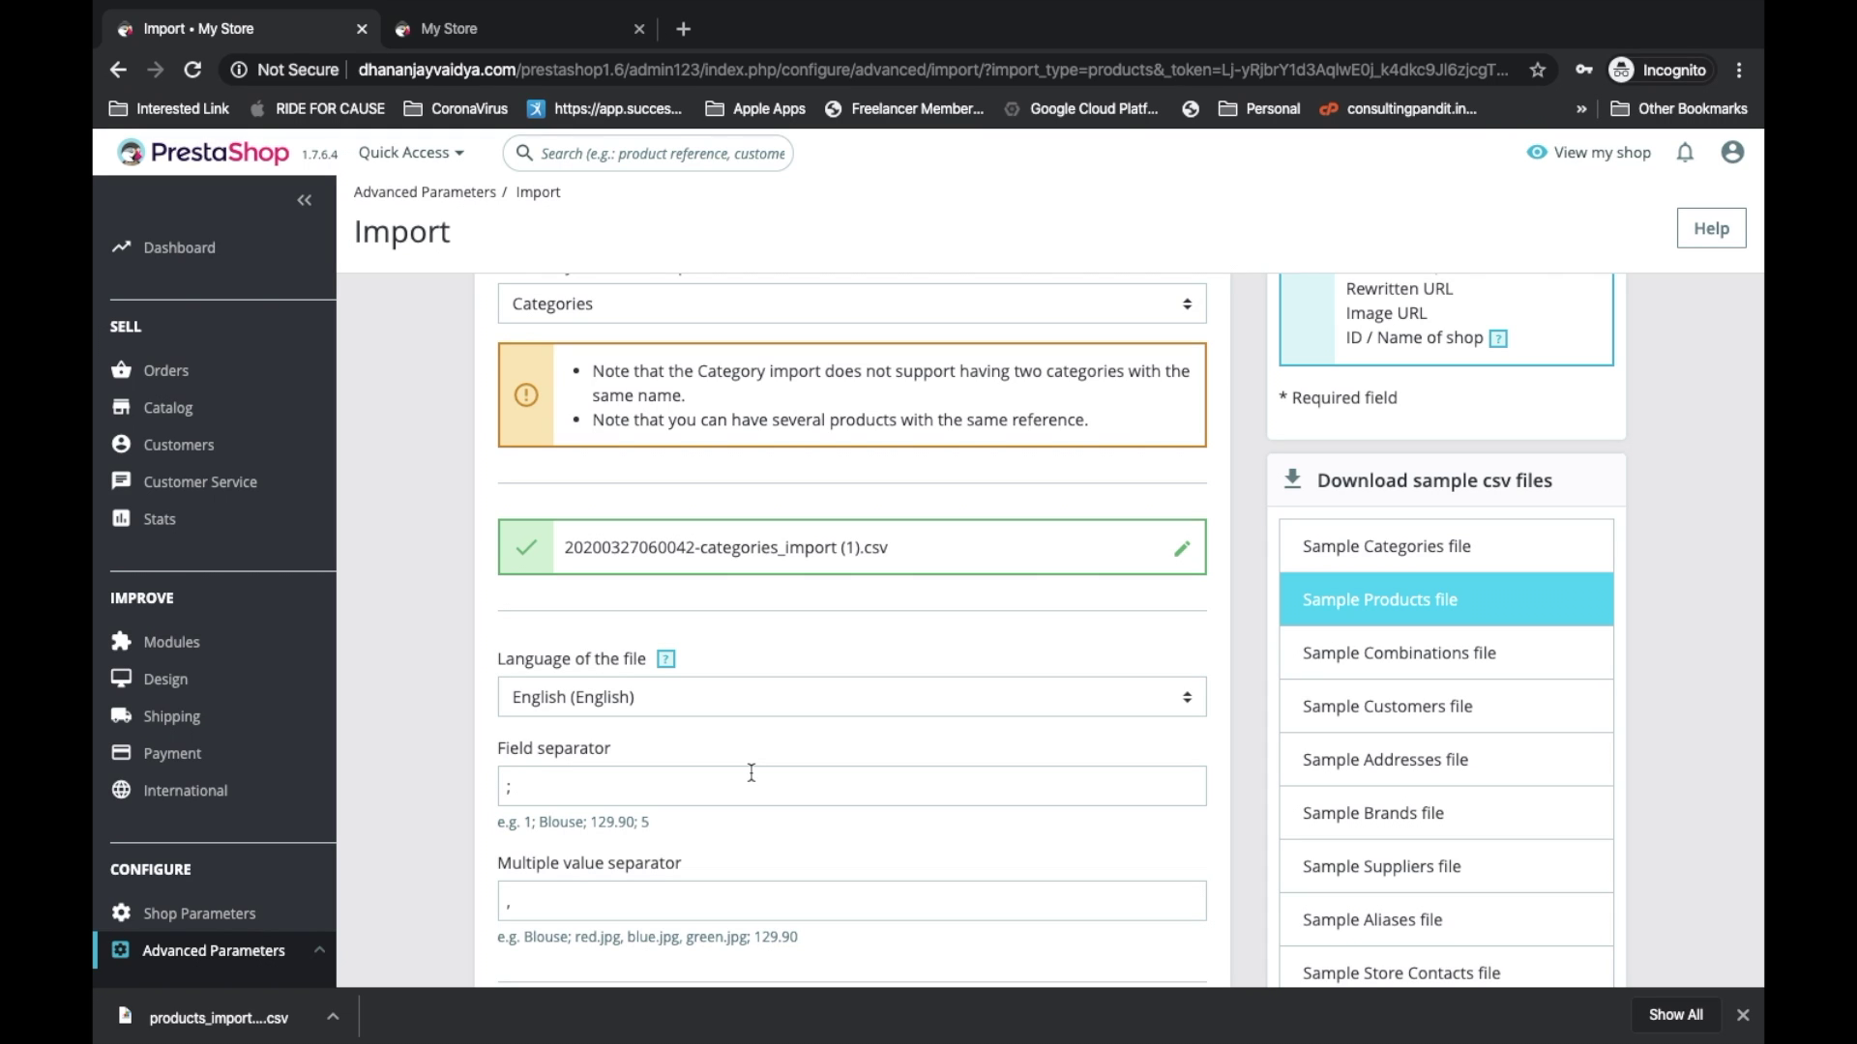
Open the downloaded sample products file in Numbers and enlarge its window to full screen
{"action": "scroll", "coordinate": [876, 689], "scroll_direction": "down", "scroll_amount": 4}
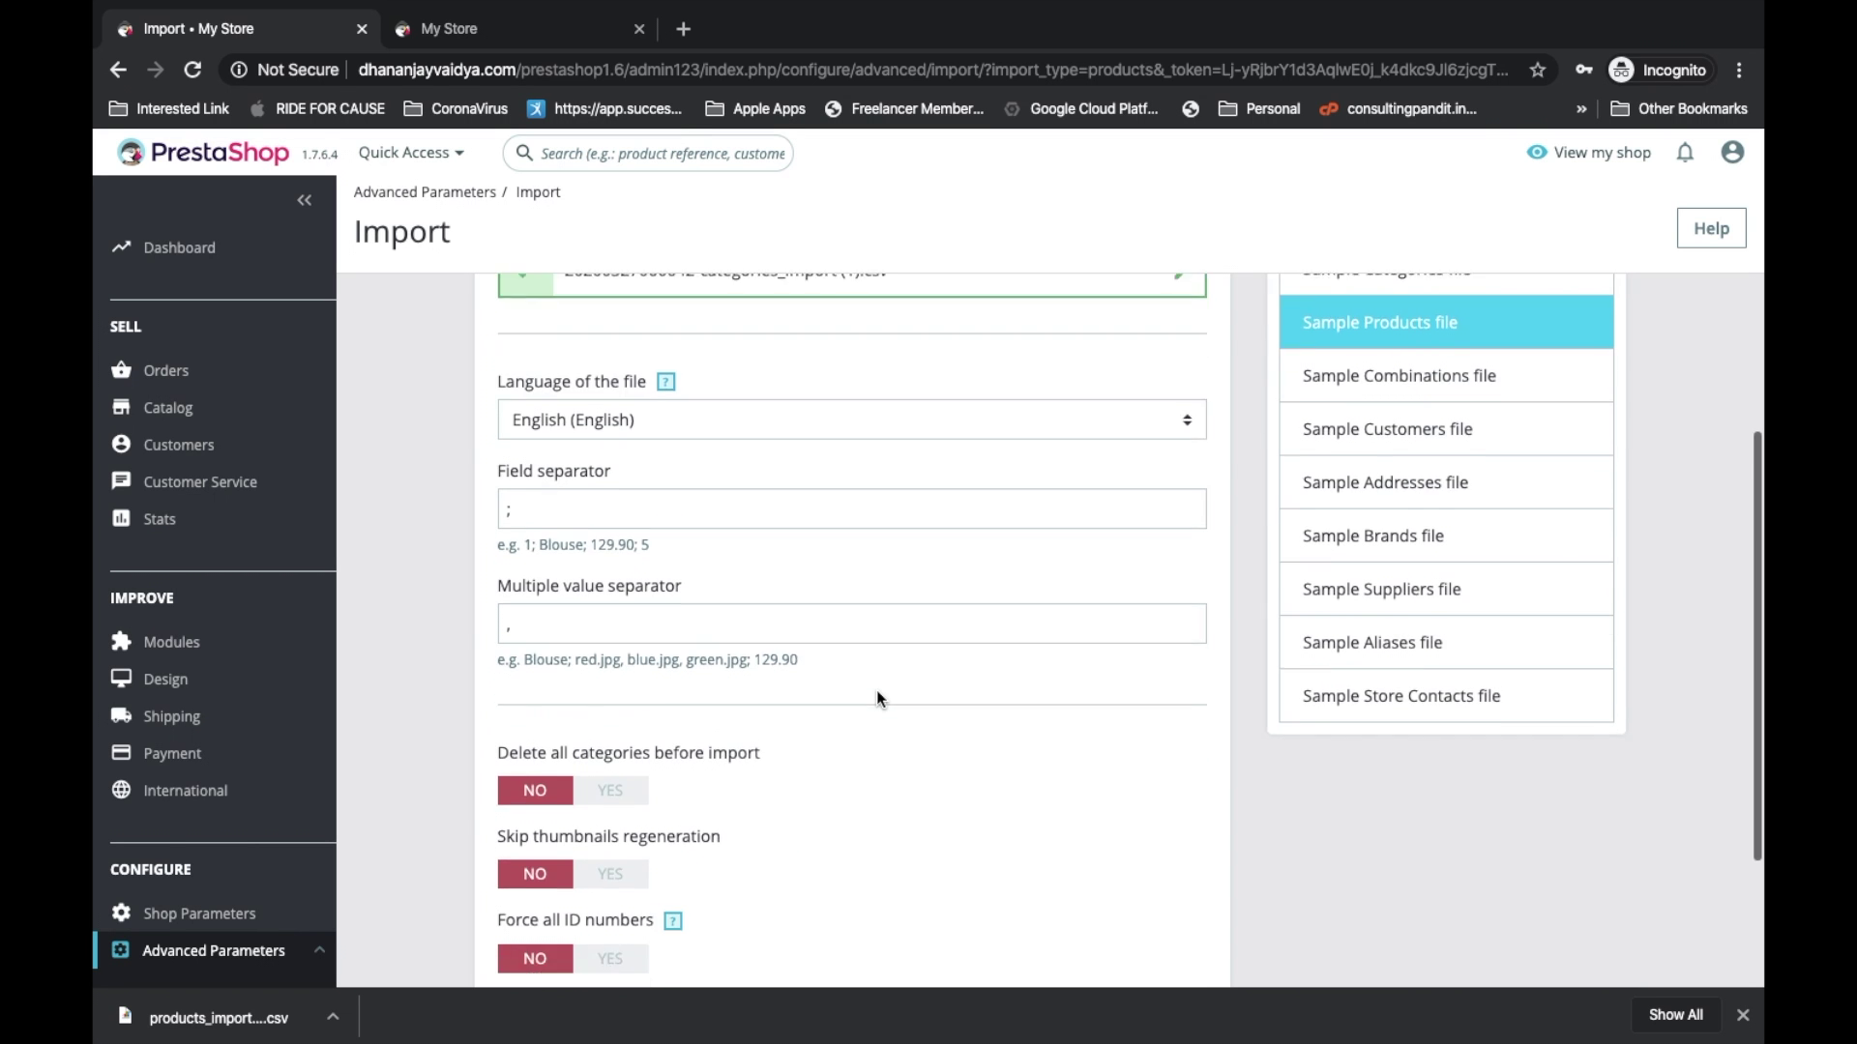
{"action": "left_click", "coordinate": [172, 1006]}
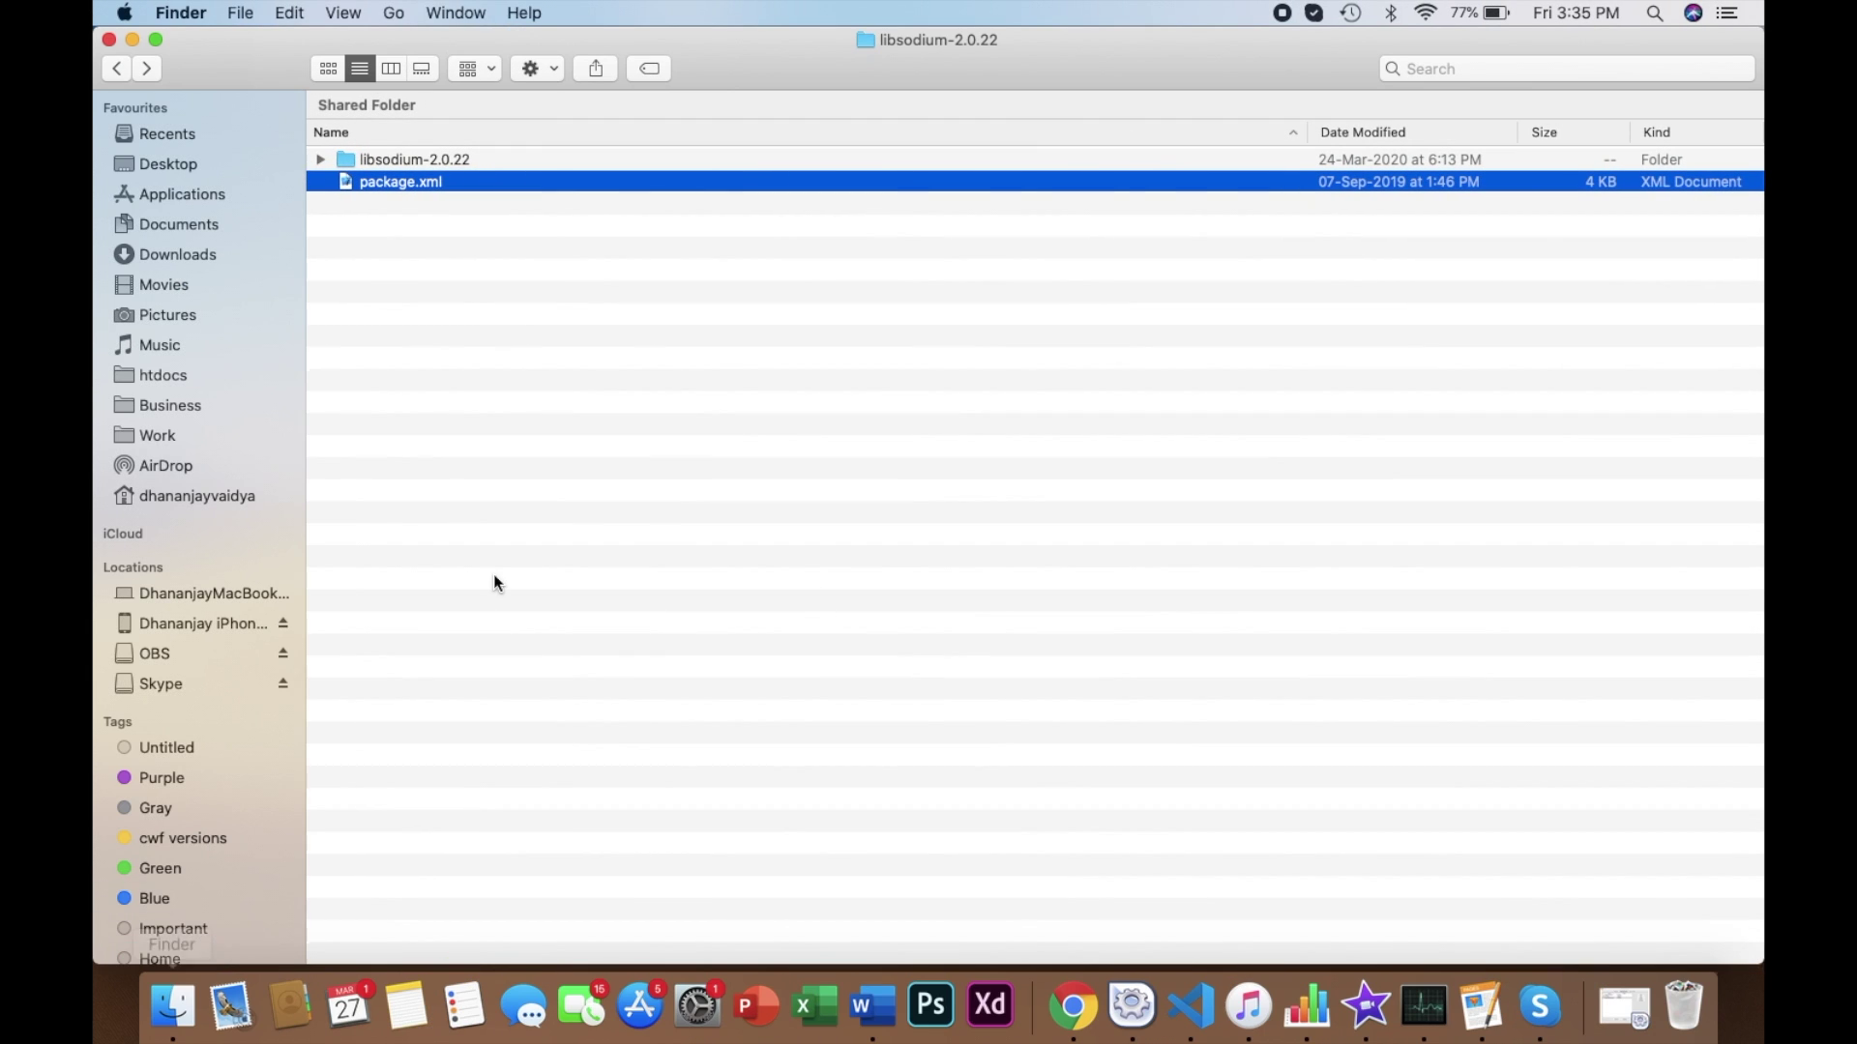
{"action": "left_click", "coordinate": [132, 38]}
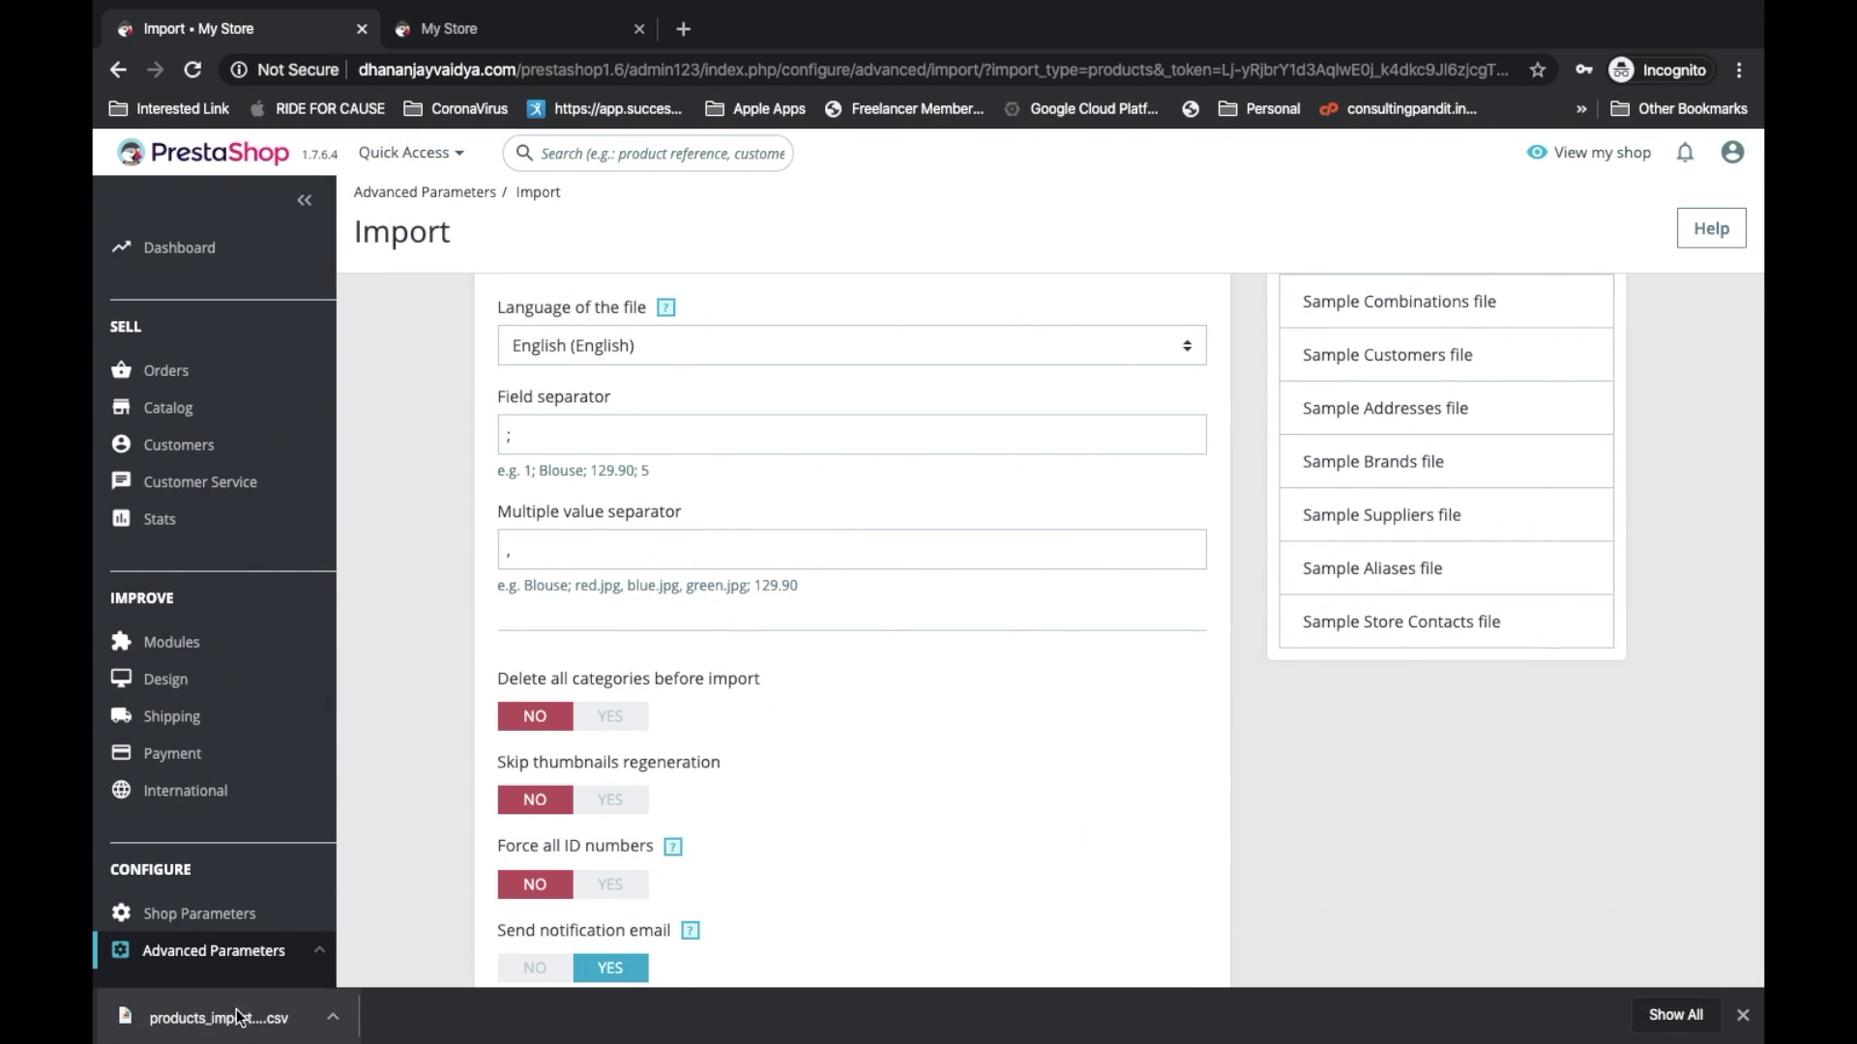
{"action": "left_click", "coordinate": [237, 1021]}
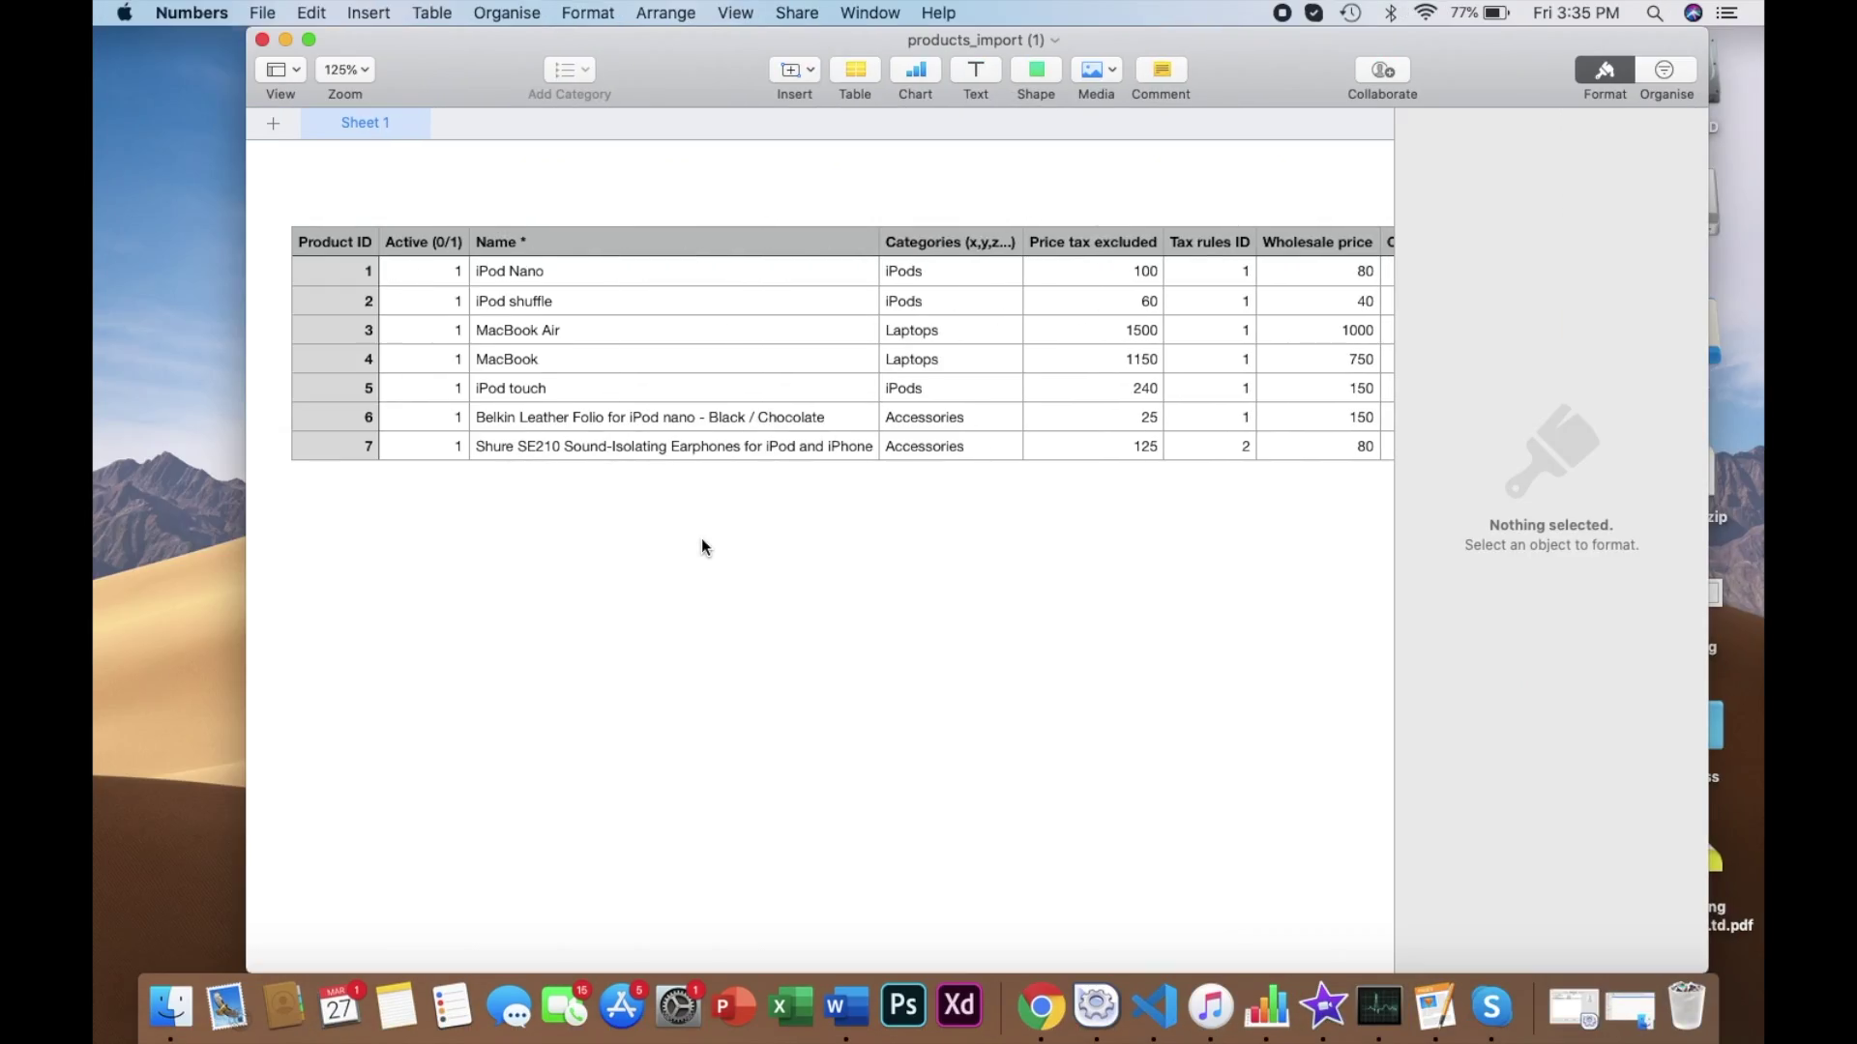
{"action": "left_click", "coordinate": [309, 42]}
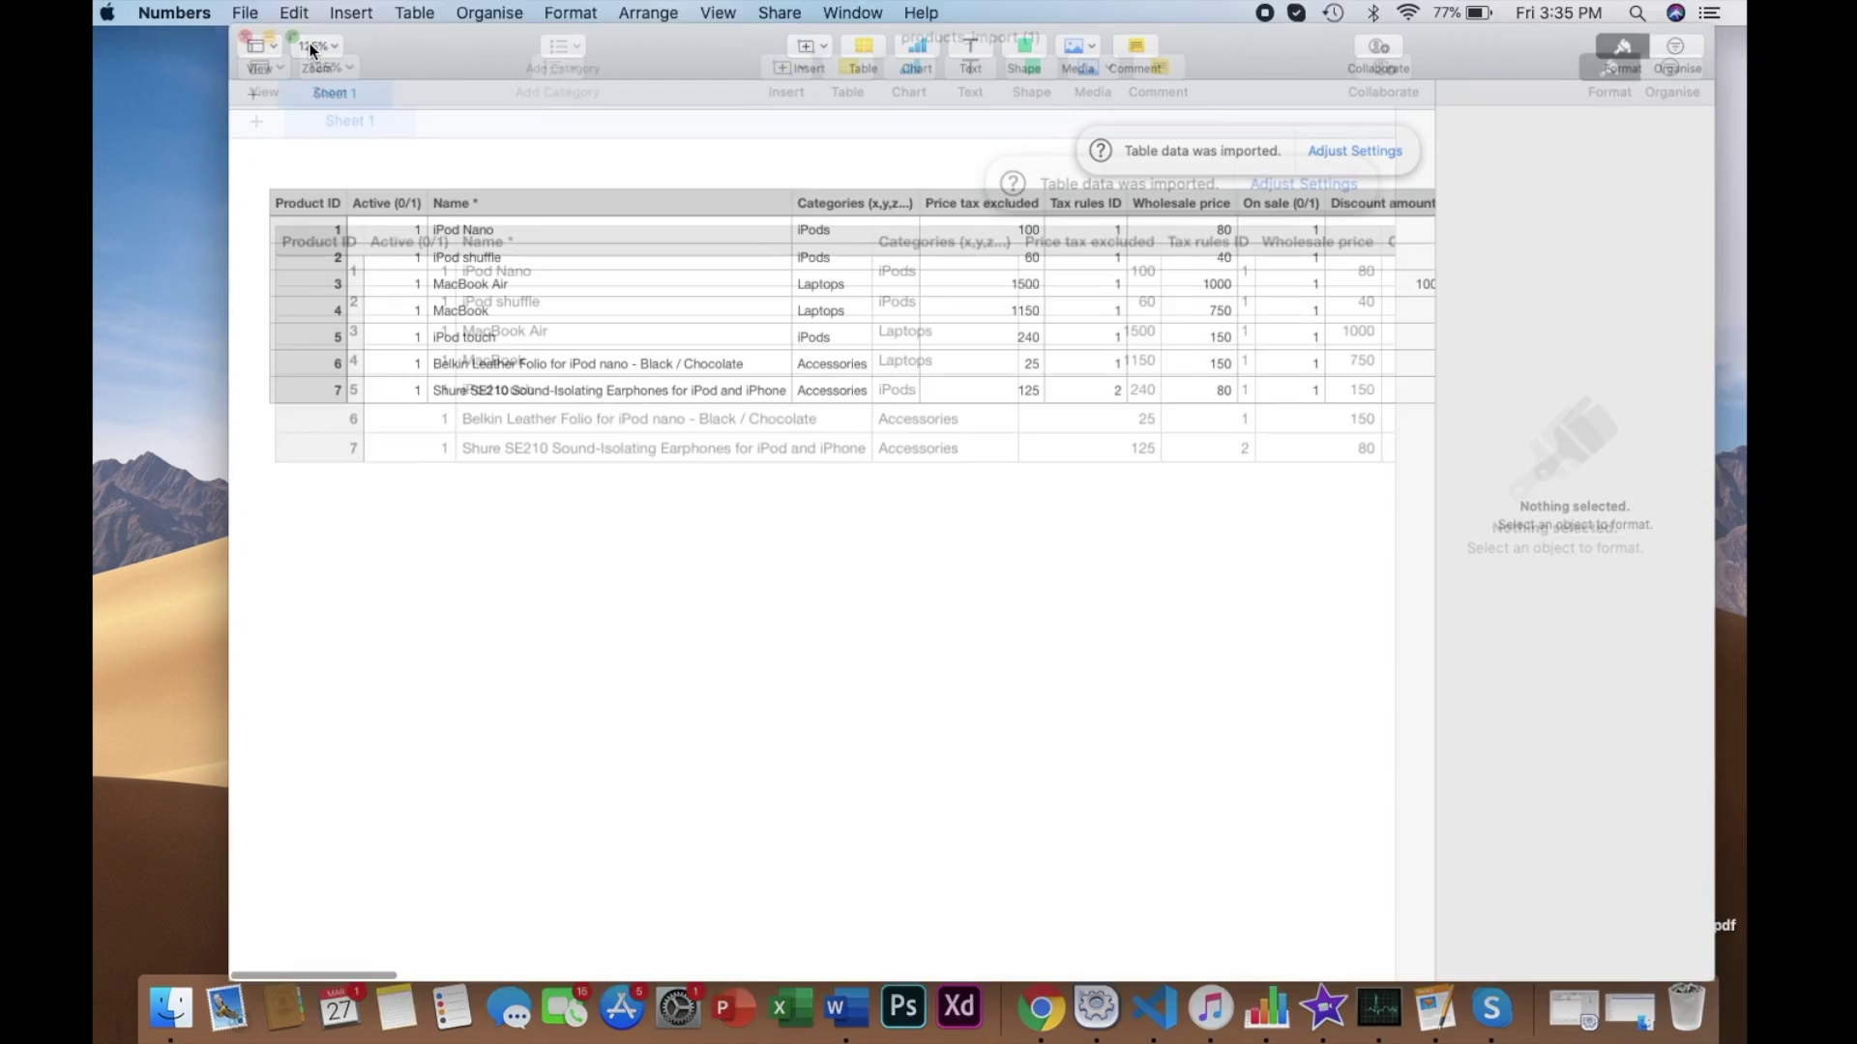
Examine the sample product columns from Product ID through Condition, and select the Image URLs cell of the second product
{"action": "left_click", "coordinate": [206, 209]}
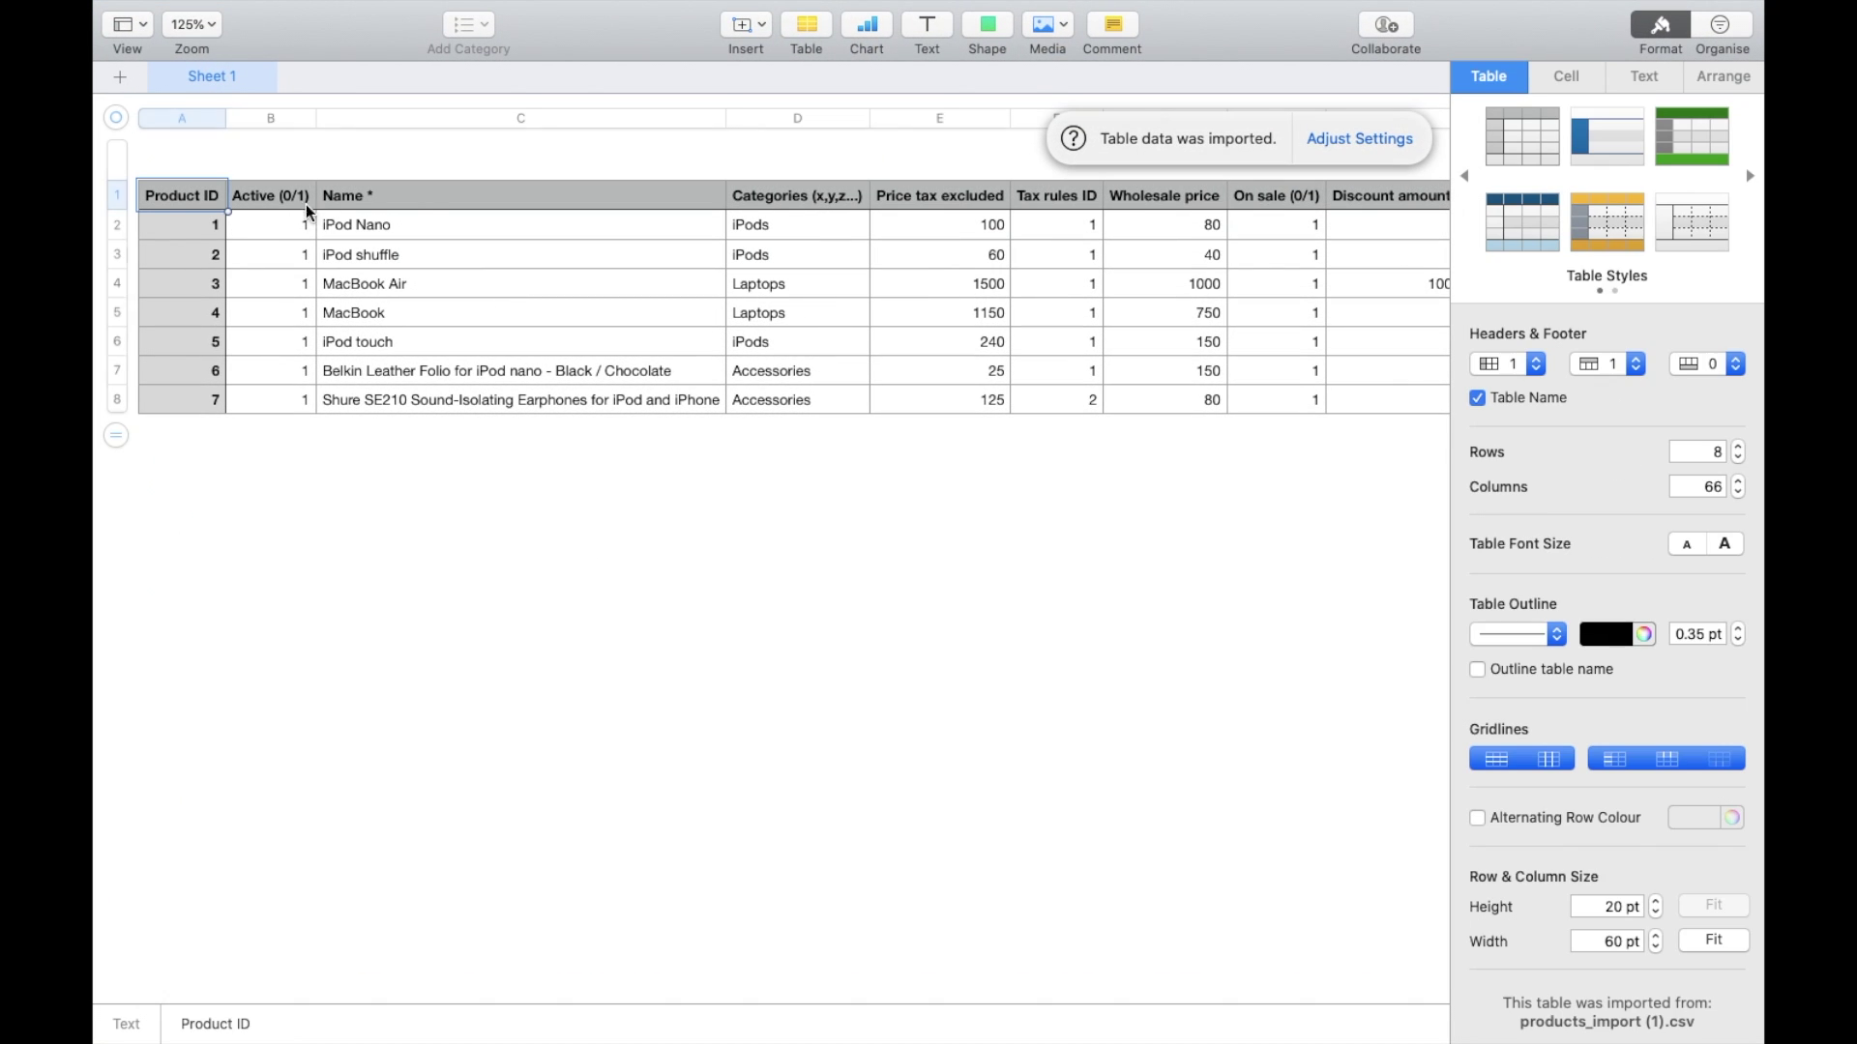
{"action": "scroll", "coordinate": [980, 236], "scroll_direction": "right", "scroll_amount": 15}
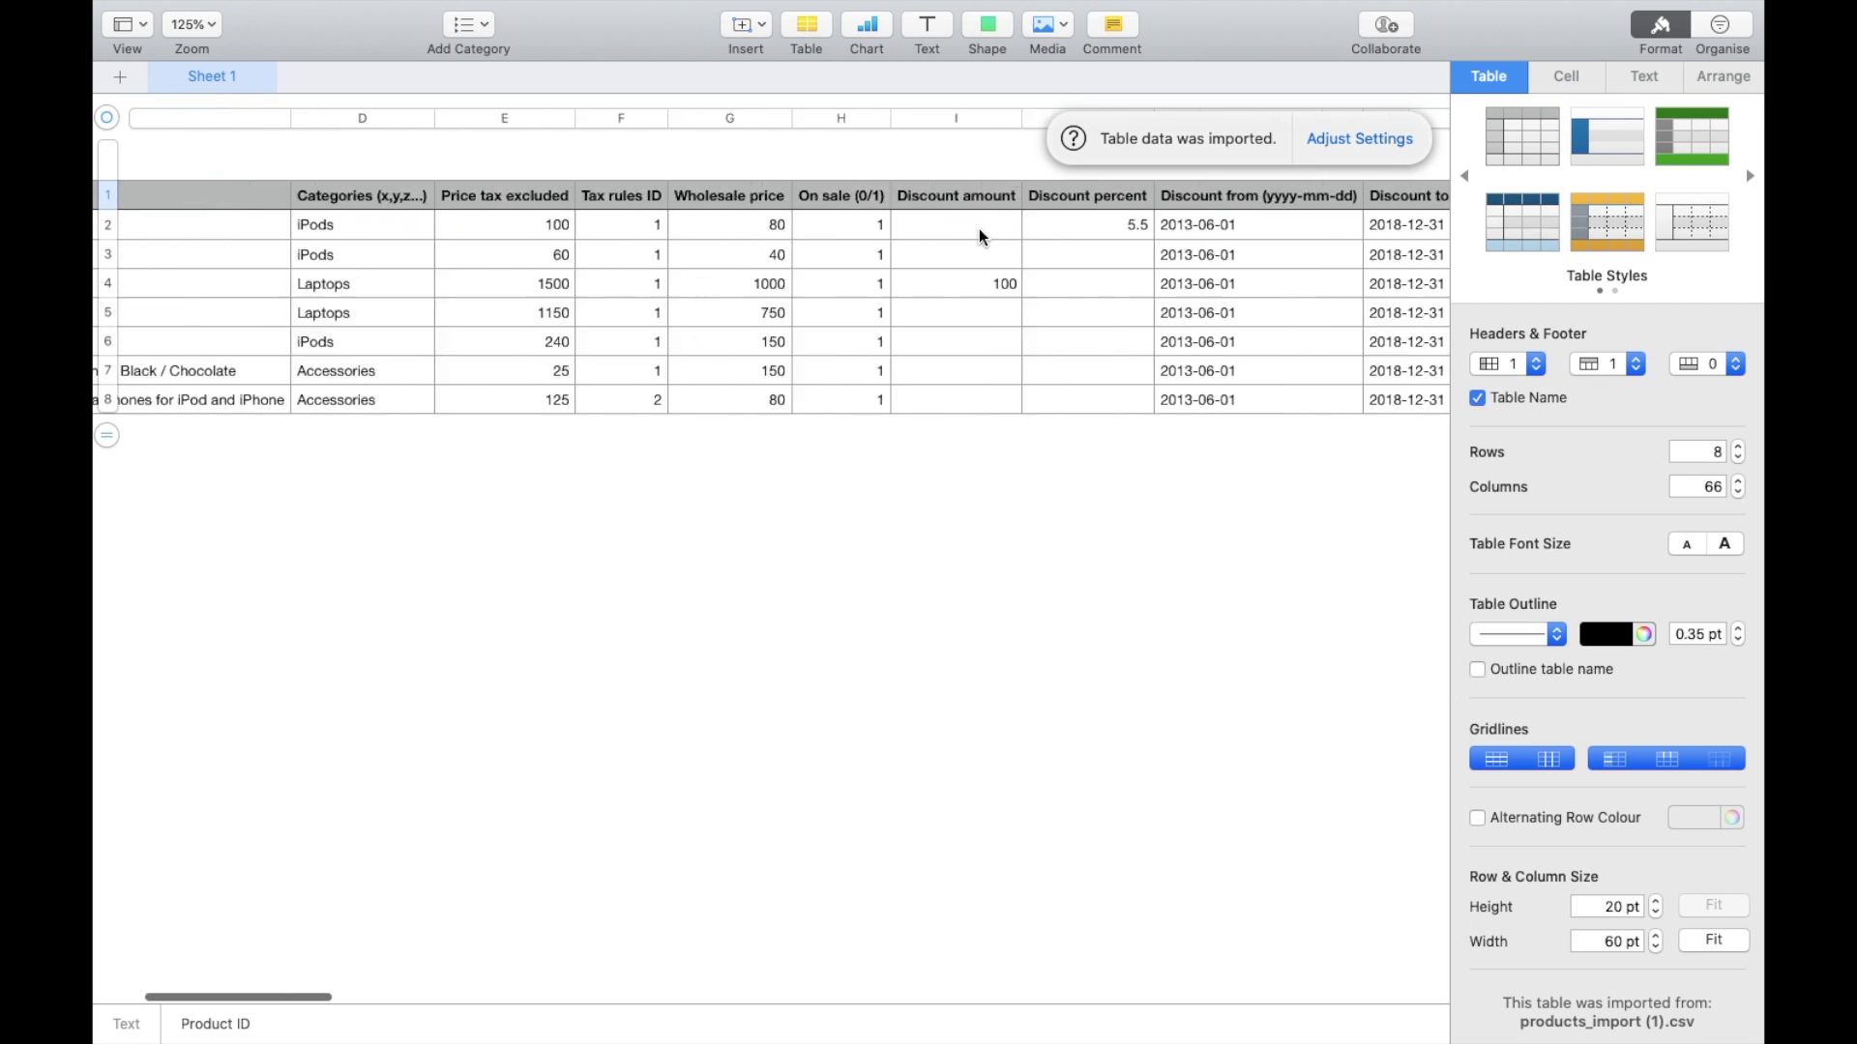
{"action": "scroll", "coordinate": [980, 236], "scroll_direction": "right", "scroll_amount": 20}
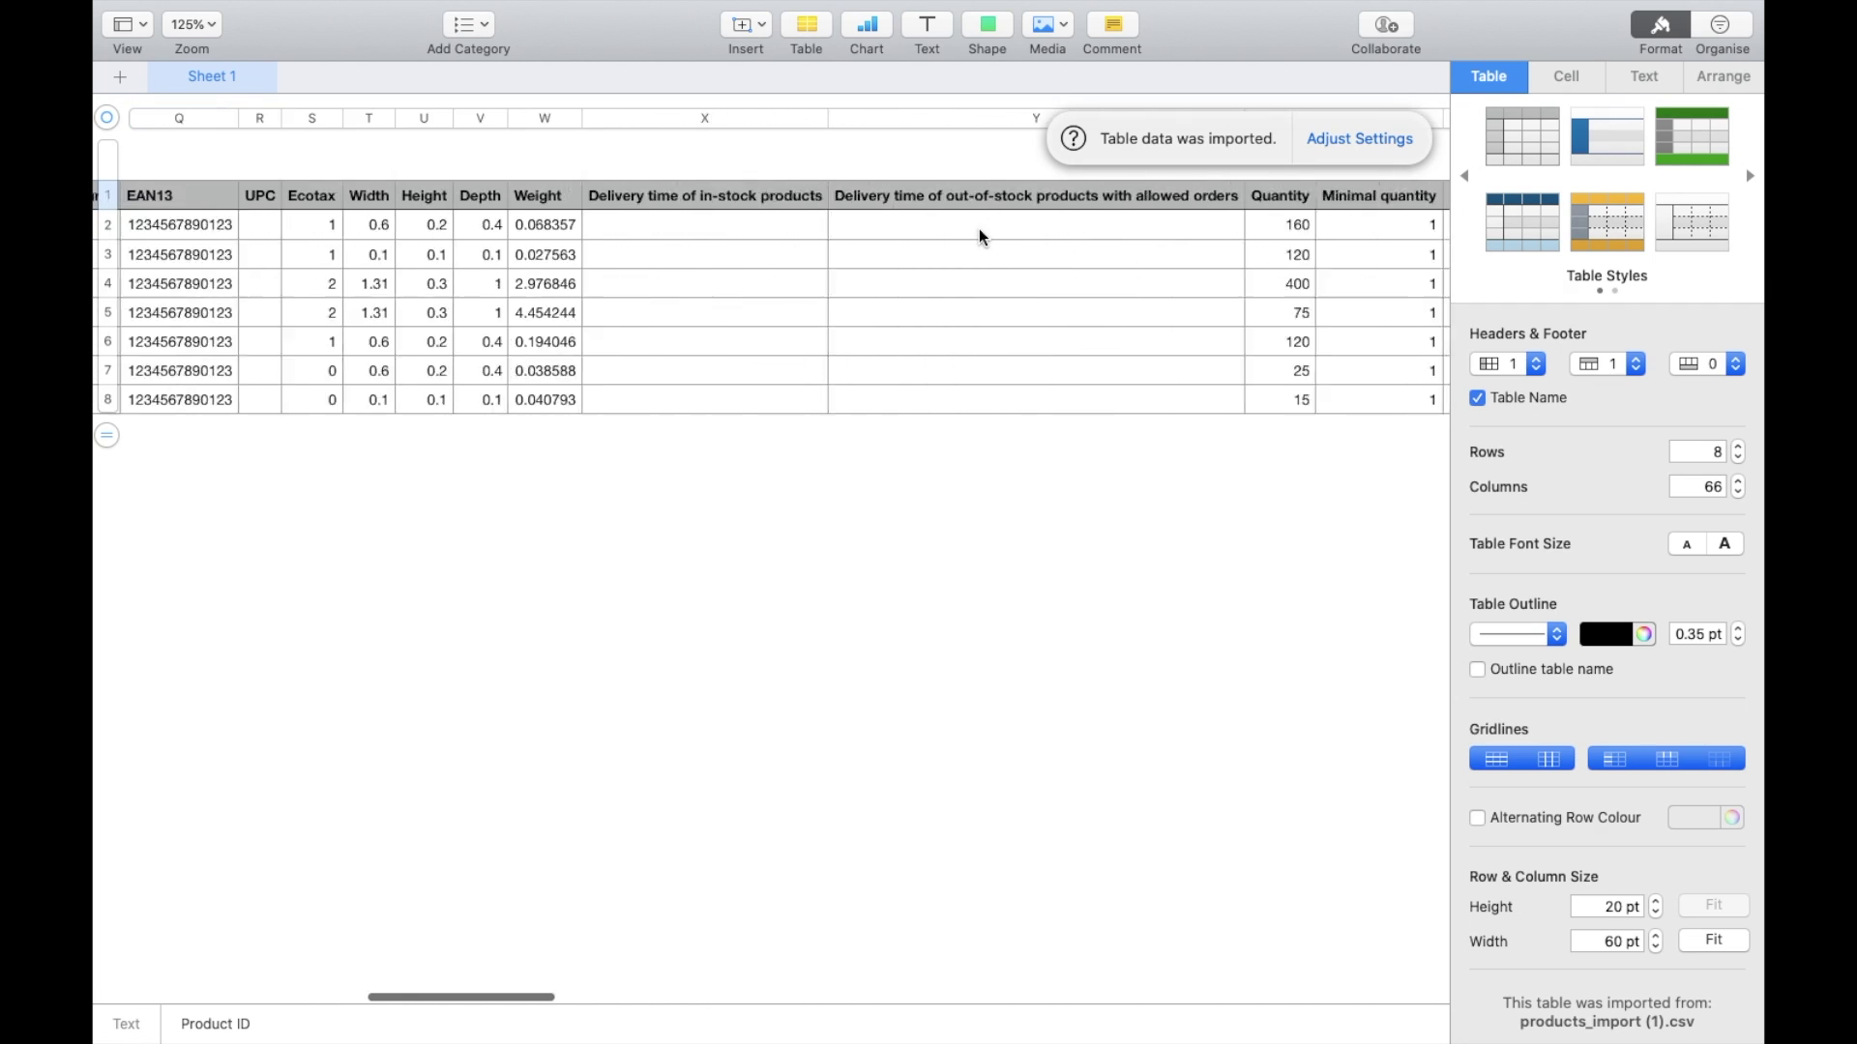
{"action": "scroll", "coordinate": [980, 236], "scroll_direction": "right", "scroll_amount": 8}
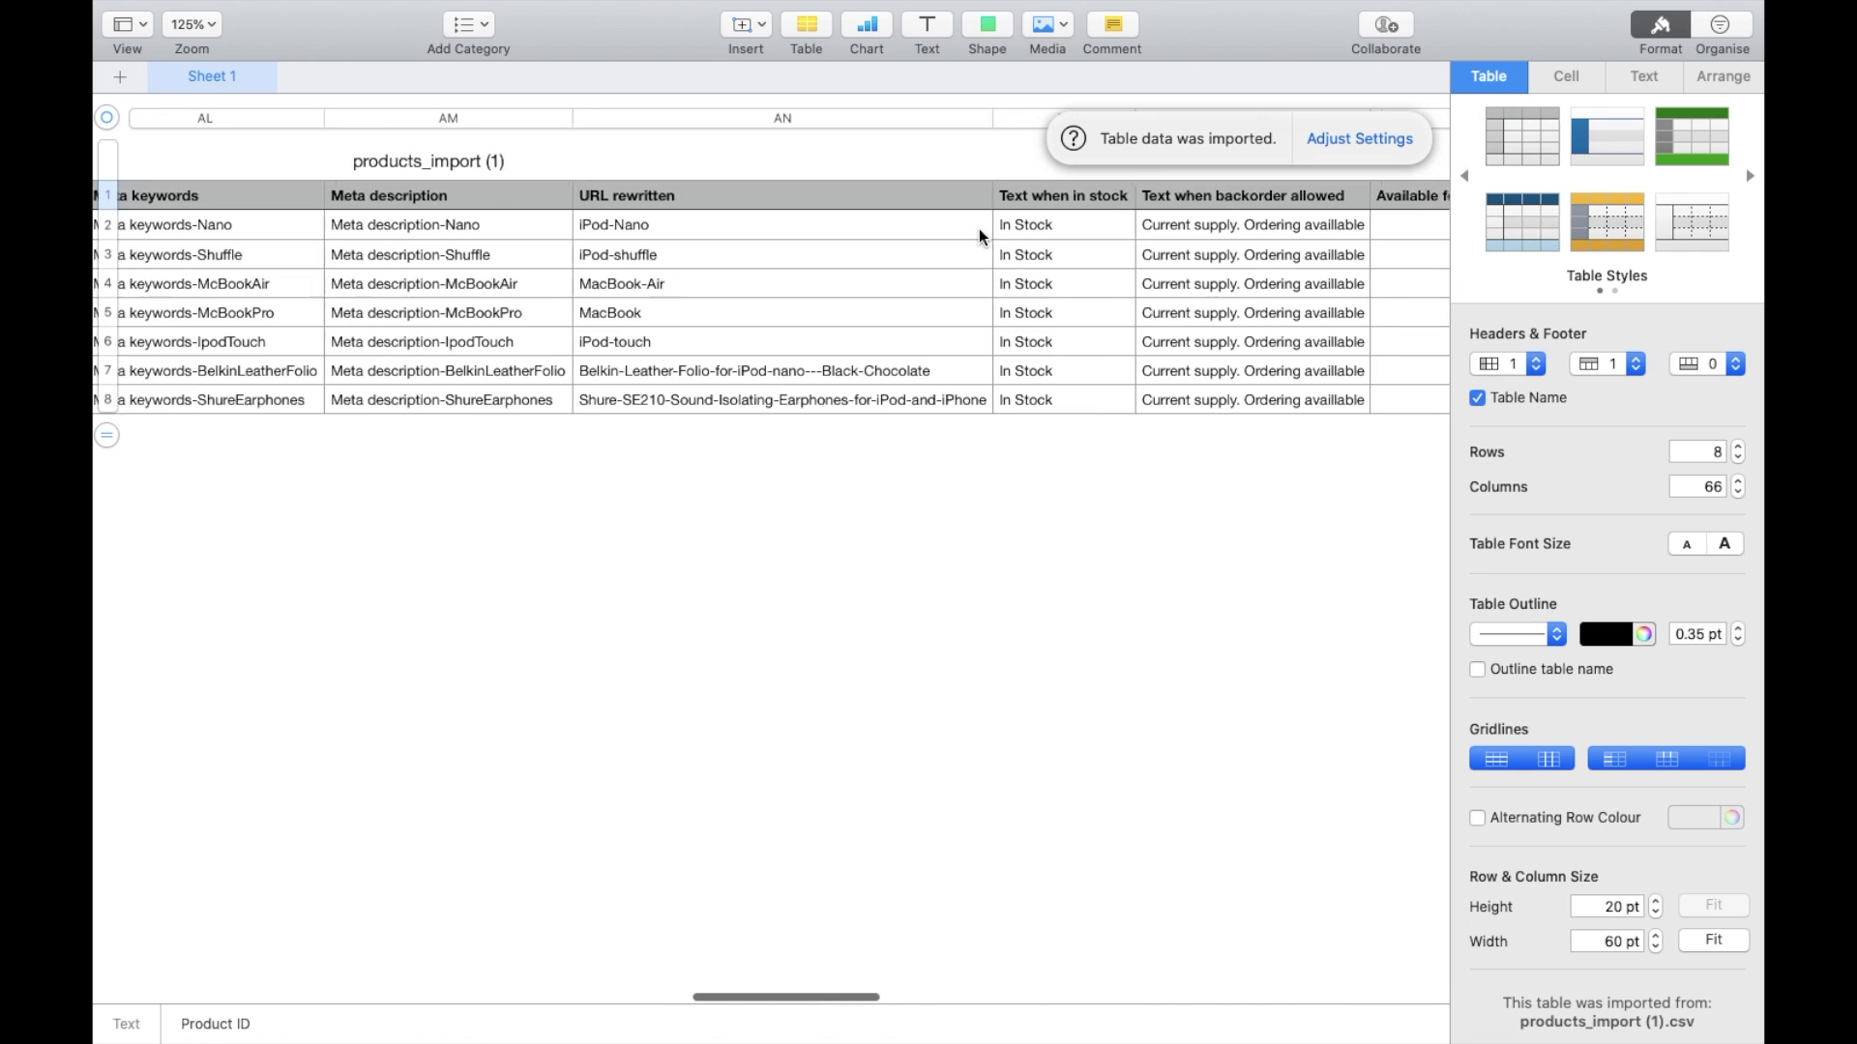
{"action": "scroll", "coordinate": [979, 236], "scroll_direction": "right", "scroll_amount": 4}
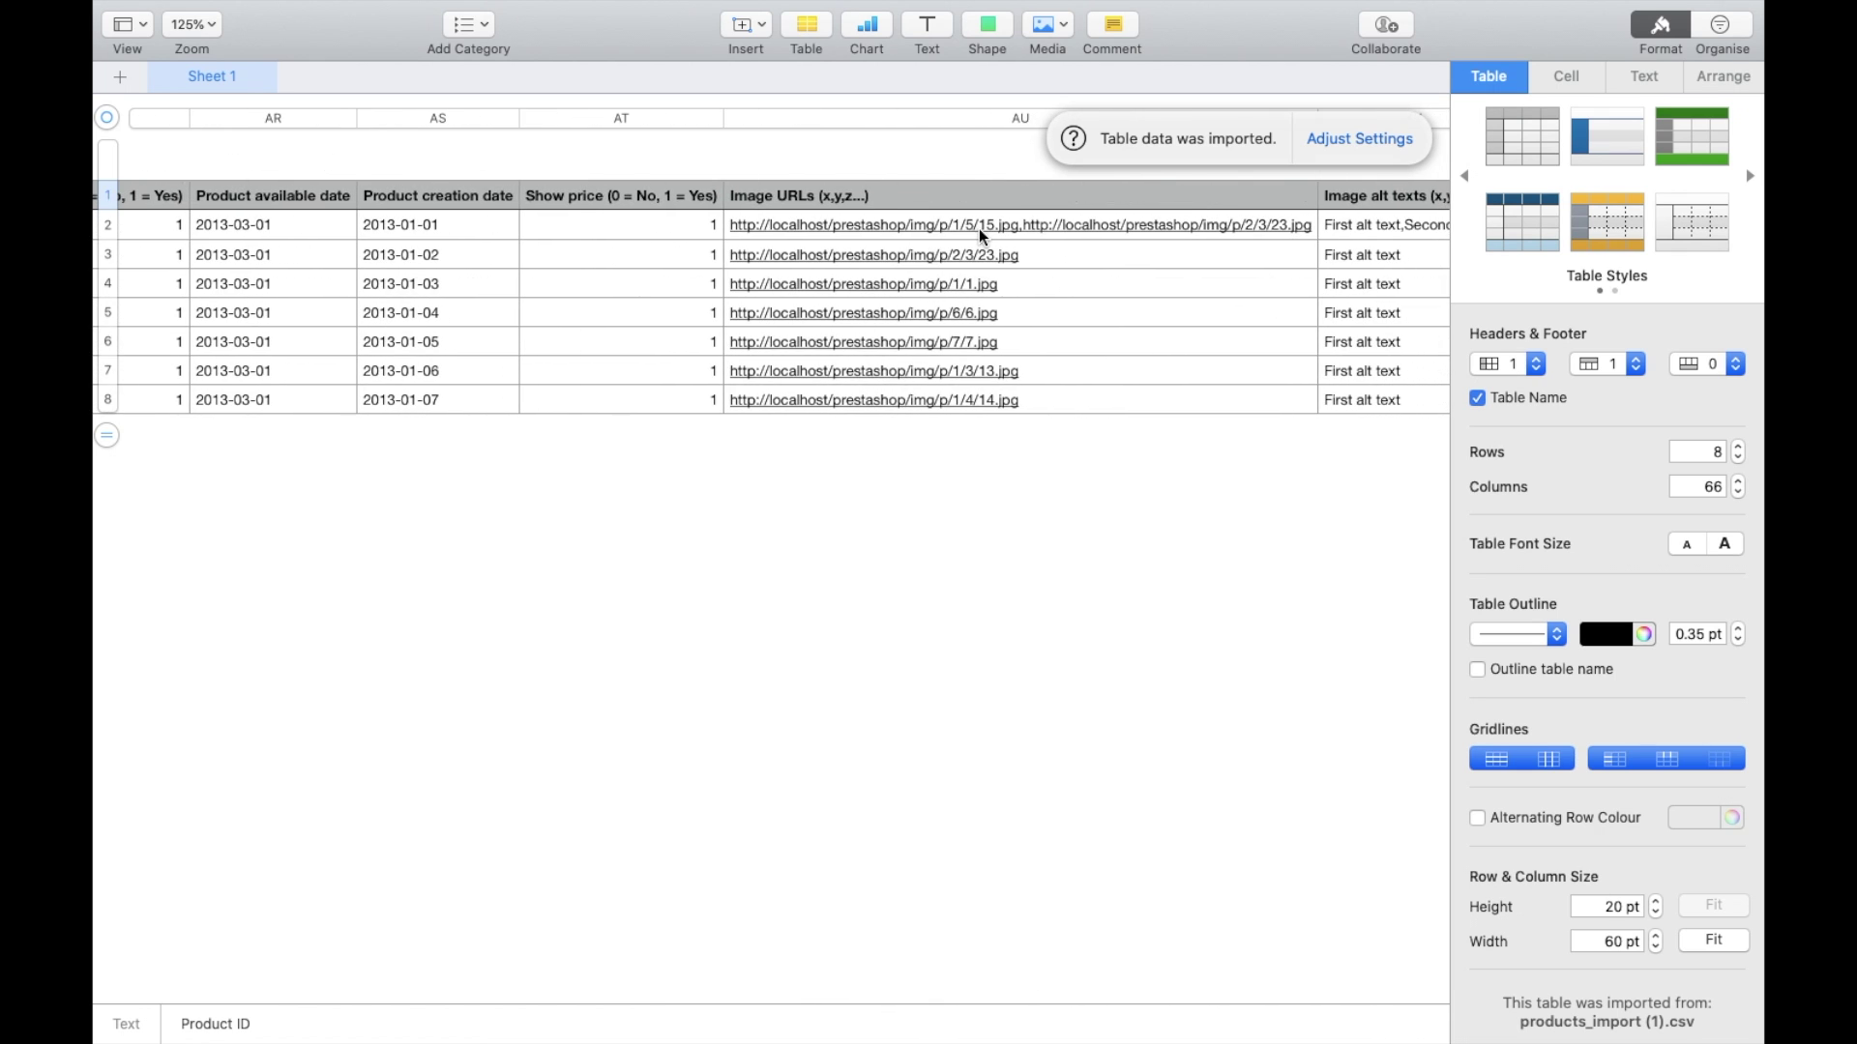
{"action": "scroll", "coordinate": [1134, 353], "scroll_direction": "right", "scroll_amount": 8}
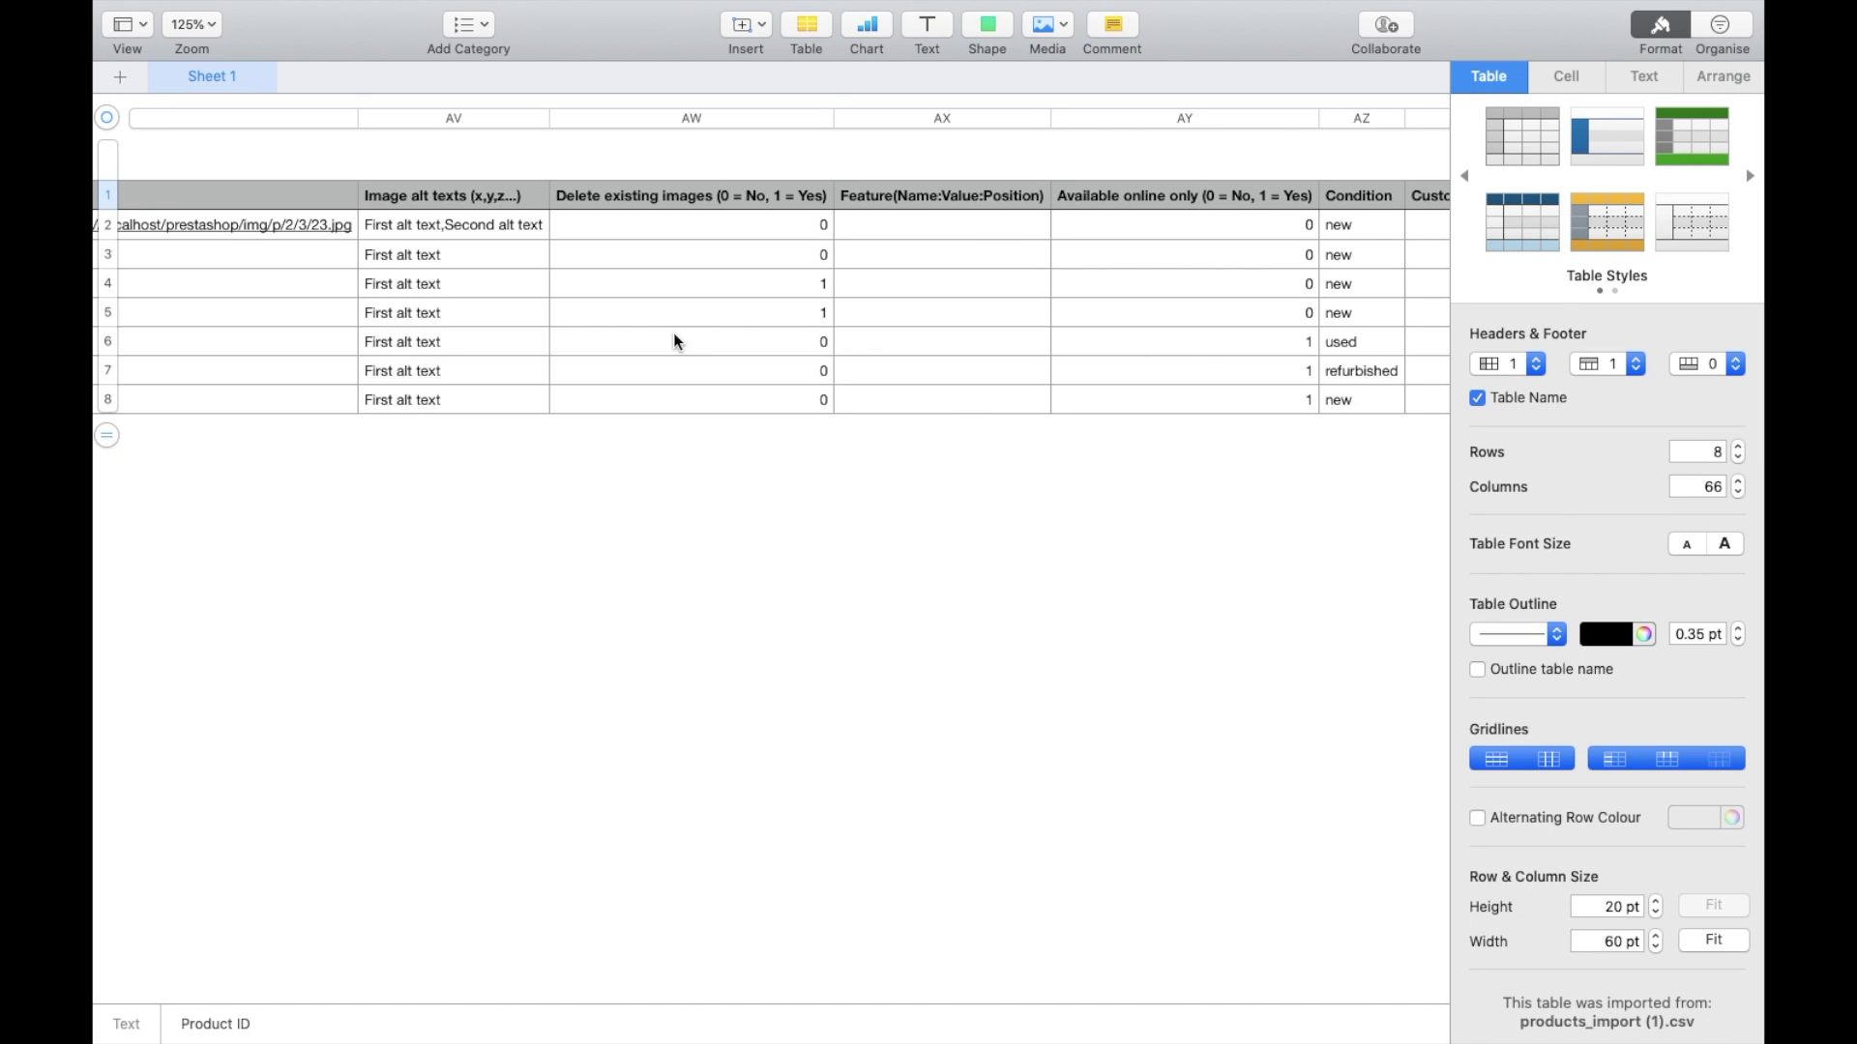
{"action": "scroll", "coordinate": [855, 348], "scroll_direction": "left", "scroll_amount": 10}
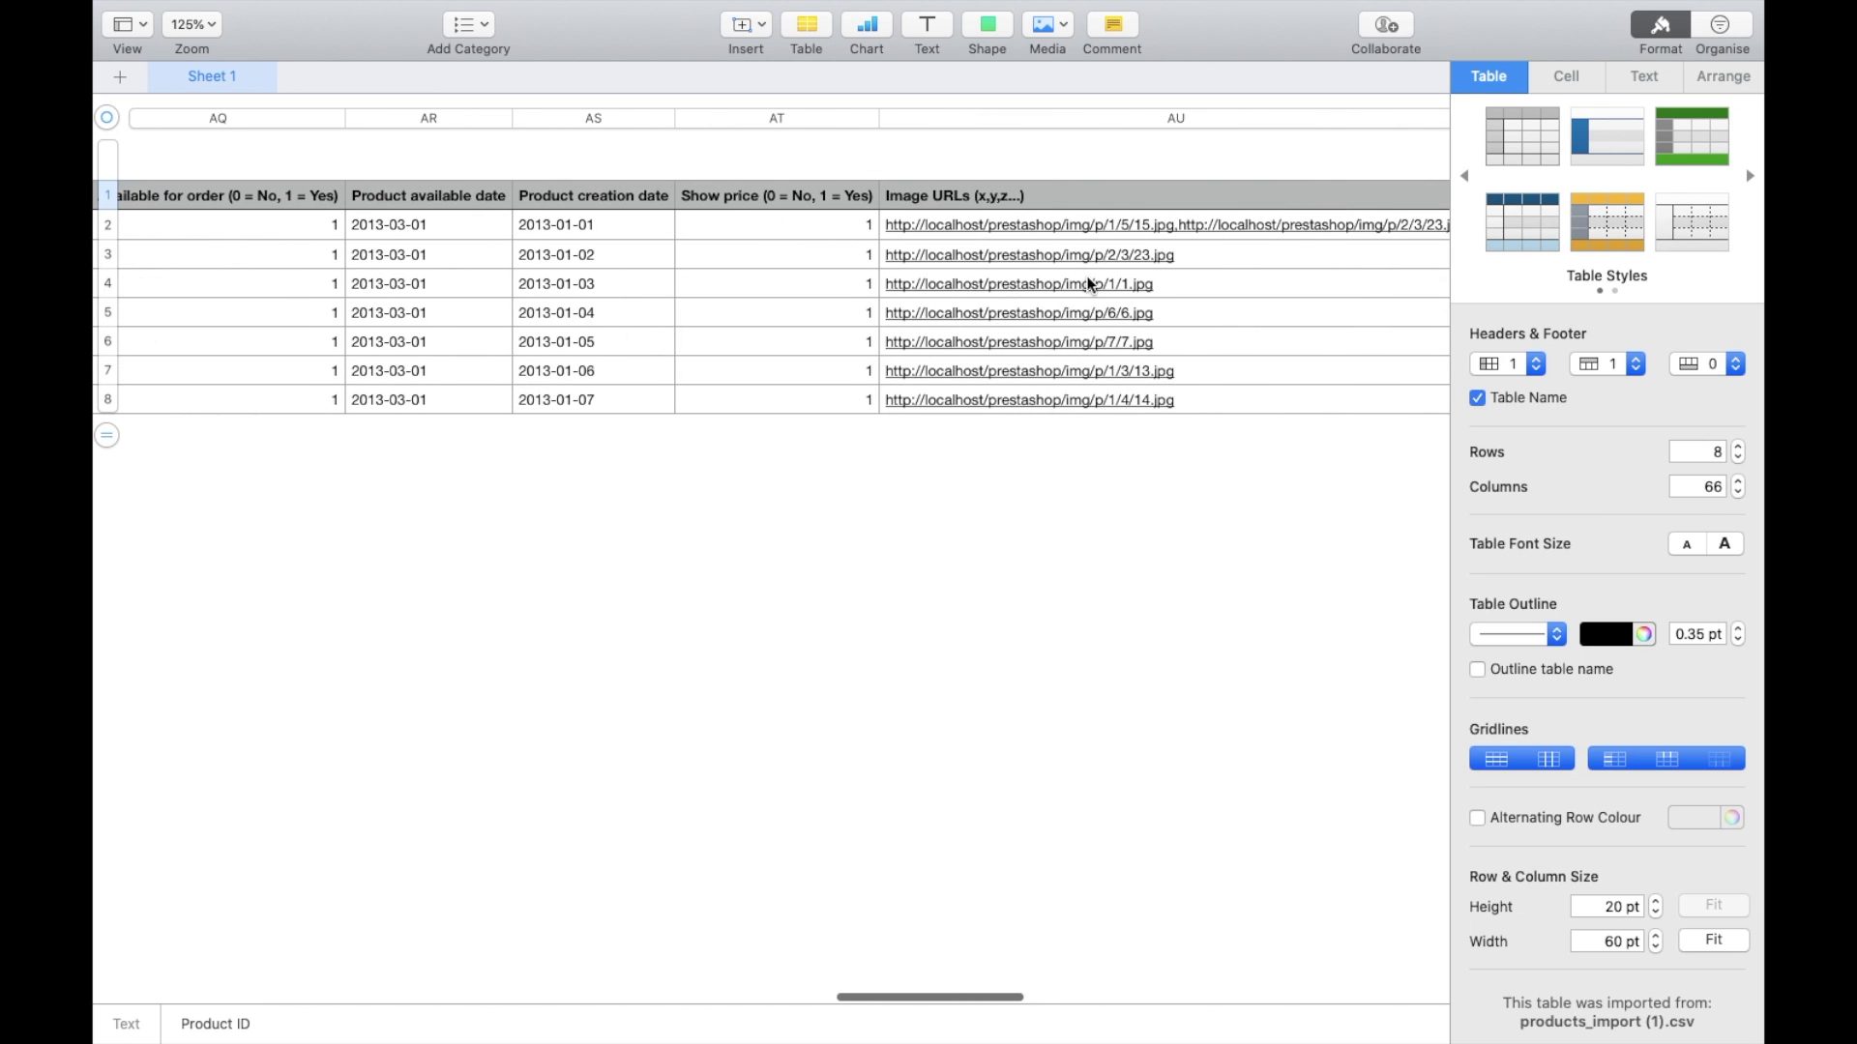
{"action": "left_click", "coordinate": [1186, 261]}
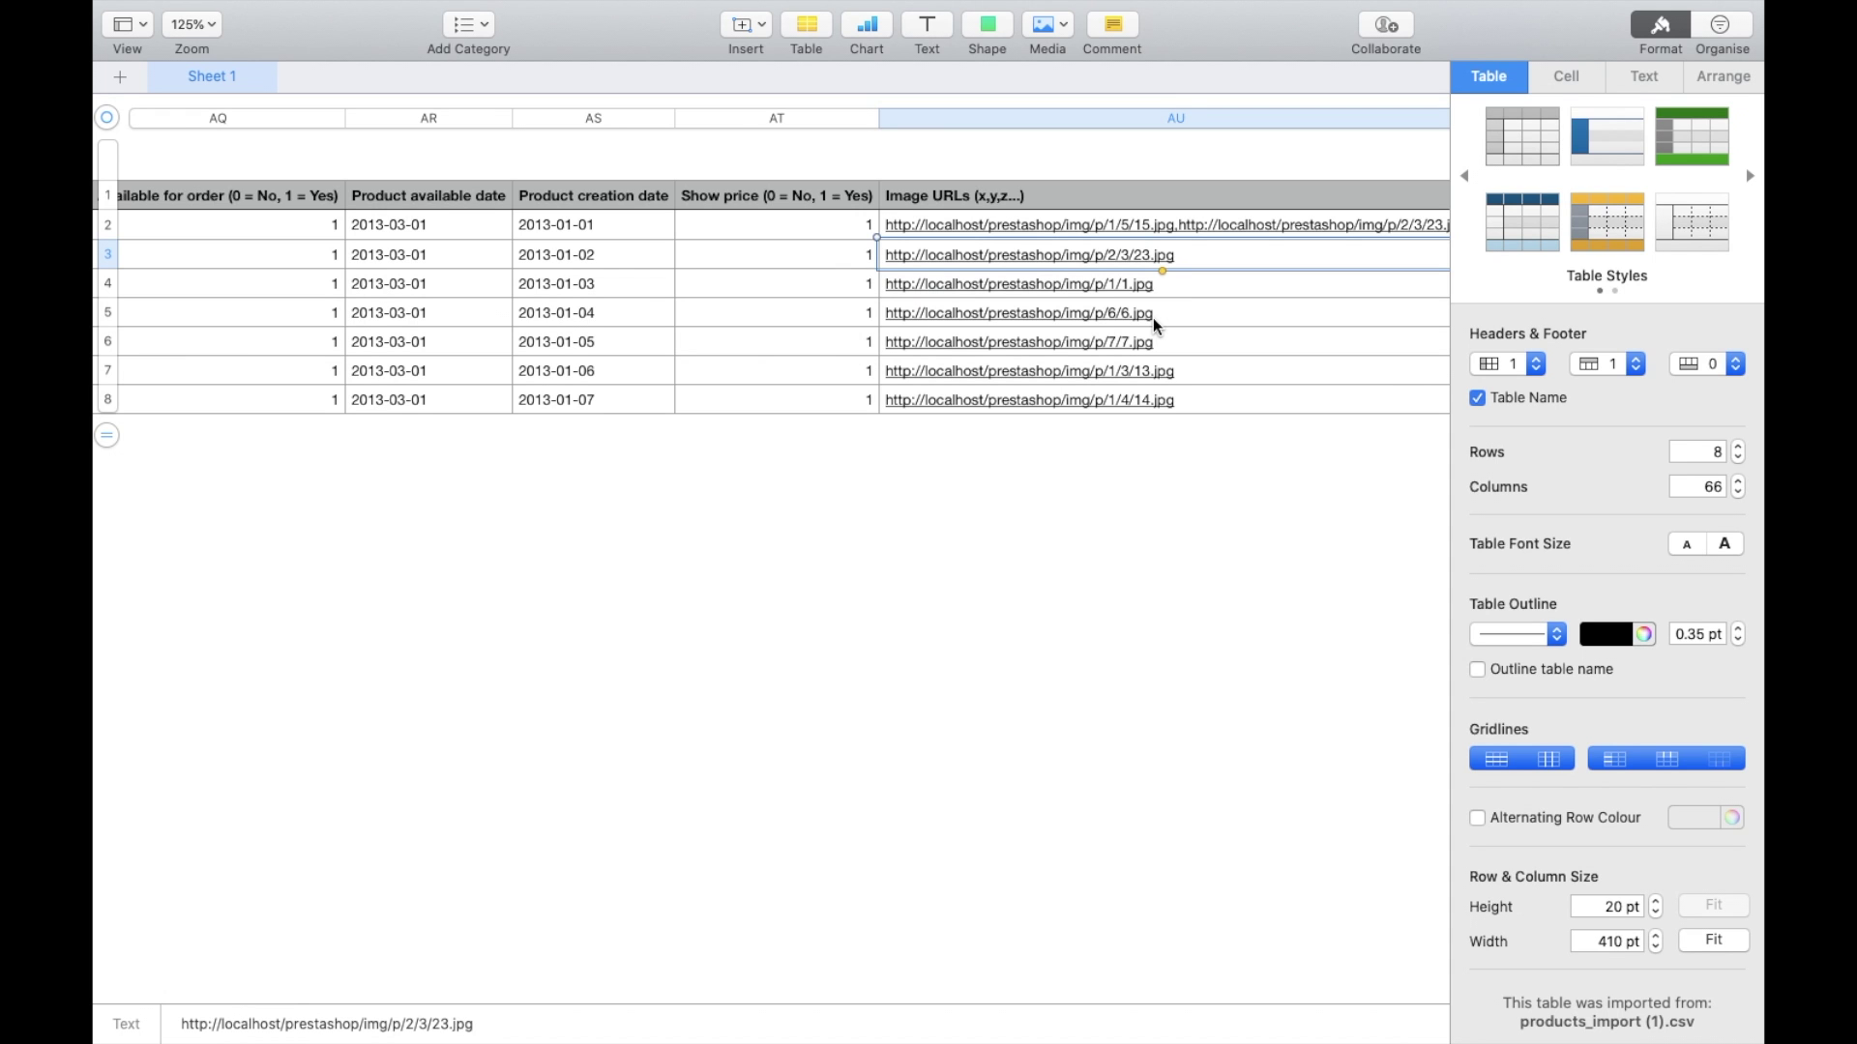
Switch to the browser, search for "placeholder img" in a new tab, and open Placeholder.com's instructions for image URLs
{"action": "key", "text": "super+Tab"}
{"action": "left_click", "coordinate": [681, 31]}
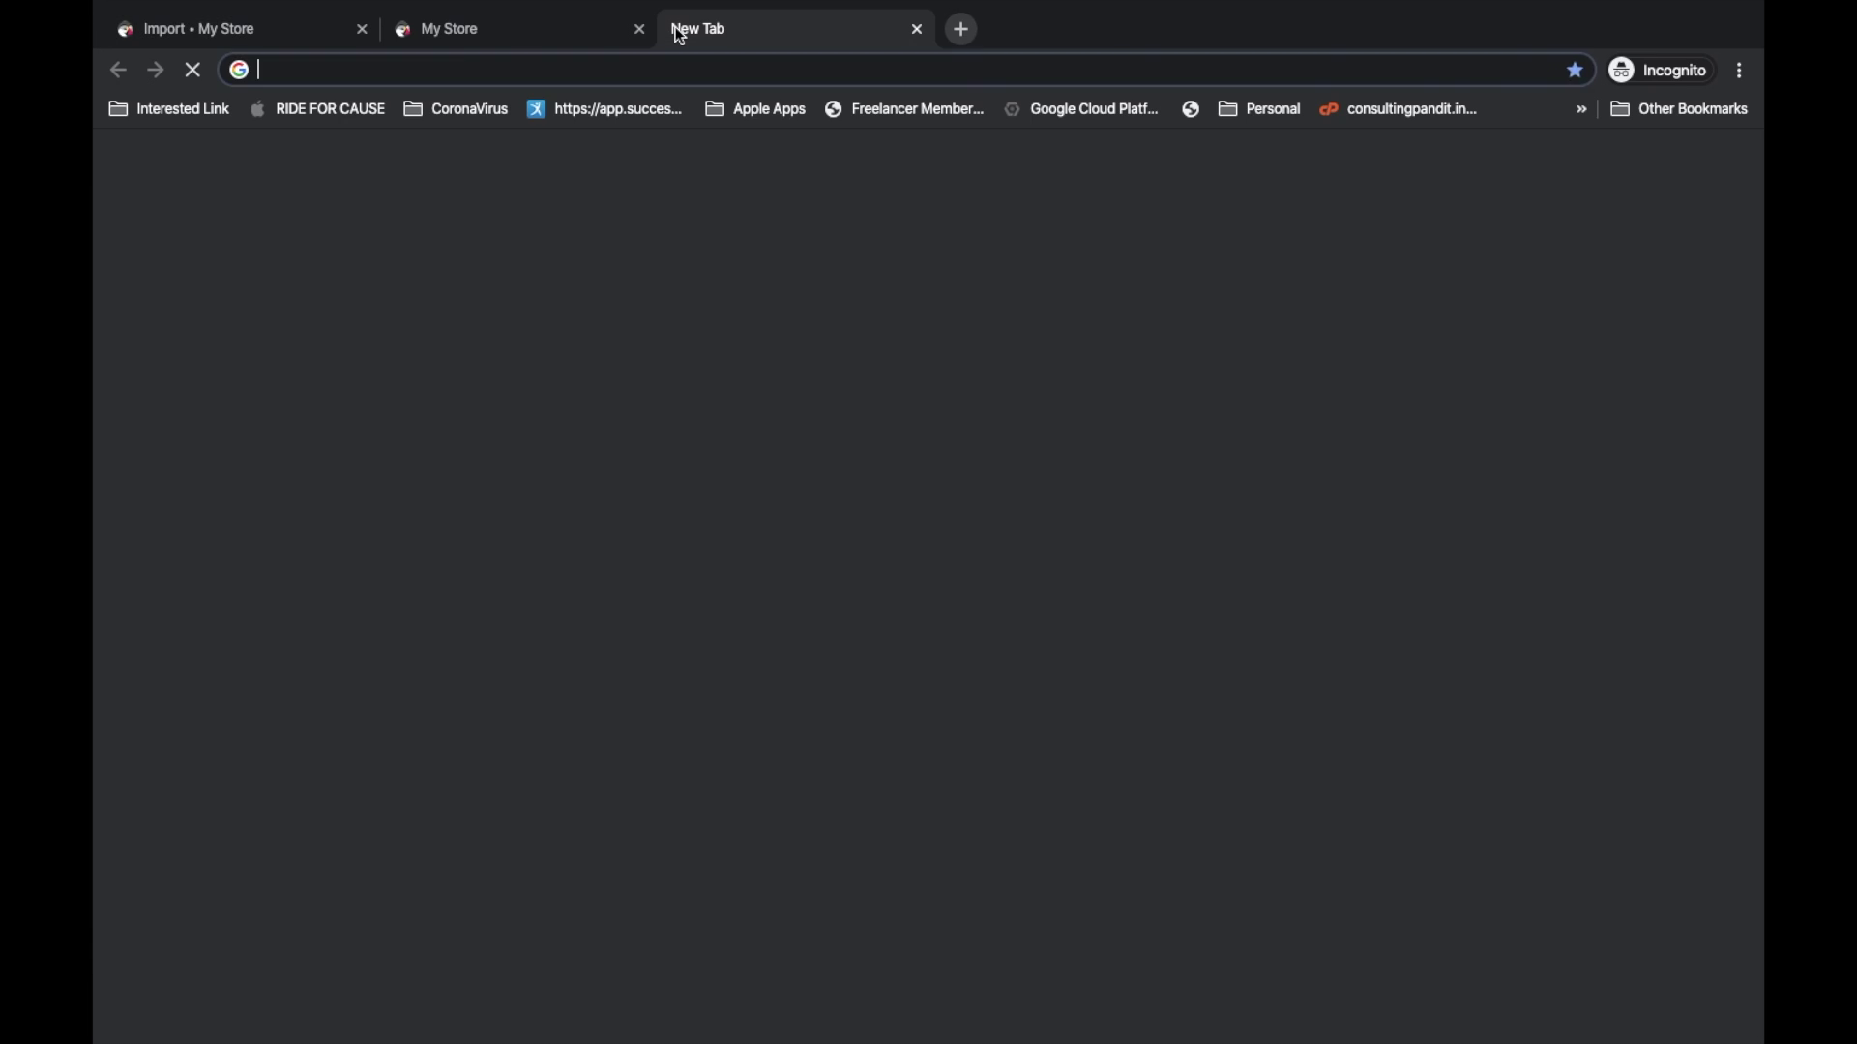
{"action": "type", "text": "placeholder img"}
{"action": "key", "text": "Return"}
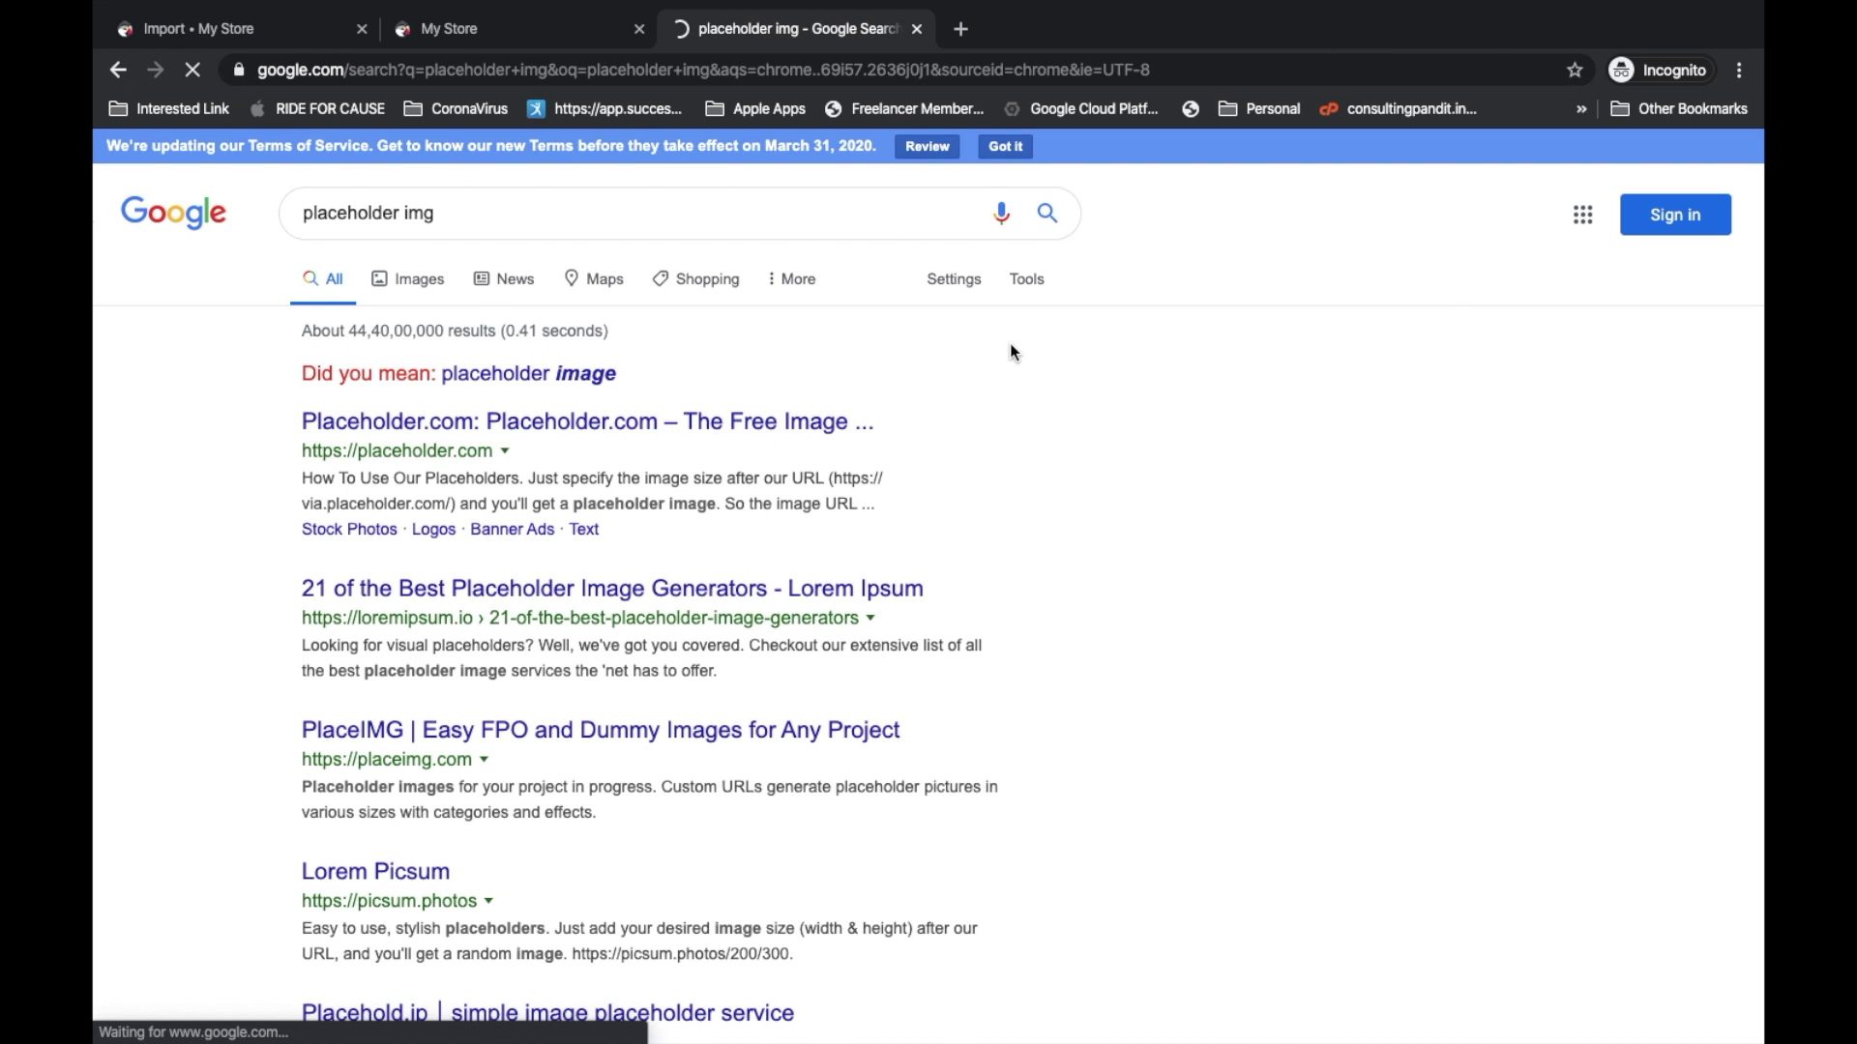
{"action": "scroll", "coordinate": [645, 689], "scroll_direction": "down", "scroll_amount": 4}
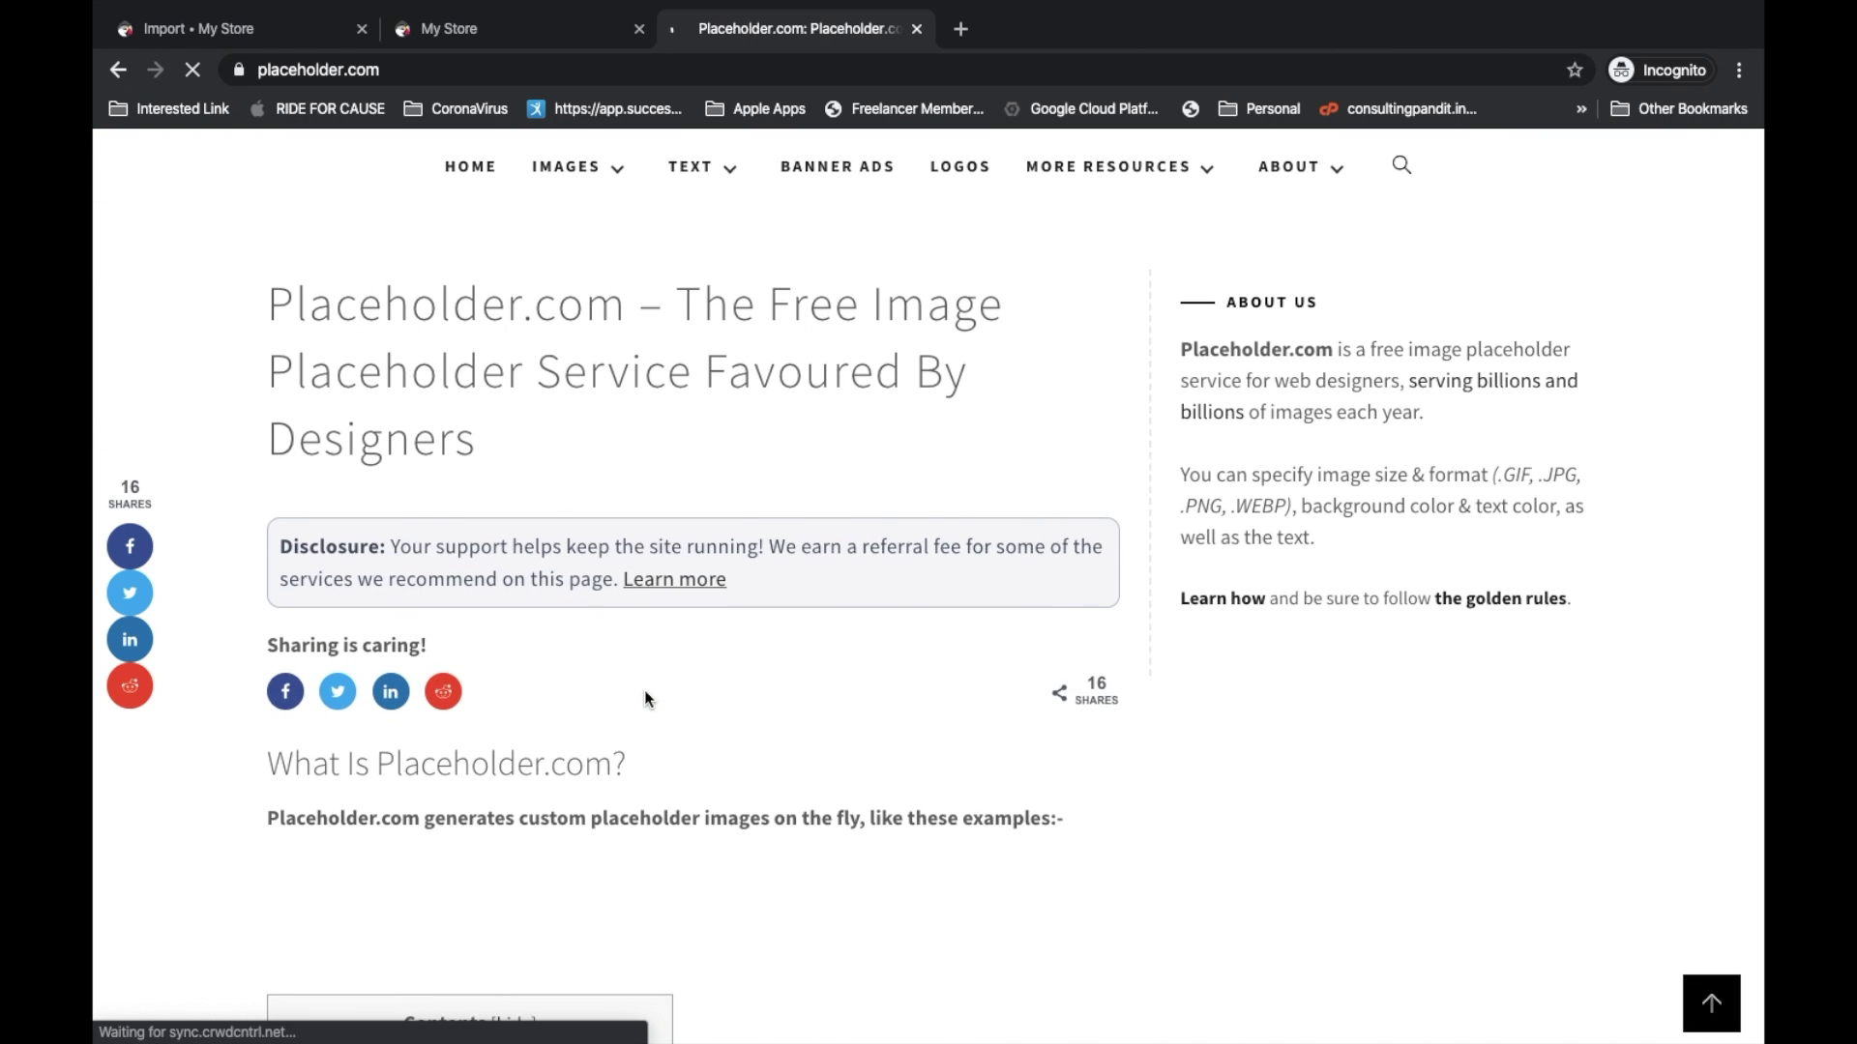
{"action": "scroll", "coordinate": [644, 688], "scroll_direction": "down", "scroll_amount": 6}
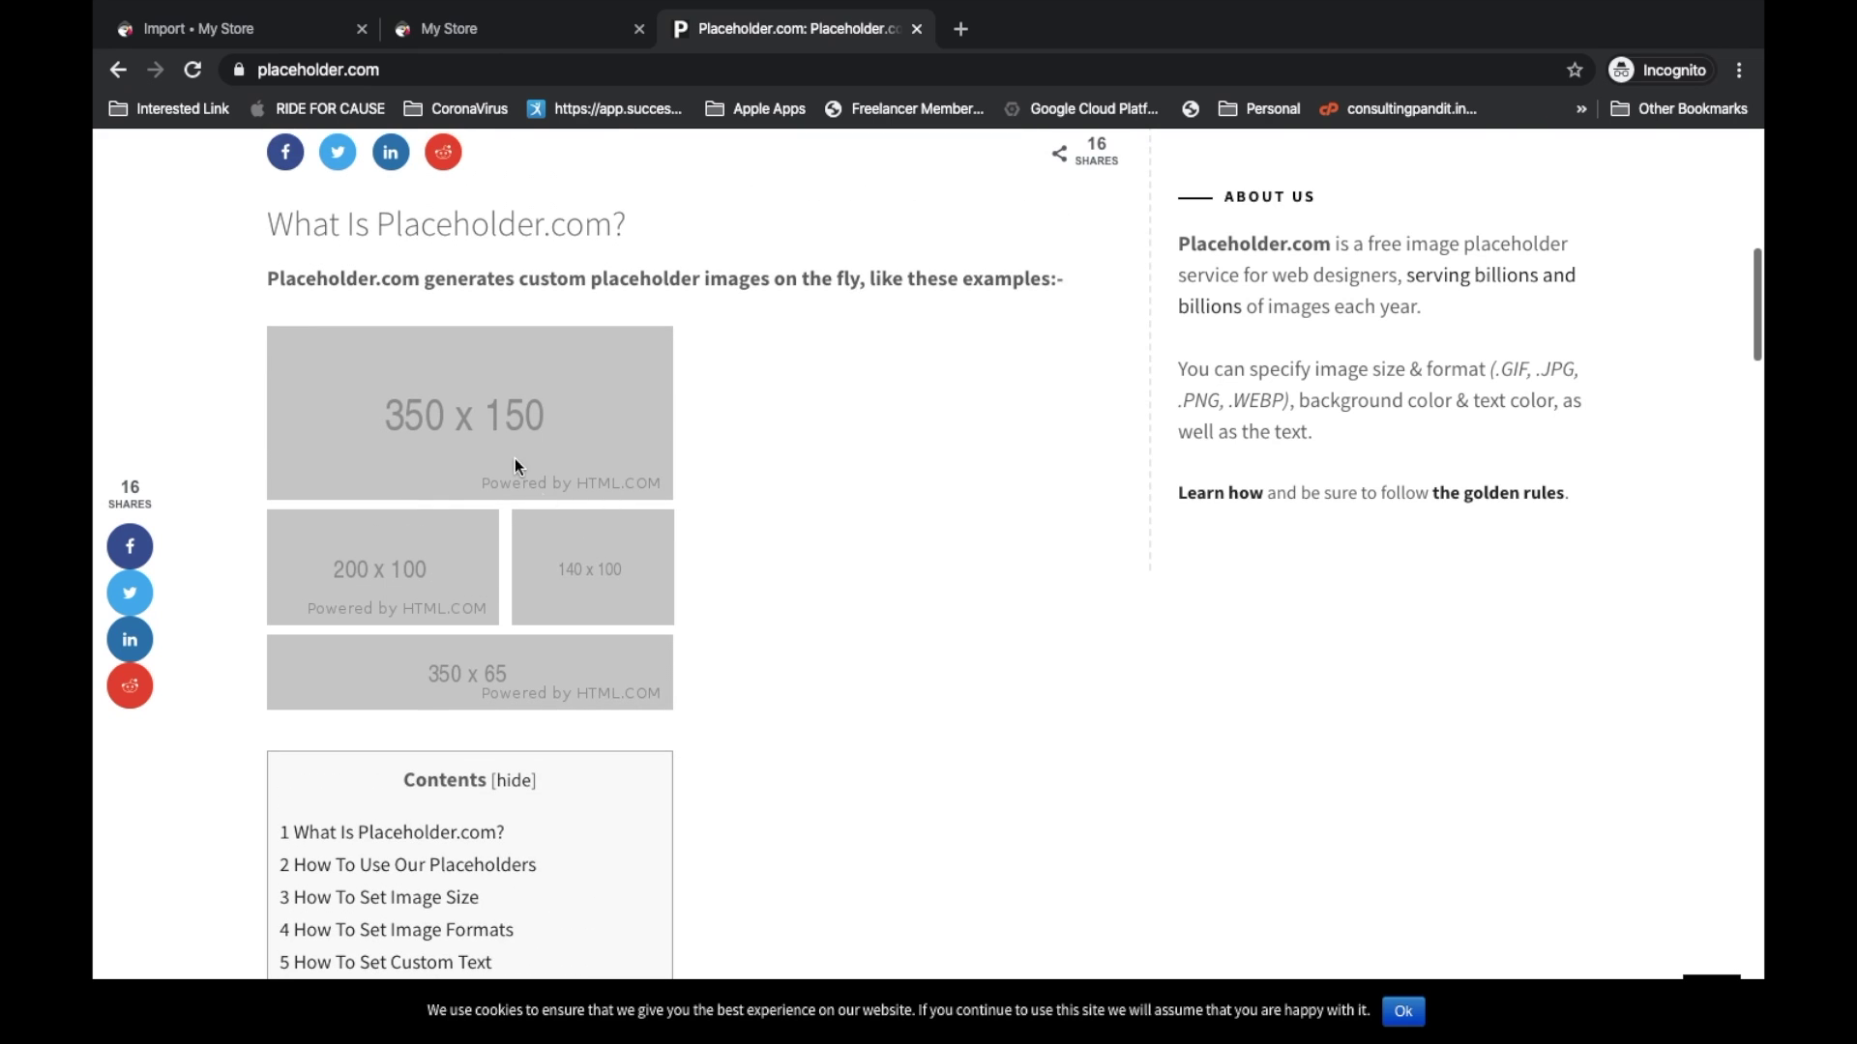
{"action": "scroll", "coordinate": [502, 444], "scroll_direction": "down", "scroll_amount": 10}
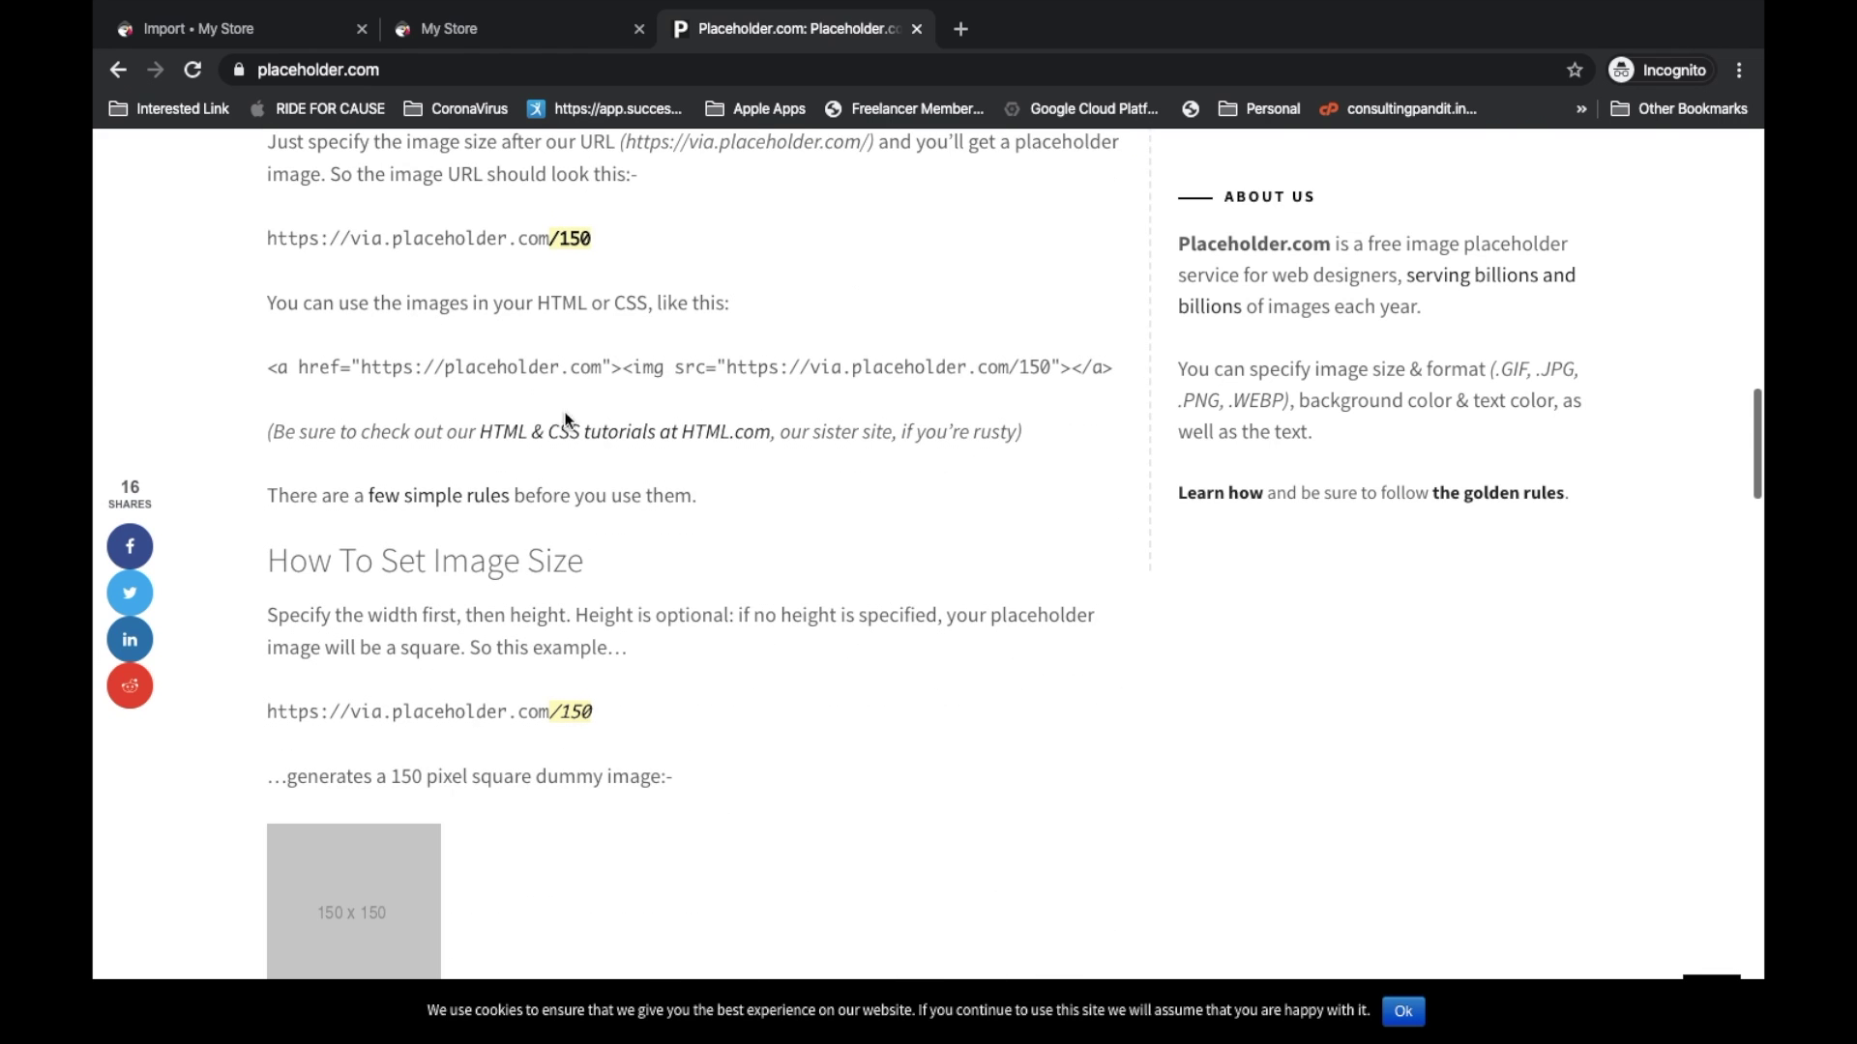
{"action": "left_click", "coordinate": [727, 365]}
{"action": "left_click_drag", "start_coordinate": [728, 366], "coordinate": [1047, 368]}
{"action": "left_click", "coordinate": [1048, 367]}
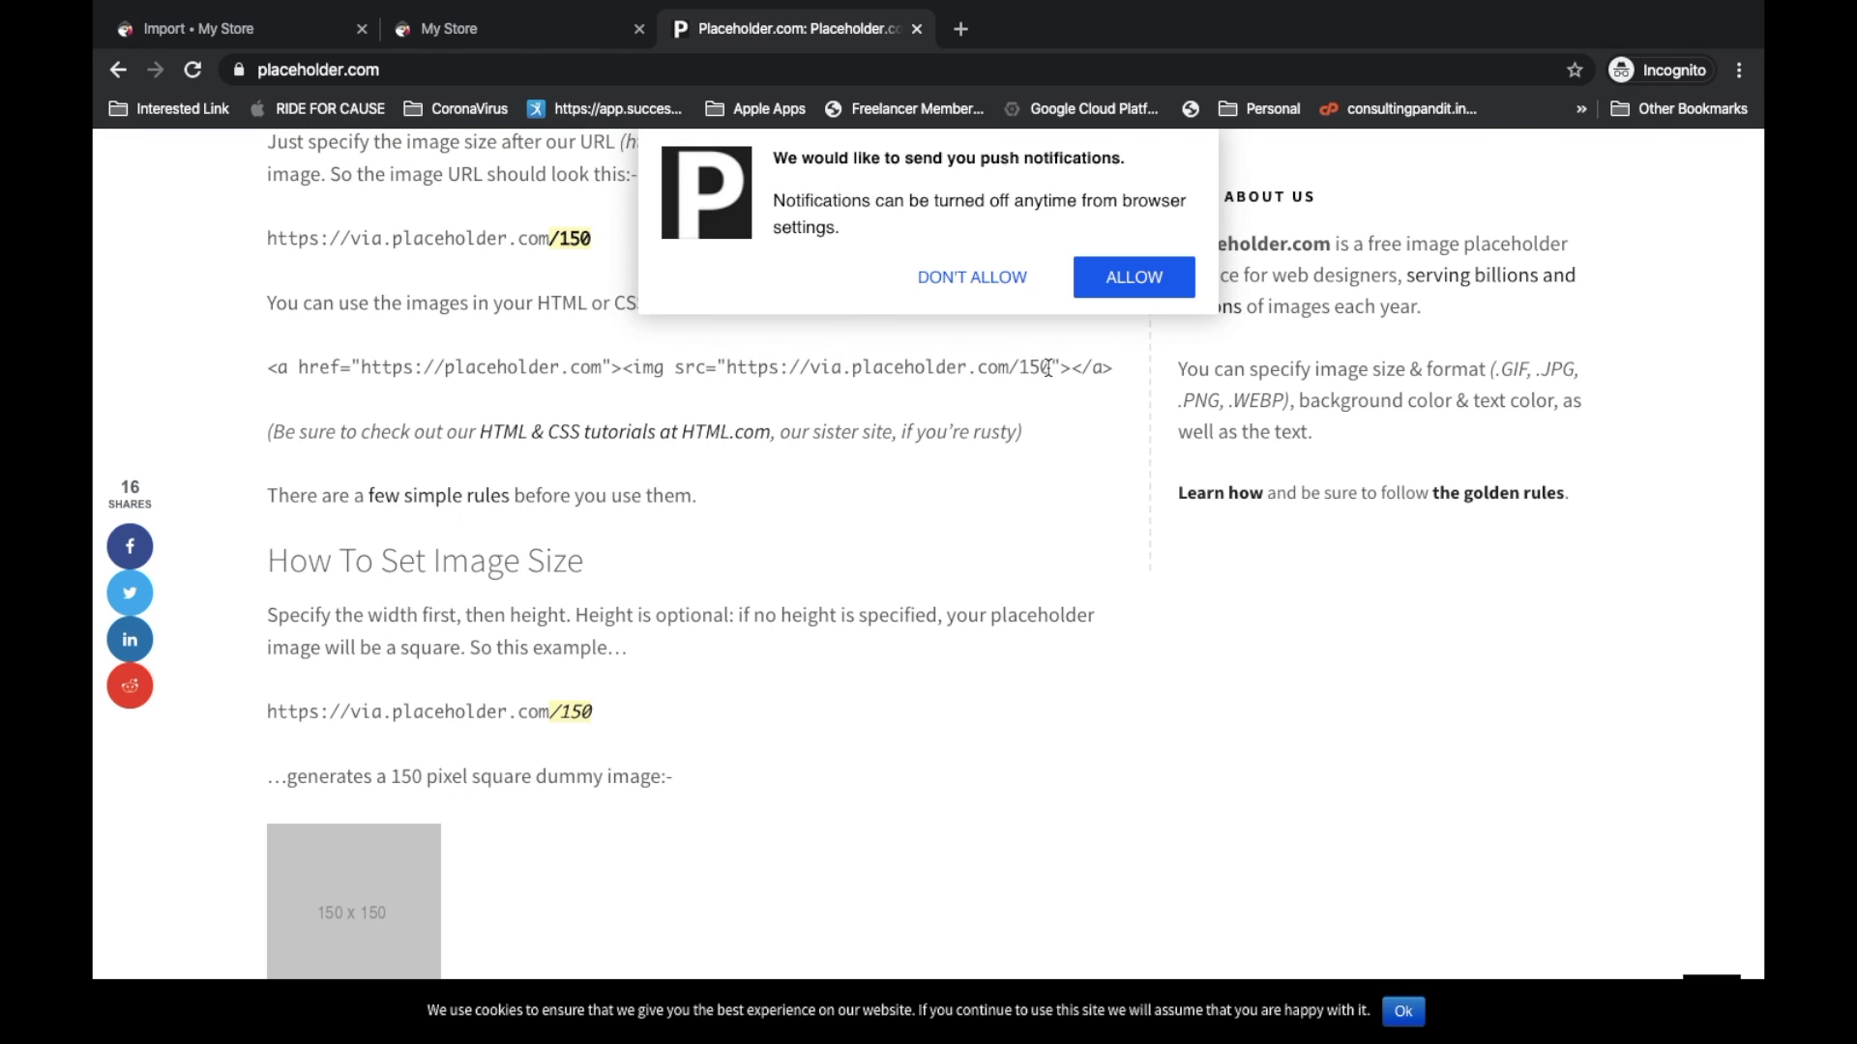
{"action": "left_click", "coordinate": [677, 69]}
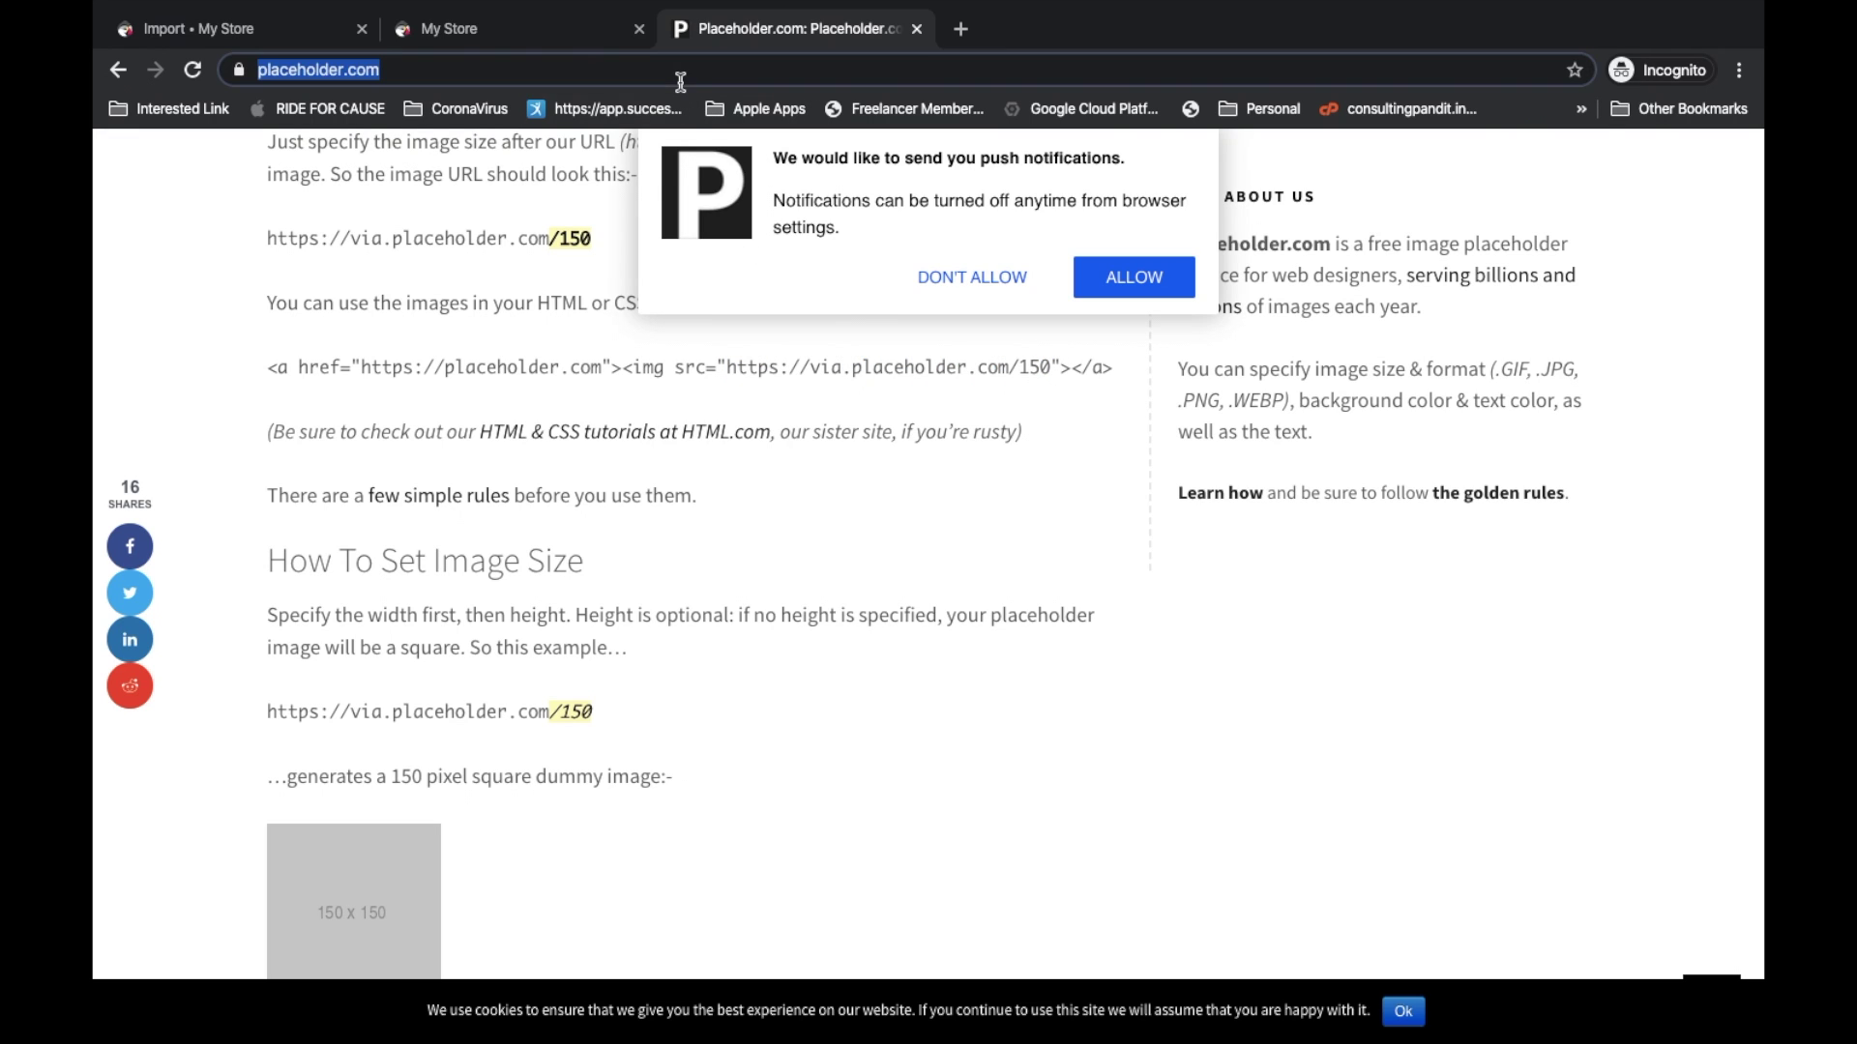
{"action": "key", "text": "Home"}
{"action": "type", "text": "C/O"}
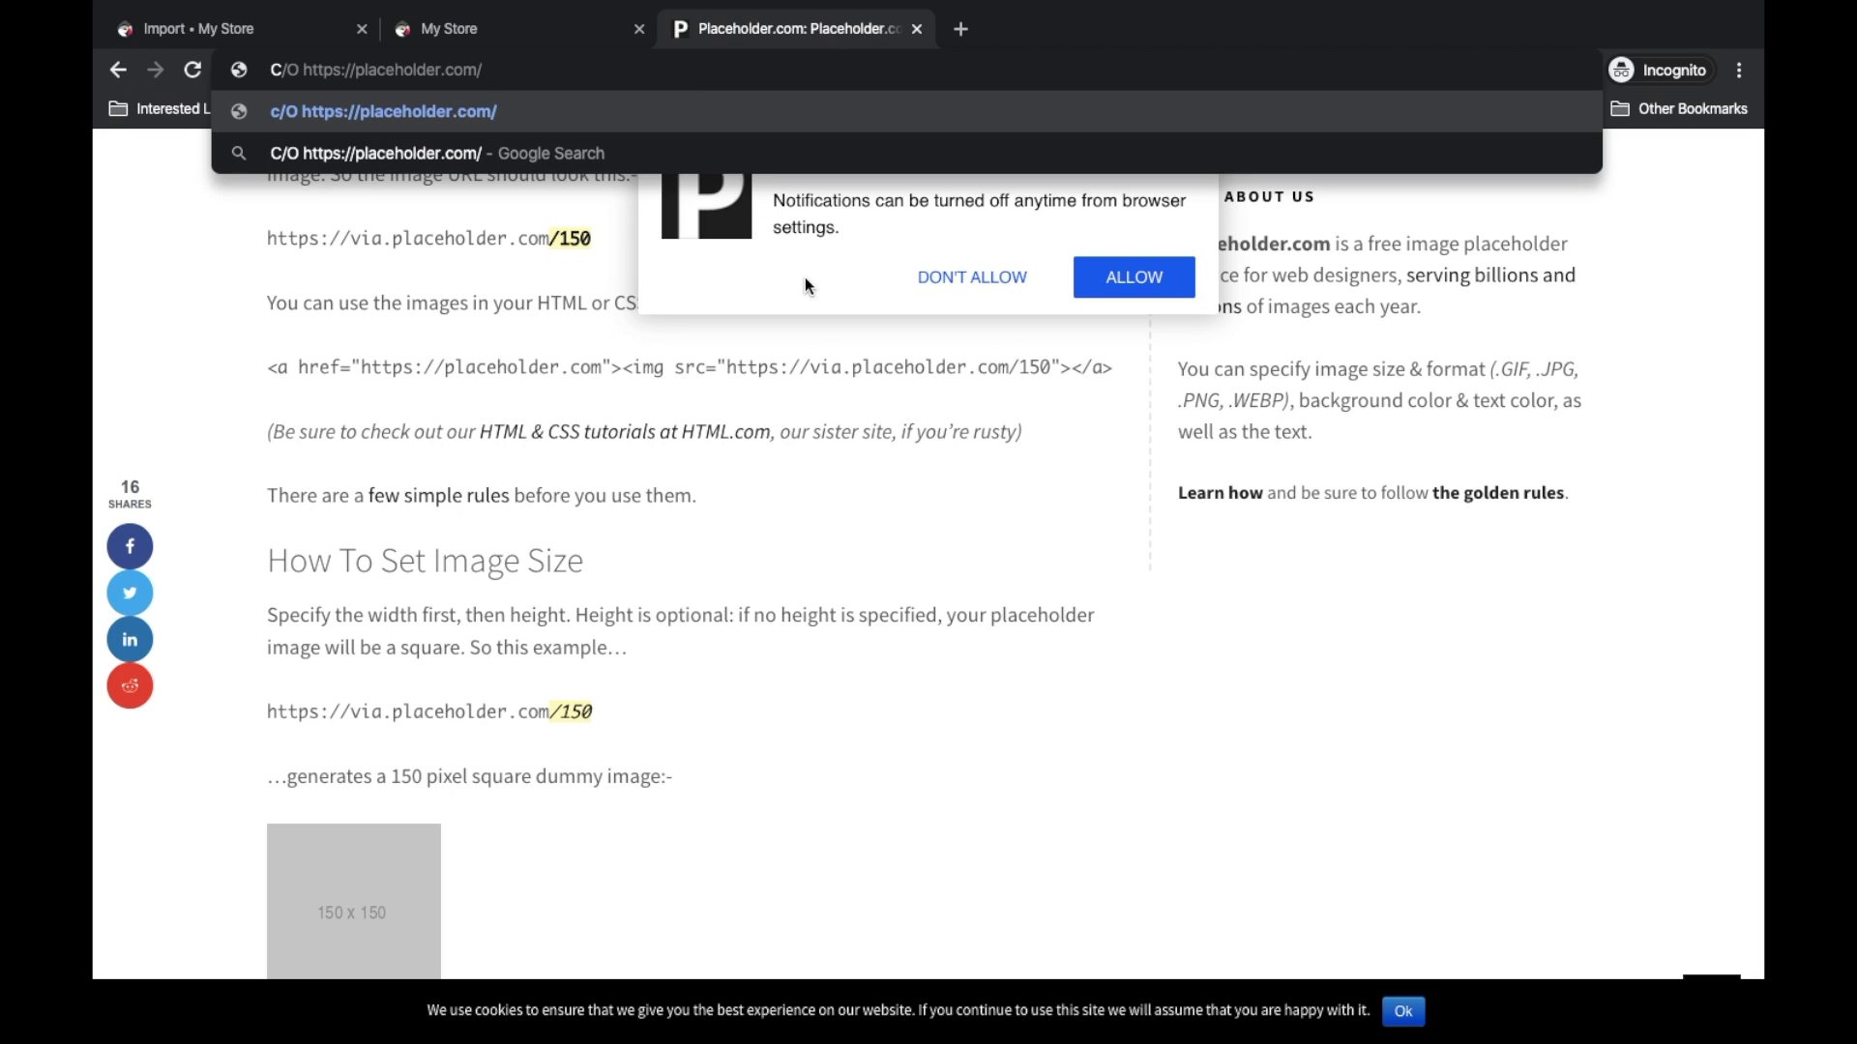
Load the placeholder image via.placeholder.com/1000 in the browser and copy its URL
{"action": "left_click_drag", "start_coordinate": [727, 364], "coordinate": [1047, 360]}
{"action": "left_click", "coordinate": [1047, 360]}
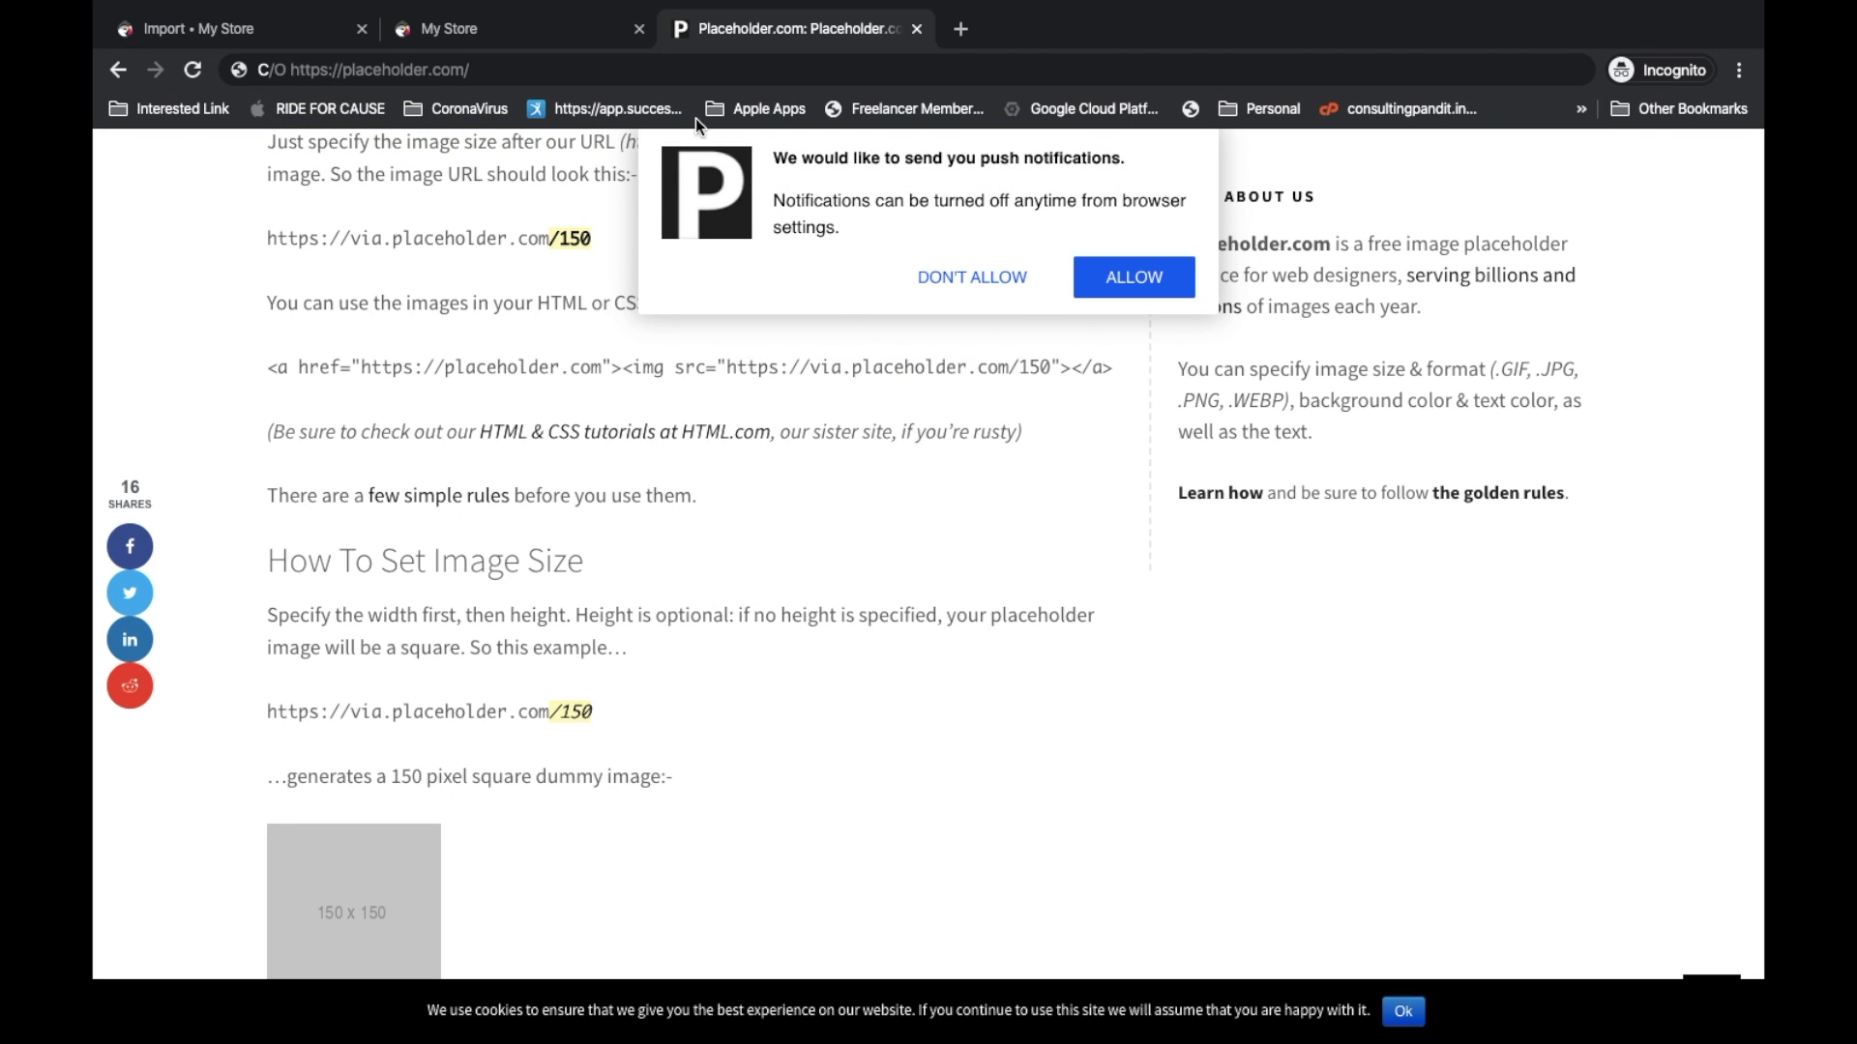
{"action": "left_click", "coordinate": [619, 70]}
{"action": "left_click", "coordinate": [619, 70]}
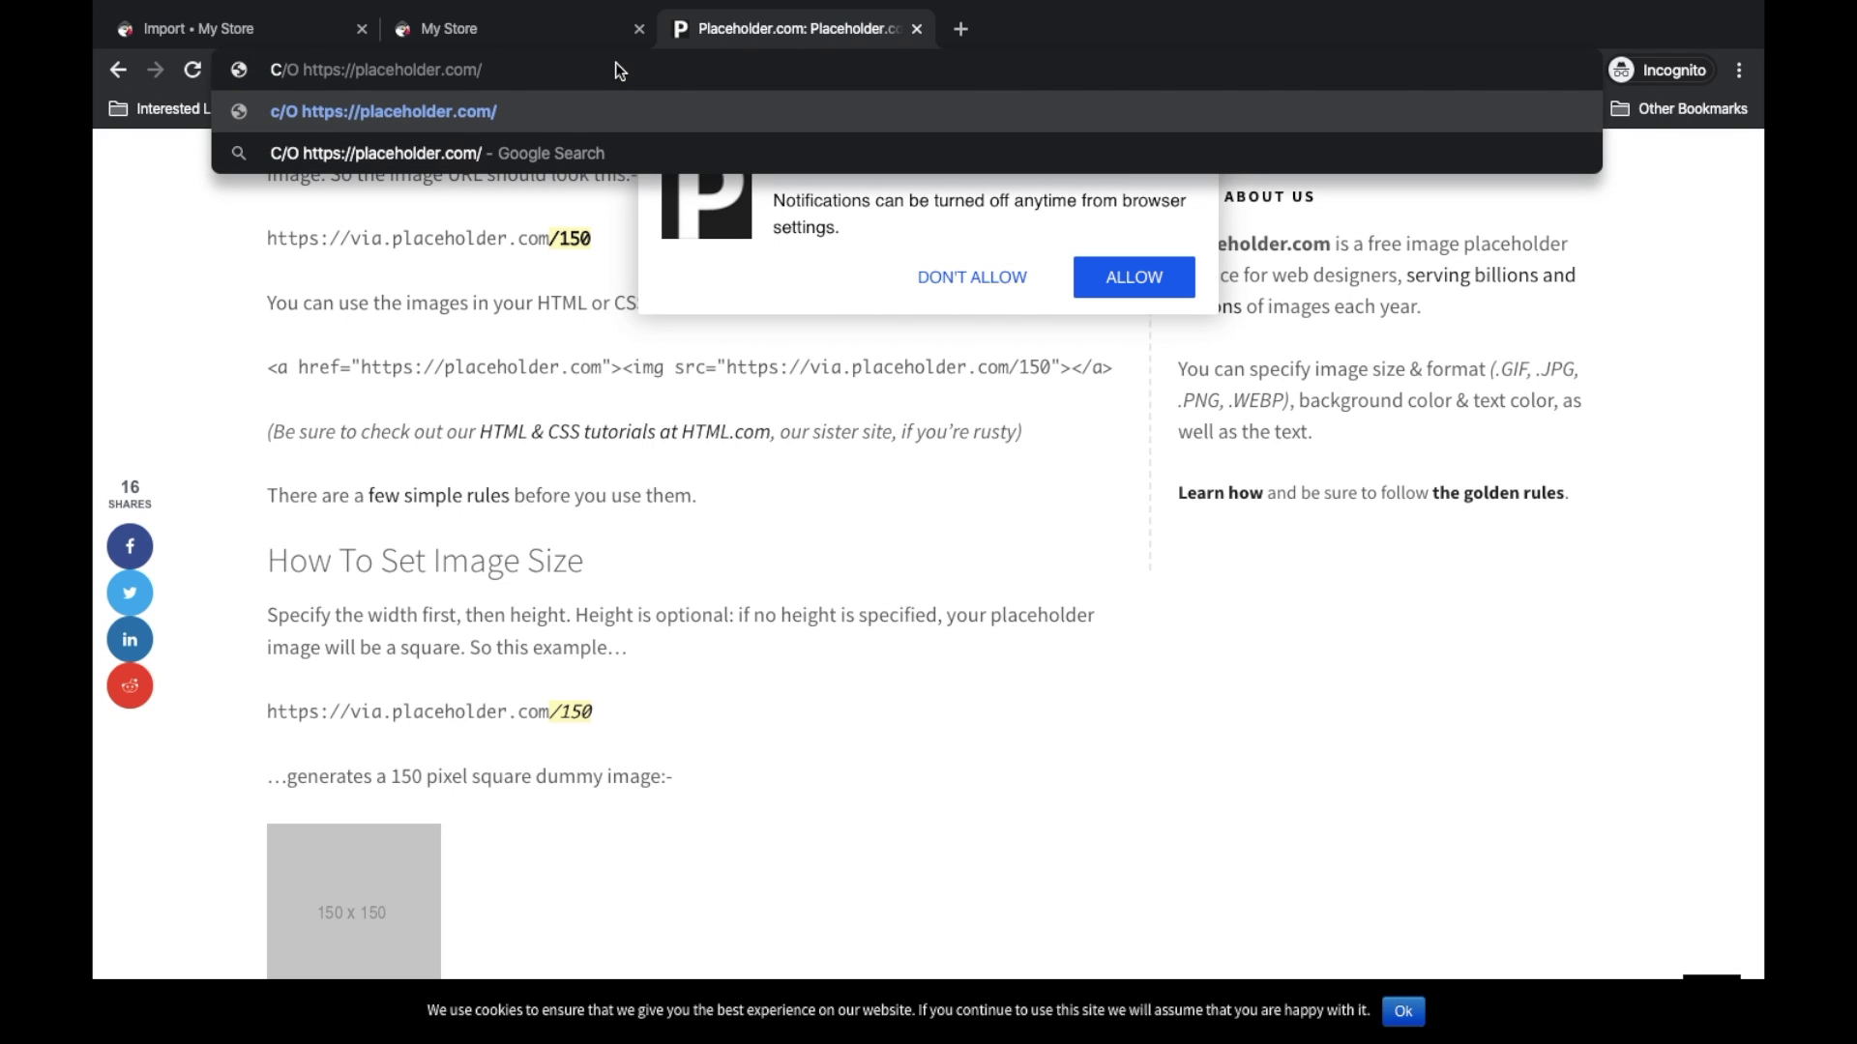
{"action": "key", "text": "ctrl+a"}
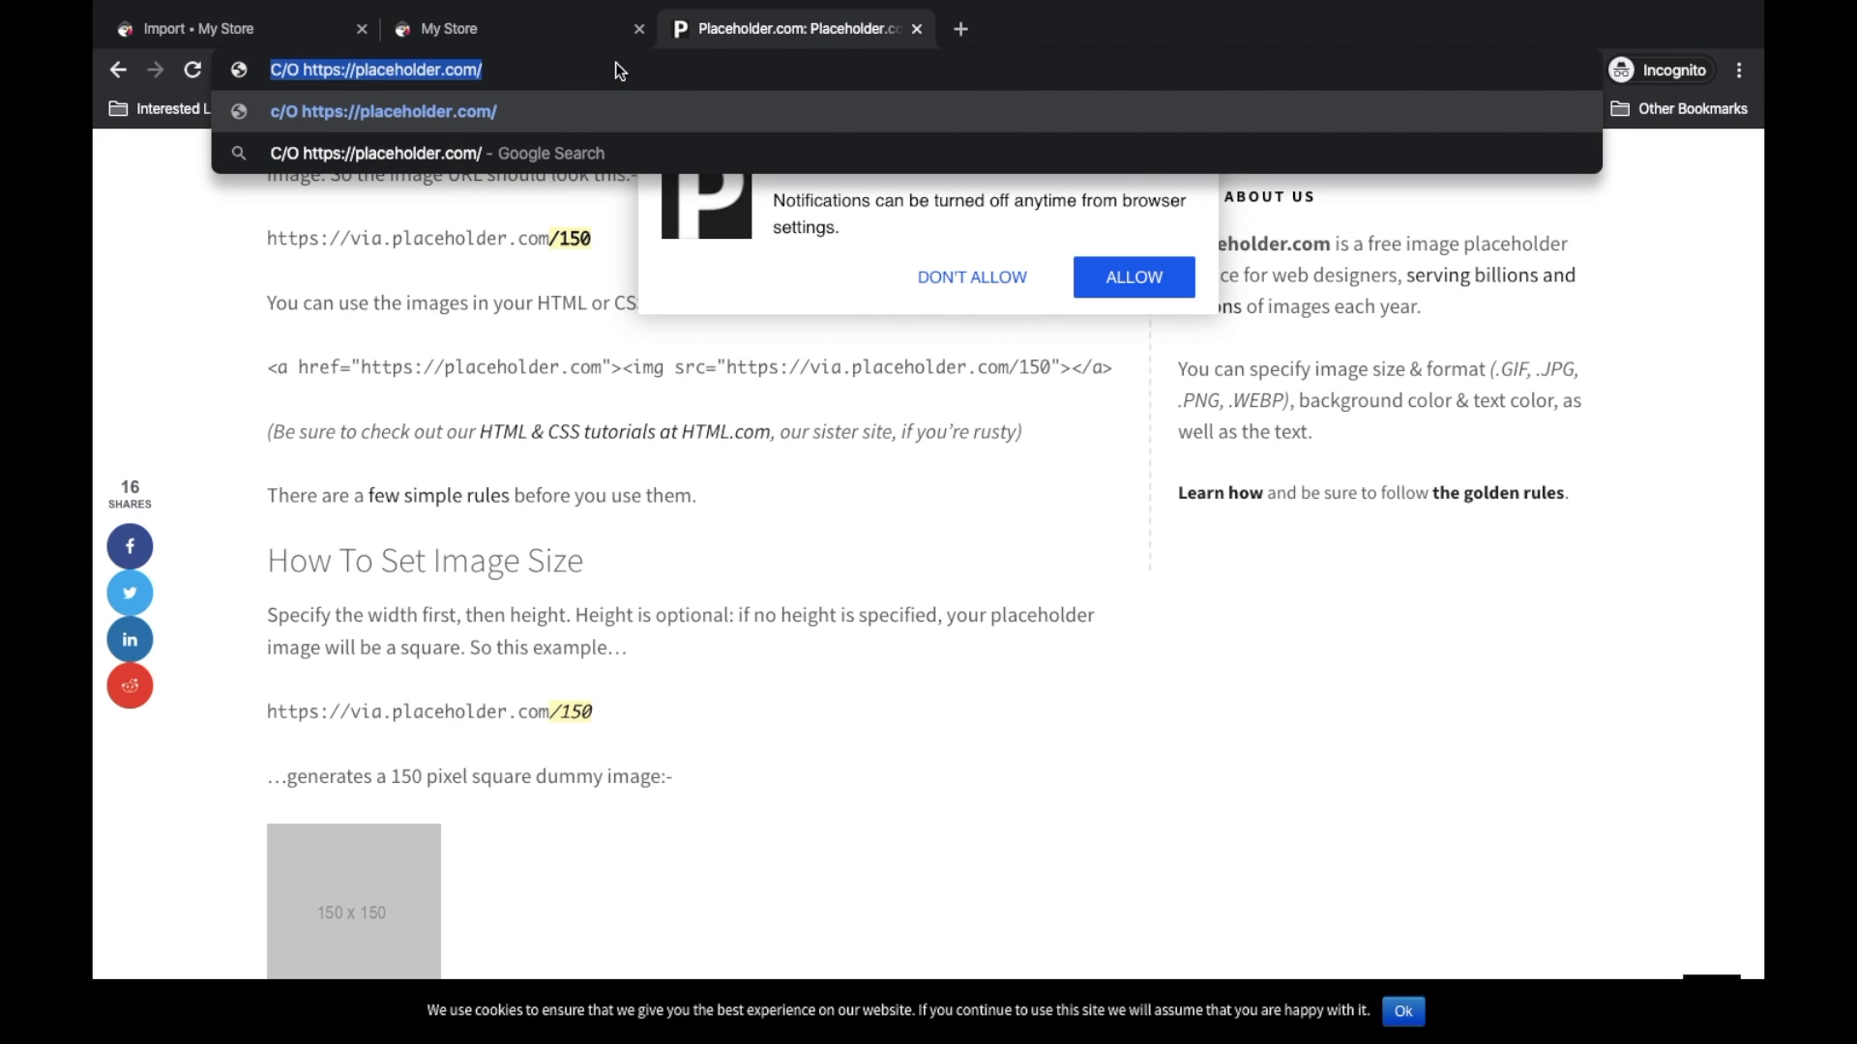
{"action": "type", "text": "via"}
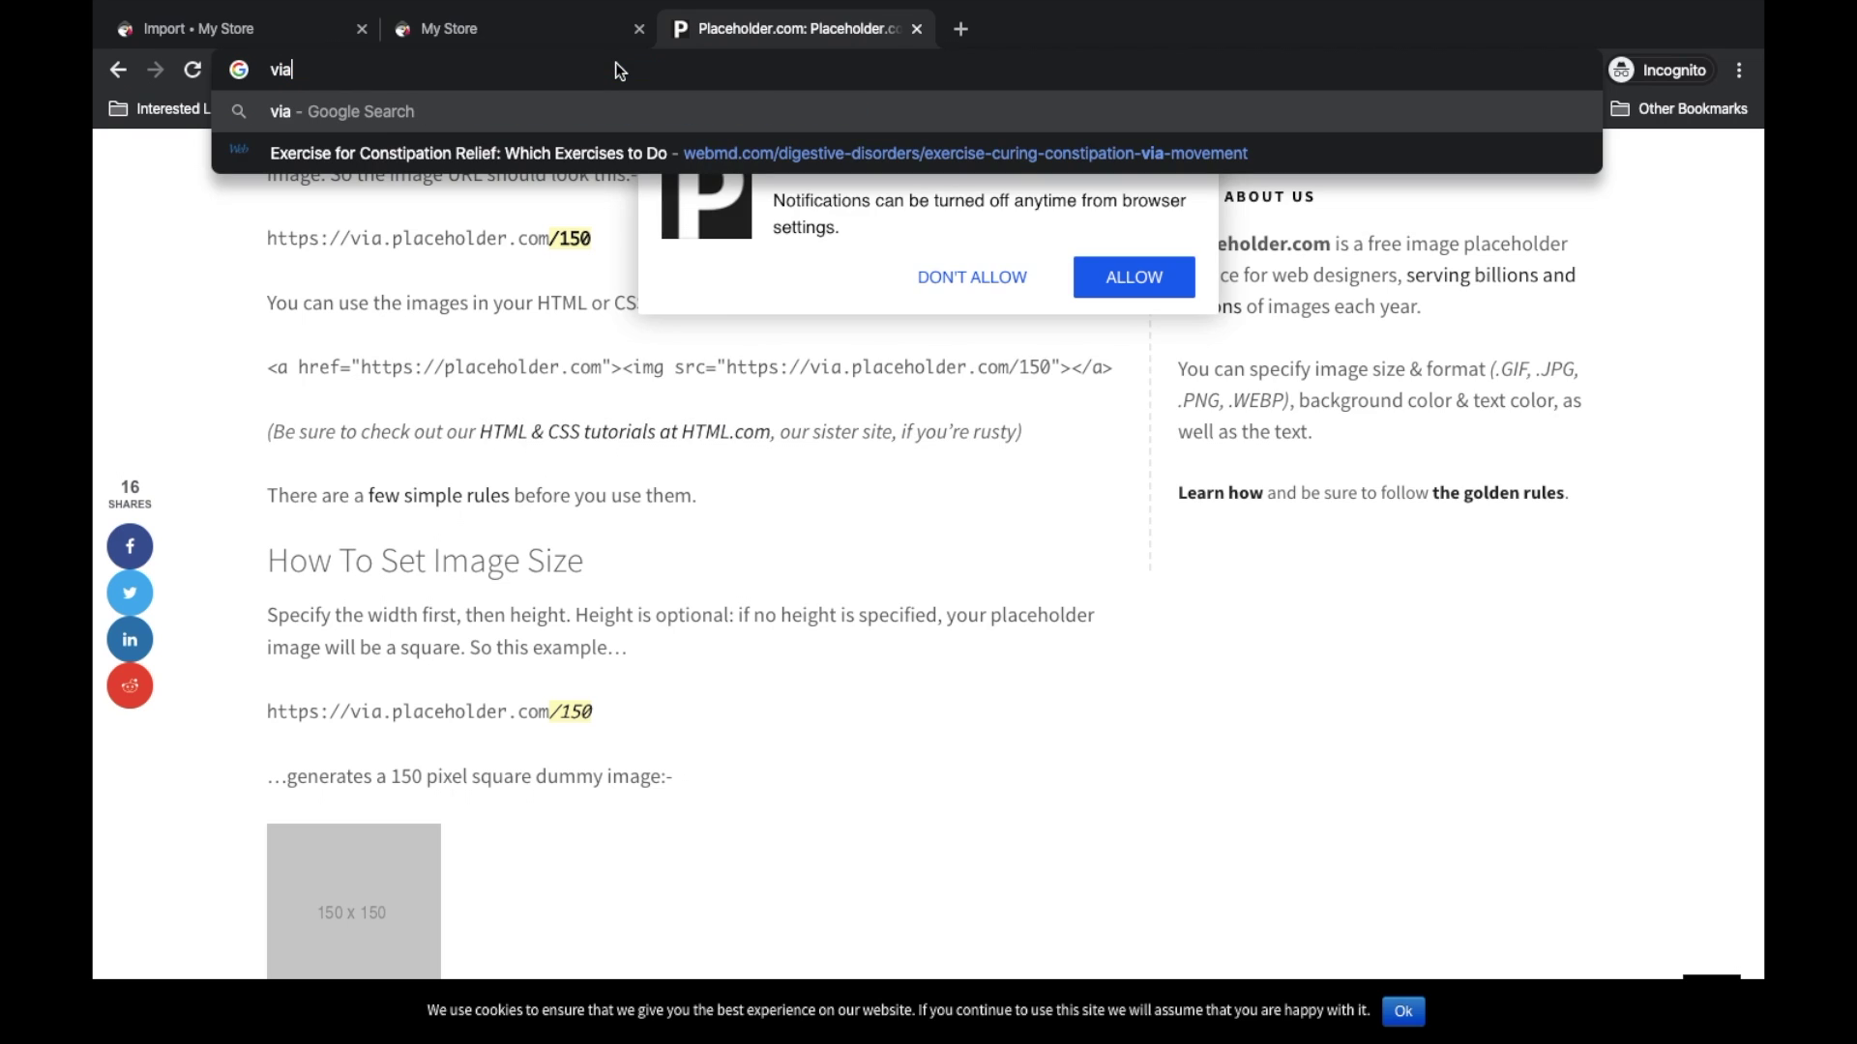
{"action": "type", "text": ".plac"}
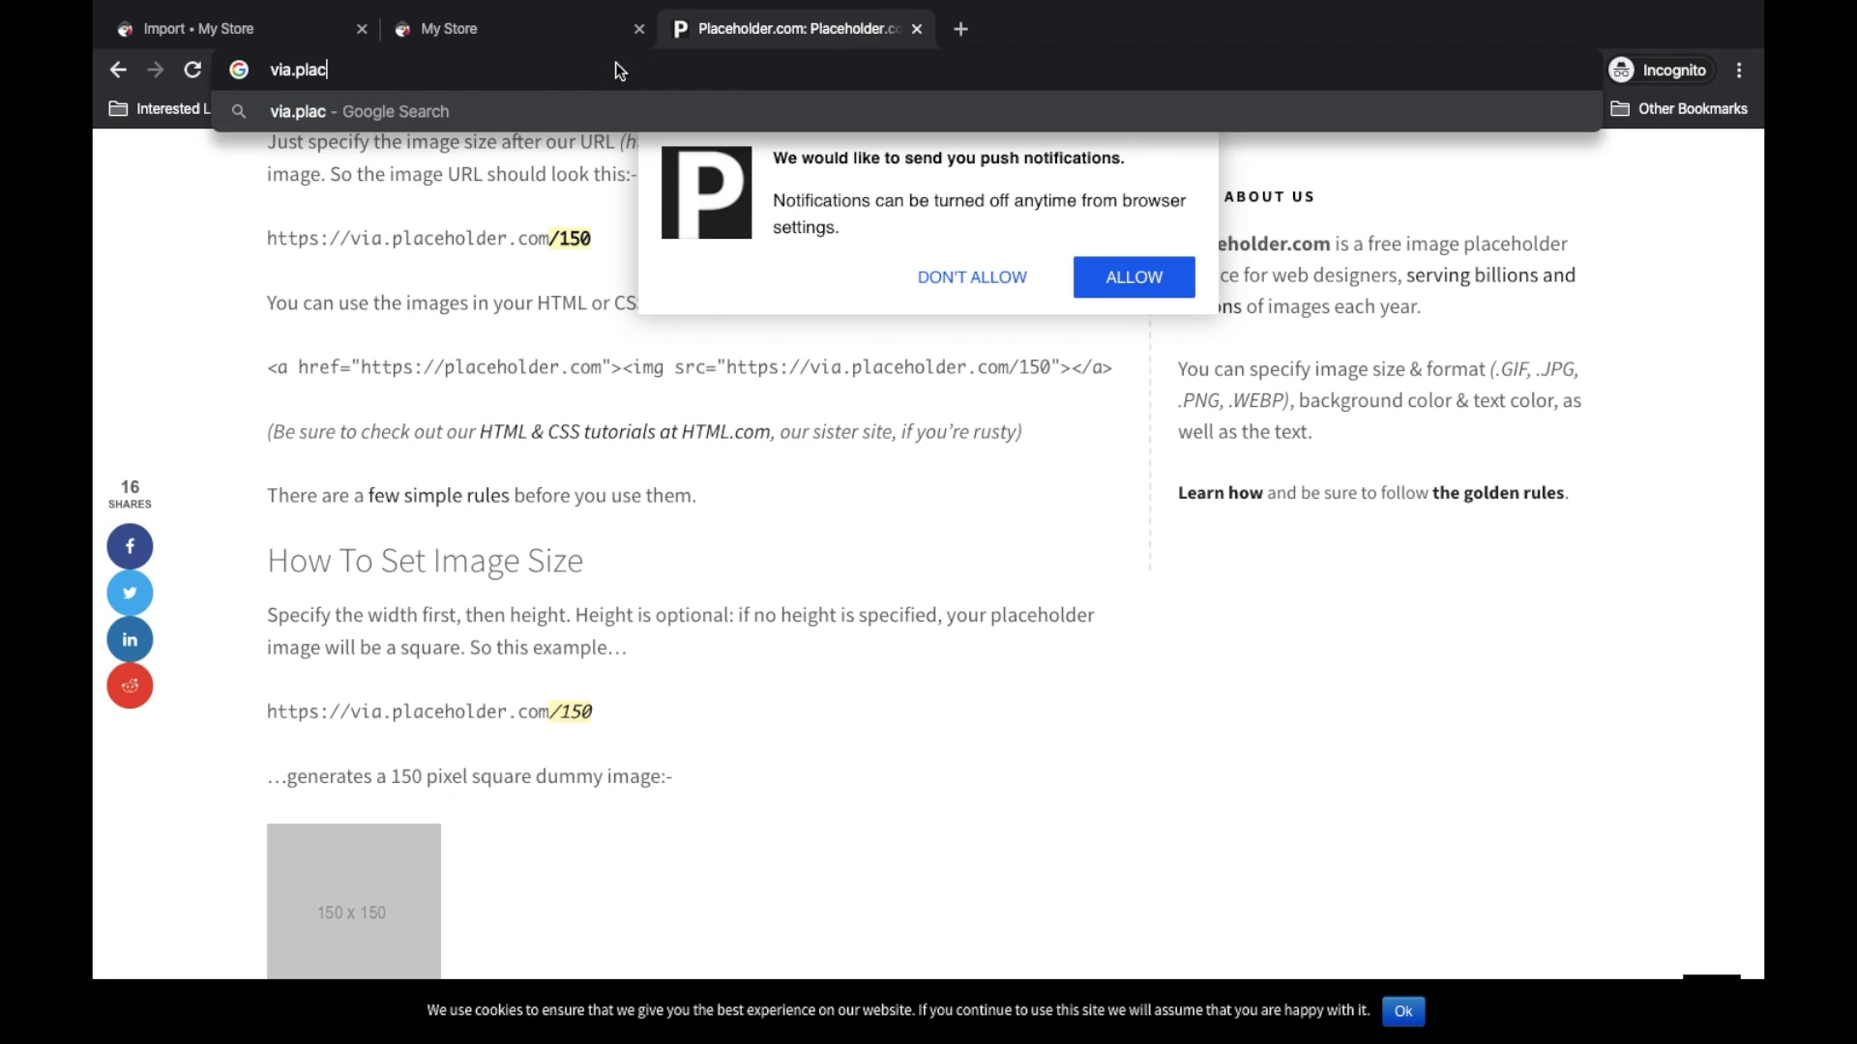
{"action": "type", "text": "eholder.com/"}
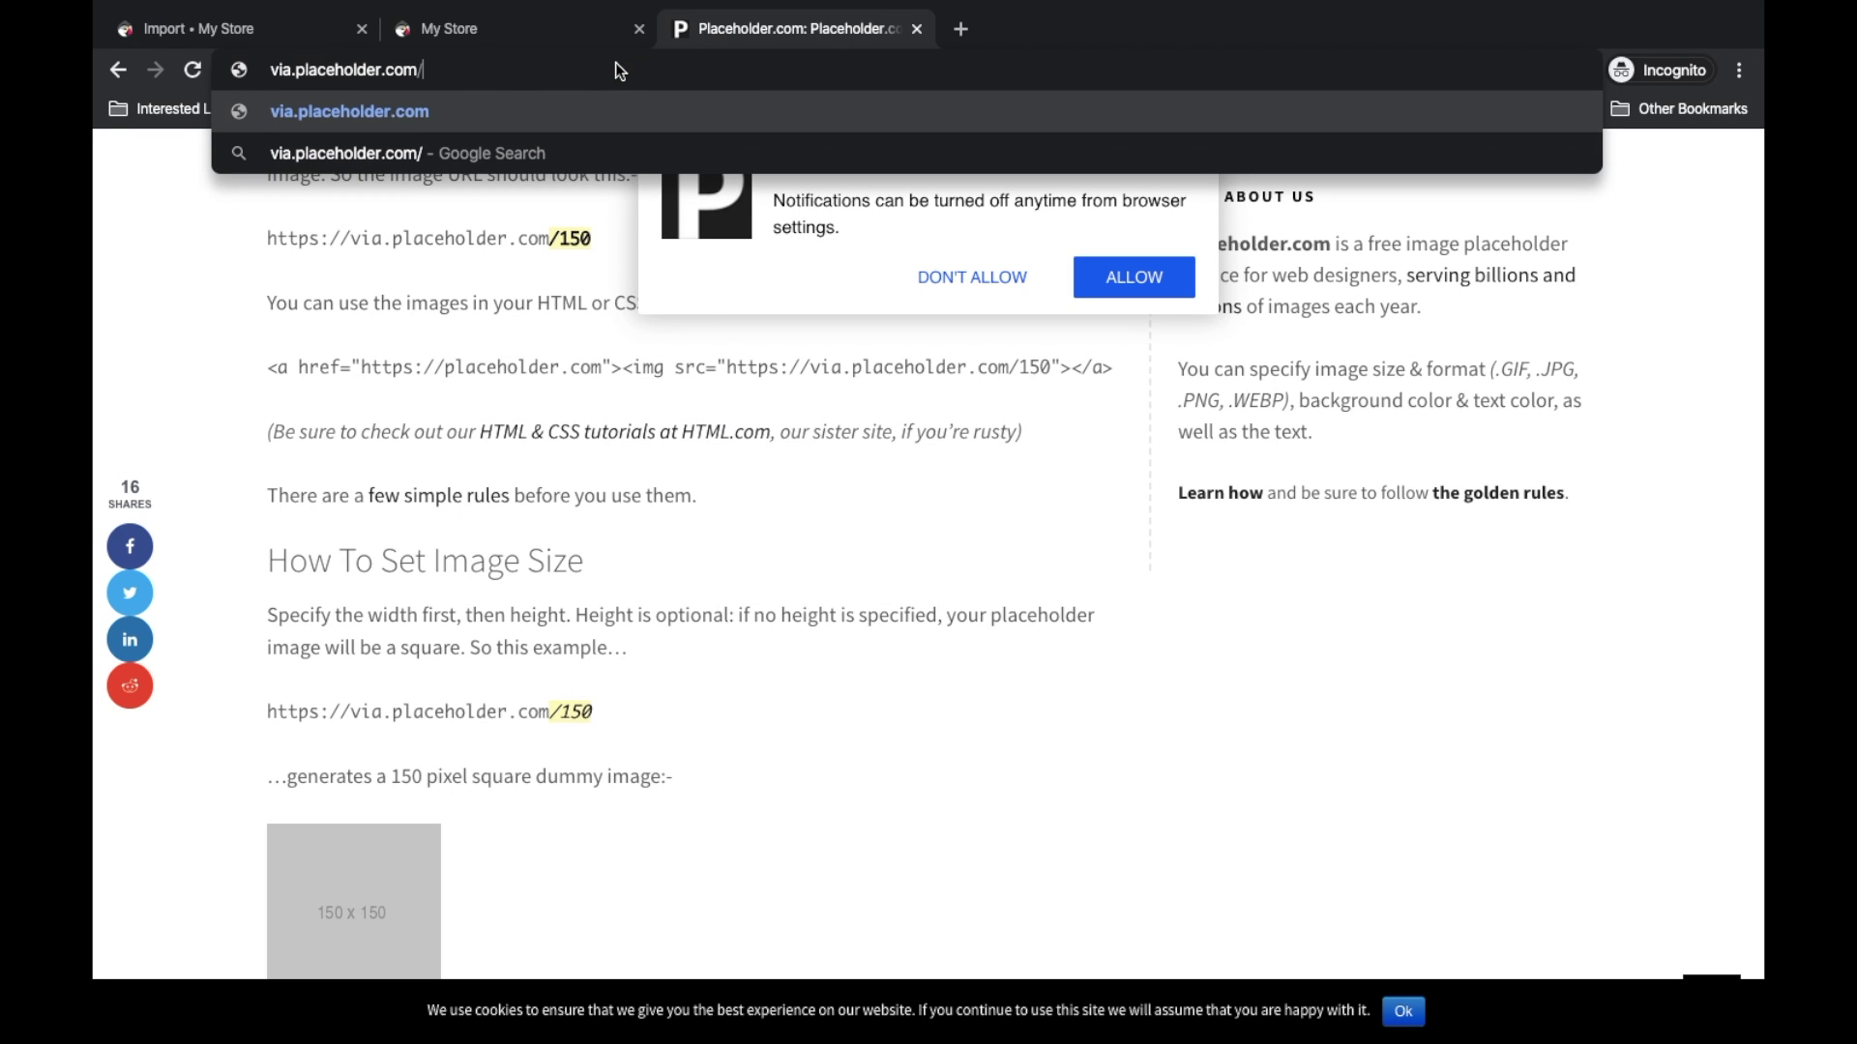
{"action": "type", "text": "1000"}
{"action": "key", "text": "Return"}
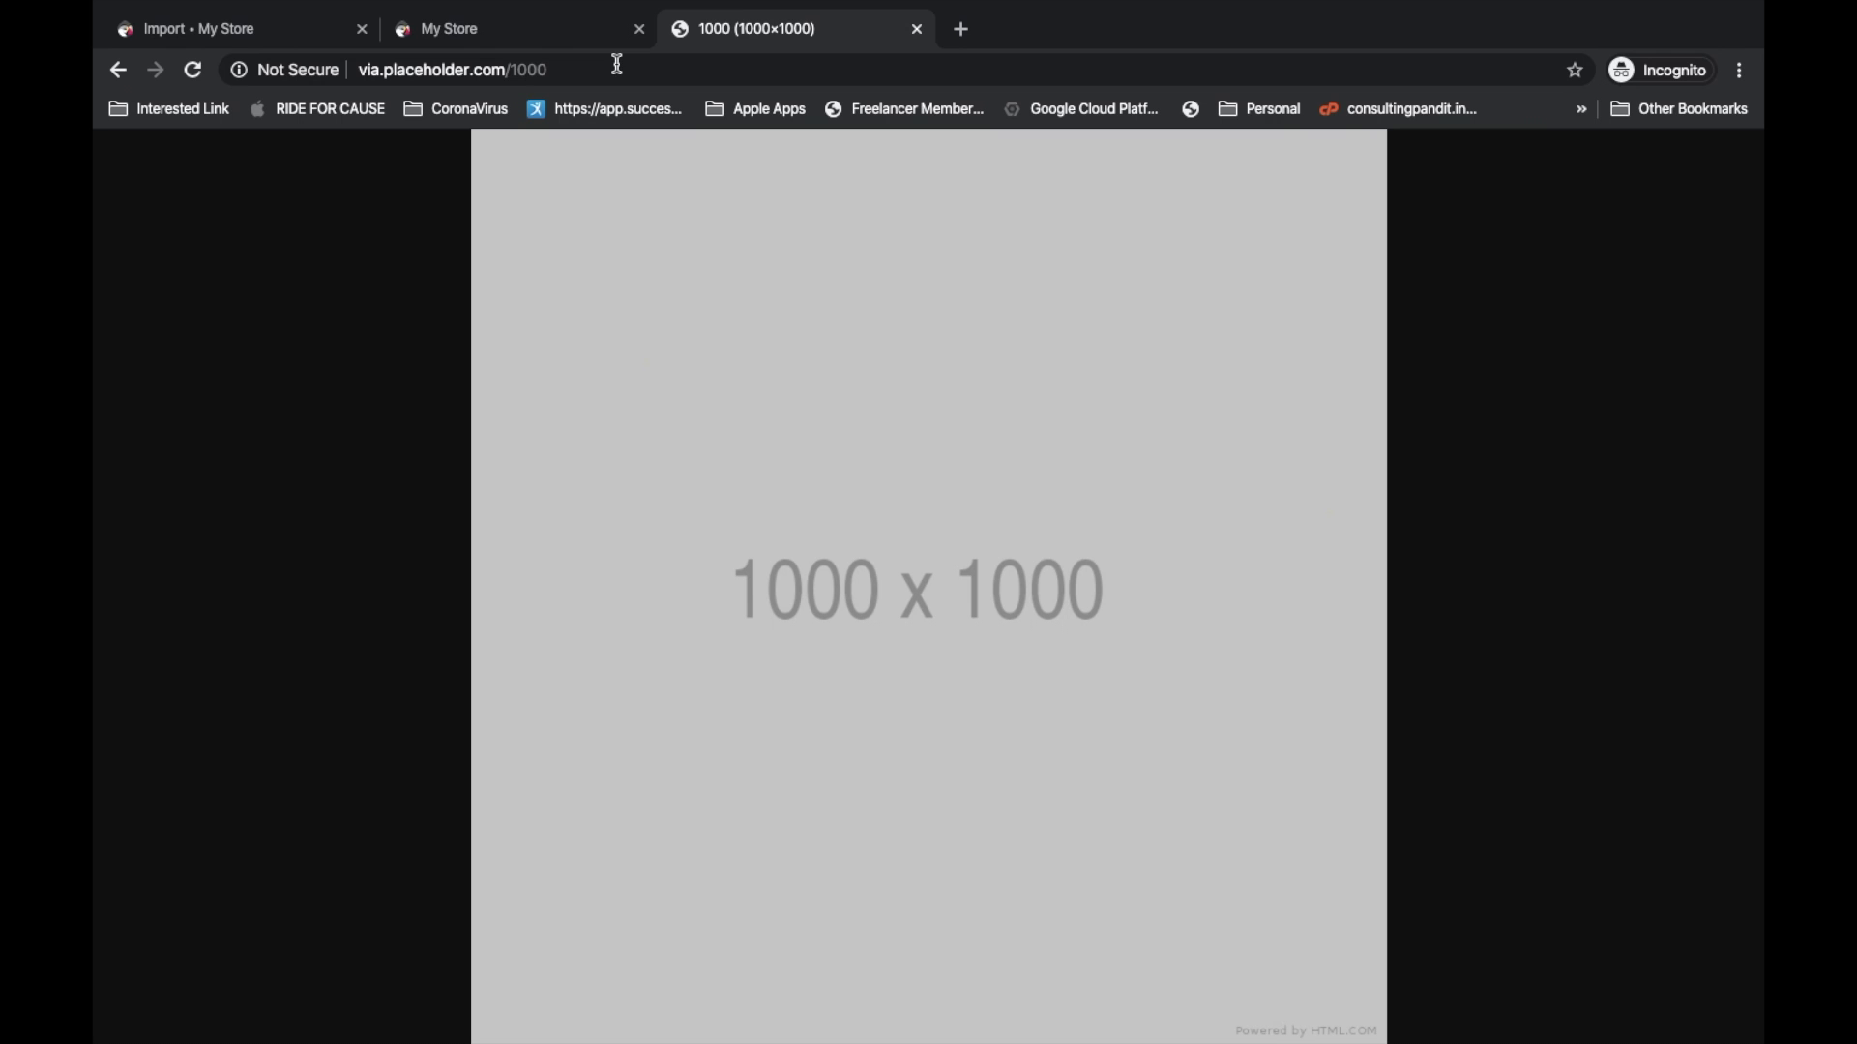
{"action": "left_click", "coordinate": [585, 64]}
{"action": "key", "text": "super+c"}
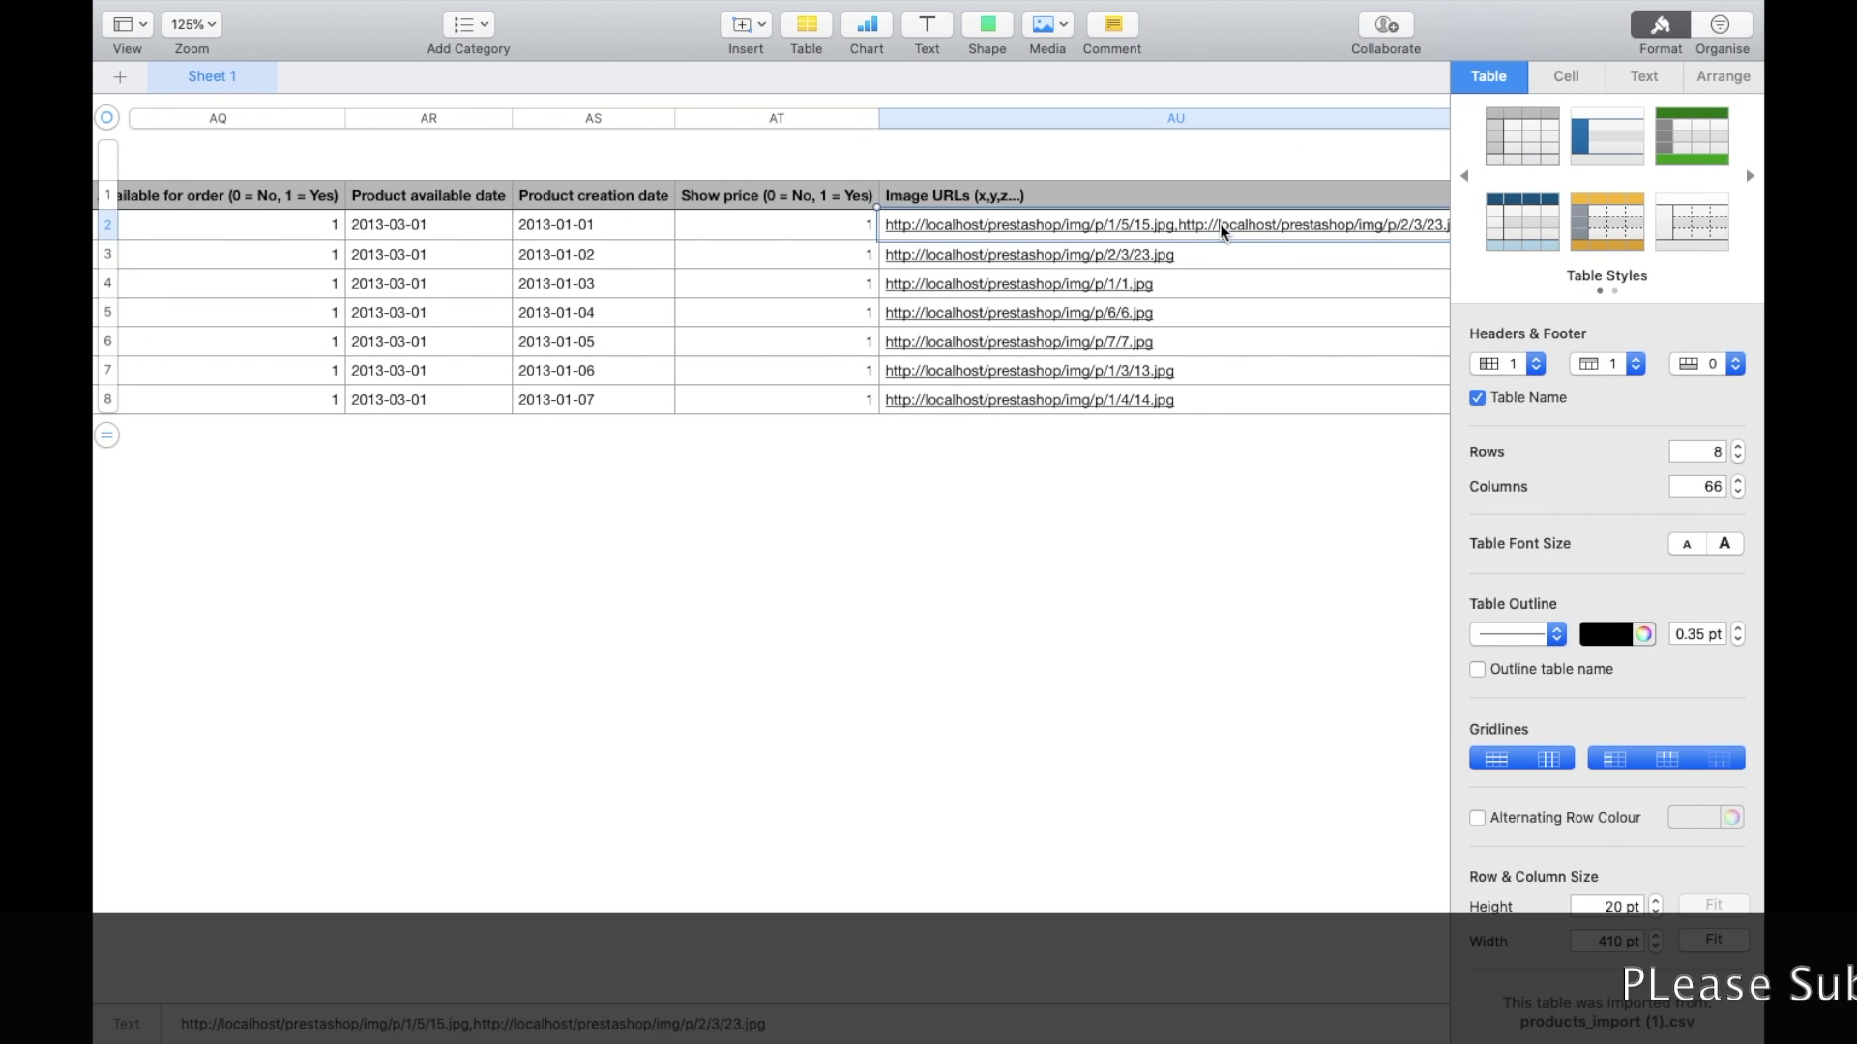
{"action": "left_click", "coordinate": [1220, 224]}
{"action": "key", "text": "super+w"}
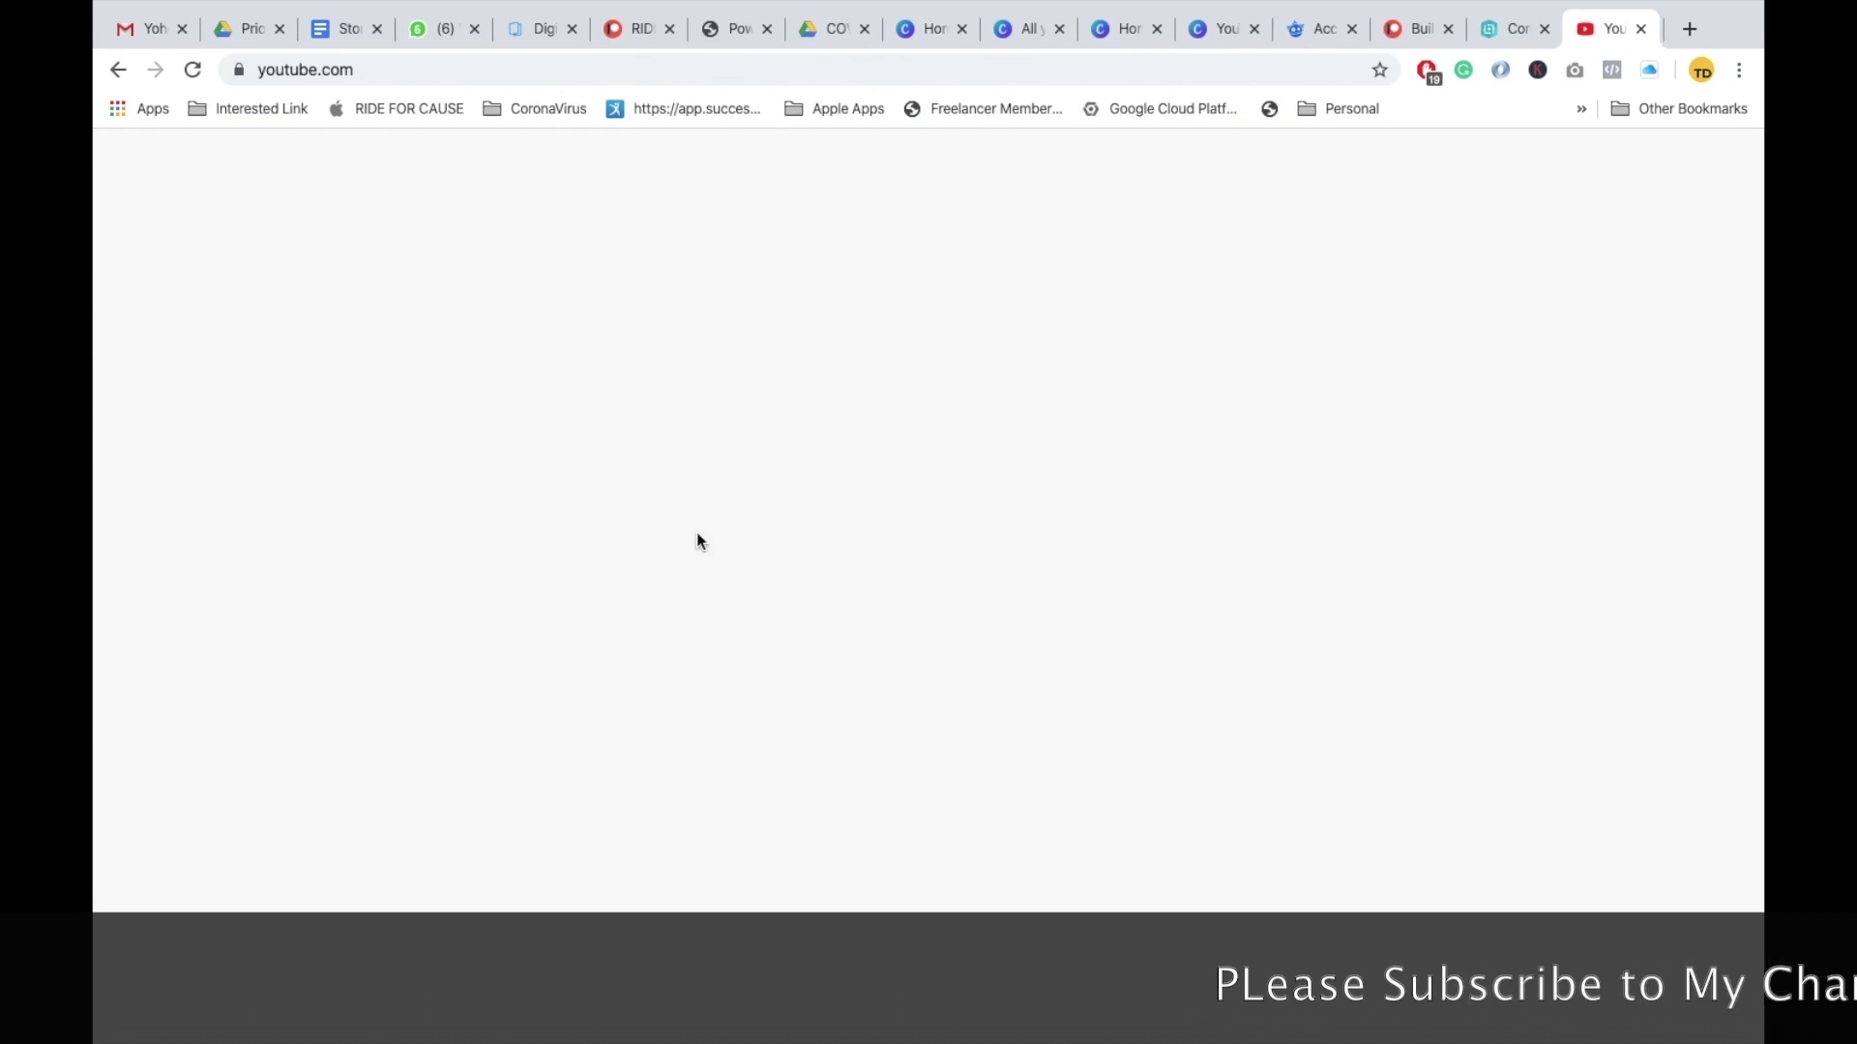
{"action": "key", "text": "super+Tab"}
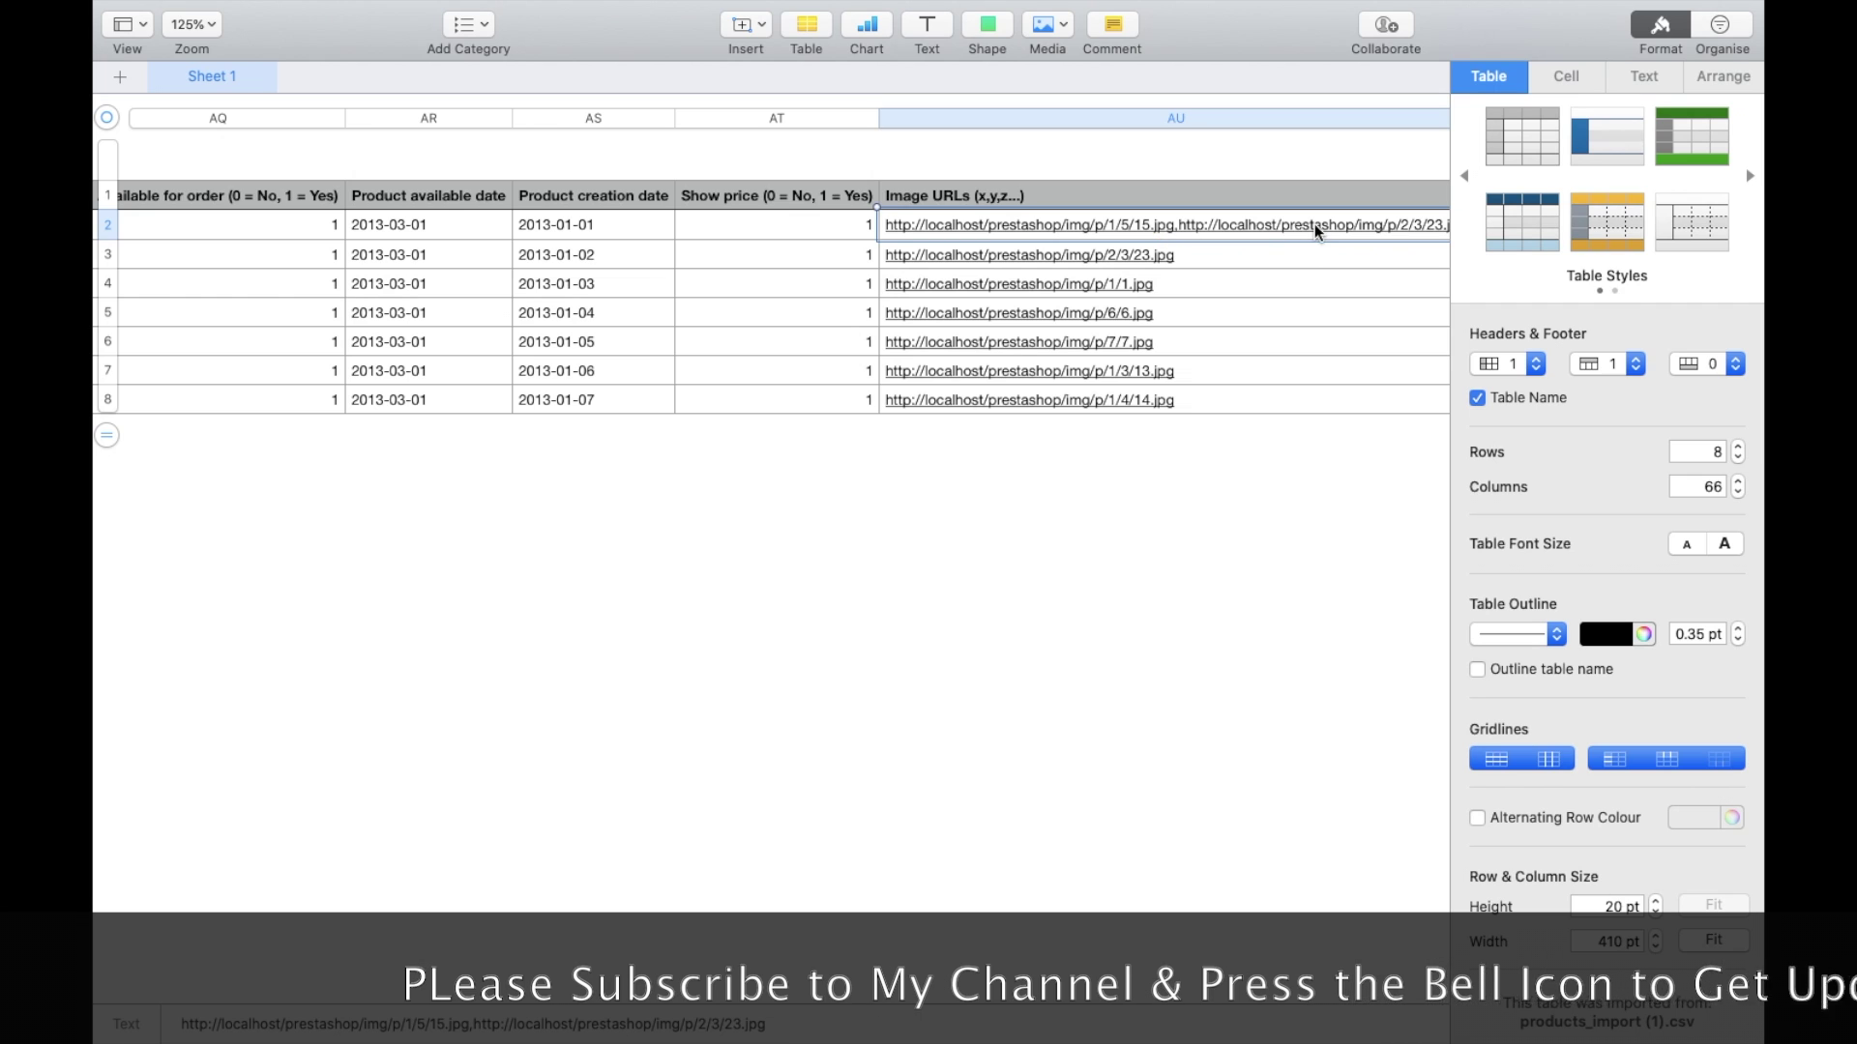
{"action": "scroll", "coordinate": [1277, 225], "scroll_direction": "right", "scroll_amount": 1}
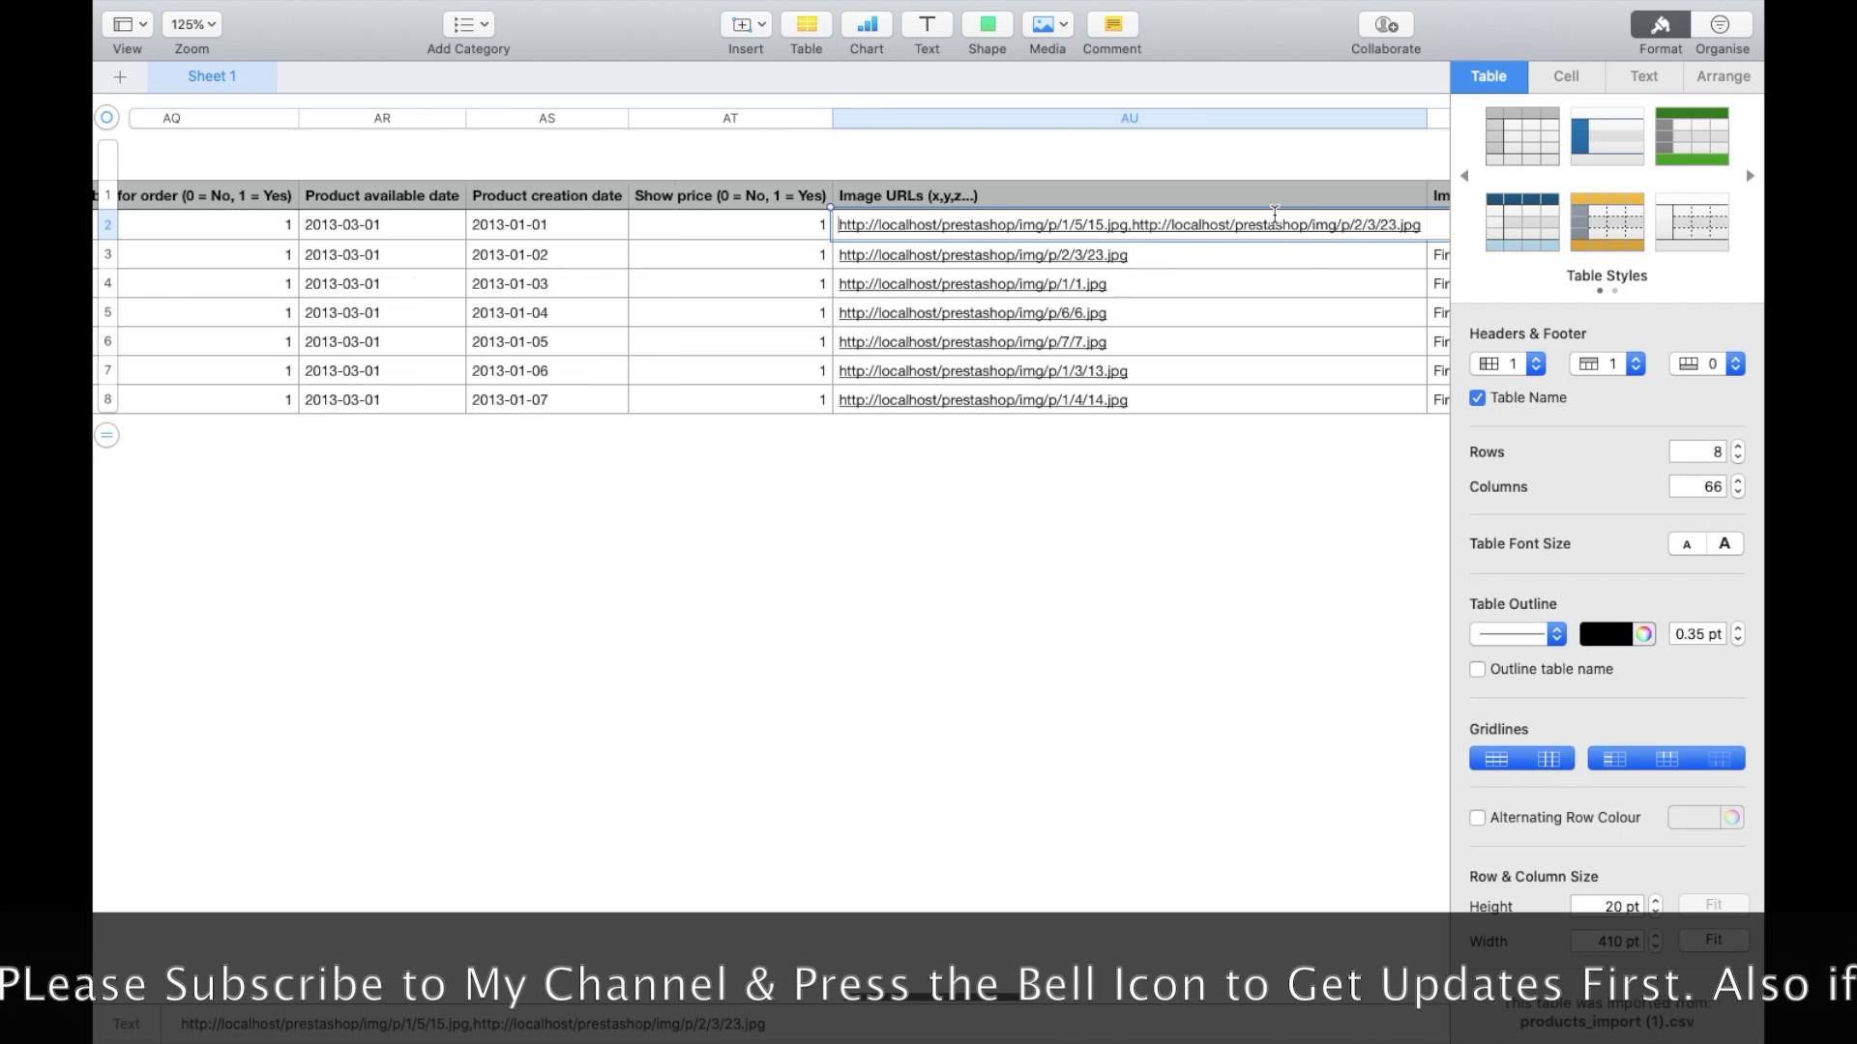
{"action": "key", "text": "super+a"}
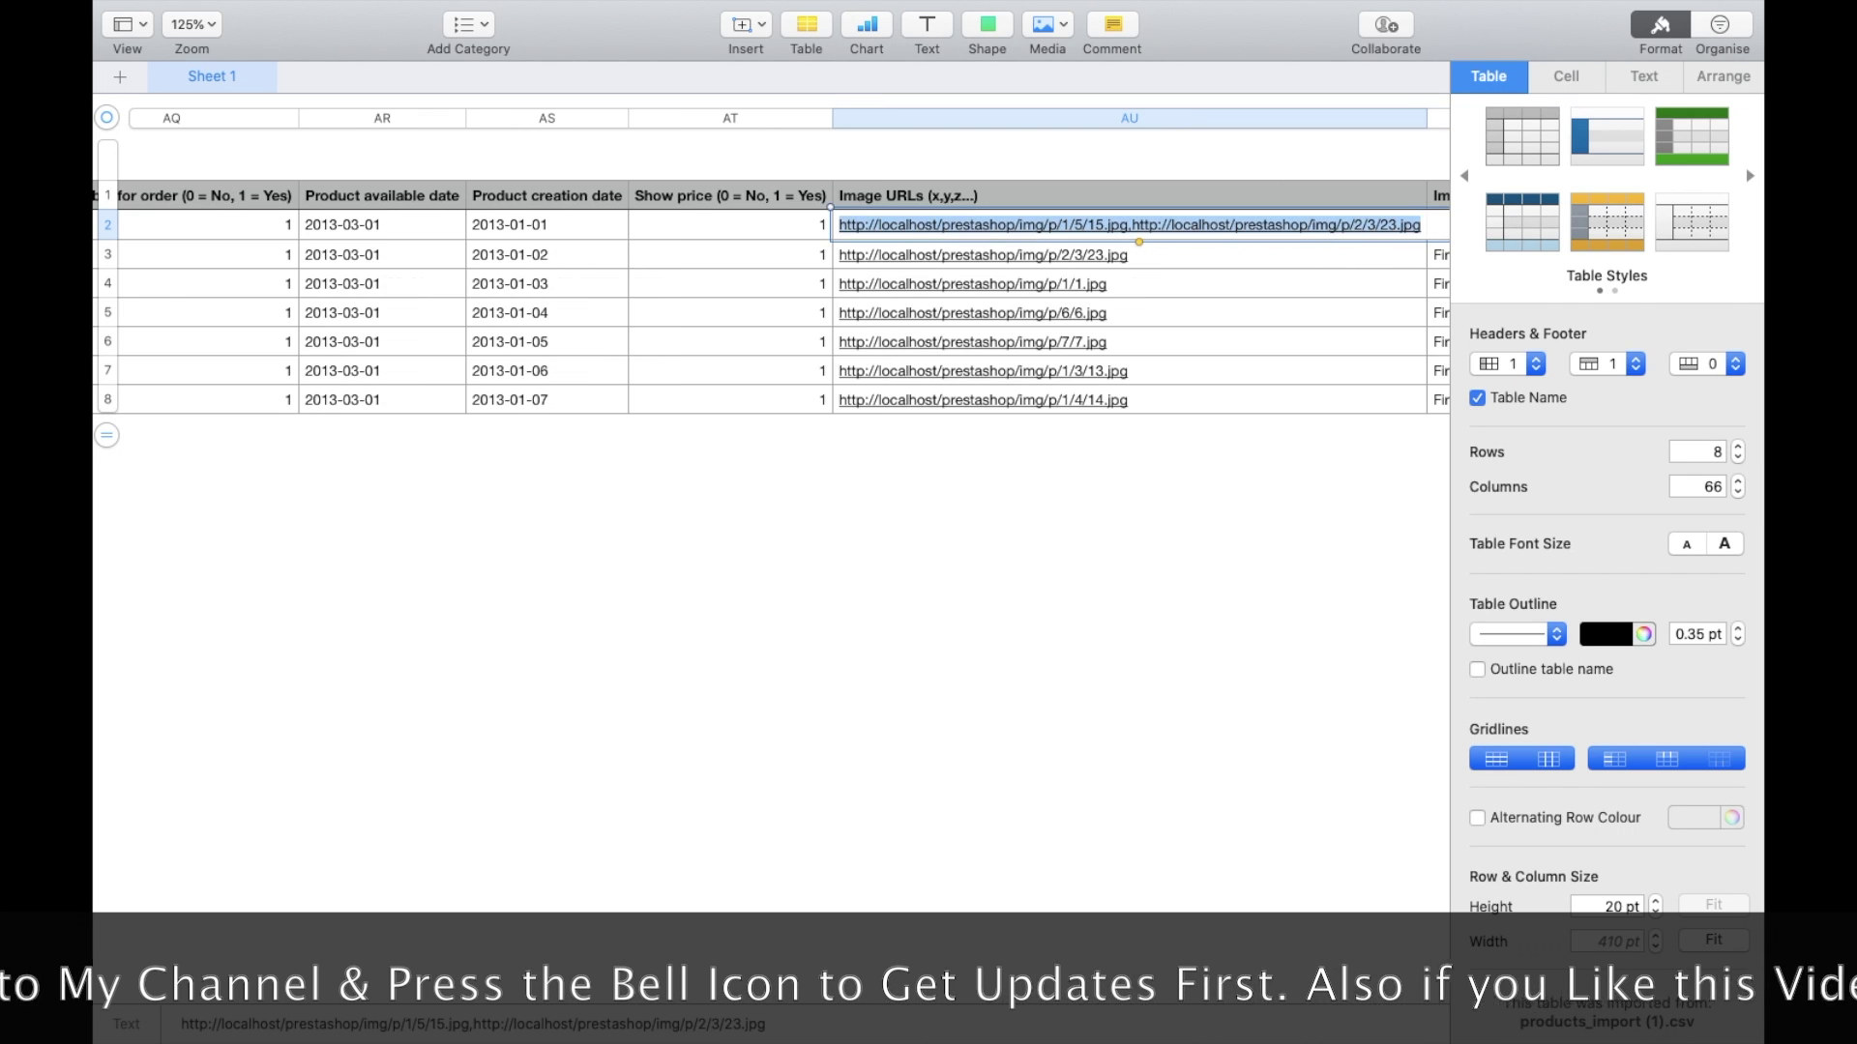
{"action": "key", "text": "BackSpace"}
{"action": "key", "text": "super+v"}
{"action": "type", "text": ","}
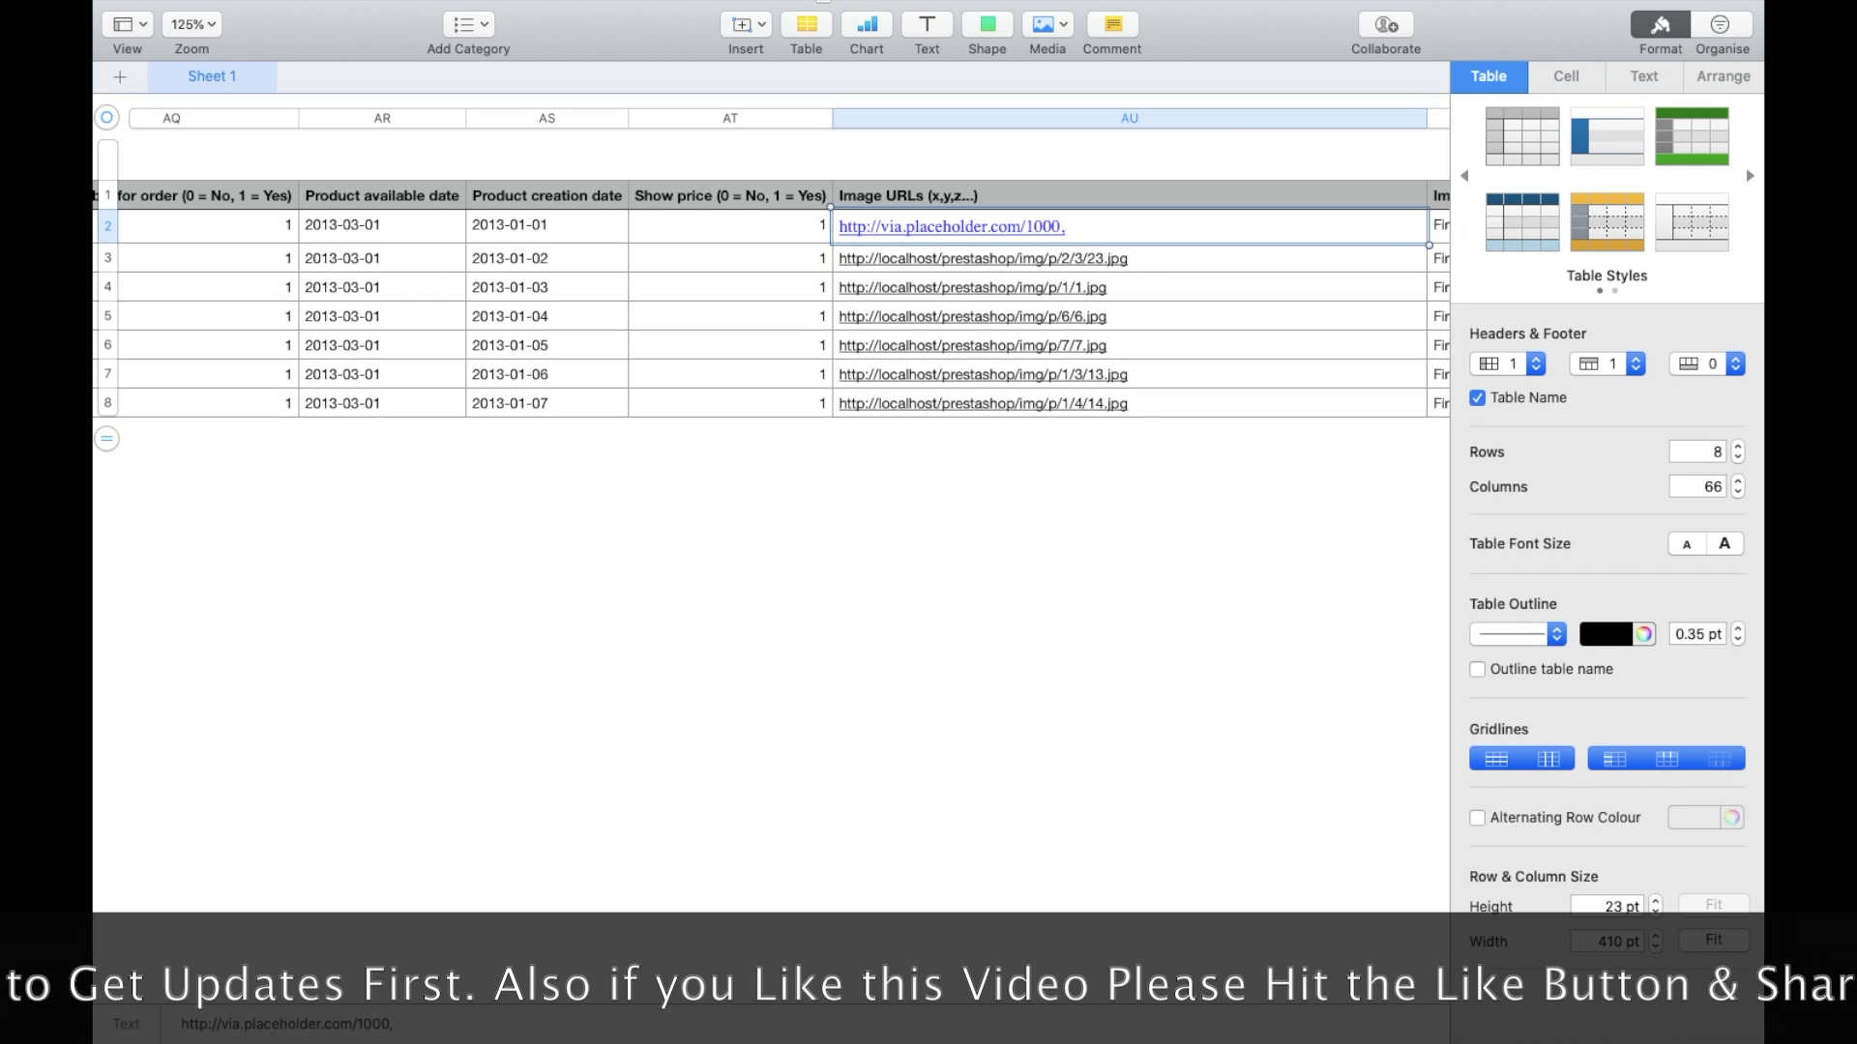
{"action": "type", "text": "http://via.placeholder.com/100"}
{"action": "left_click_drag", "start_coordinate": [1131, 246], "coordinate": [1125, 435]}
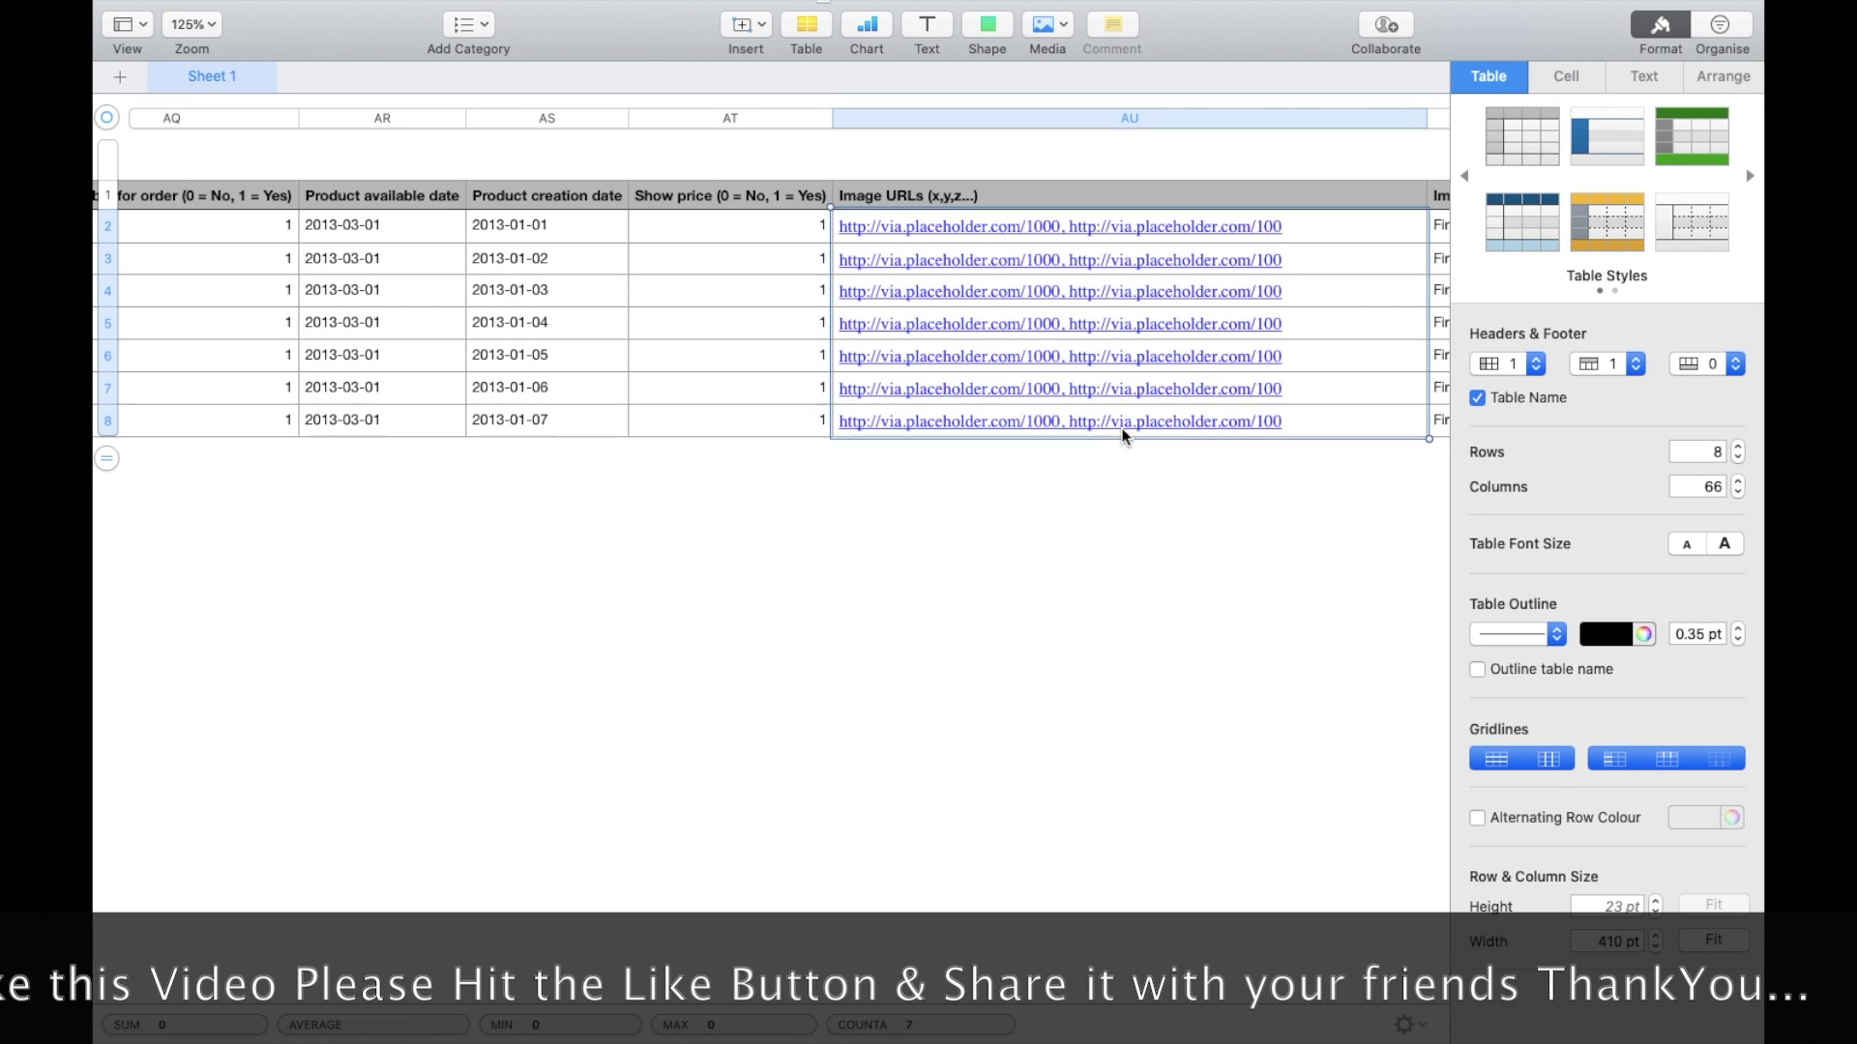
{"action": "left_click", "coordinate": [1116, 547]}
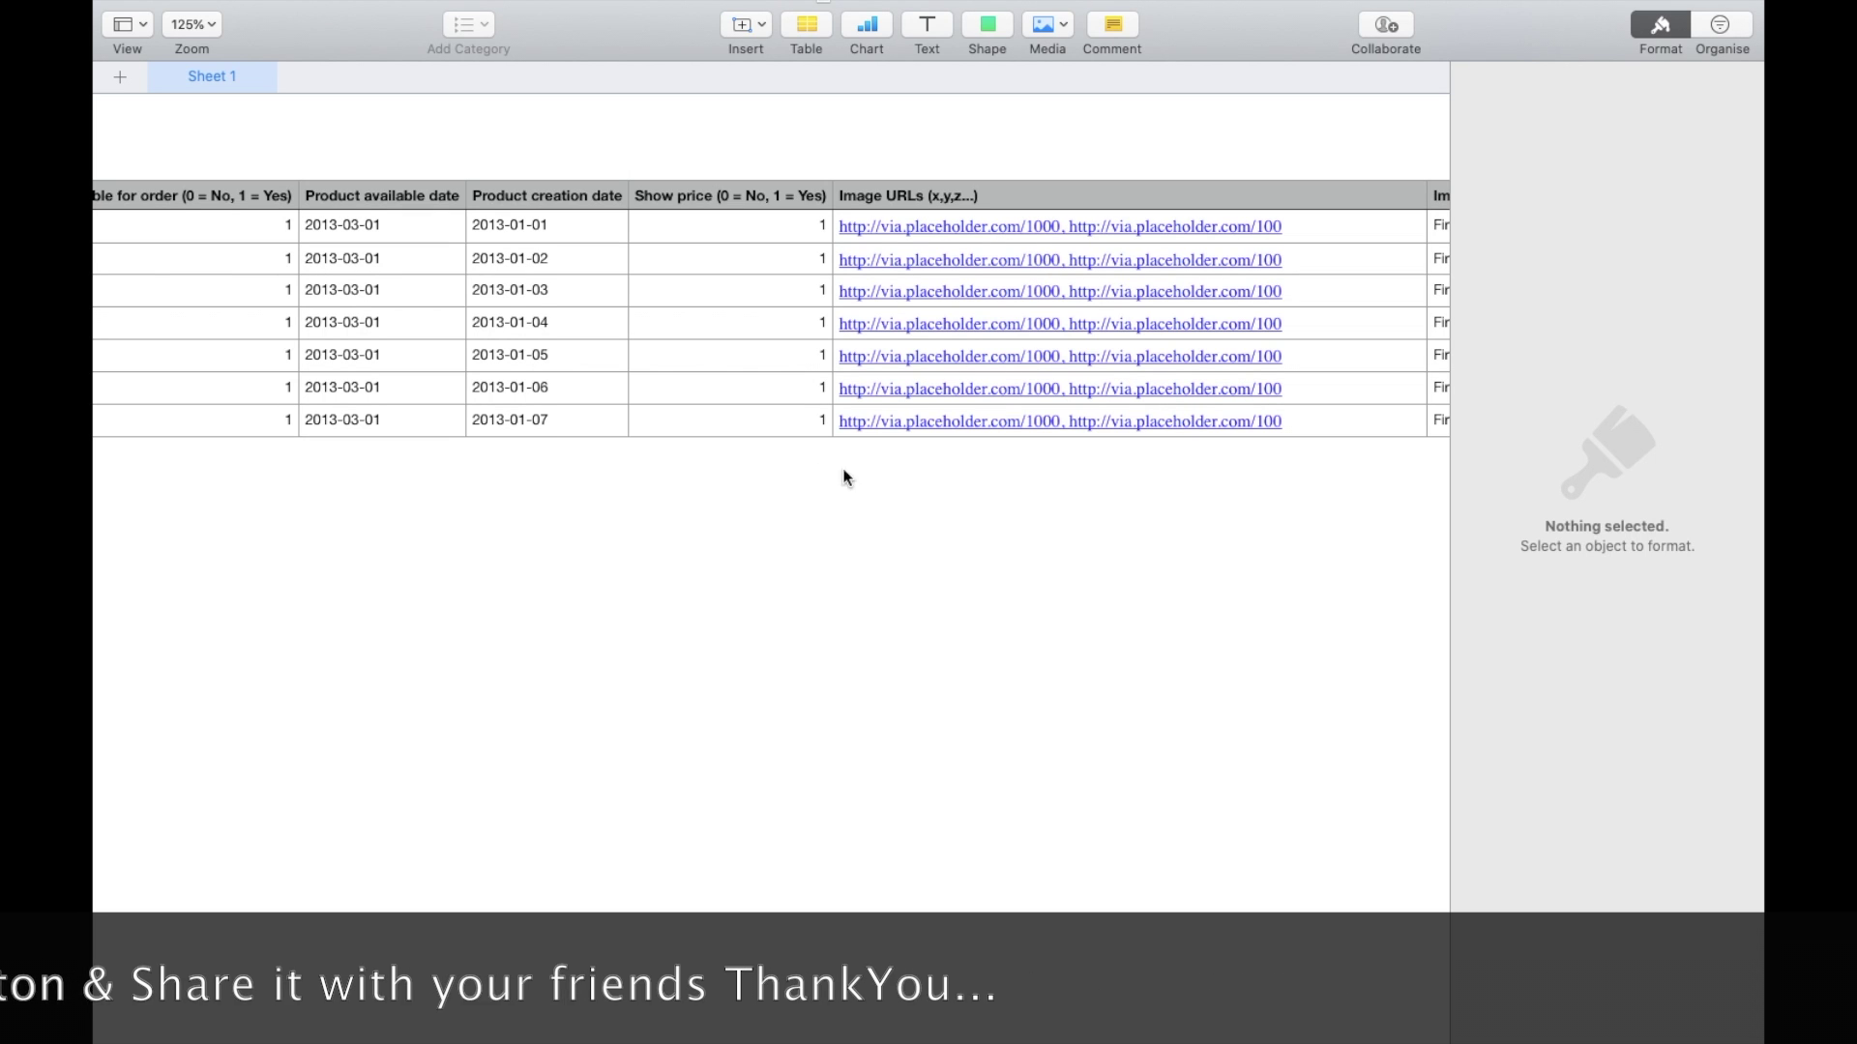
{"action": "key", "text": "super+s"}
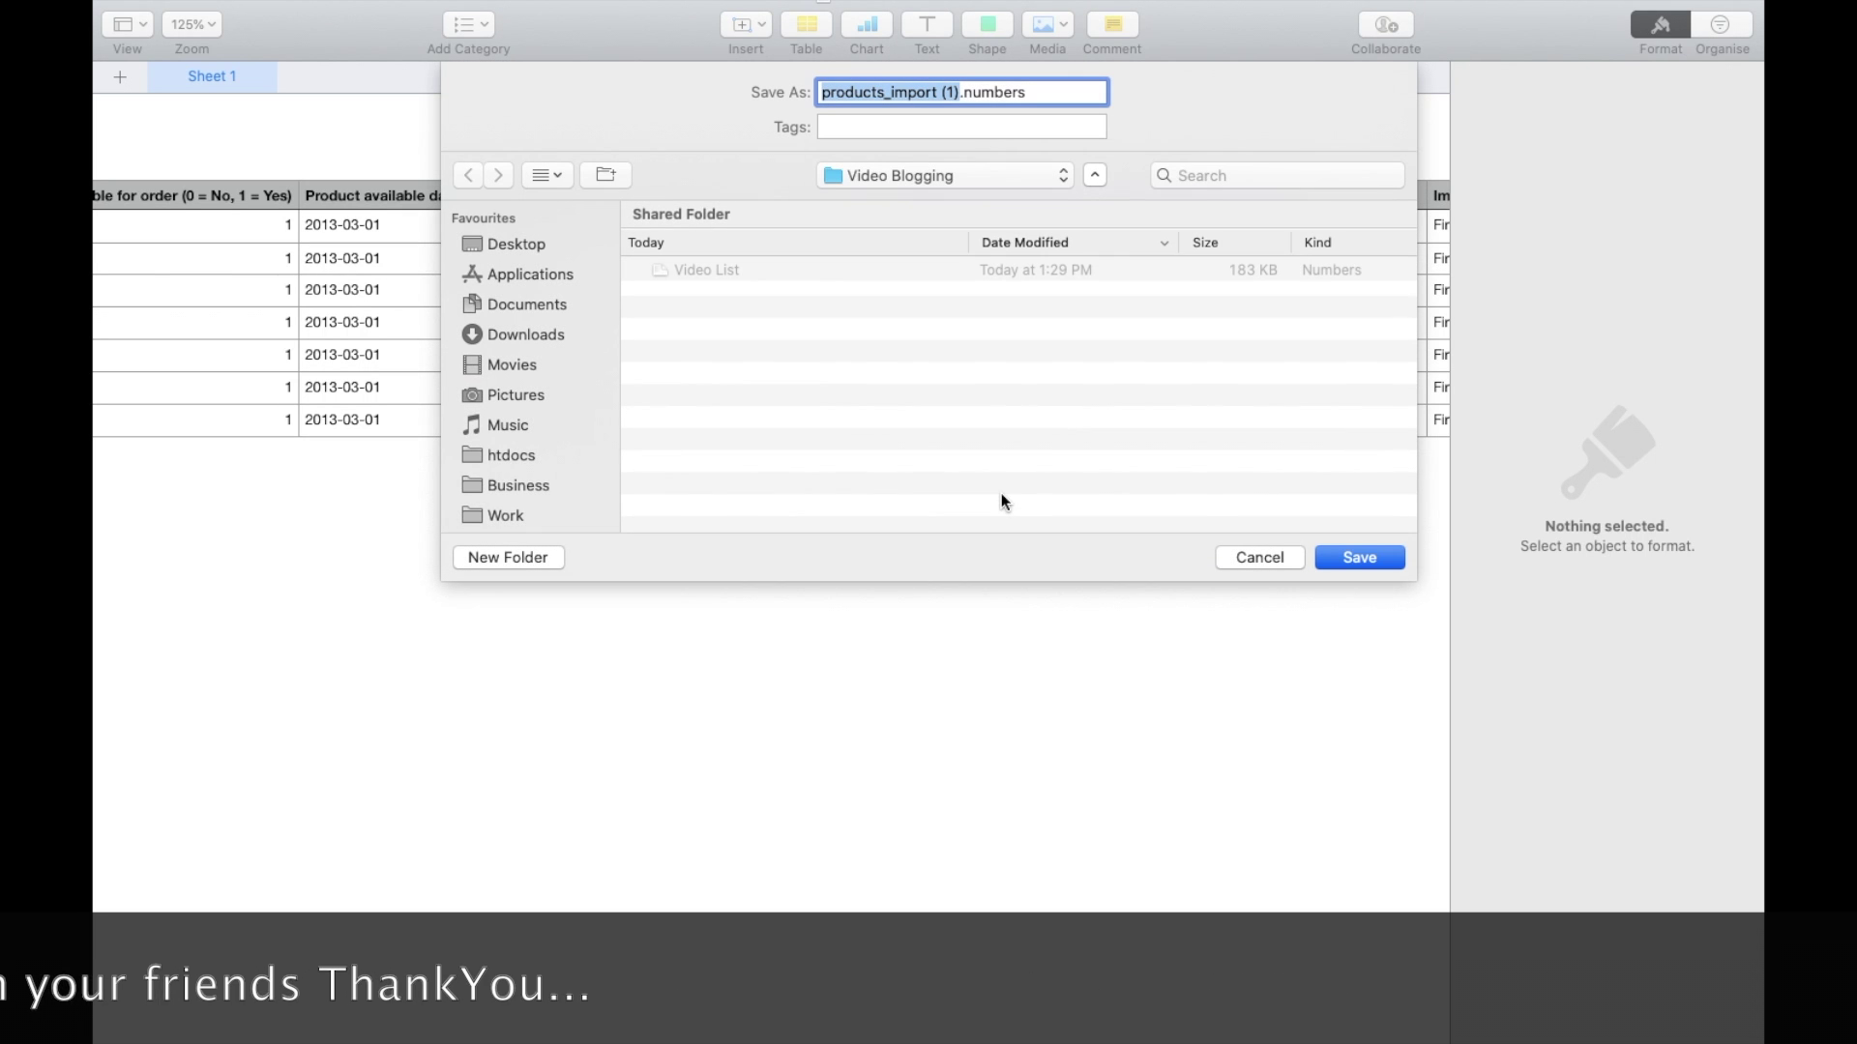
{"action": "key", "text": "Escape"}
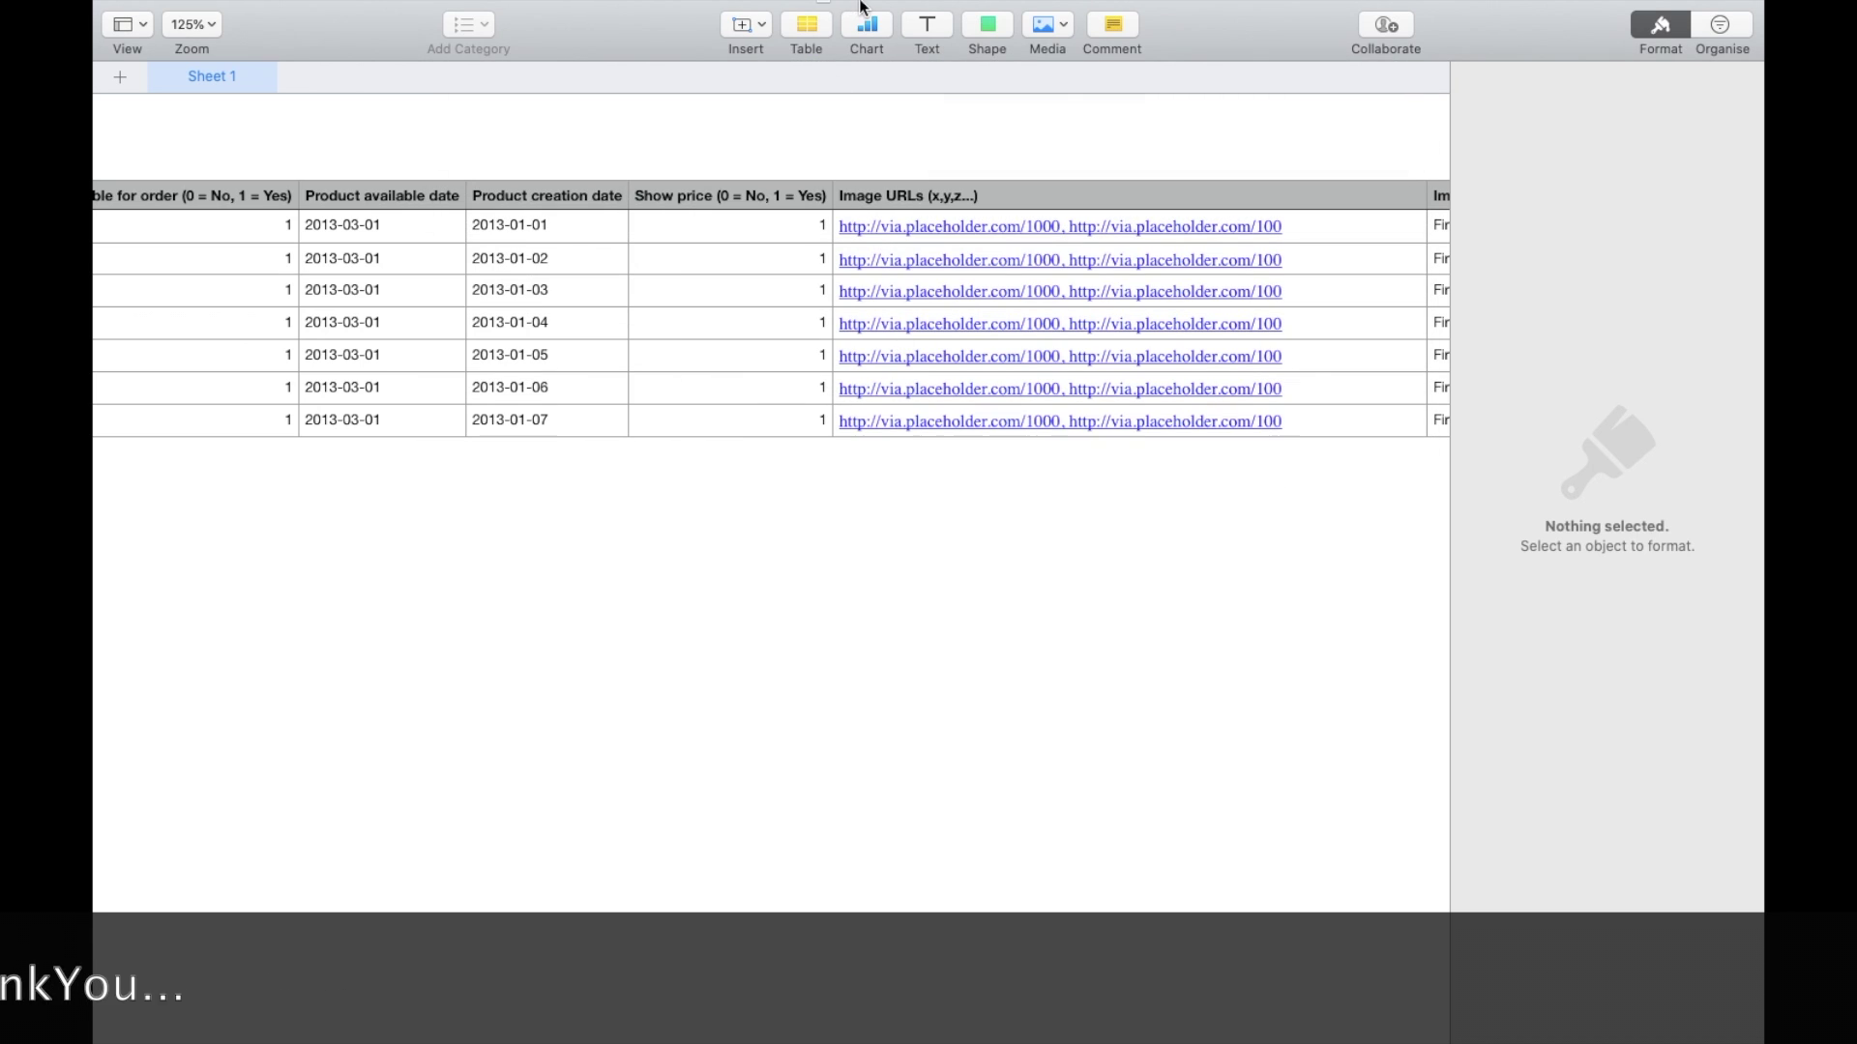
{"action": "mouse_move", "coordinate": [860, 13]}
{"action": "left_click", "coordinate": [1024, 37]}
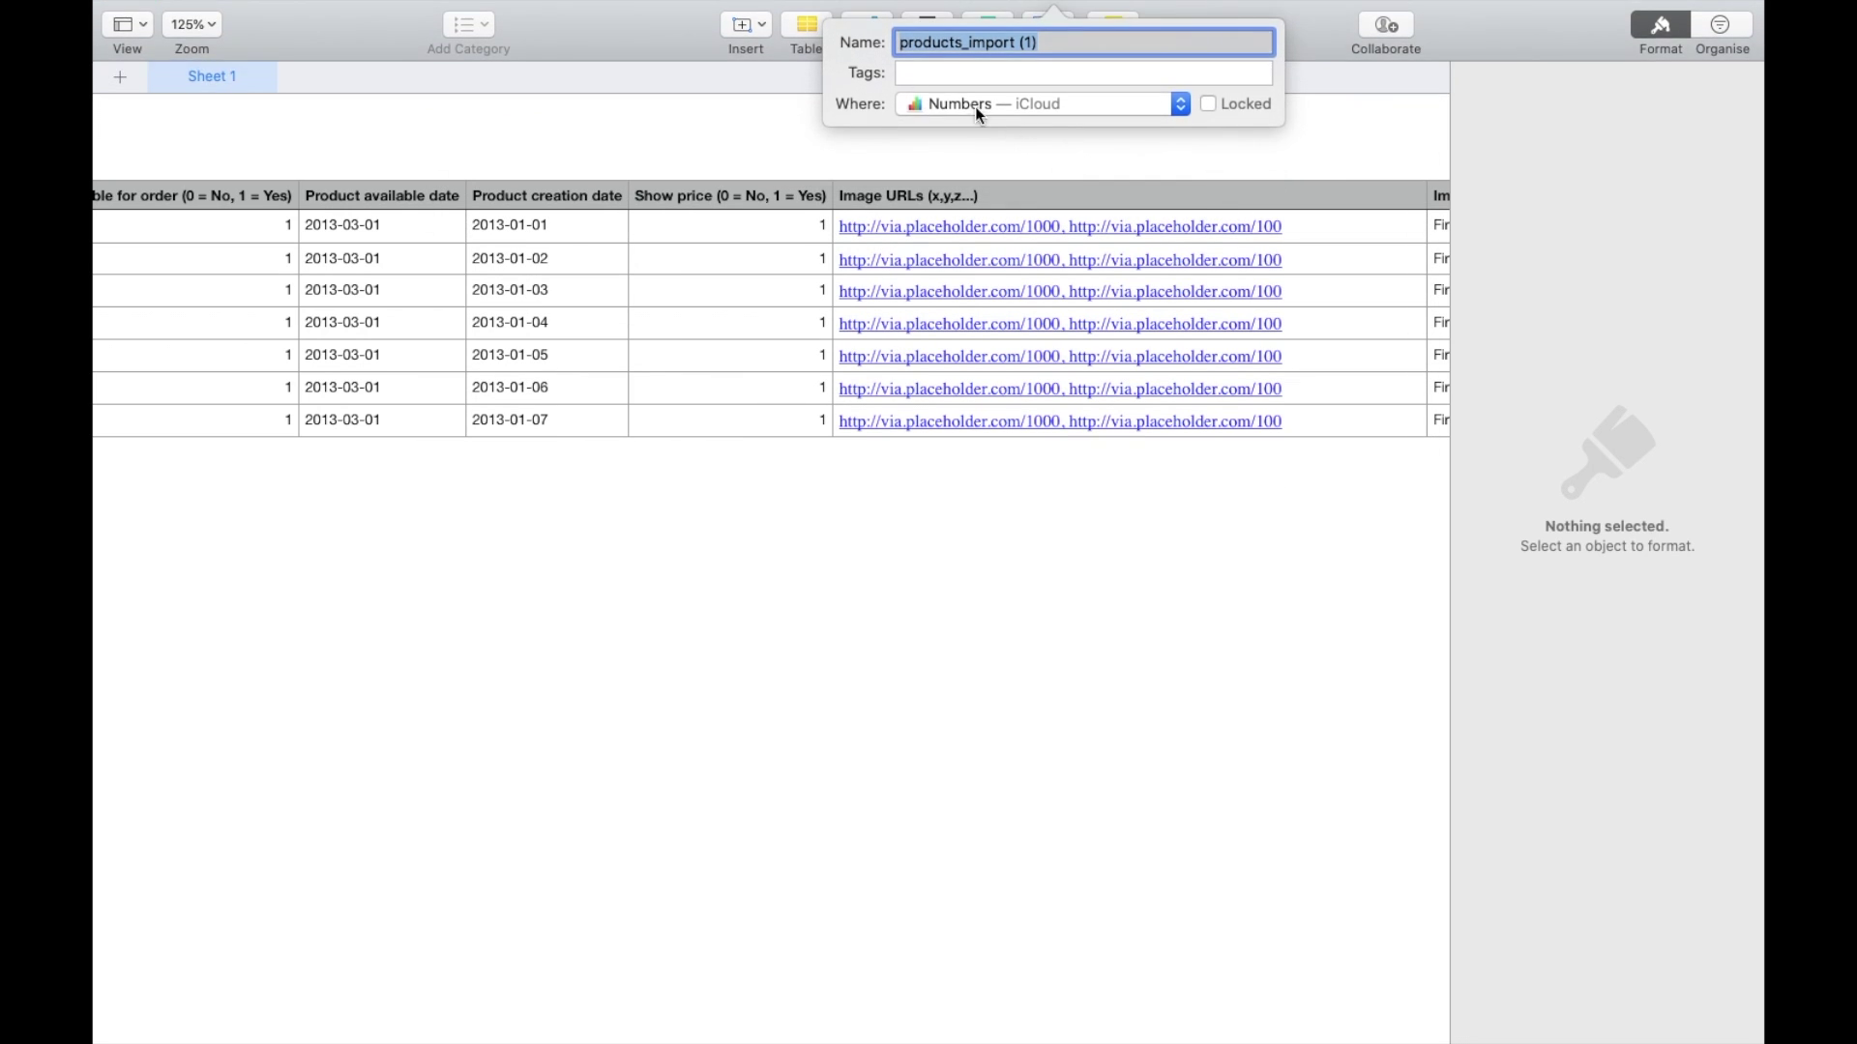
{"action": "left_click", "coordinate": [346, 118]}
Export the spreadsheet as CSV without table names to the Downloads folder, overwriting products_import (1).csv
{"action": "mouse_move", "coordinate": [300, 7]}
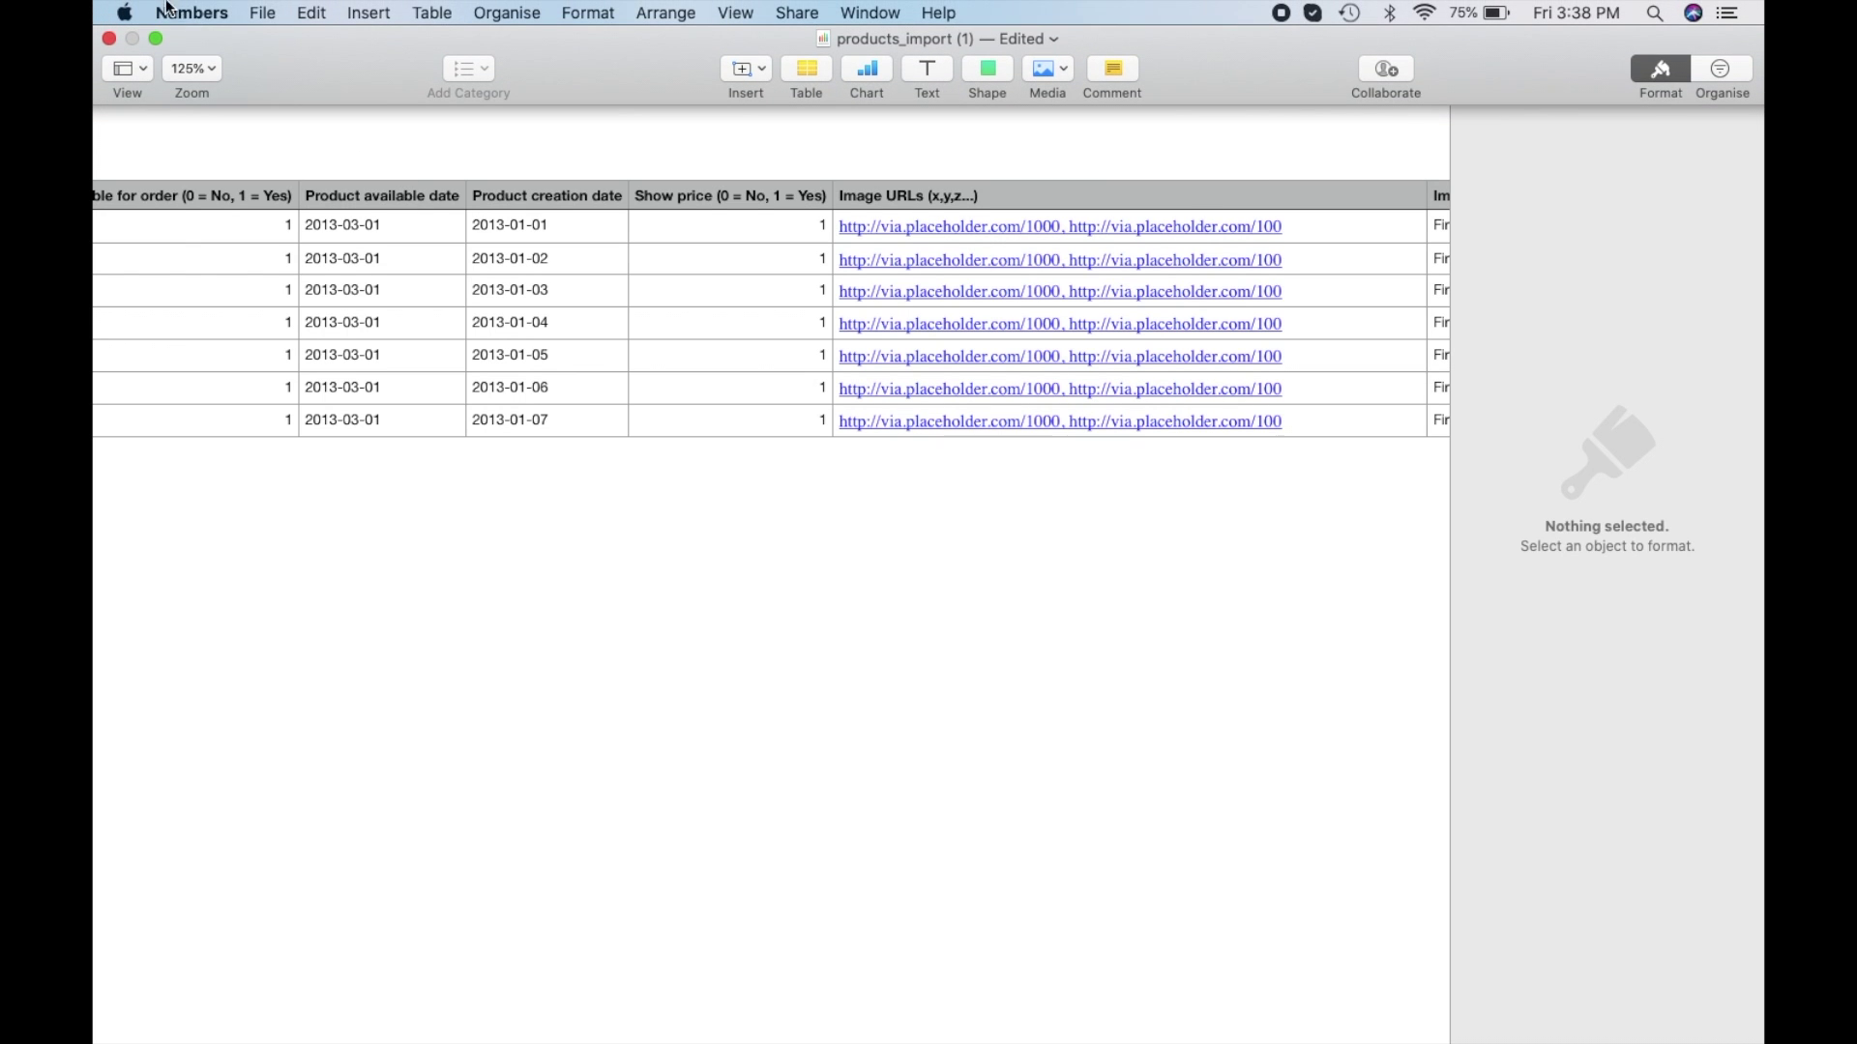
{"action": "left_click", "coordinate": [264, 14]}
{"action": "mouse_move", "coordinate": [337, 254]}
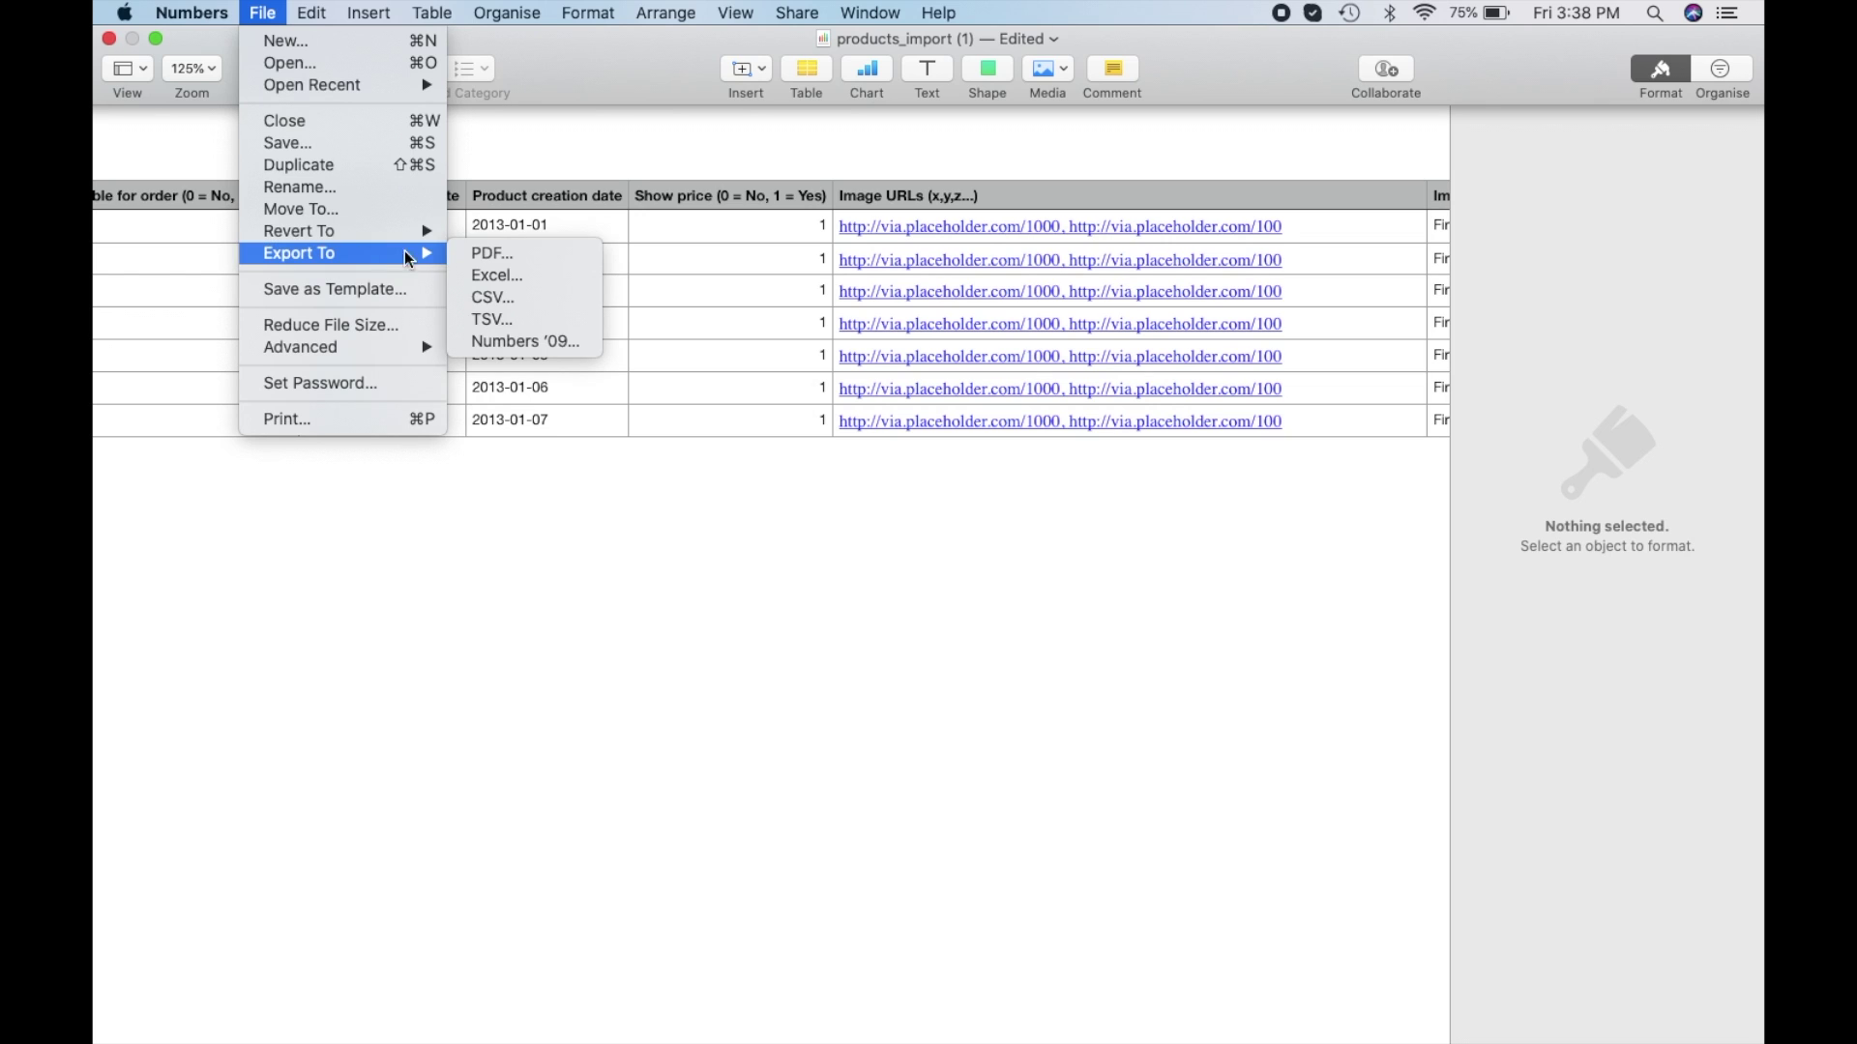
{"action": "left_click", "coordinate": [493, 297]}
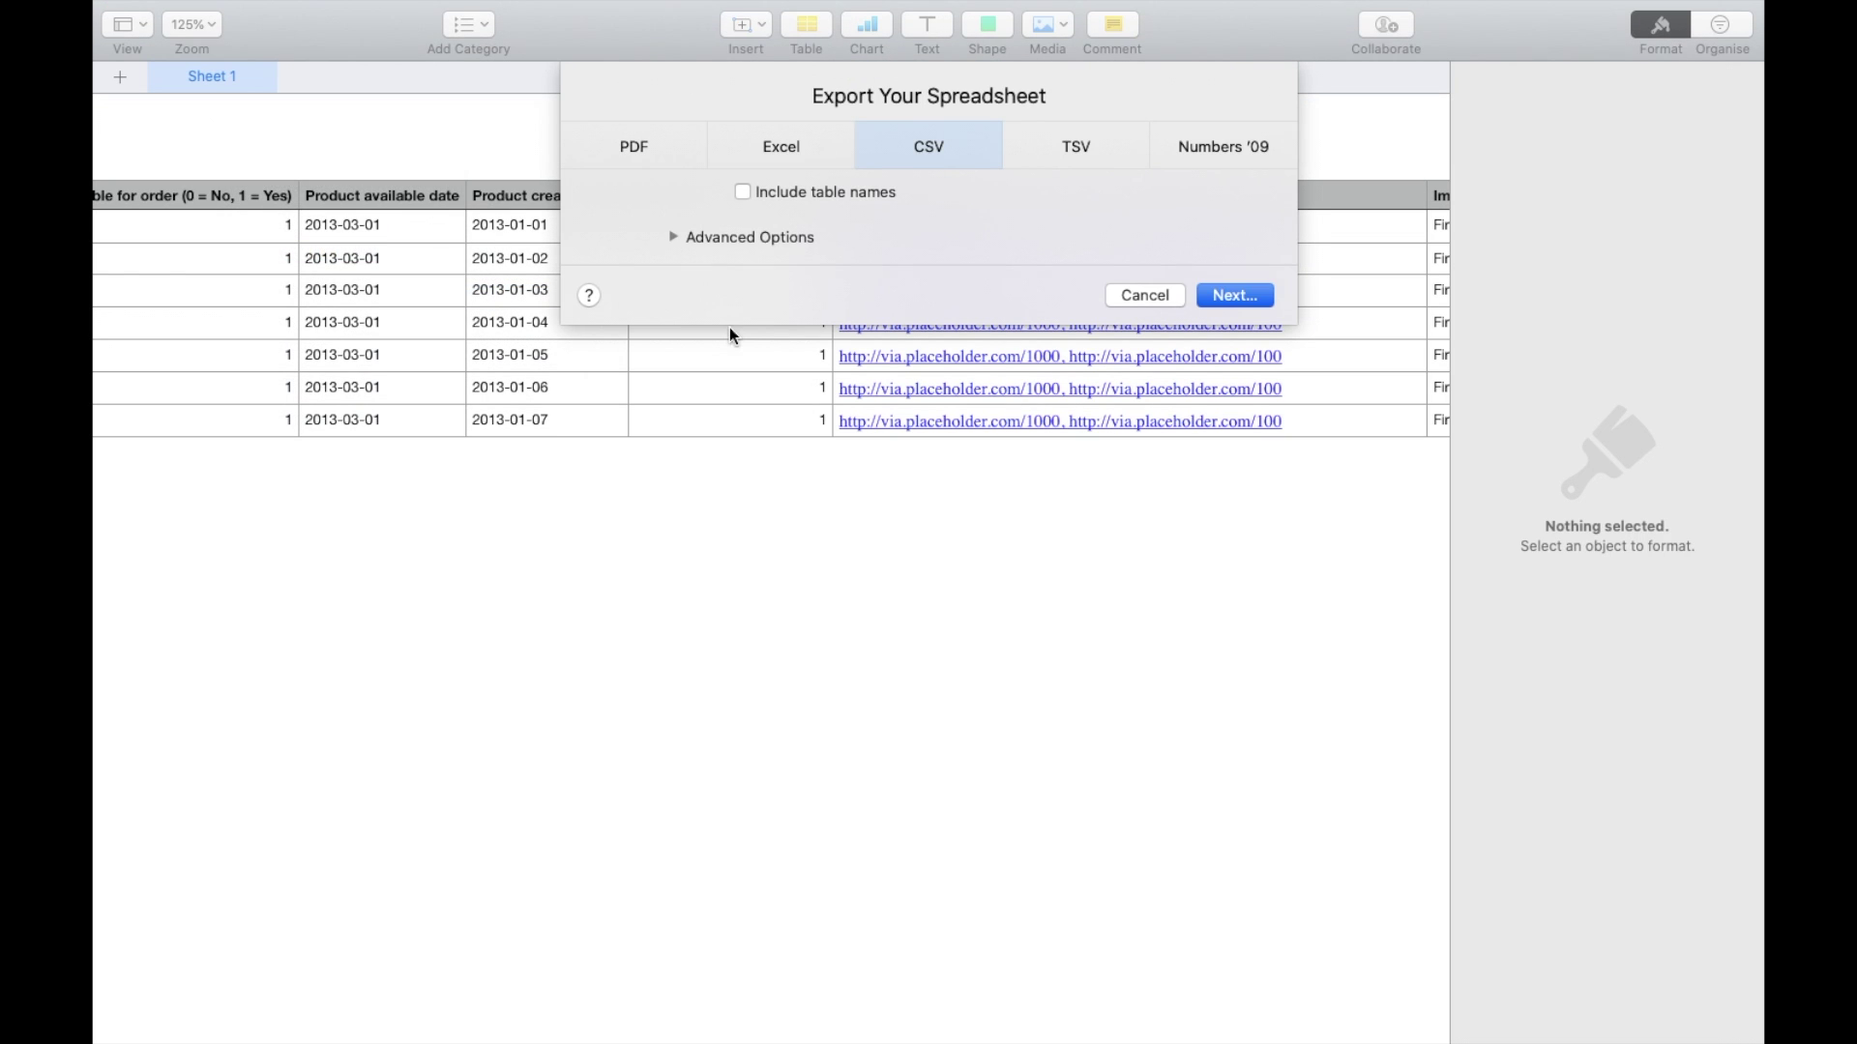
{"action": "left_click", "coordinate": [1234, 295]}
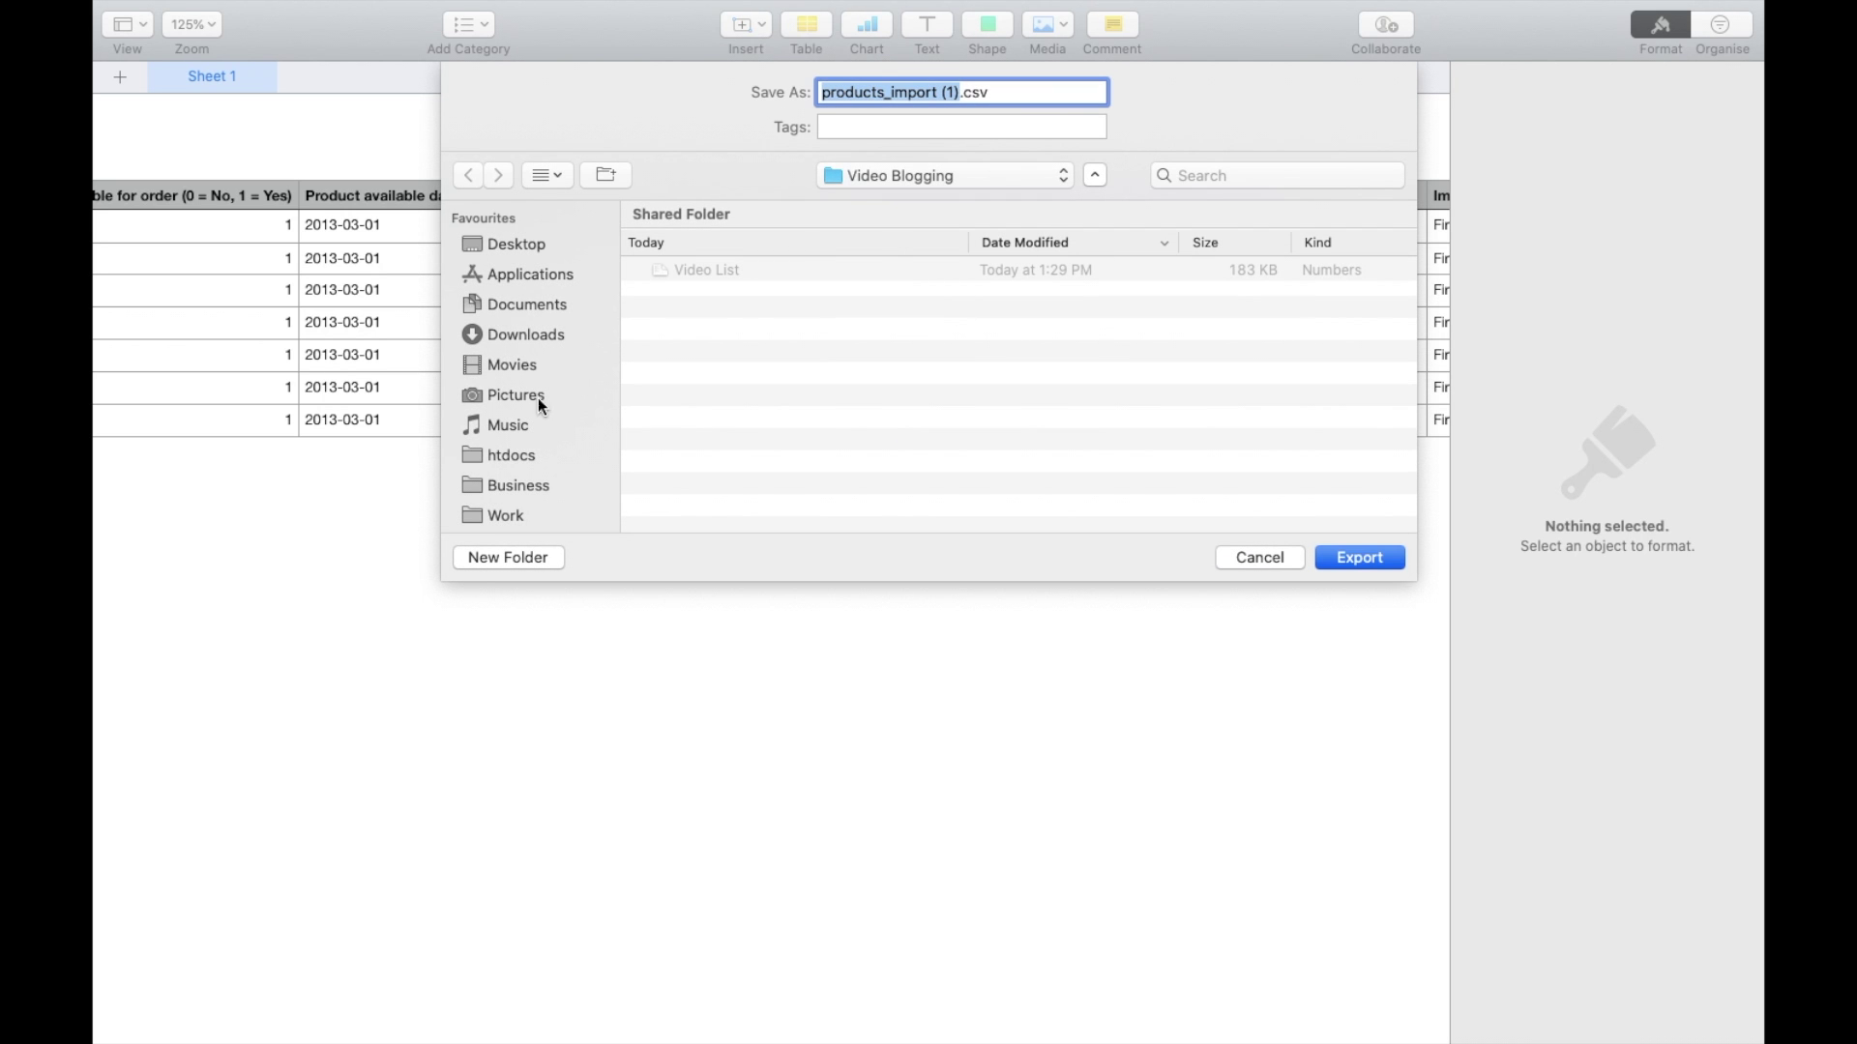
{"action": "left_click", "coordinate": [527, 335]}
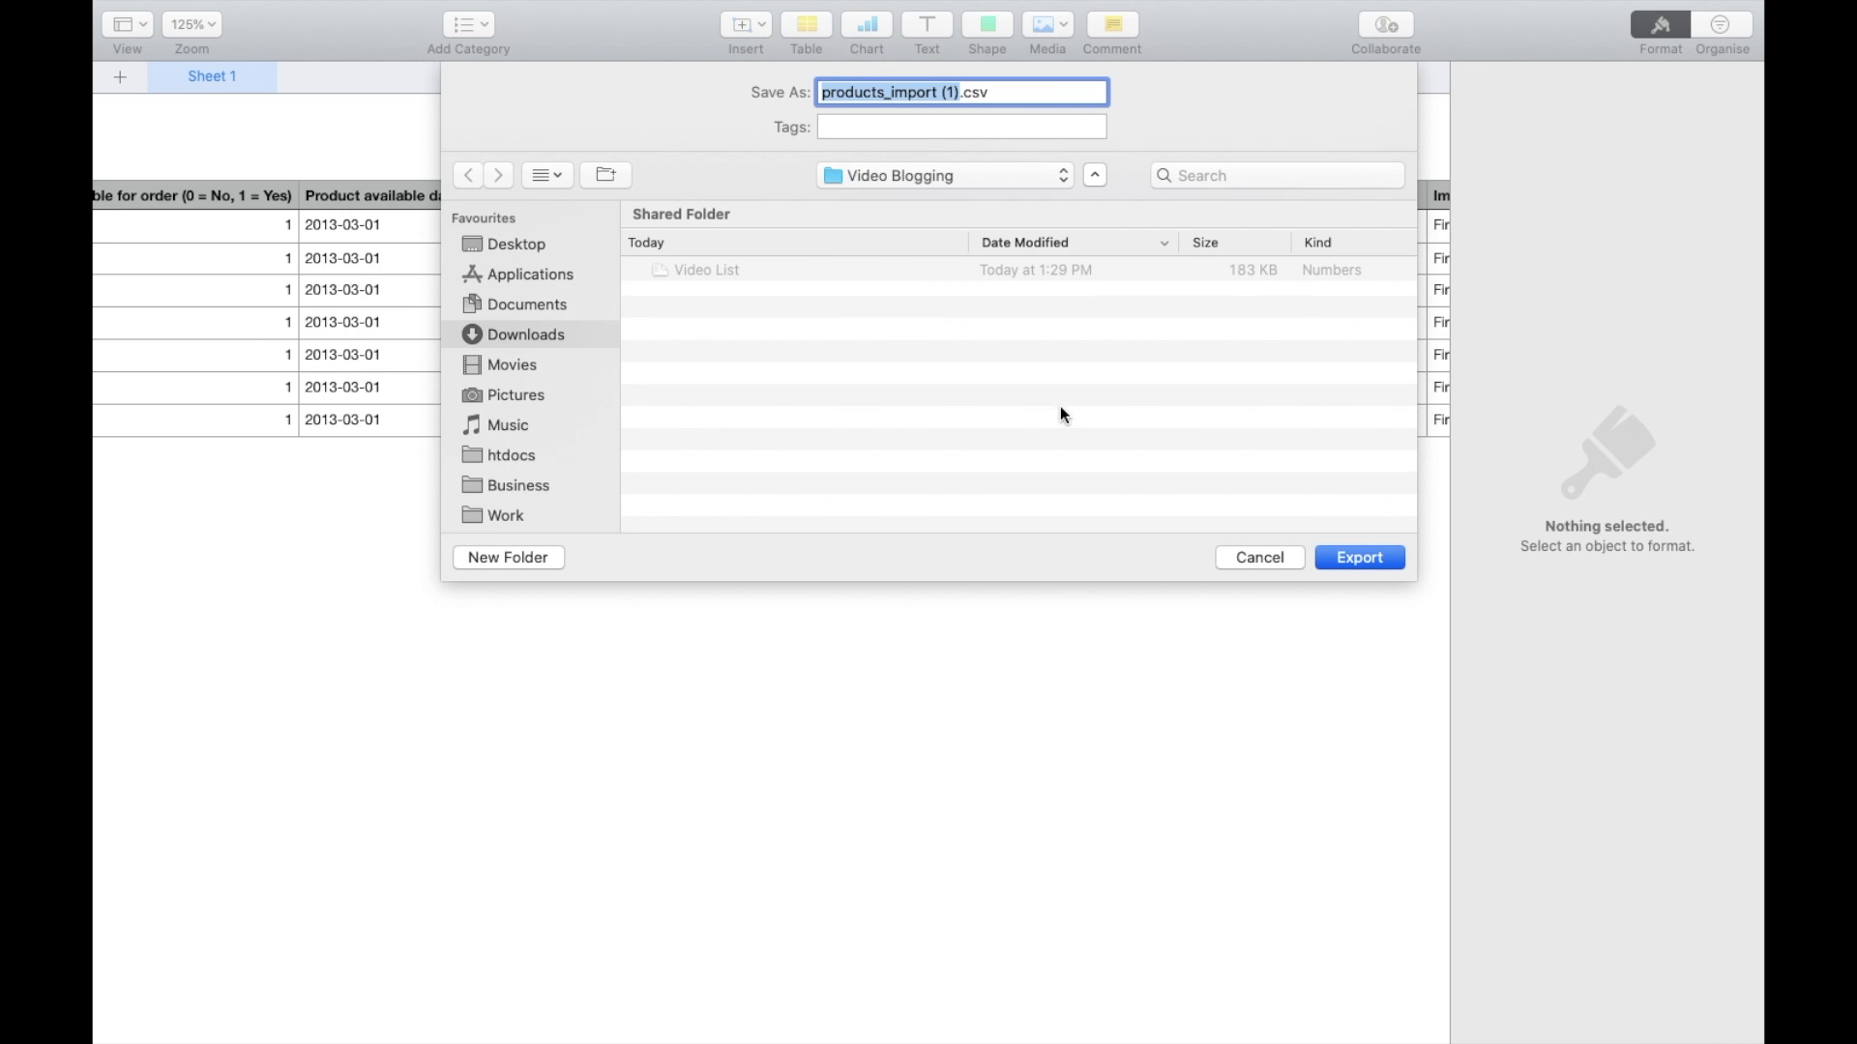
{"action": "left_click", "coordinate": [1380, 558]}
{"action": "left_click", "coordinate": [1097, 199]}
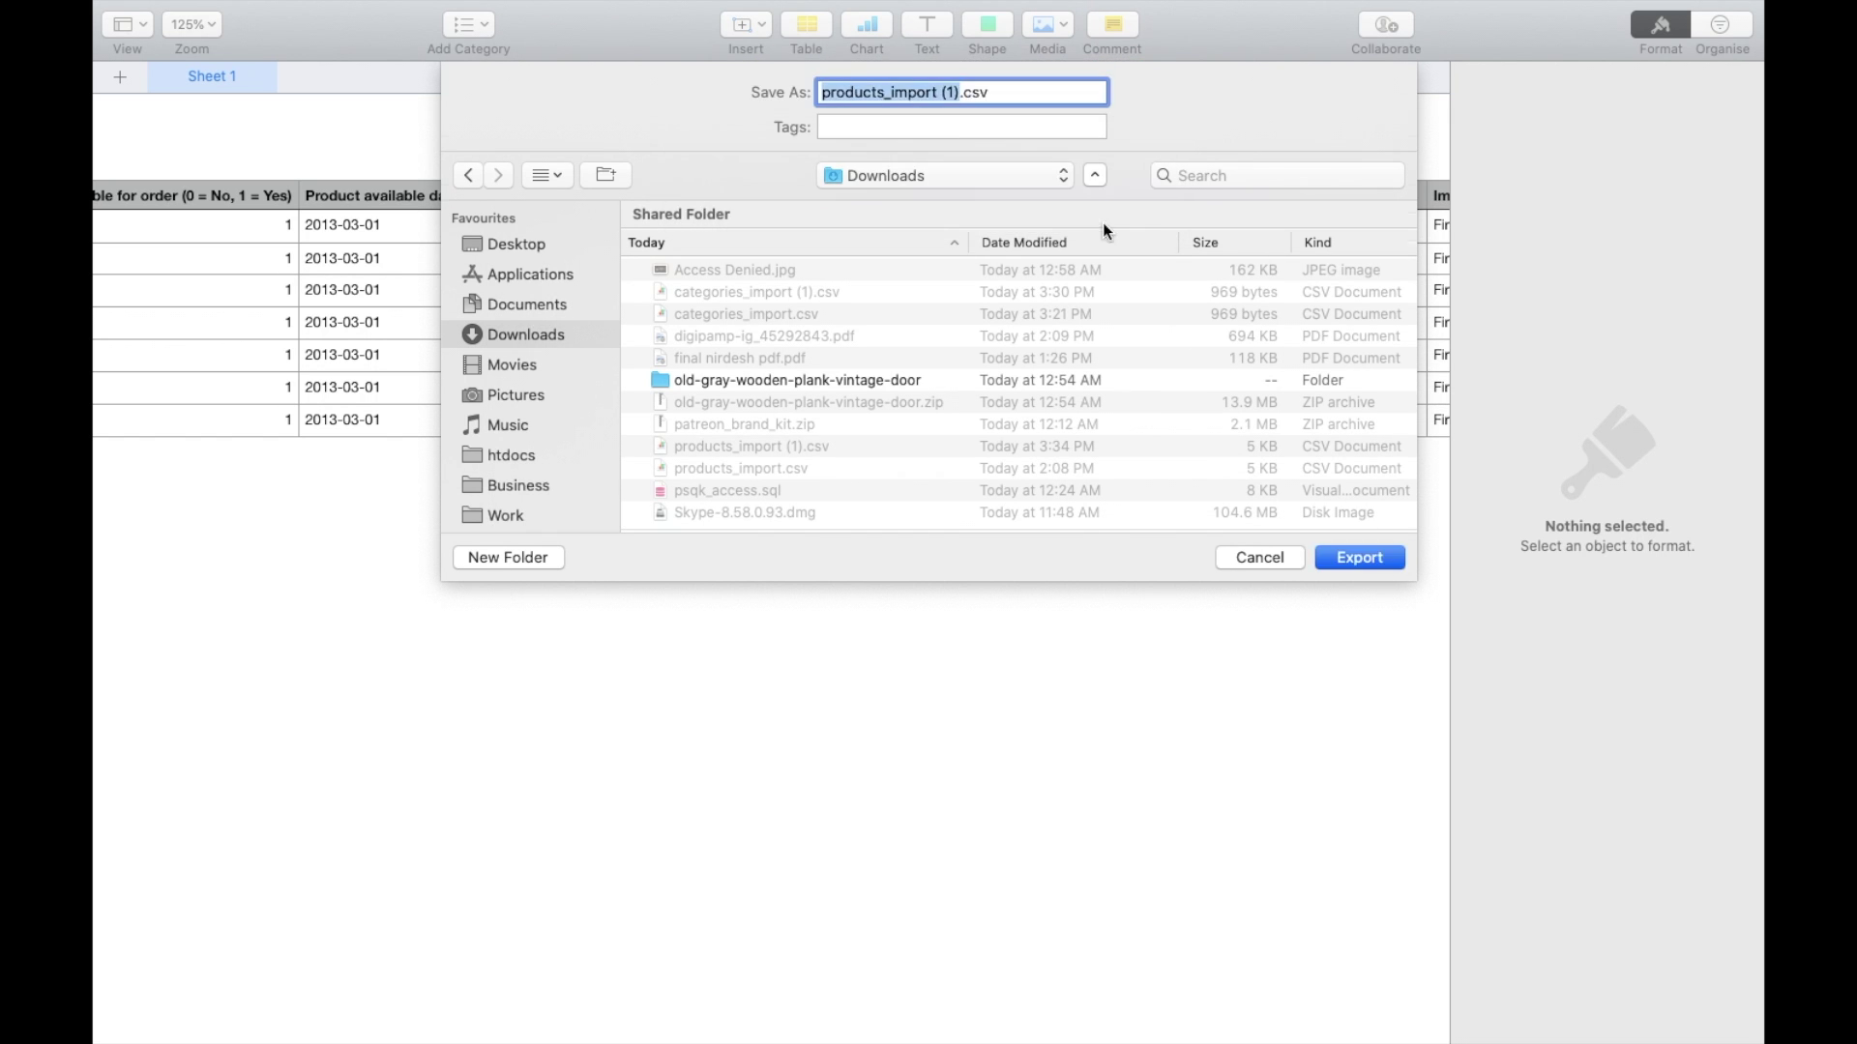
{"action": "left_click", "coordinate": [1142, 385]}
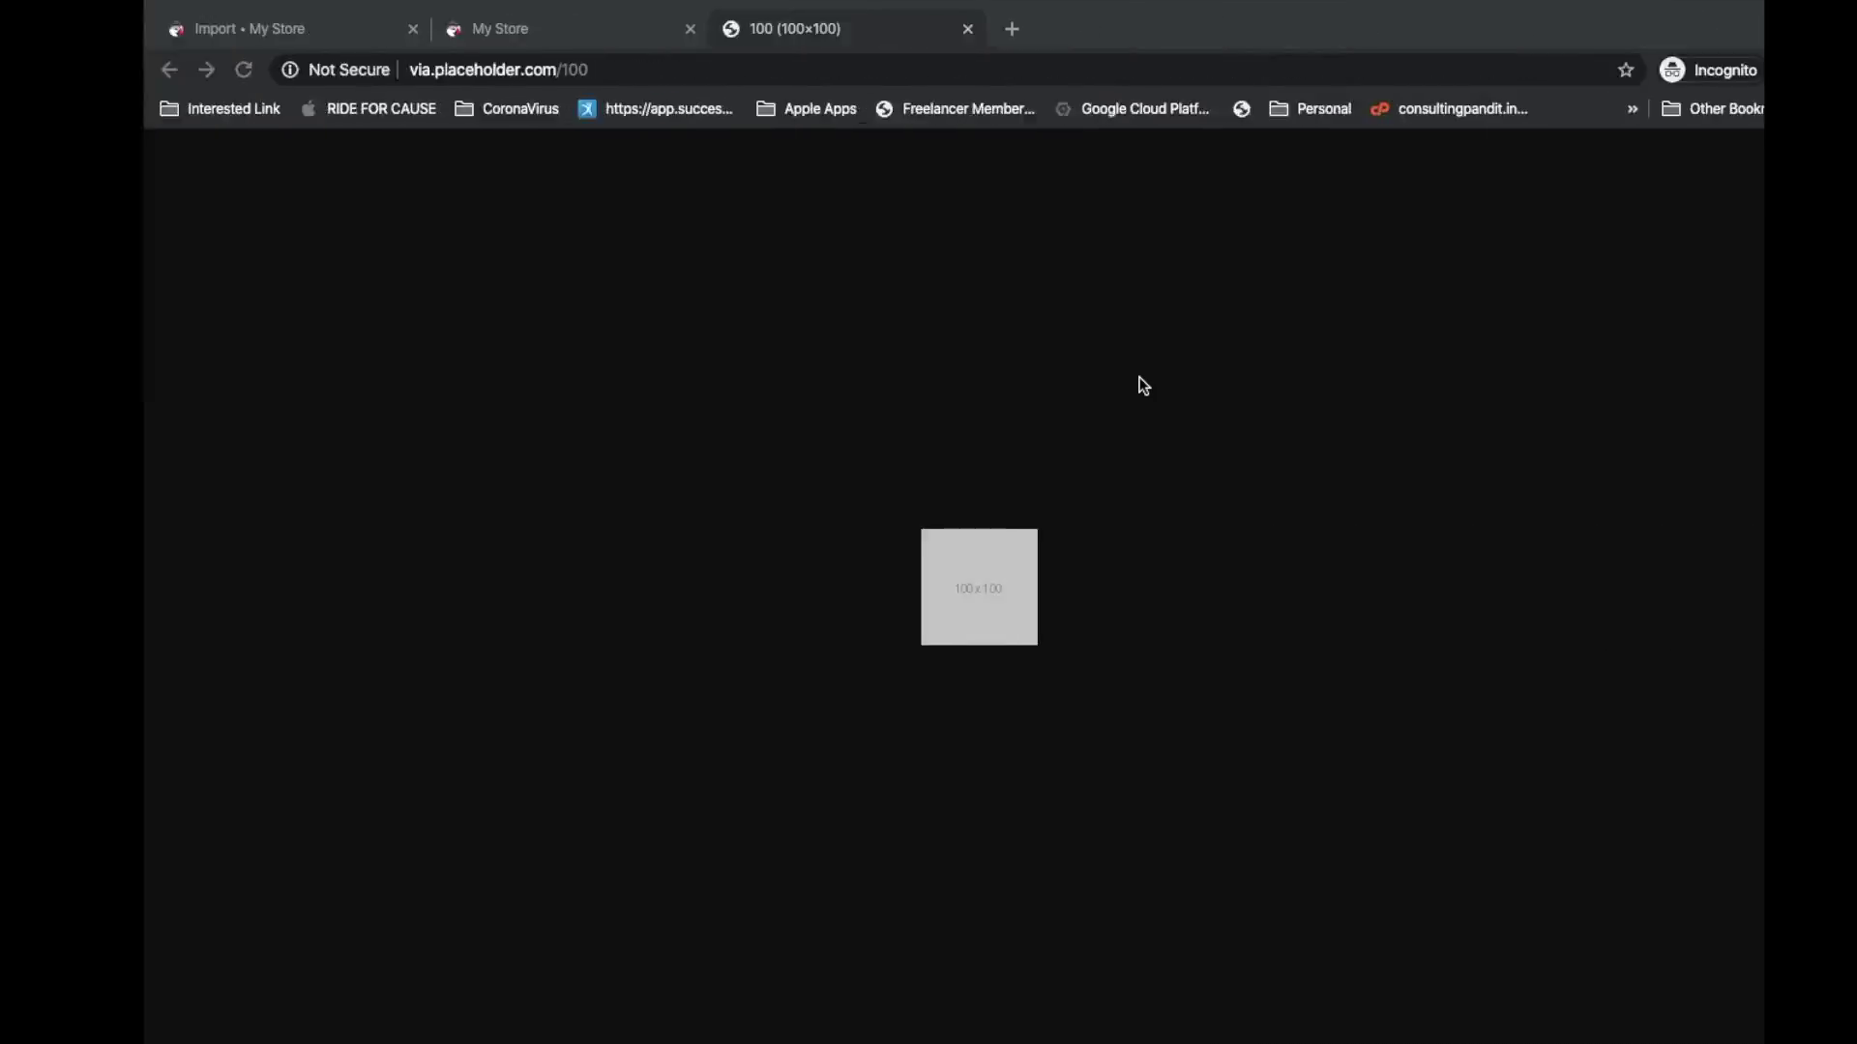
Switch to the browser, reload PrestaShop's Import page, and choose Products as the data to import
{"action": "left_click", "coordinate": [268, 44]}
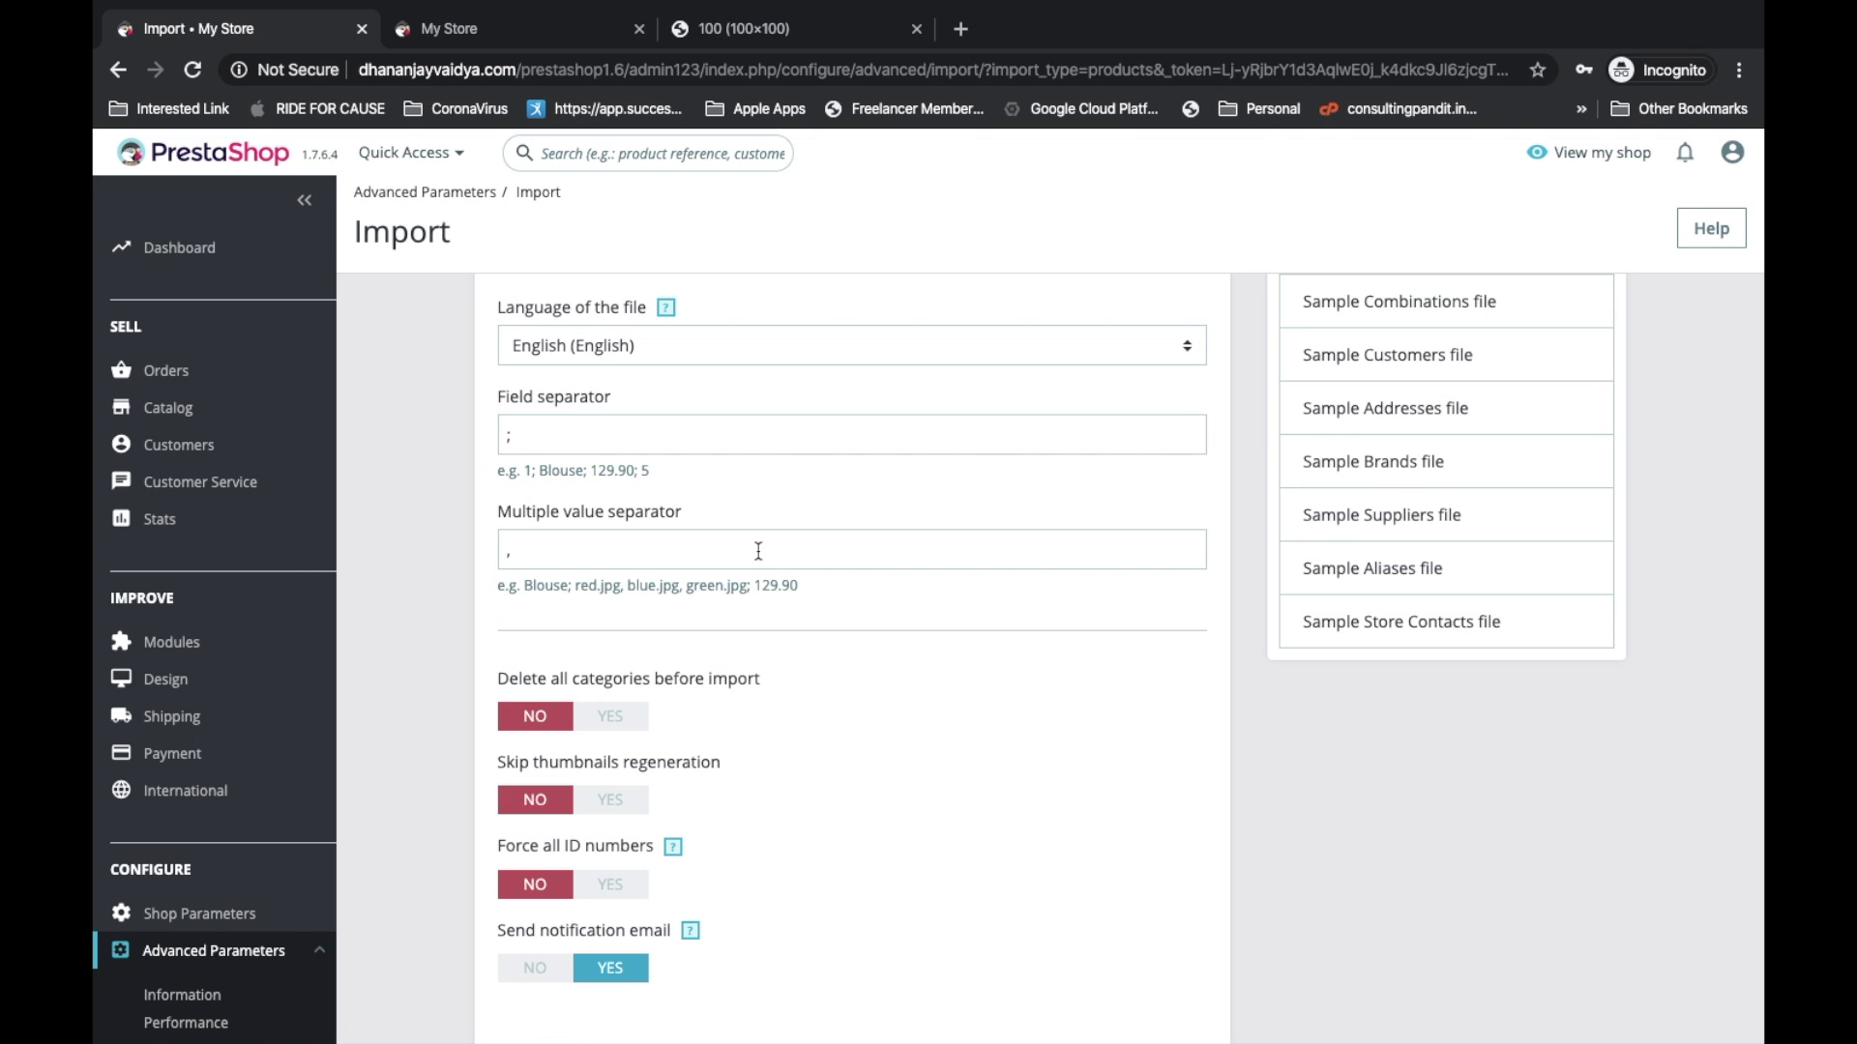
{"action": "scroll", "coordinate": [725, 508], "scroll_direction": "up", "scroll_amount": 3}
{"action": "scroll", "coordinate": [613, 436], "scroll_direction": "up", "scroll_amount": 3}
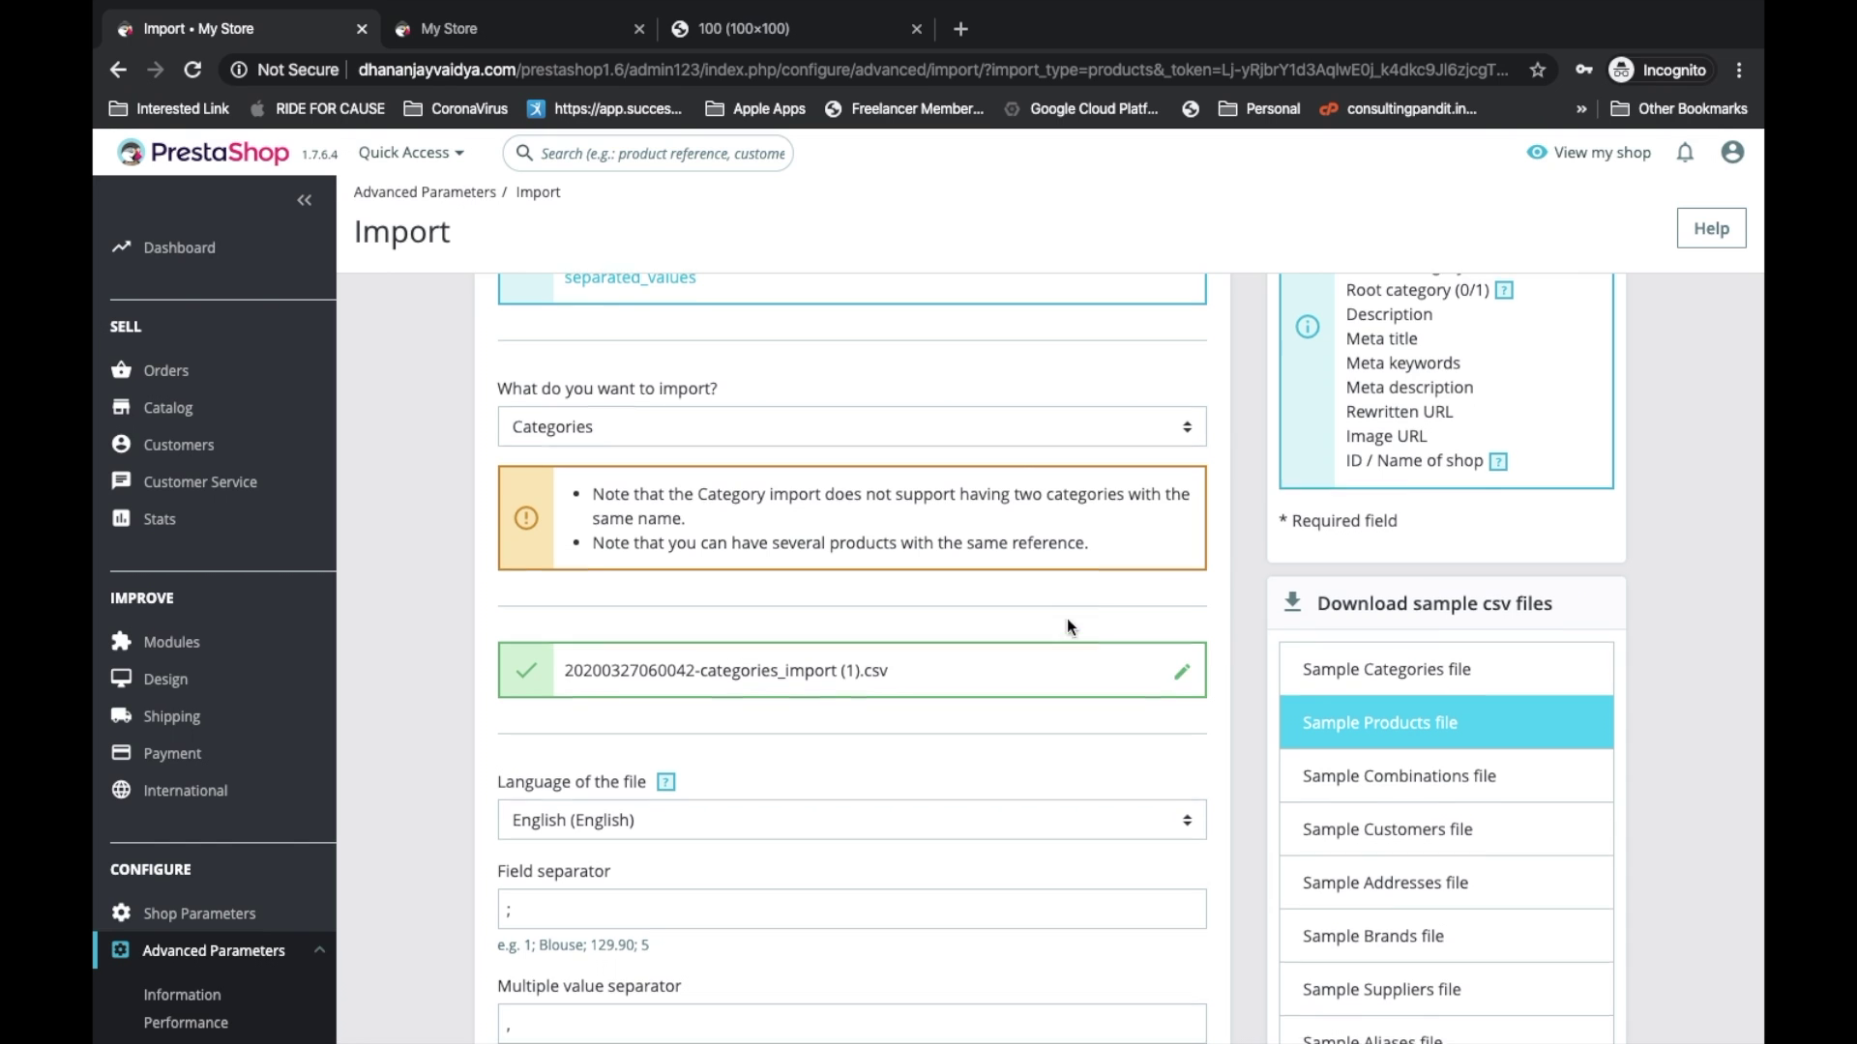
{"action": "scroll", "coordinate": [1066, 620], "scroll_direction": "up", "scroll_amount": 2}
{"action": "left_click", "coordinate": [839, 63]}
{"action": "key", "text": "Return"}
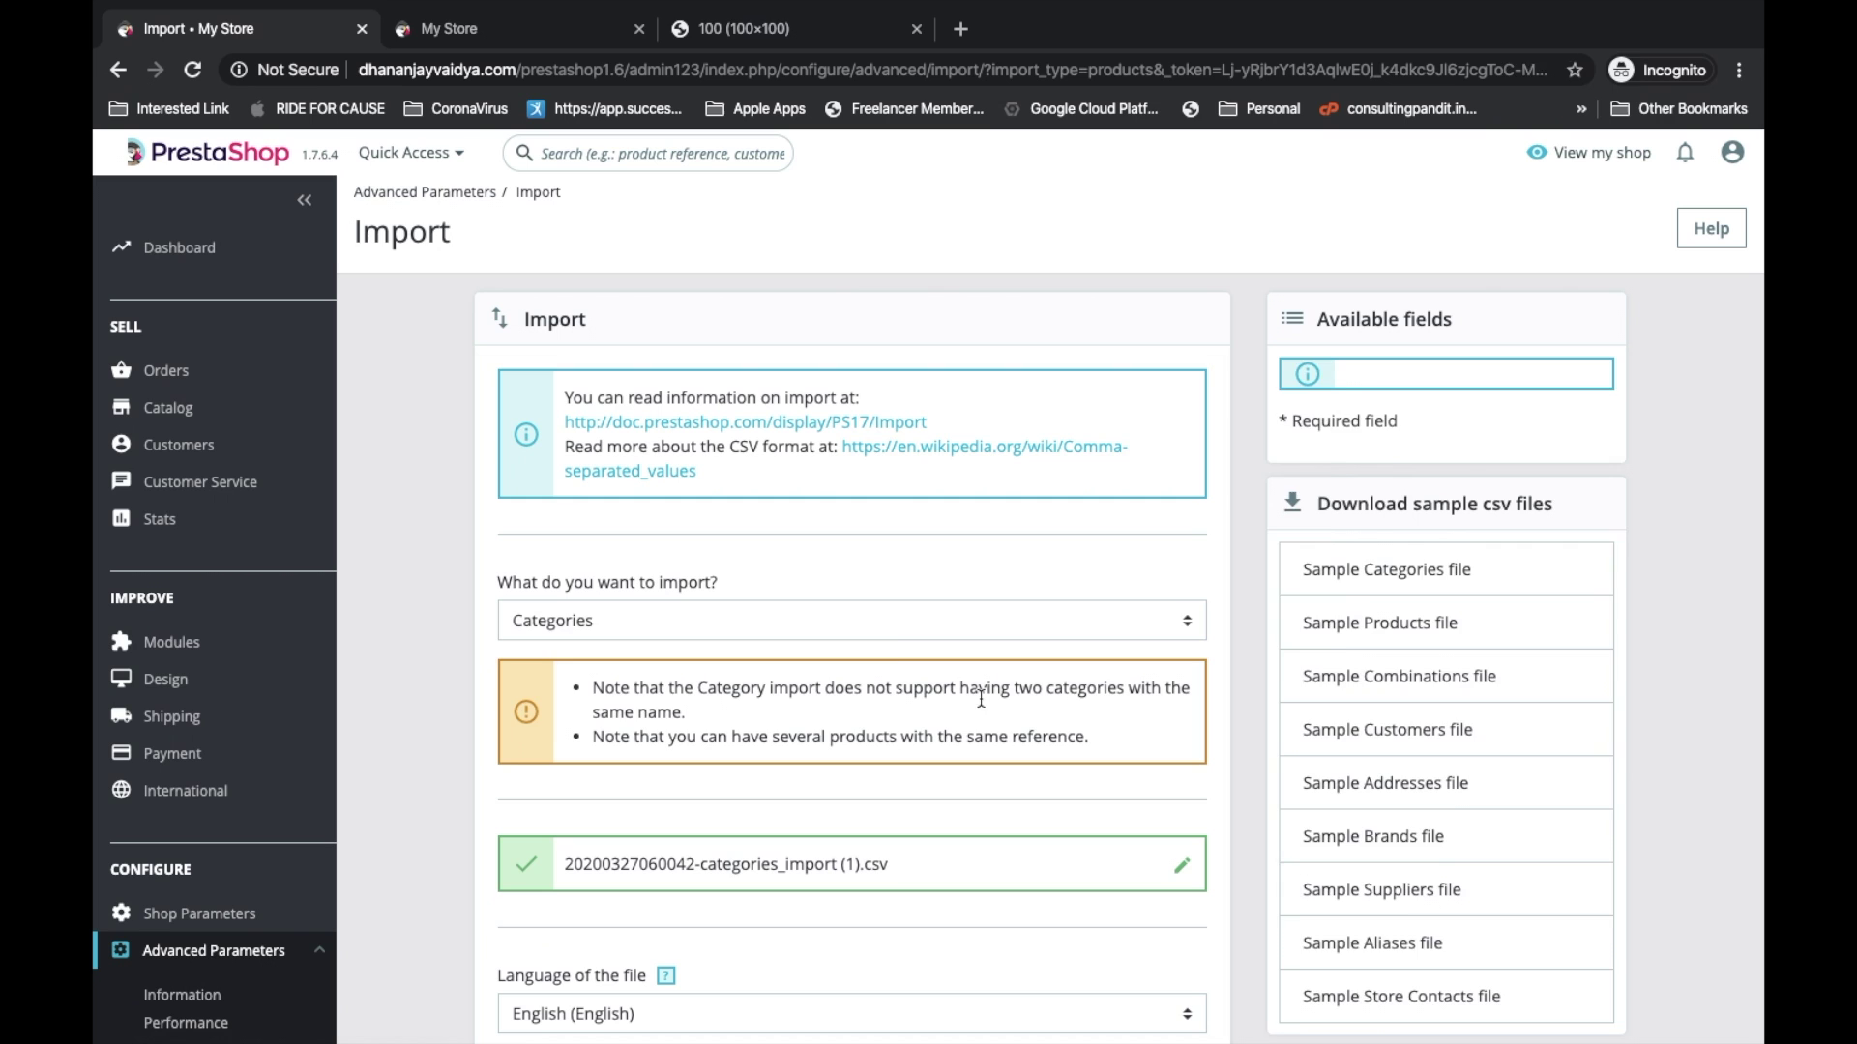
{"action": "left_click", "coordinate": [861, 623]}
{"action": "left_click", "coordinate": [786, 640]}
Replace the uploaded categories file with products_import (1).csv from the Downloads folder
{"action": "scroll", "coordinate": [857, 758], "scroll_direction": "down", "scroll_amount": 2}
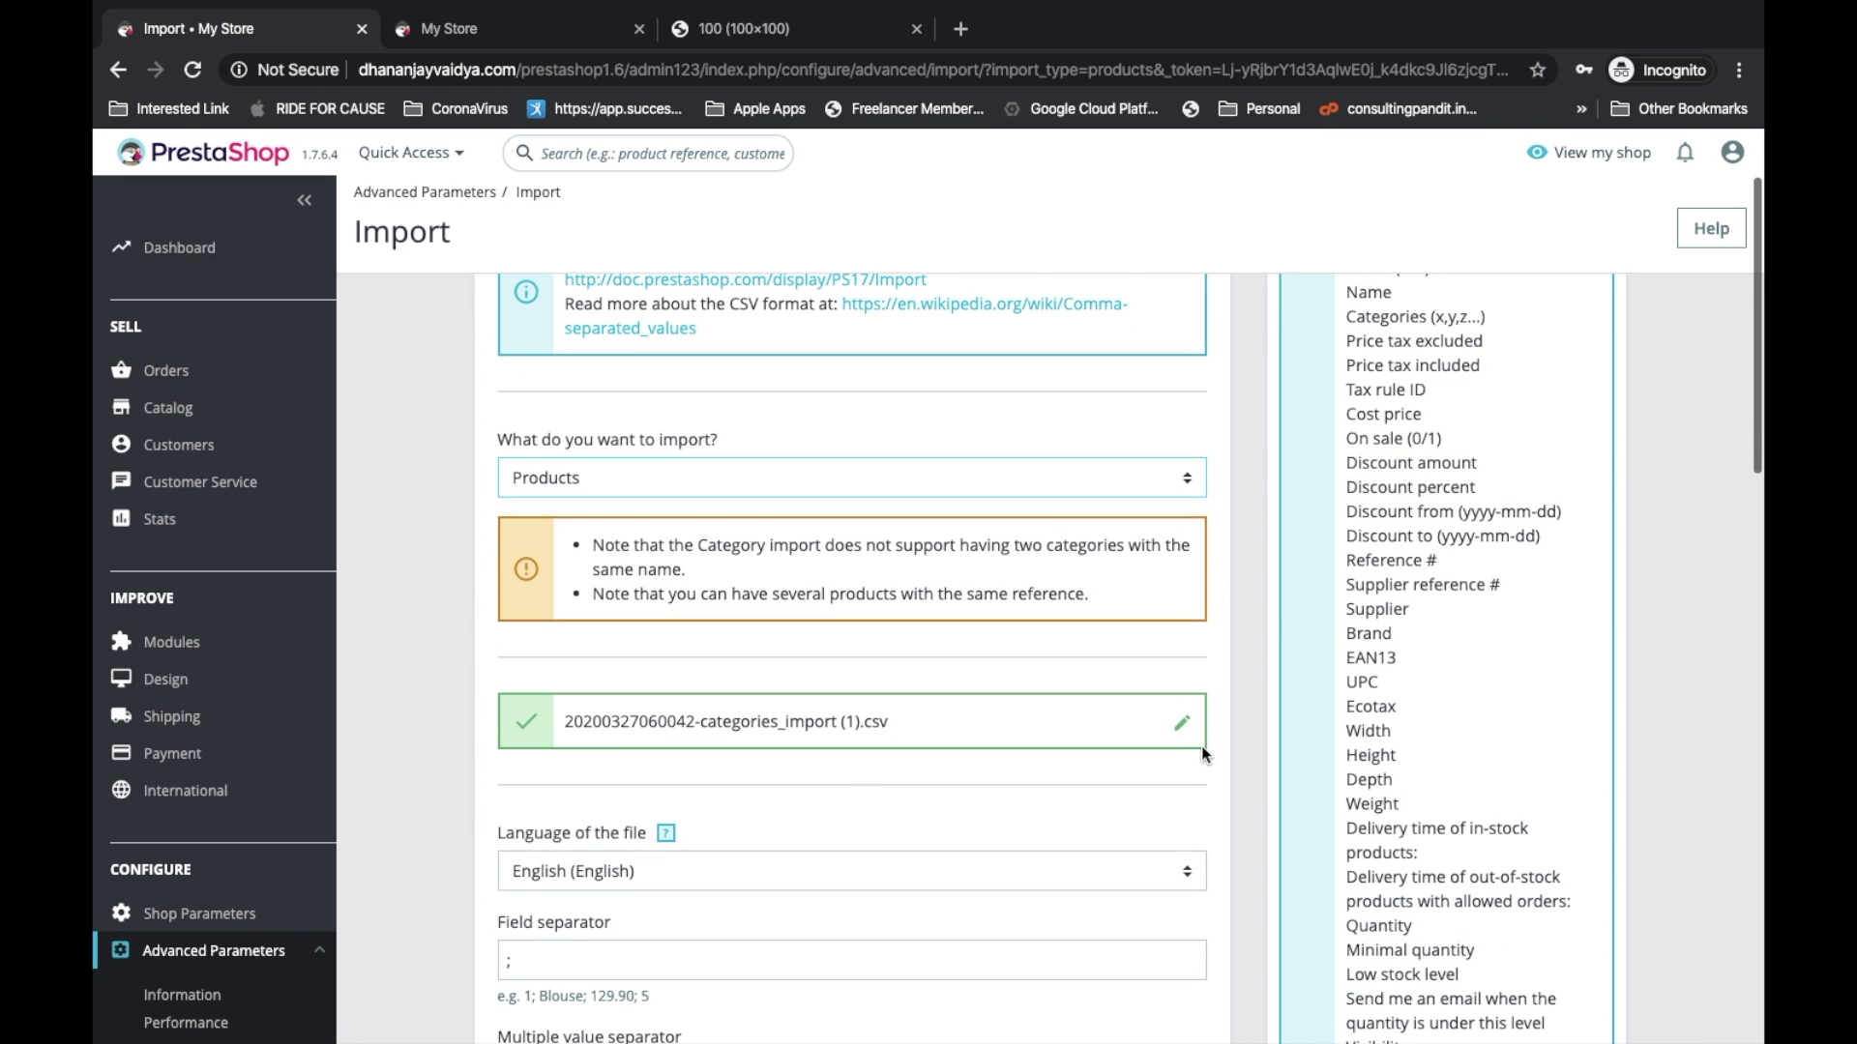
{"action": "left_click", "coordinate": [1181, 722]}
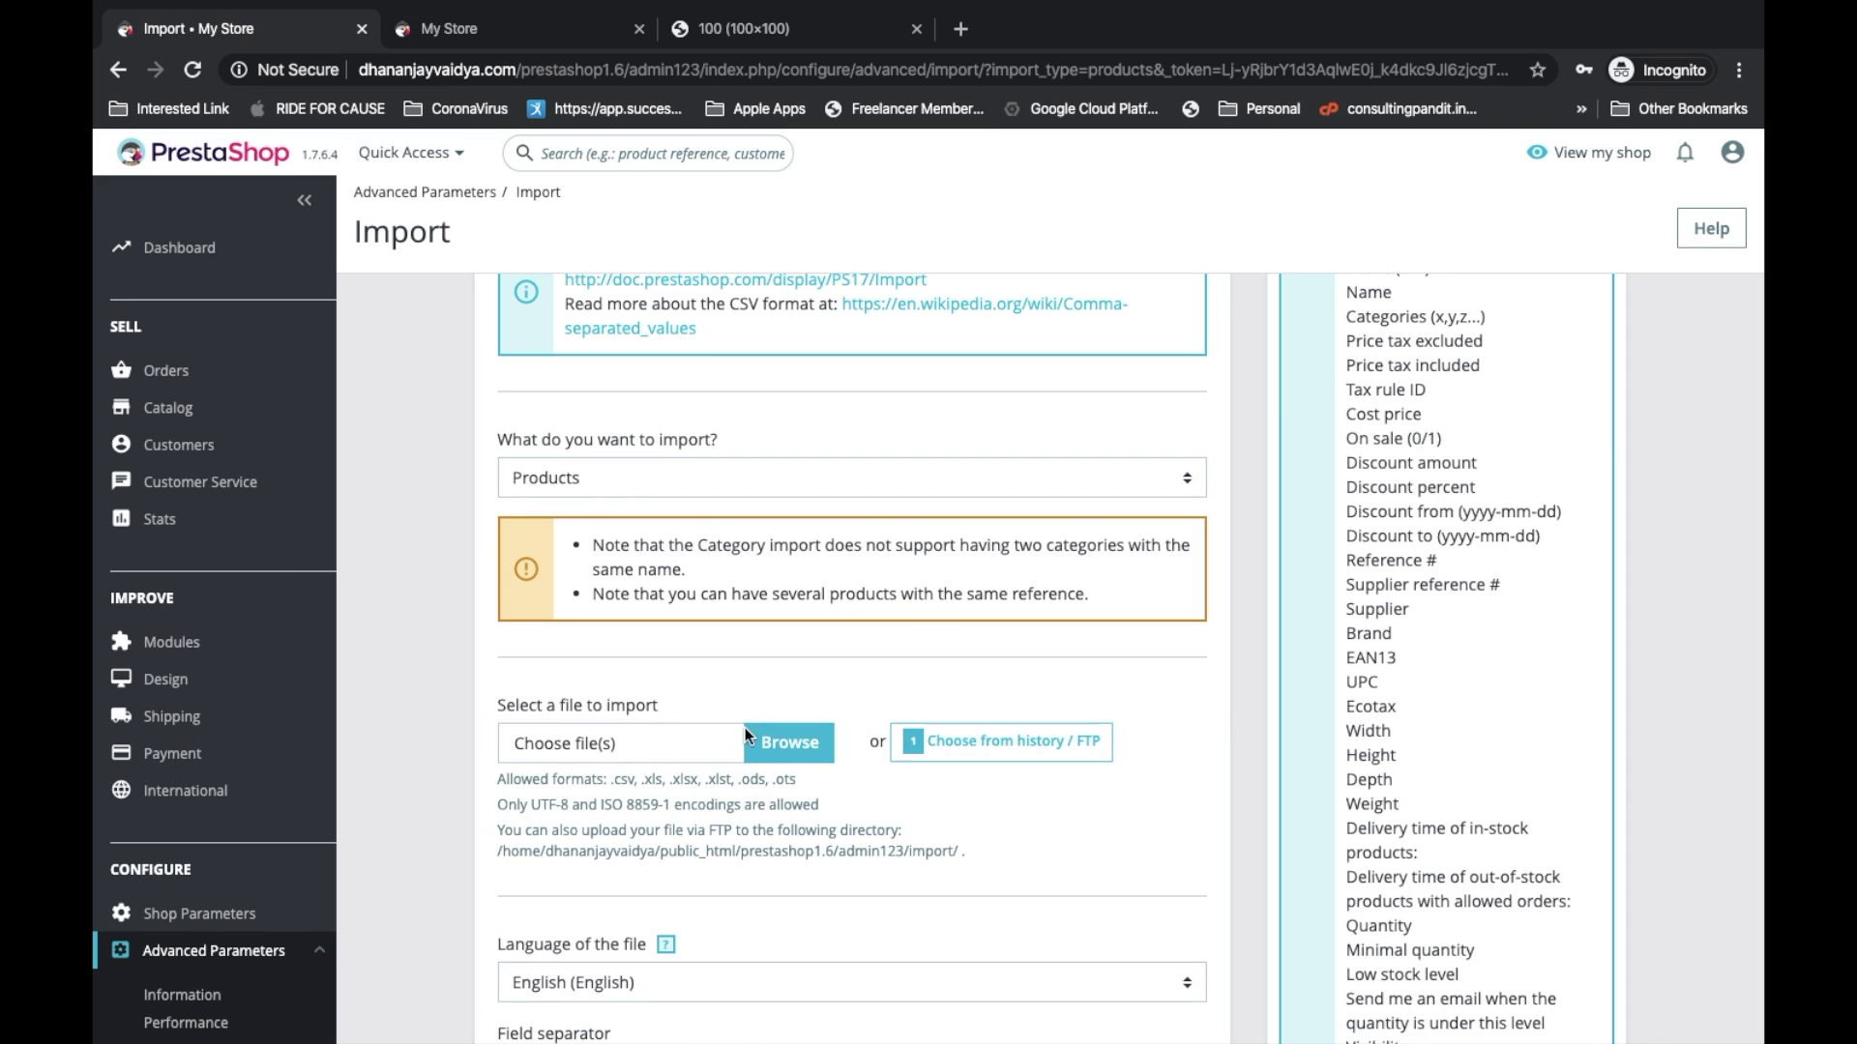
{"action": "left_click", "coordinate": [659, 747]}
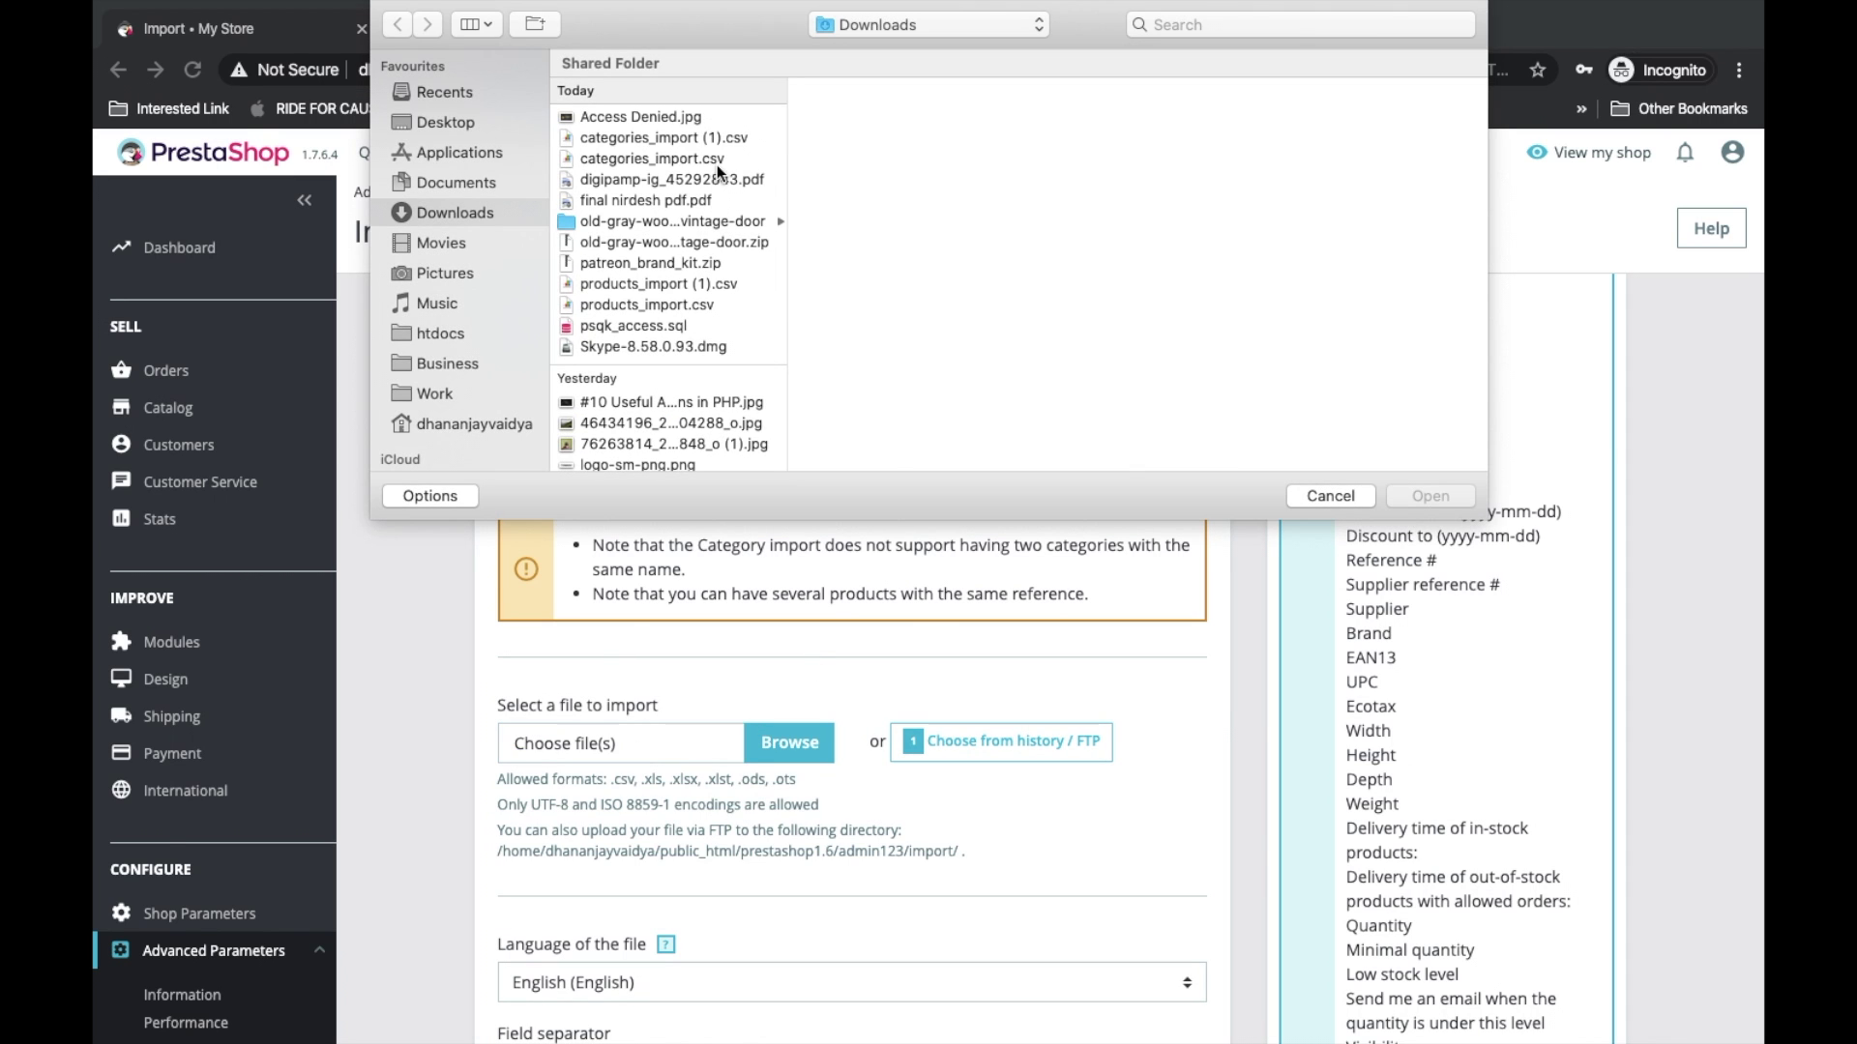
{"action": "left_click", "coordinate": [615, 284]}
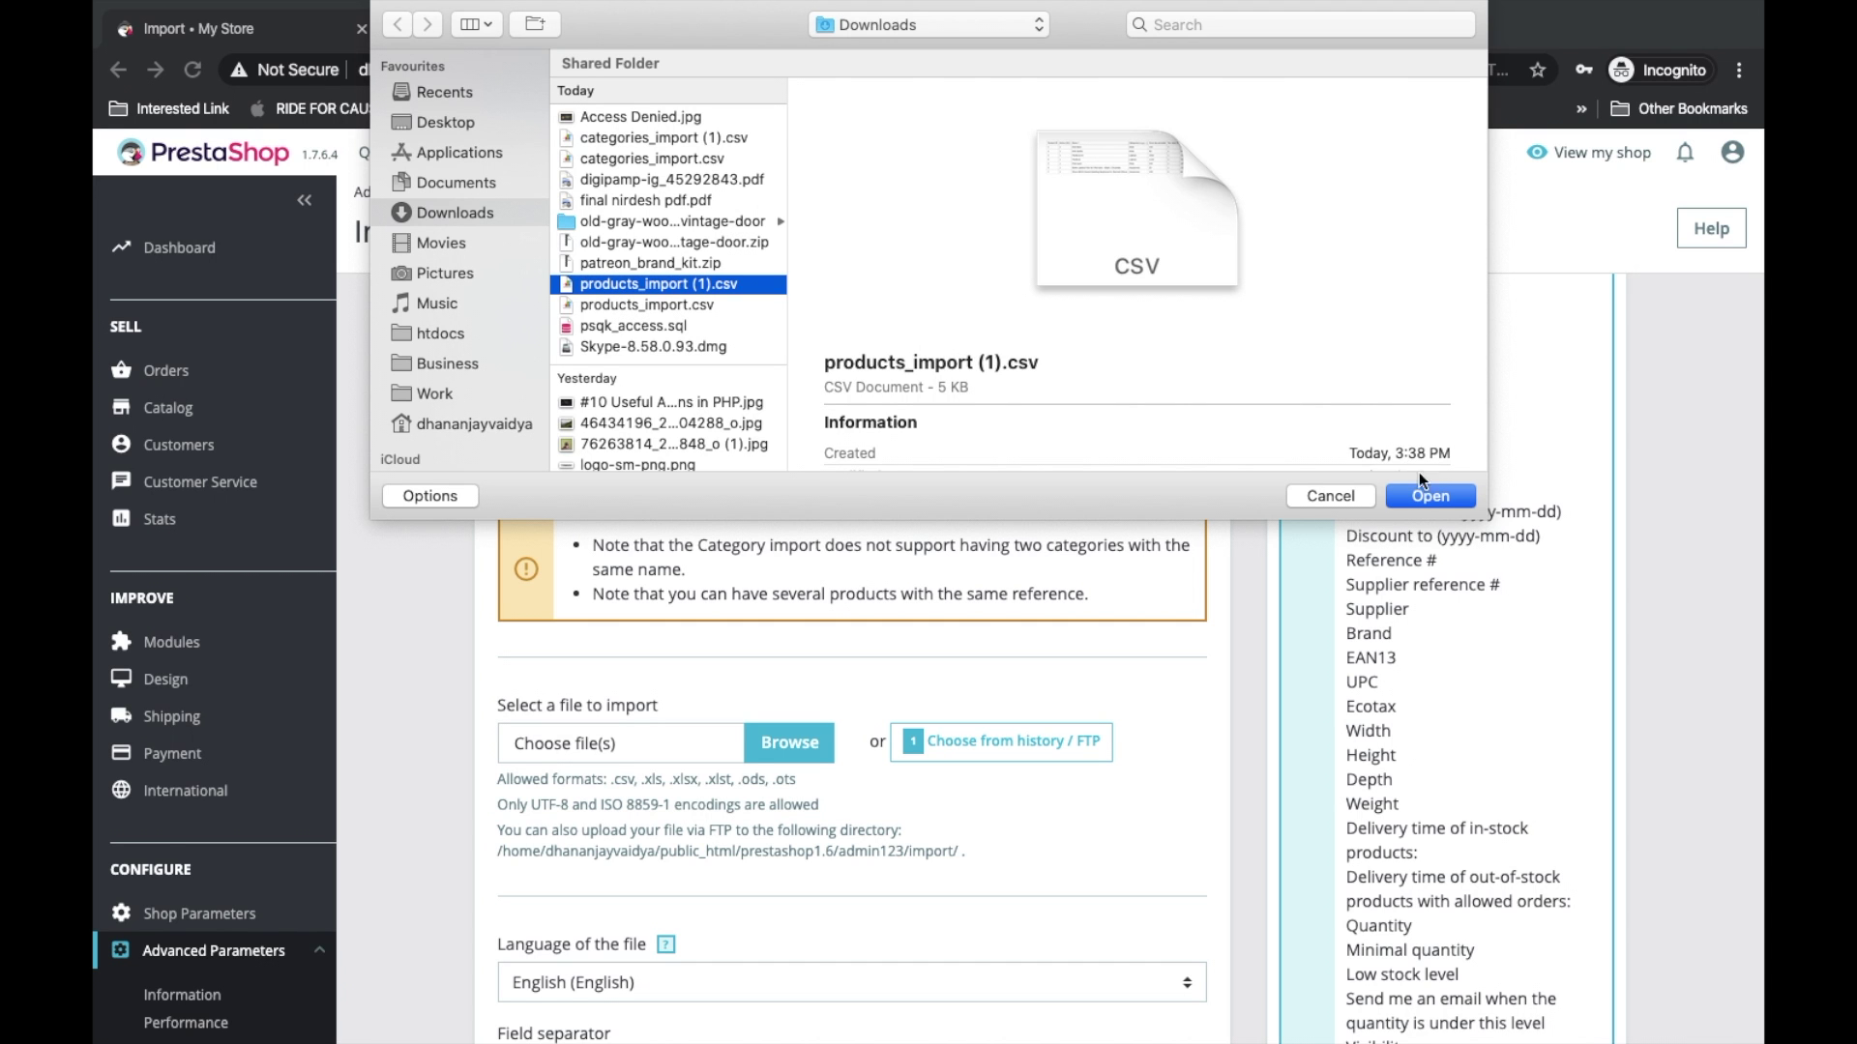
{"action": "left_click", "coordinate": [1430, 496]}
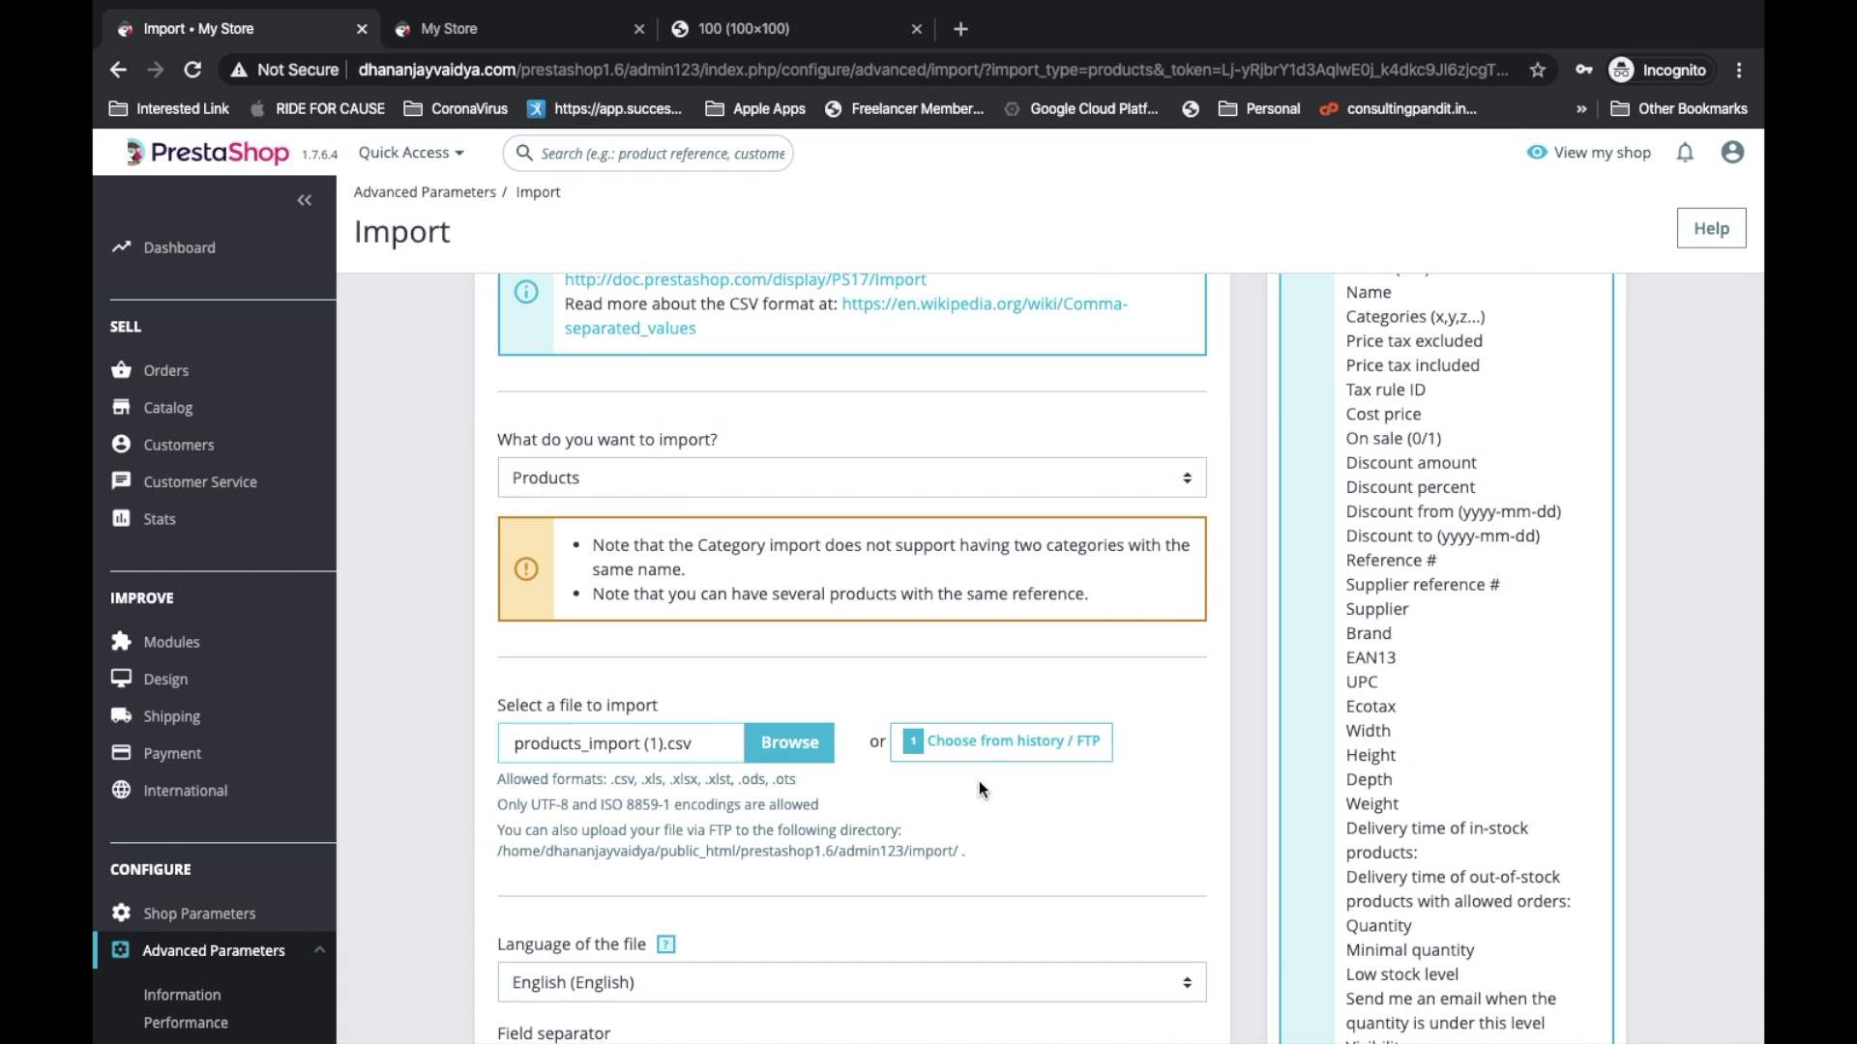
Keep the default import options for products_import (1).csv, continue to data matching, and examine how the columns are split
{"action": "scroll", "coordinate": [979, 781], "scroll_direction": "down", "scroll_amount": 3}
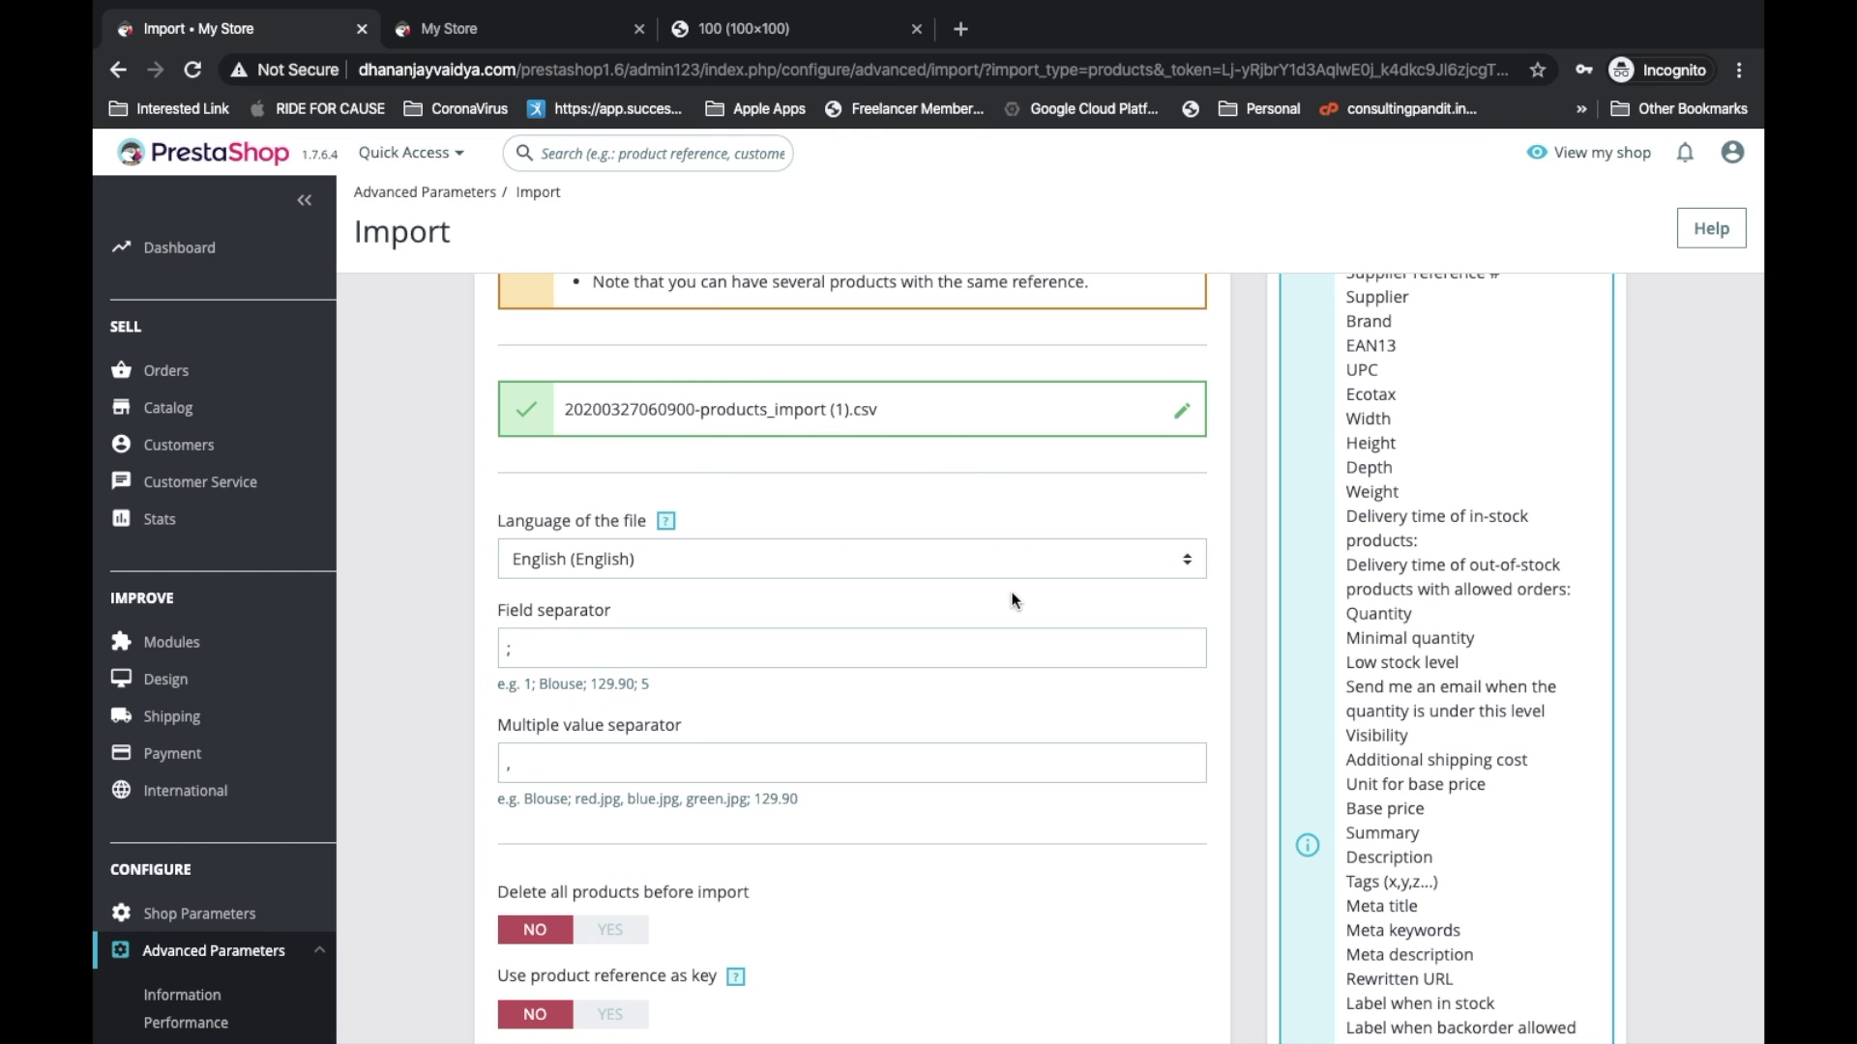
{"action": "scroll", "coordinate": [1012, 593], "scroll_direction": "down", "scroll_amount": 3}
{"action": "scroll", "coordinate": [927, 757], "scroll_direction": "down", "scroll_amount": 5}
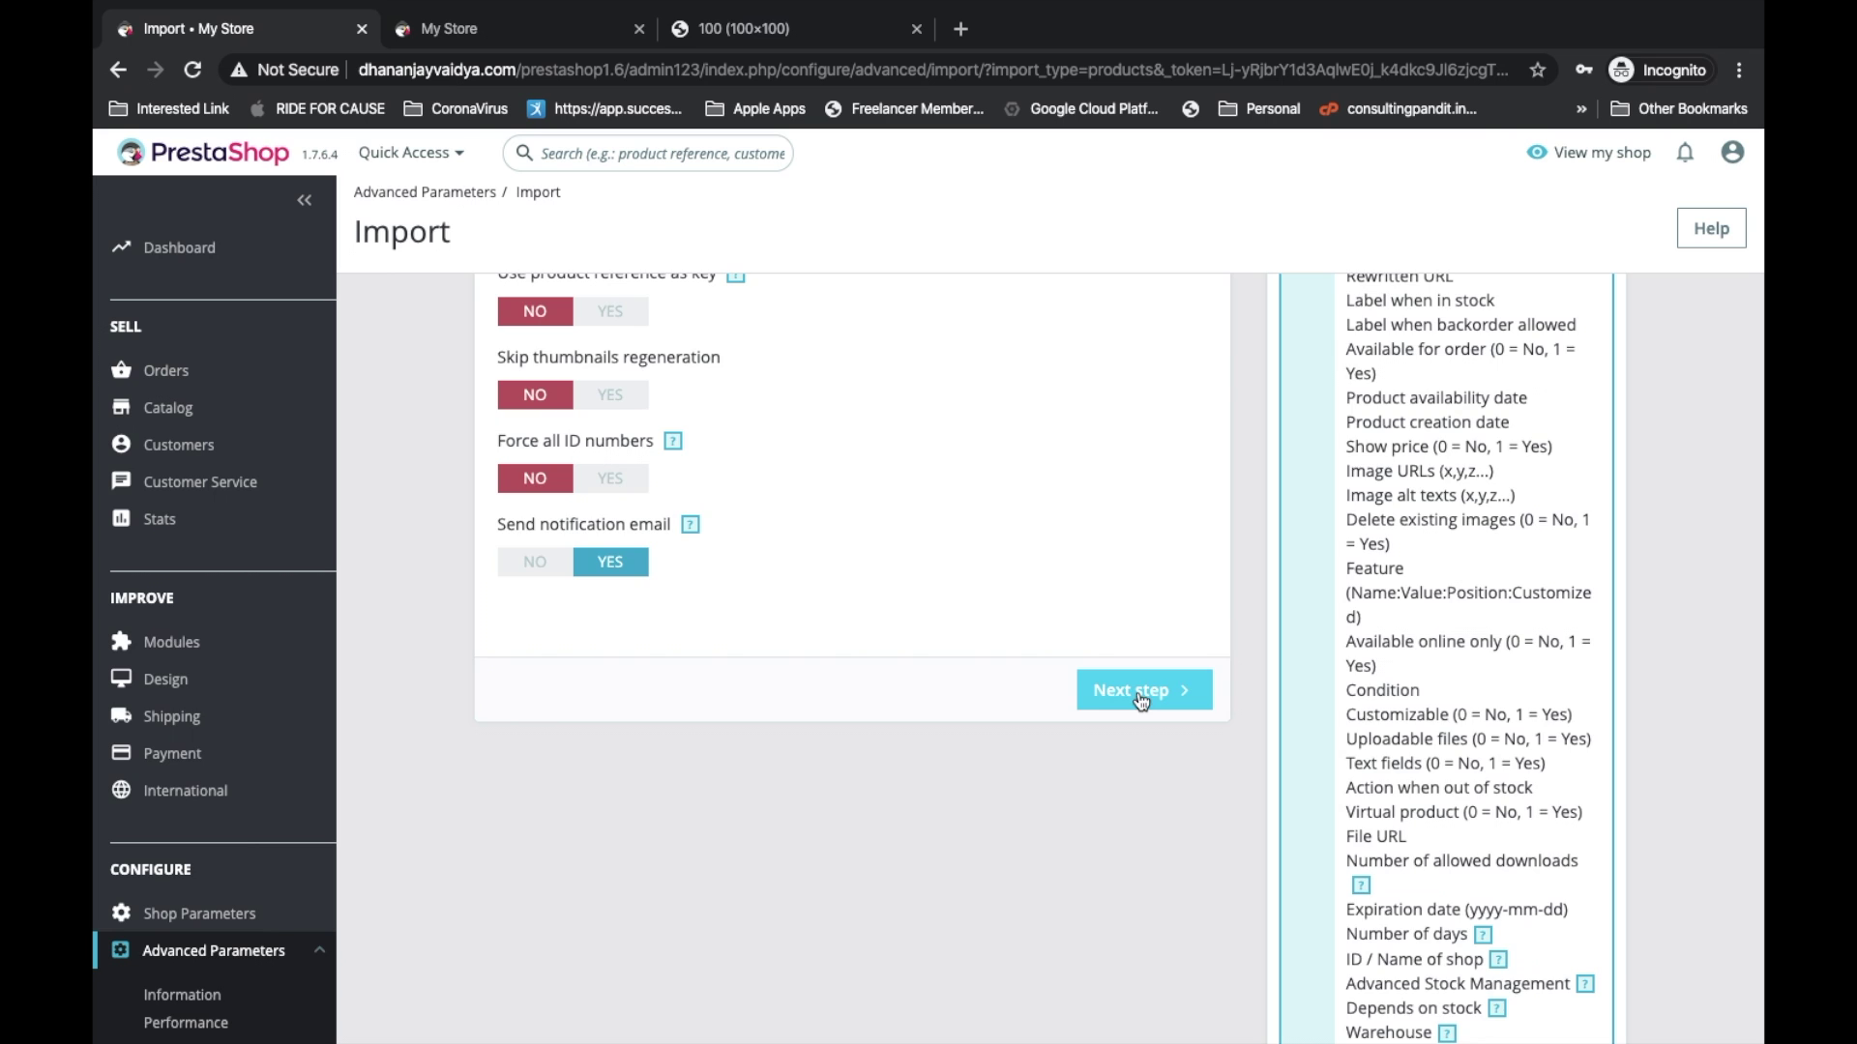
{"action": "scroll", "coordinate": [944, 339], "scroll_direction": "up", "scroll_amount": 8}
{"action": "scroll", "coordinate": [734, 849], "scroll_direction": "down", "scroll_amount": 3}
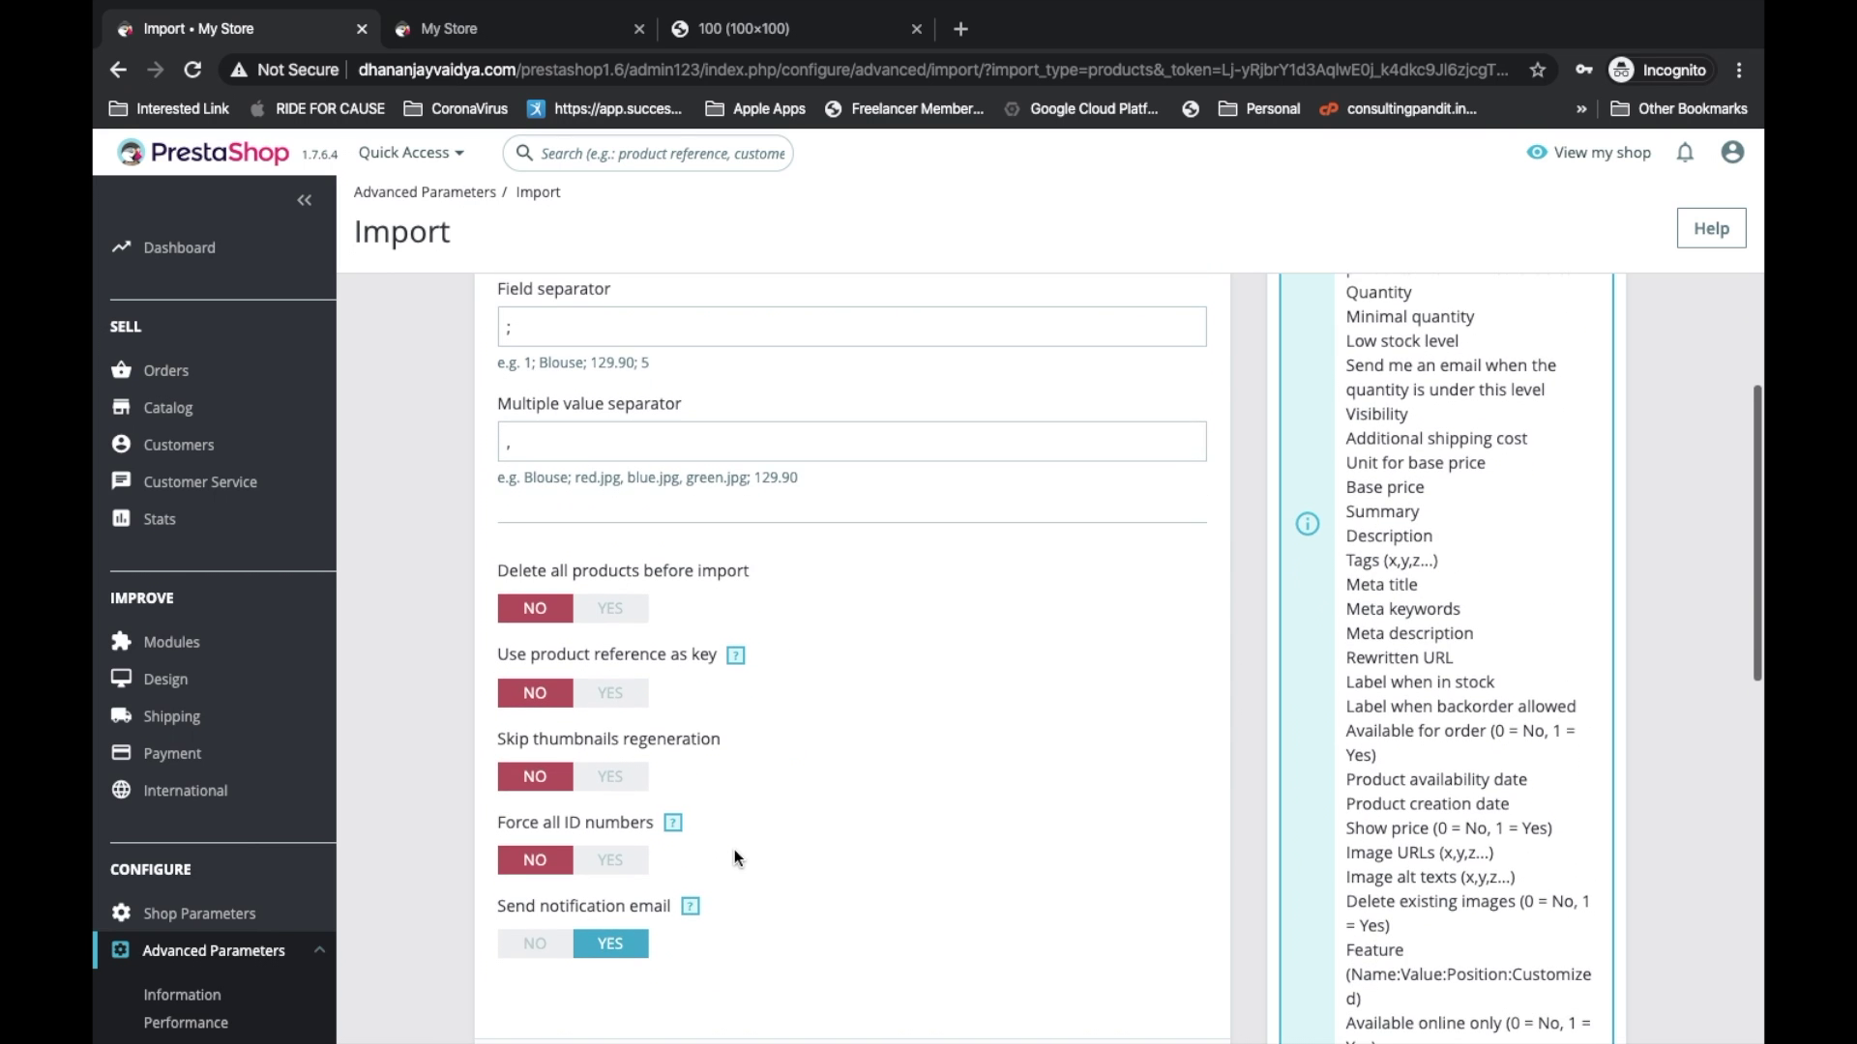
{"action": "scroll", "coordinate": [1036, 836], "scroll_direction": "down", "scroll_amount": 4}
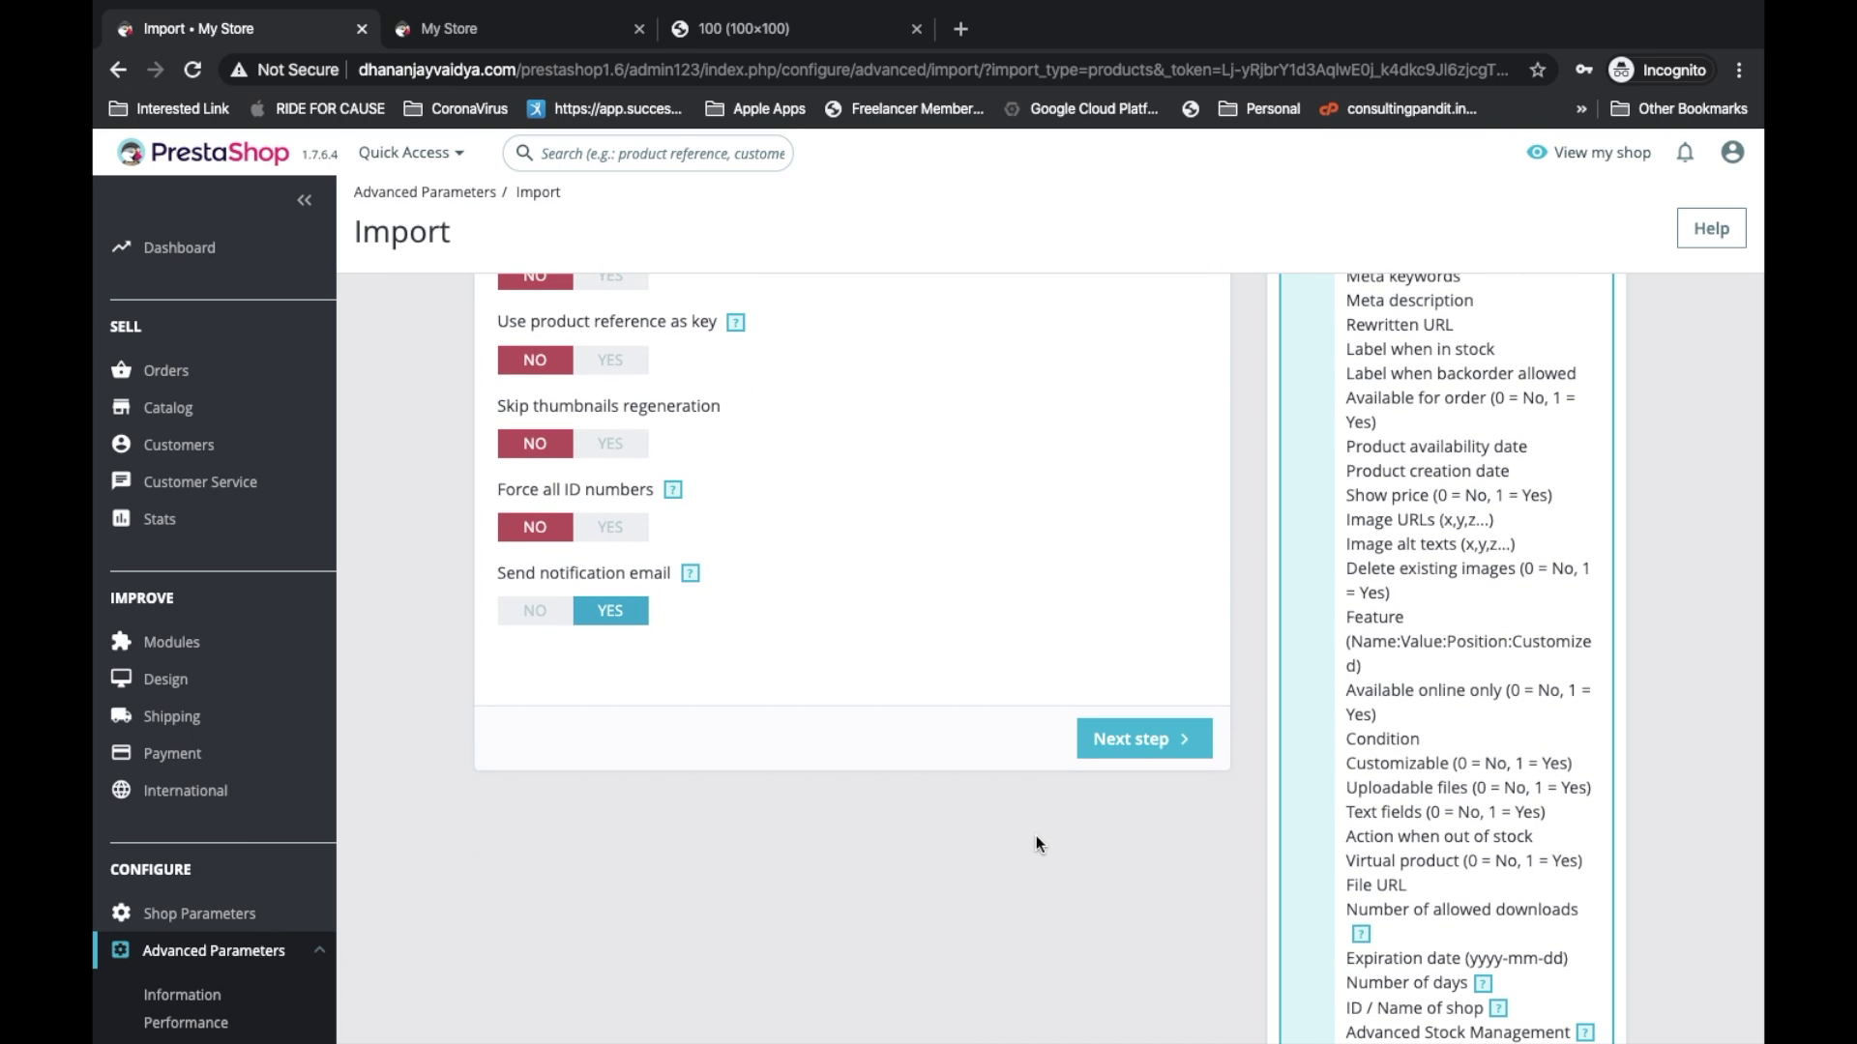
{"action": "left_click", "coordinate": [1147, 760]}
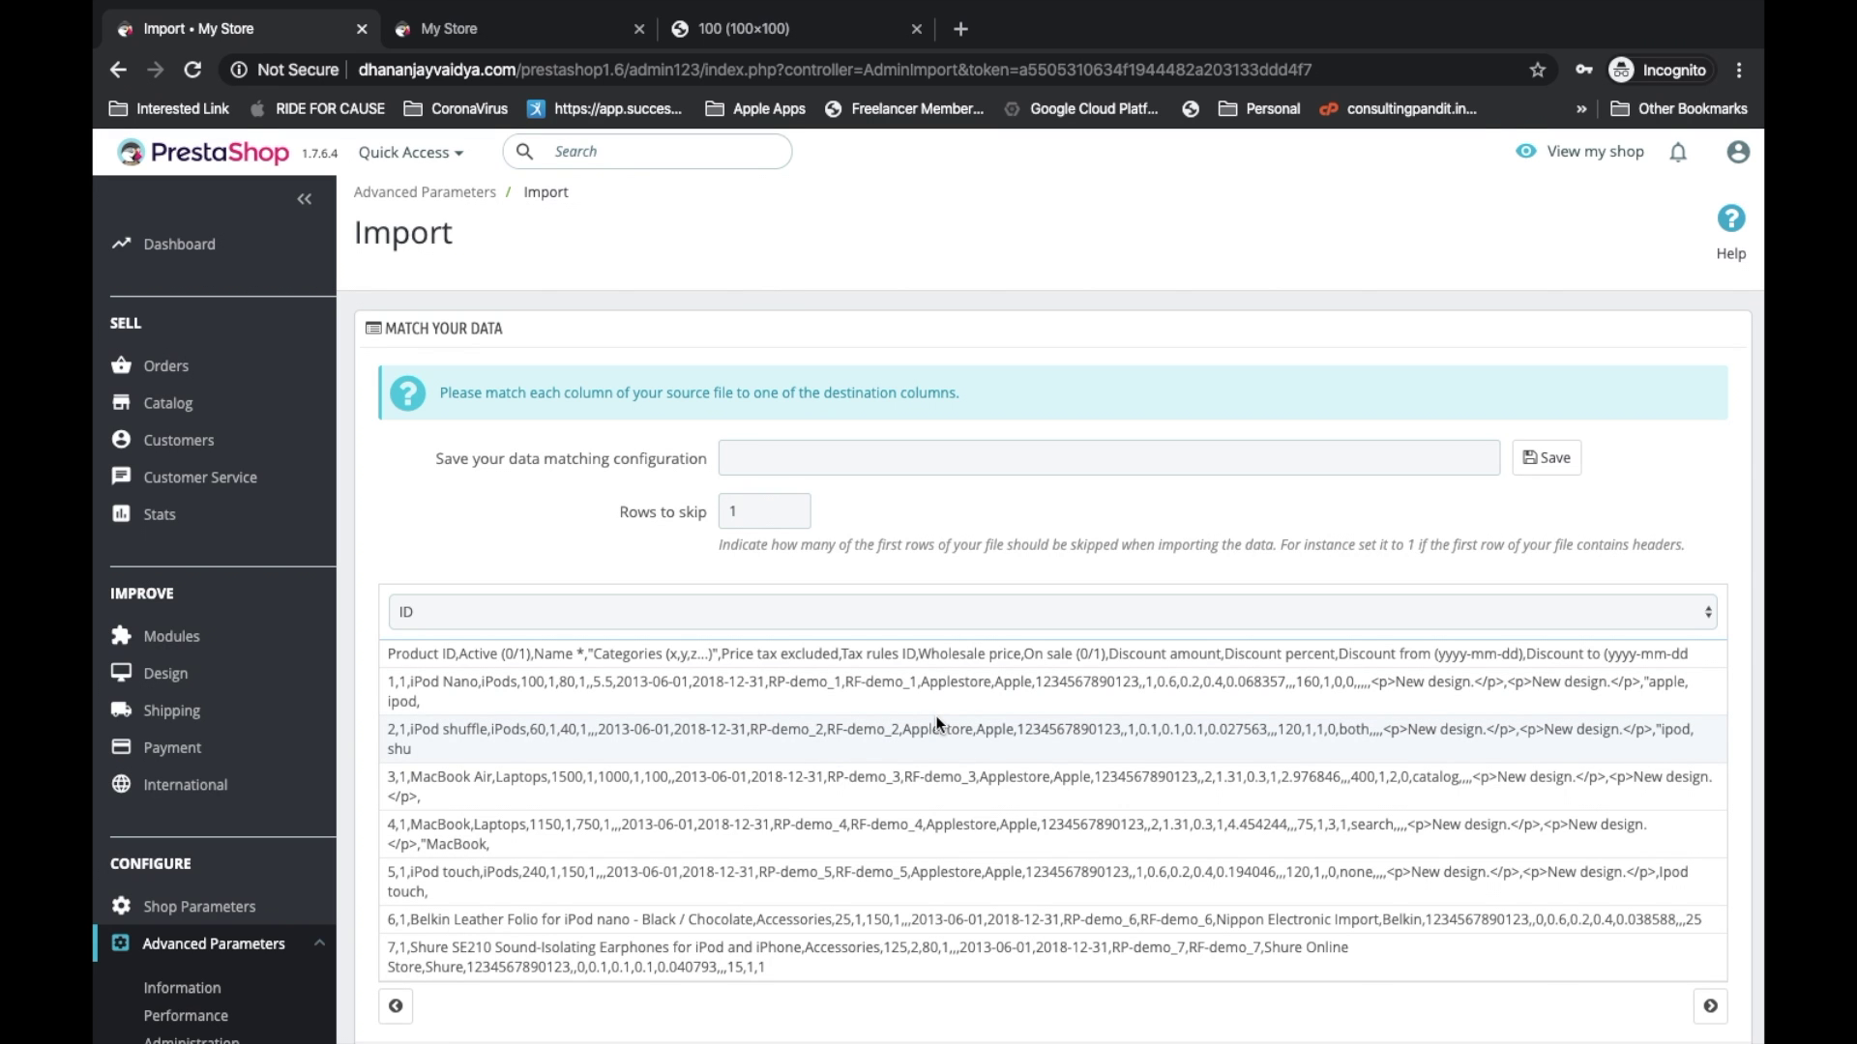
{"action": "scroll", "coordinate": [915, 629], "scroll_direction": "down", "scroll_amount": 2}
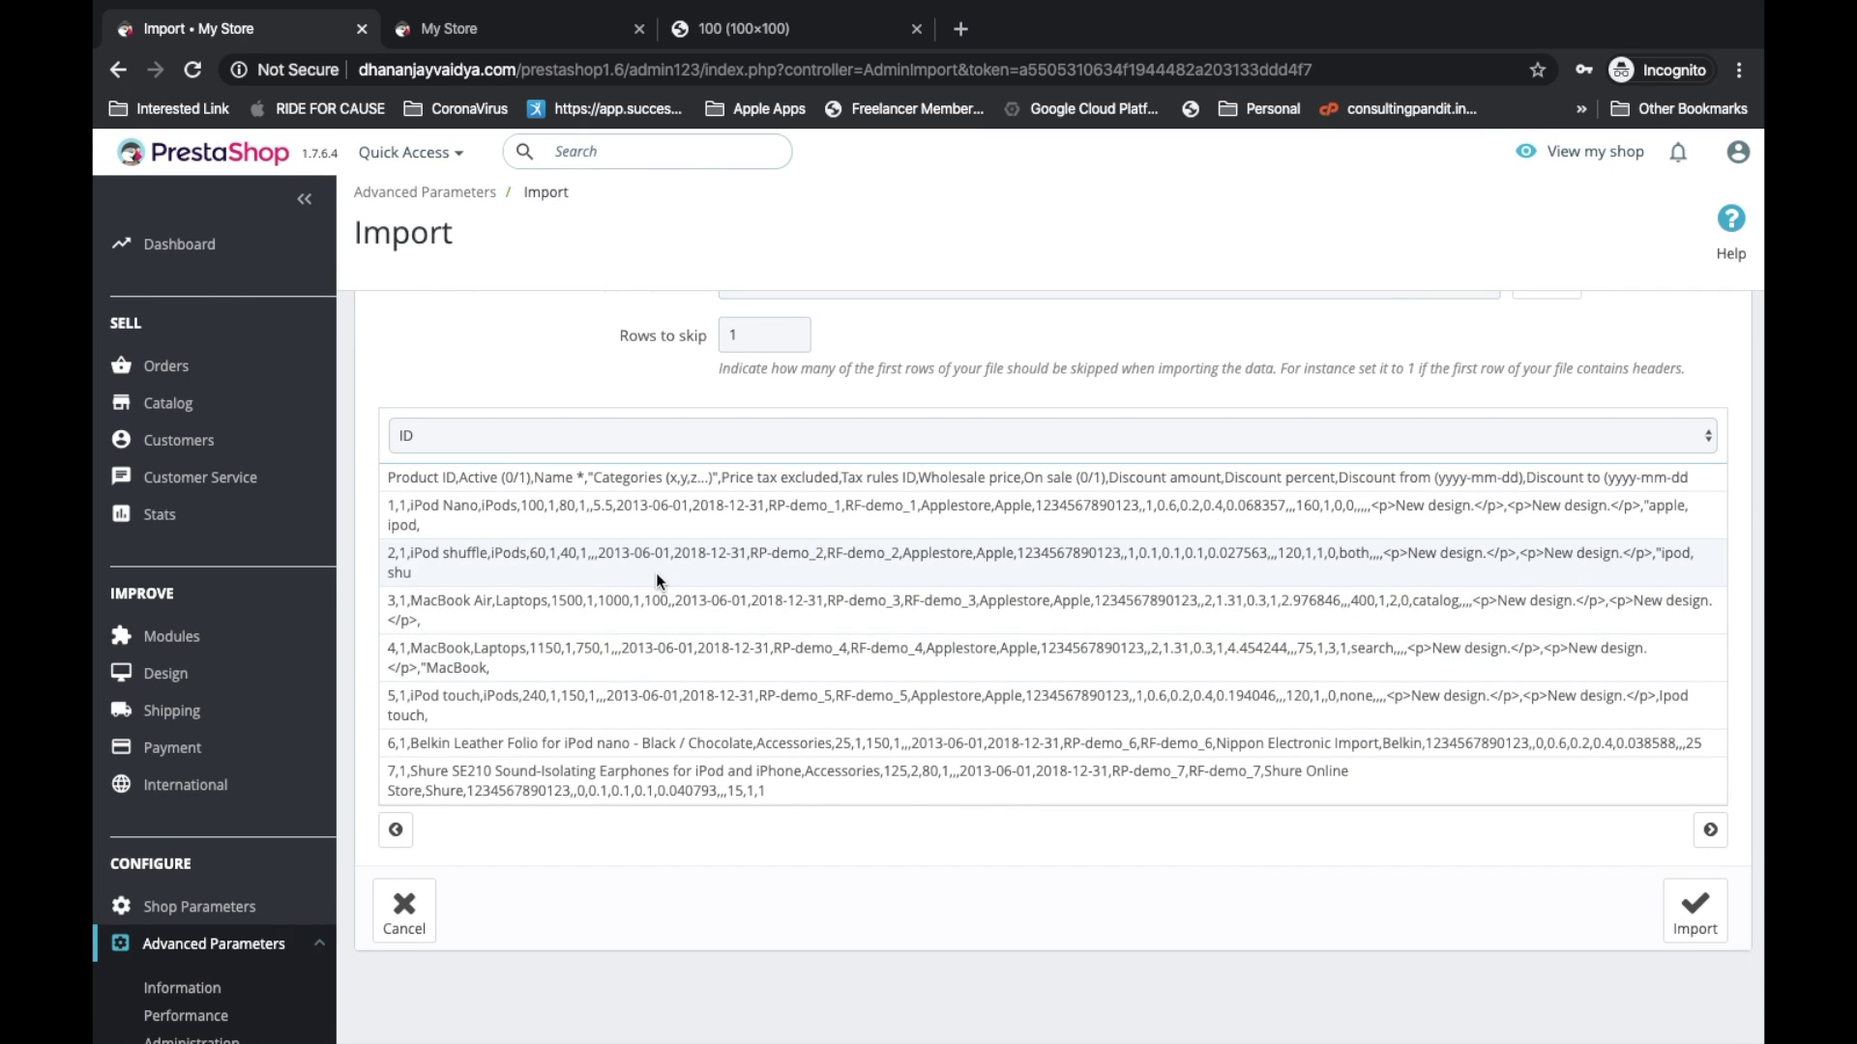
{"action": "scroll", "coordinate": [644, 614], "scroll_direction": "up", "scroll_amount": 2}
Return to Numbers and try to export the spreadsheet as CSV to Downloads again with Unicode (UTF-8) encoding and no table names
{"action": "key", "text": "ctrl+Left"}
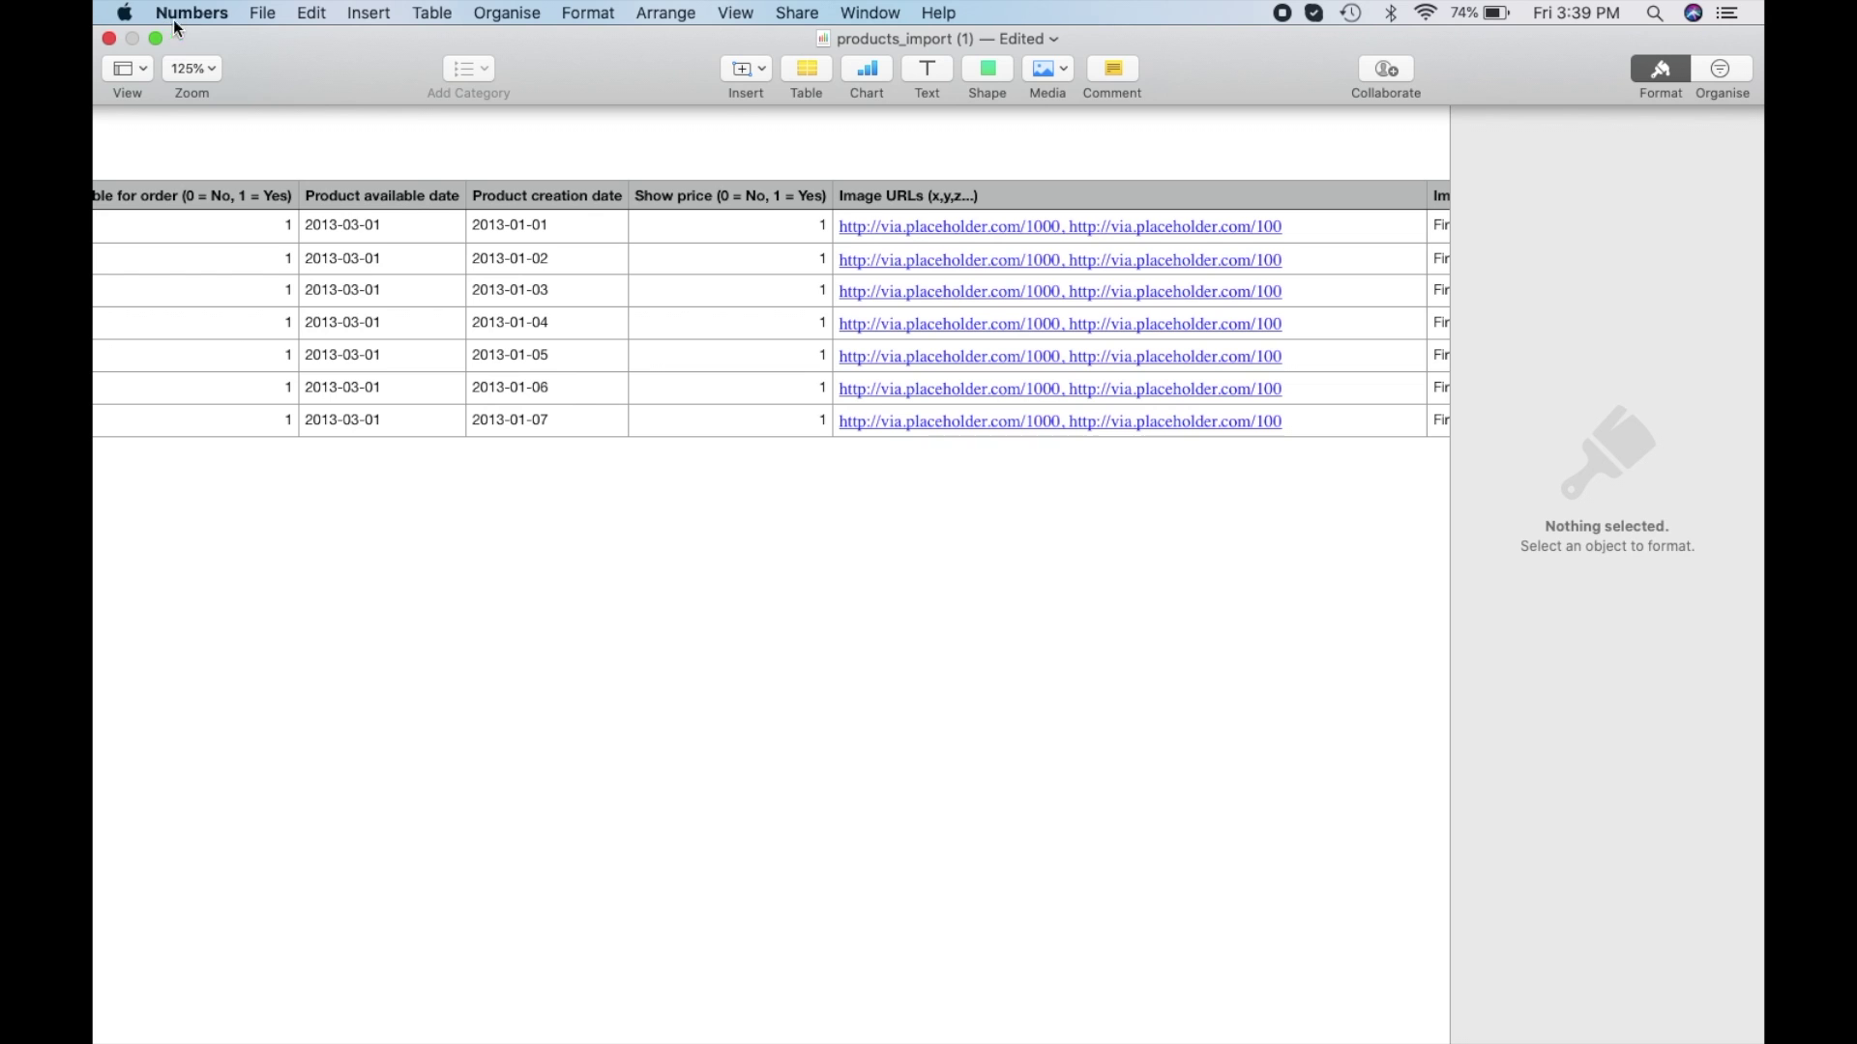
{"action": "left_click", "coordinate": [189, 14]}
{"action": "mouse_move", "coordinate": [262, 12]}
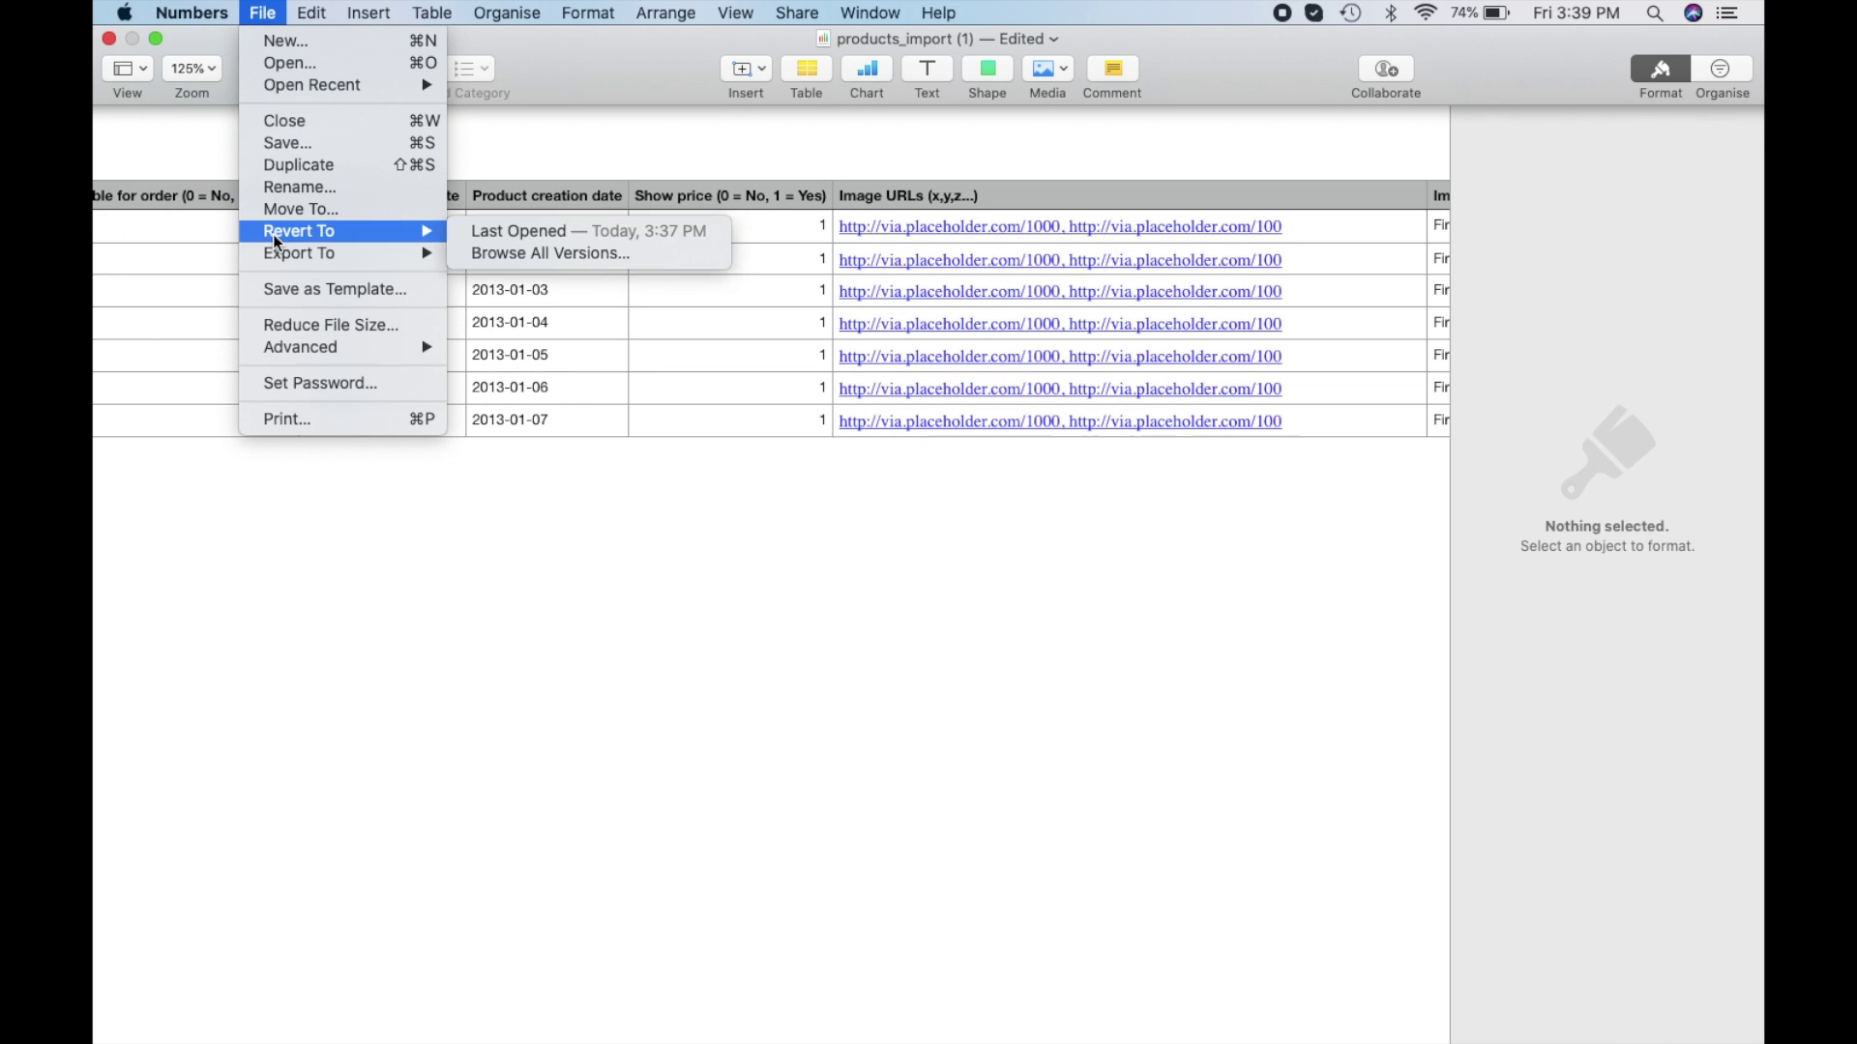
{"action": "mouse_move", "coordinate": [319, 253]}
{"action": "left_click", "coordinate": [484, 303]}
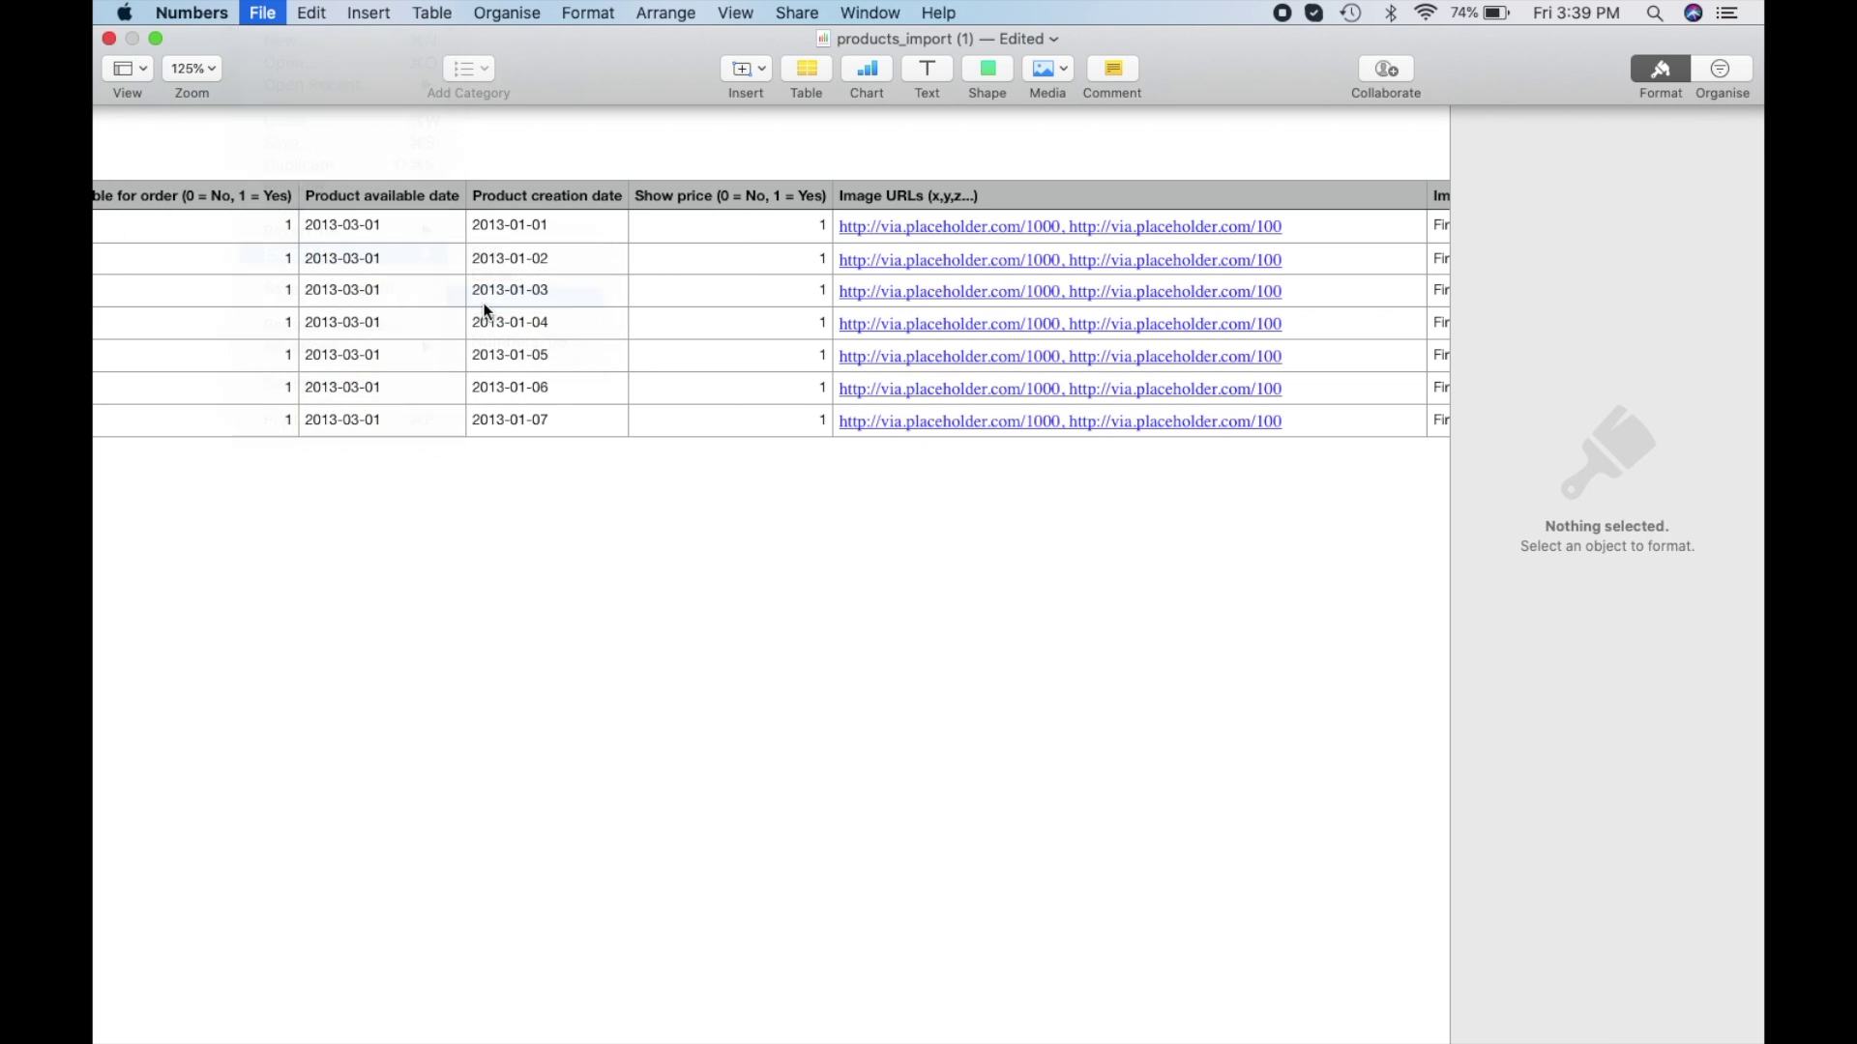
{"action": "left_click", "coordinate": [719, 238]}
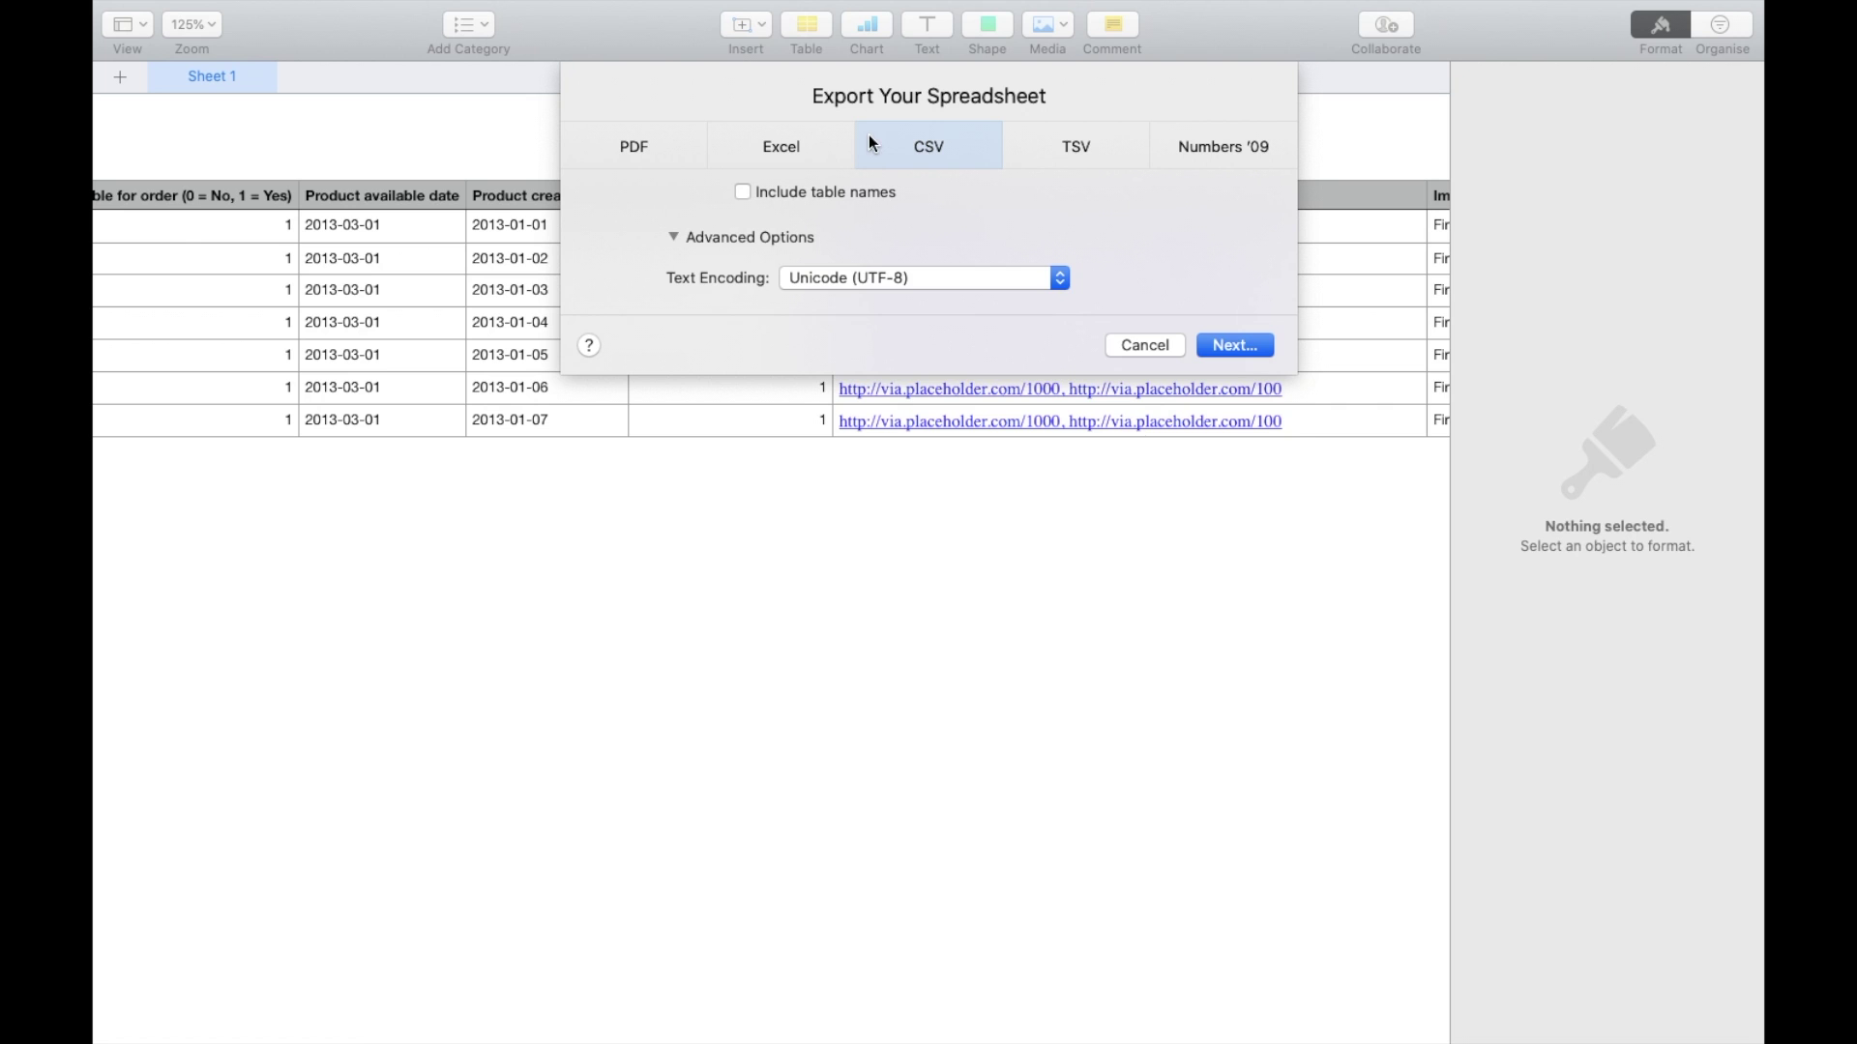
{"action": "left_click", "coordinate": [770, 149]}
{"action": "left_click", "coordinate": [924, 145]}
{"action": "left_click", "coordinate": [851, 281]}
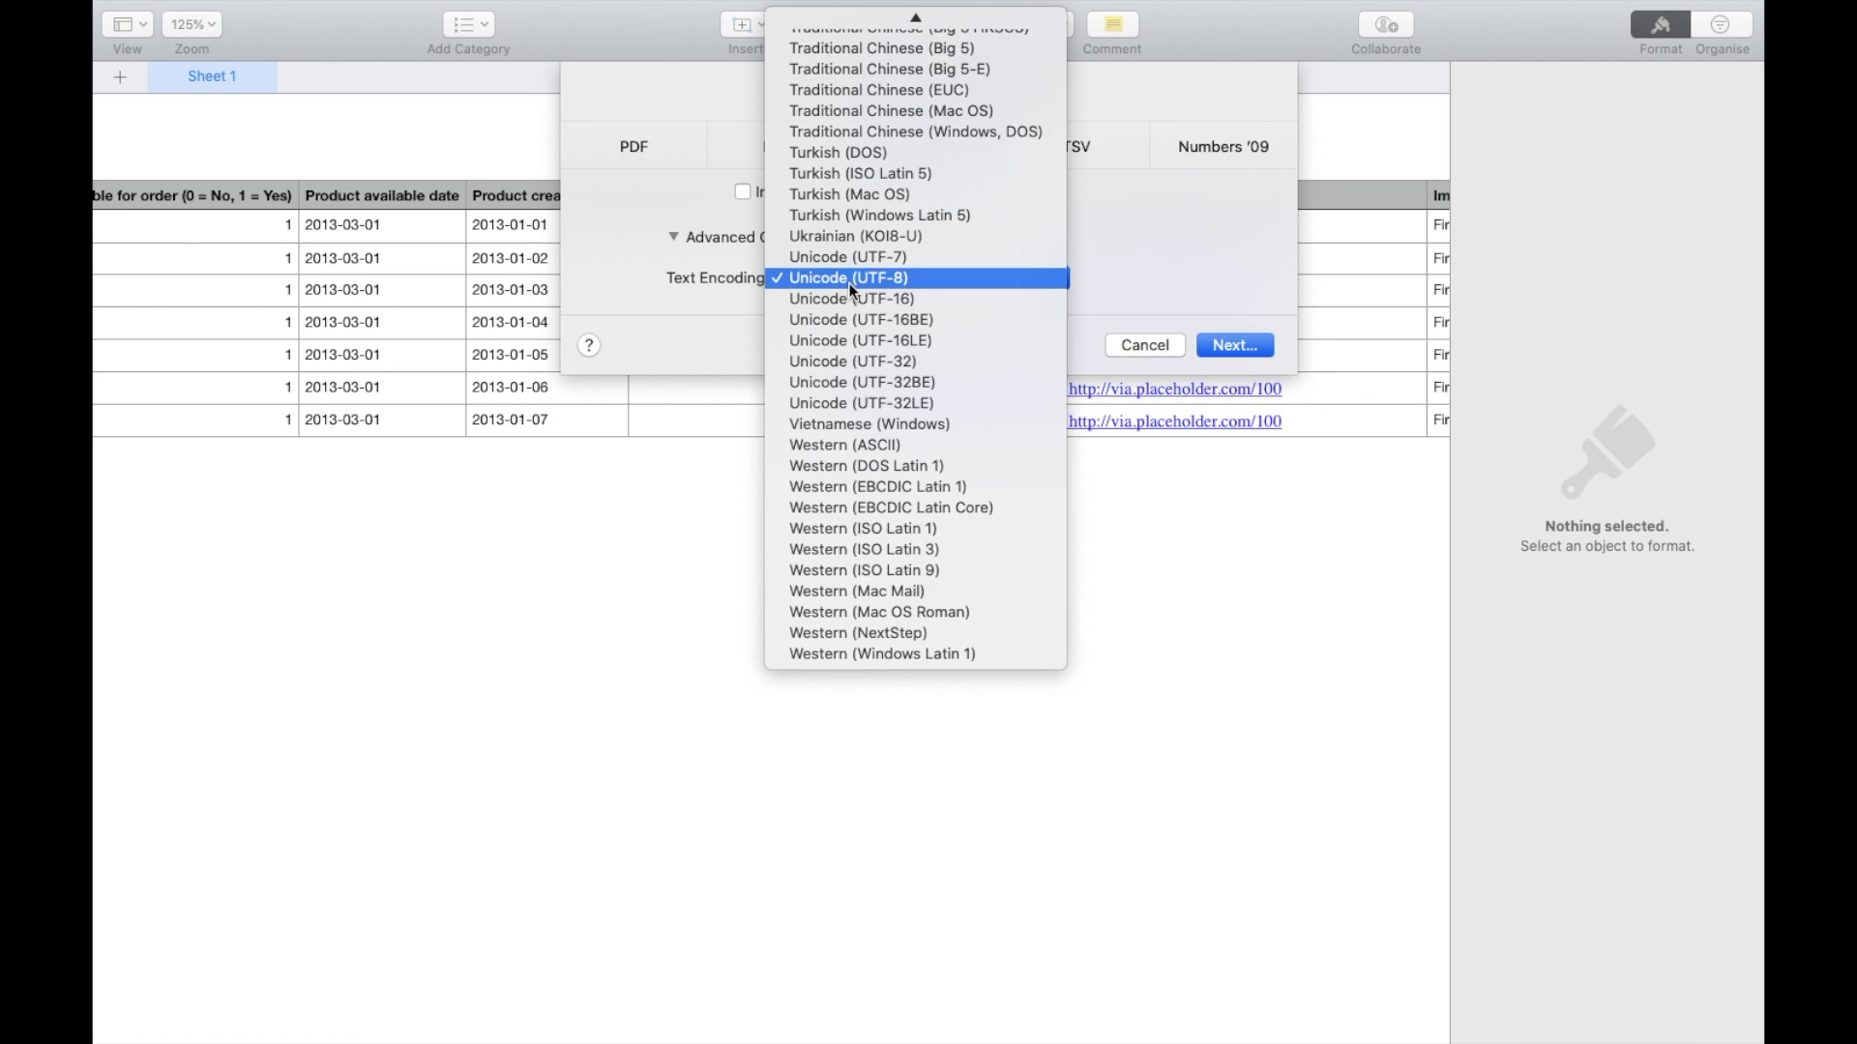
{"action": "left_click", "coordinate": [851, 280]}
{"action": "left_click", "coordinate": [1233, 344]}
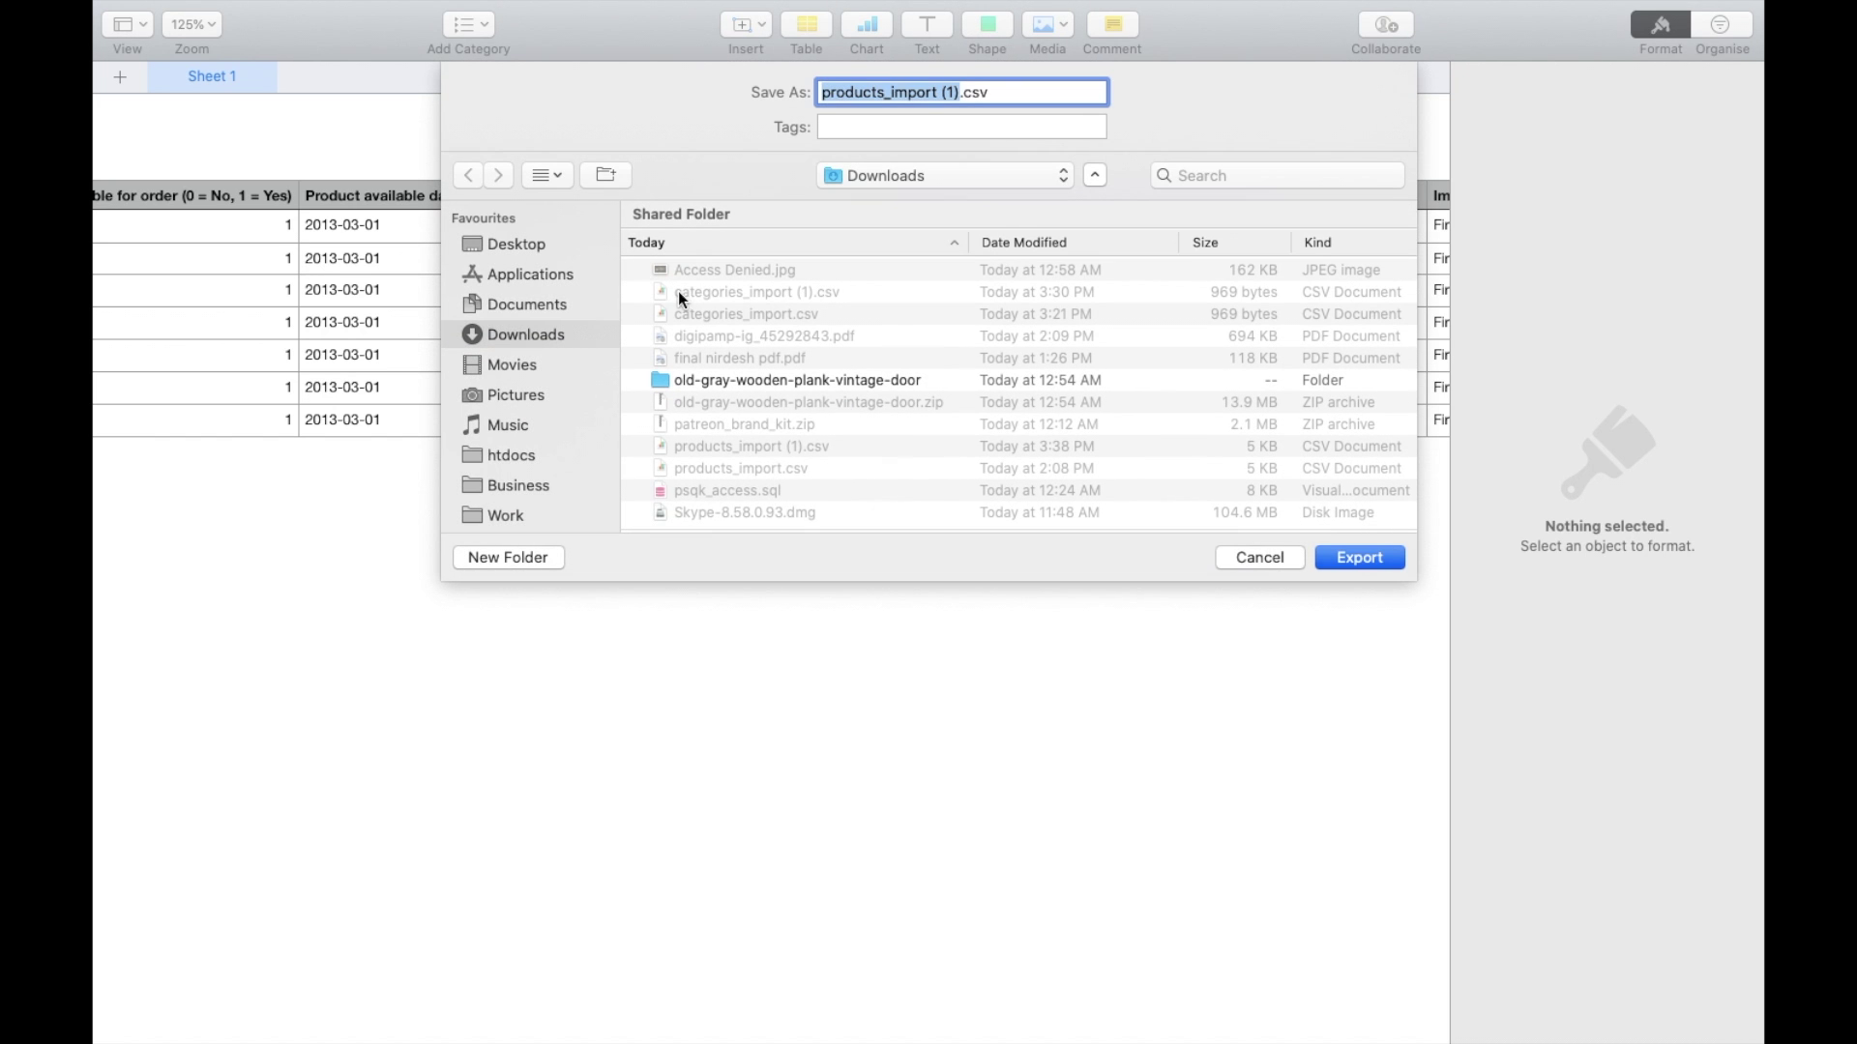
{"action": "key", "text": "Return"}
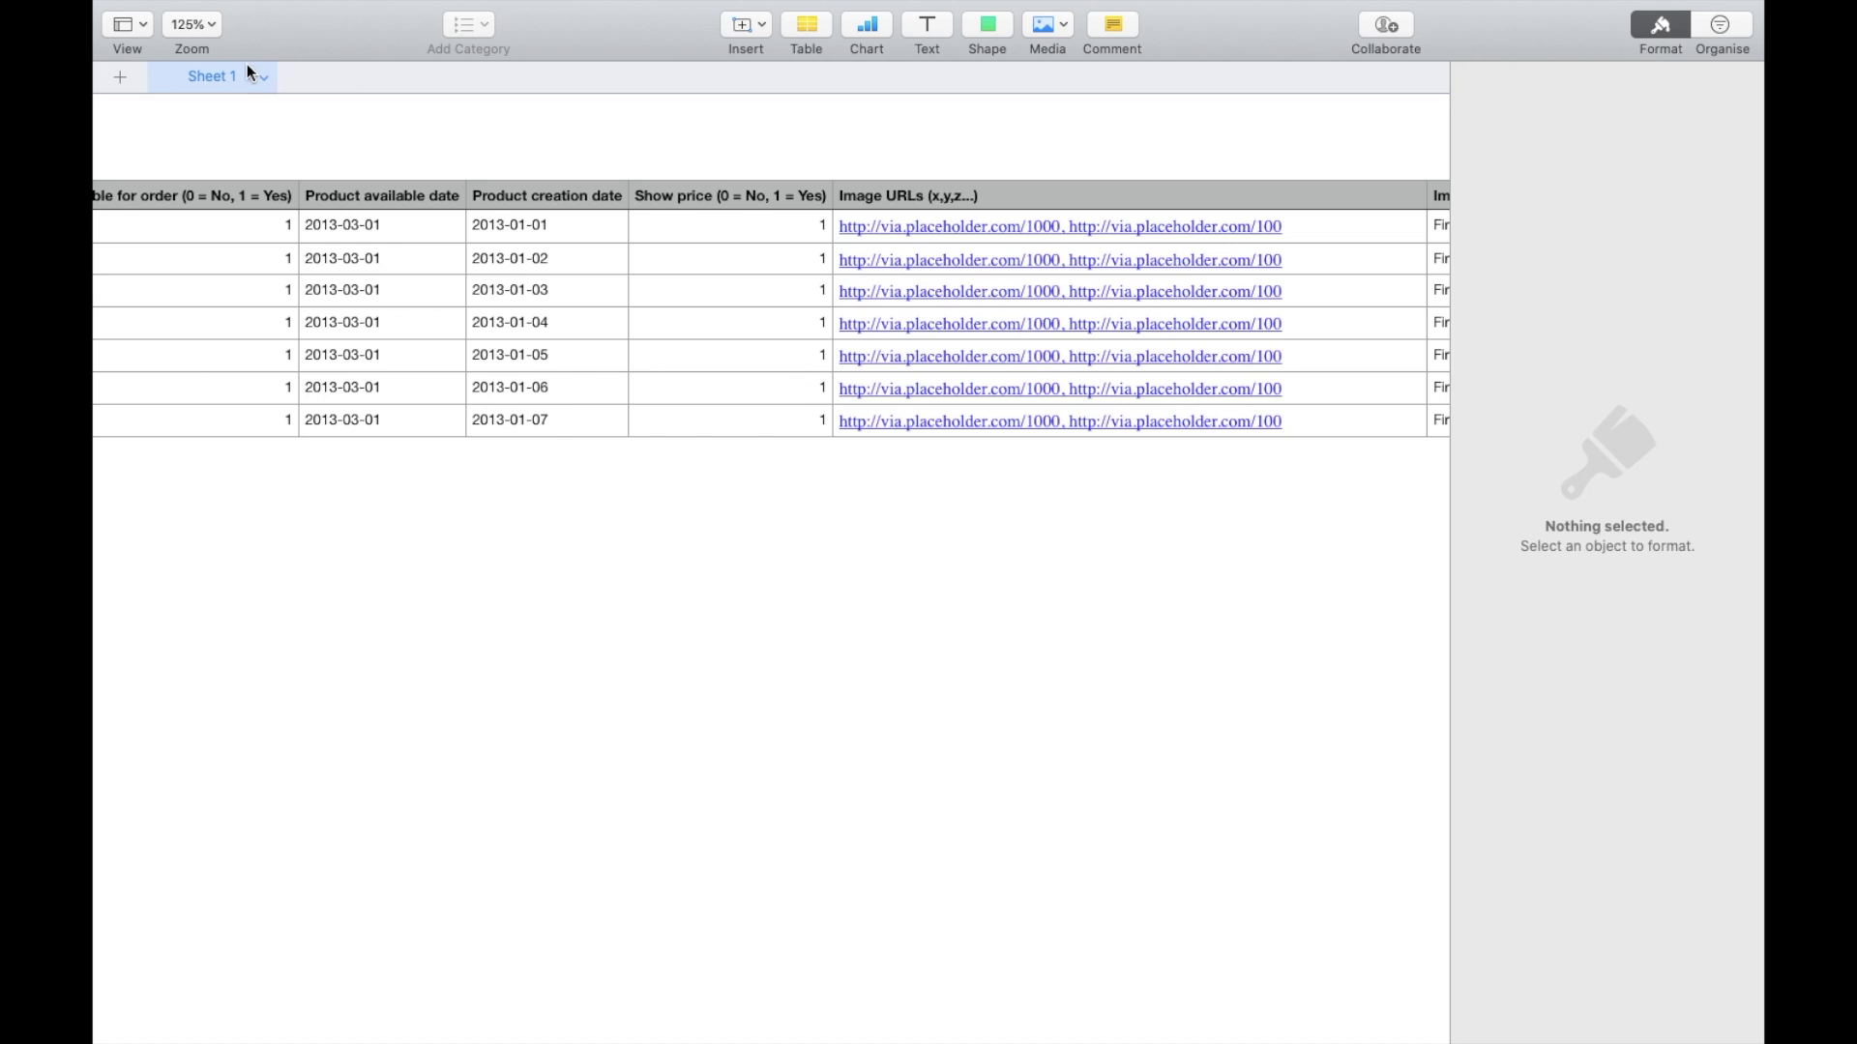
Close the Numbers document without keeping it, then switch to Microsoft Excel and look over the products_import sheet
{"action": "mouse_move", "coordinate": [155, 5]}
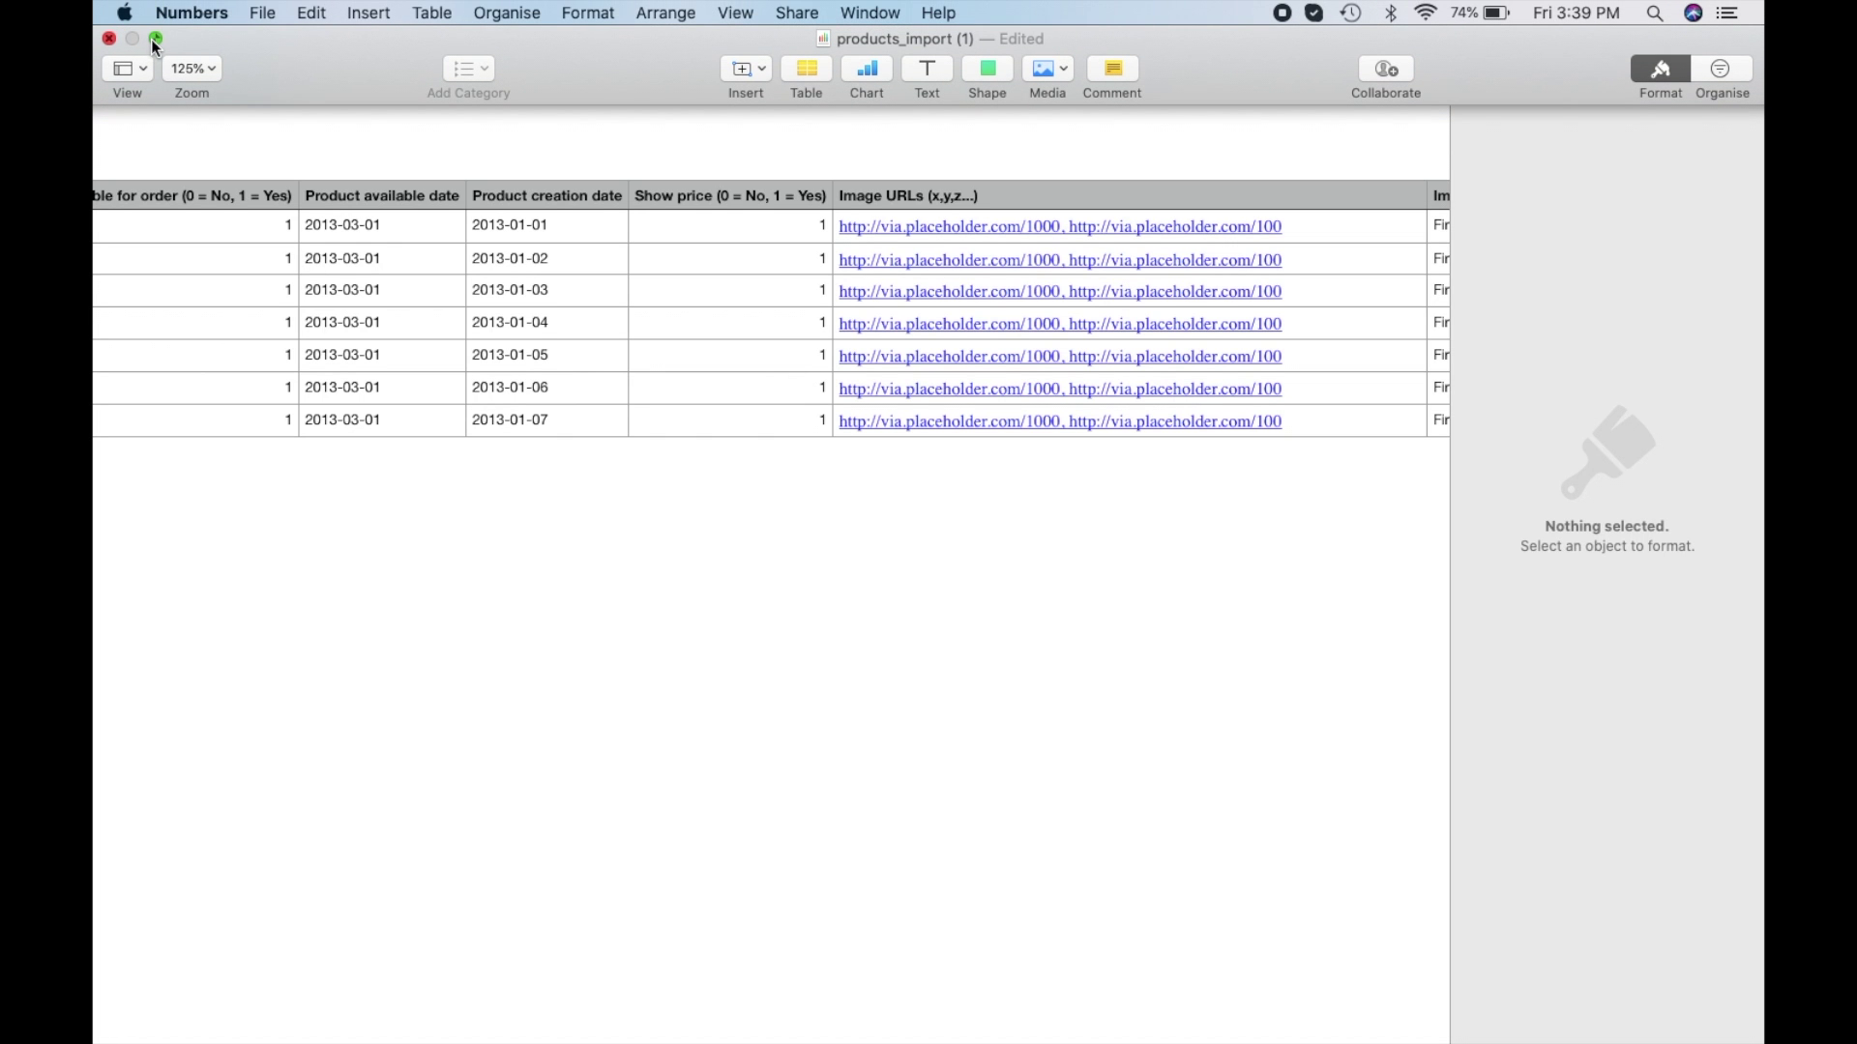
{"action": "left_click", "coordinate": [109, 38]}
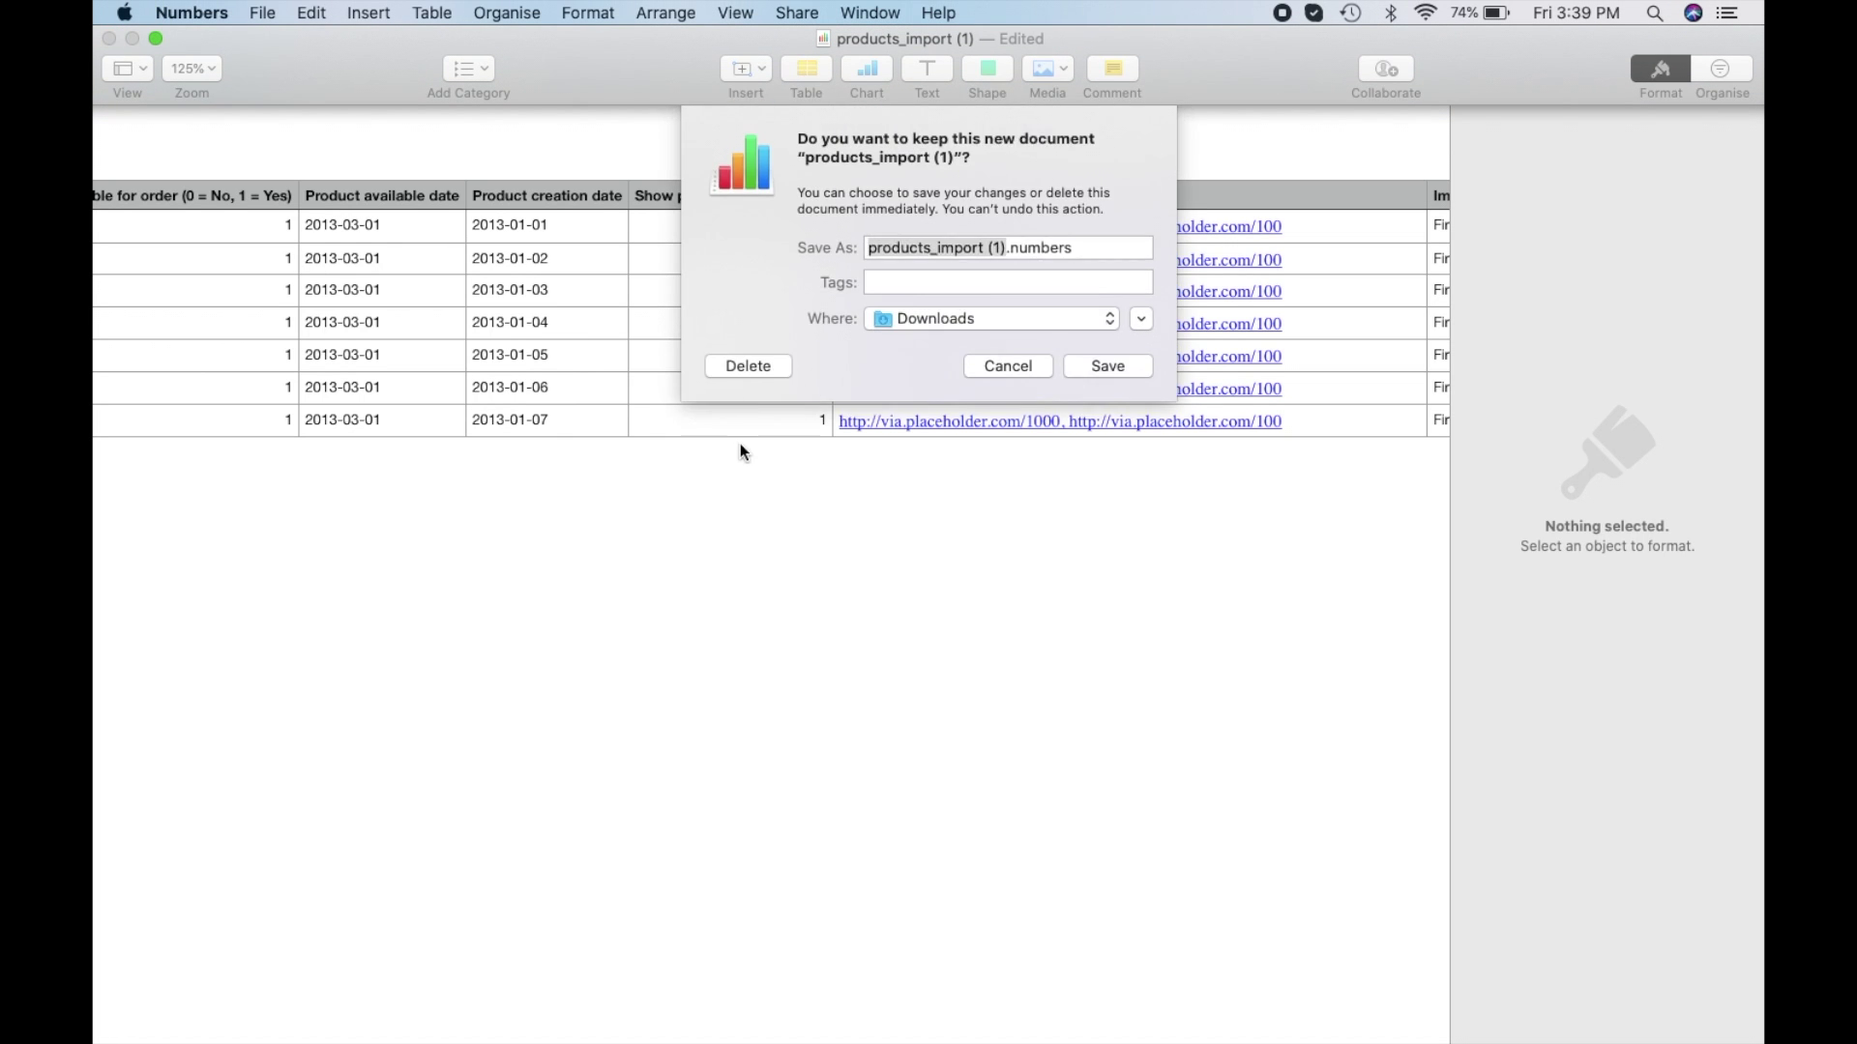
{"action": "left_click", "coordinate": [747, 322]}
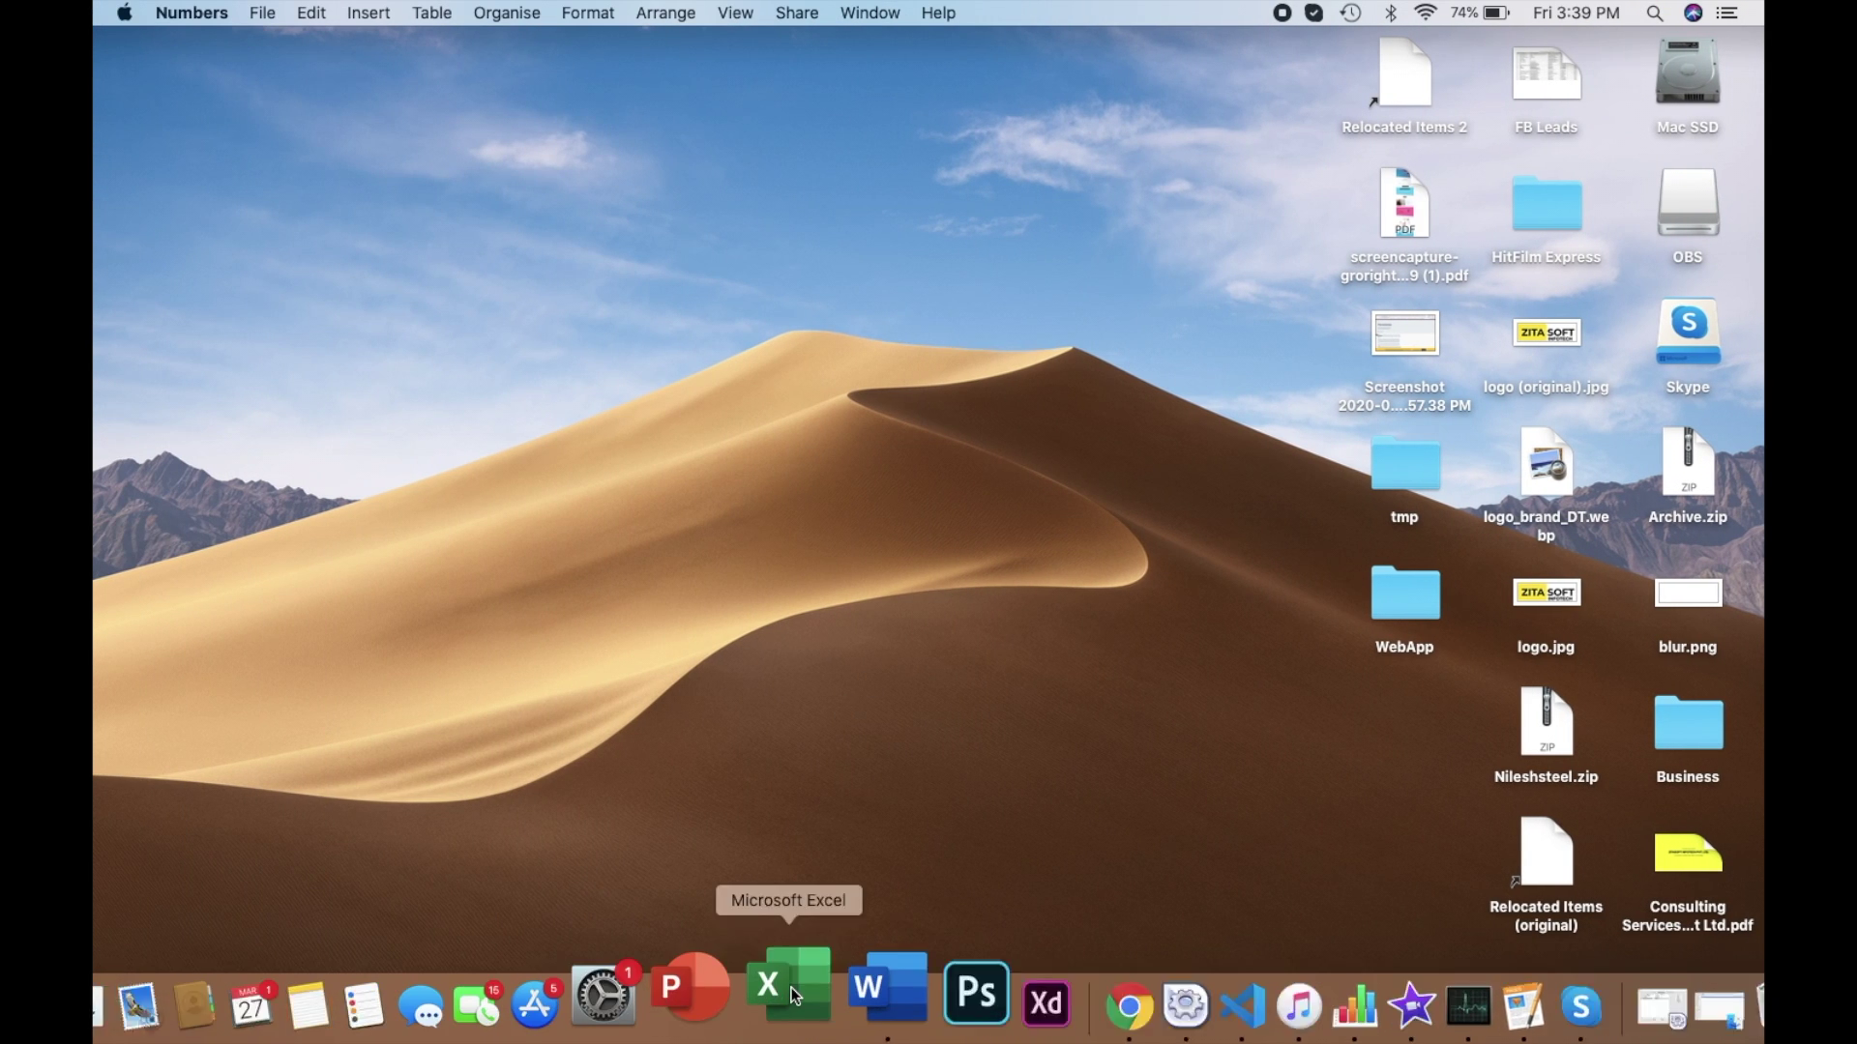
{"action": "left_click", "coordinate": [791, 988]}
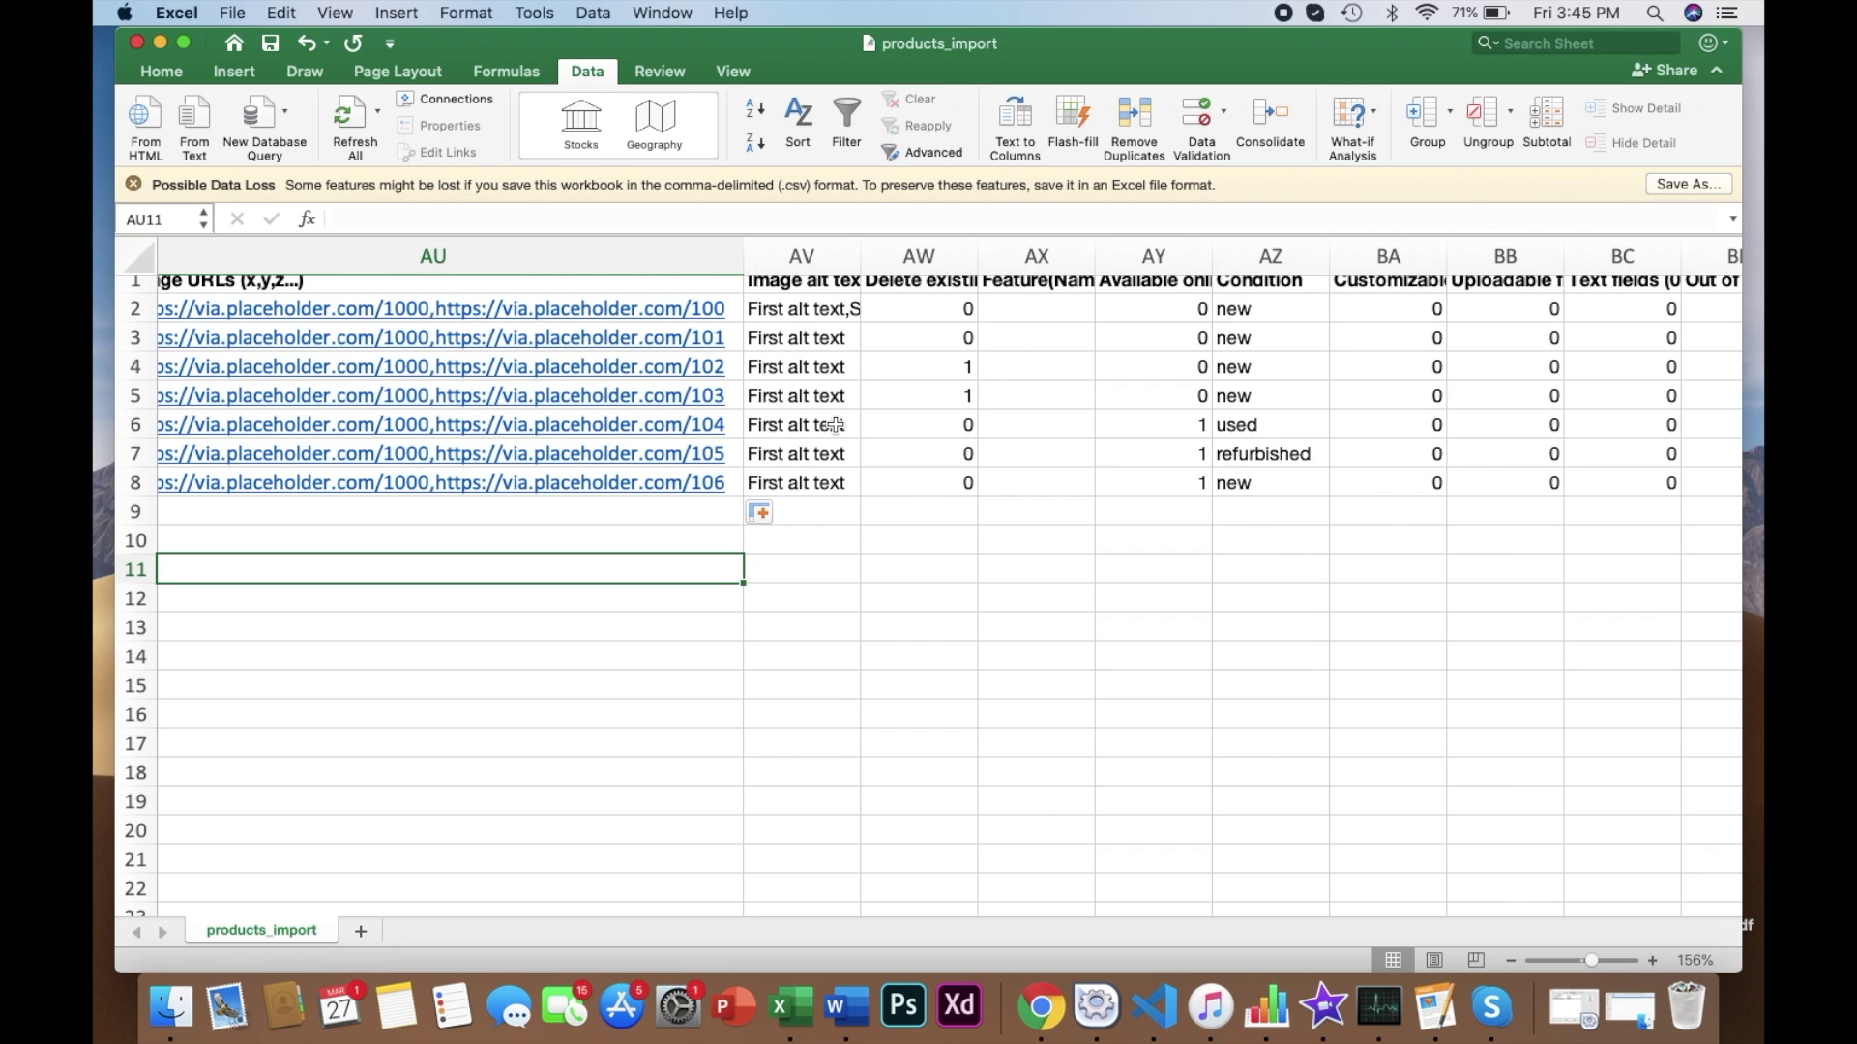
{"action": "scroll", "coordinate": [838, 458], "scroll_direction": "left", "scroll_amount": 15}
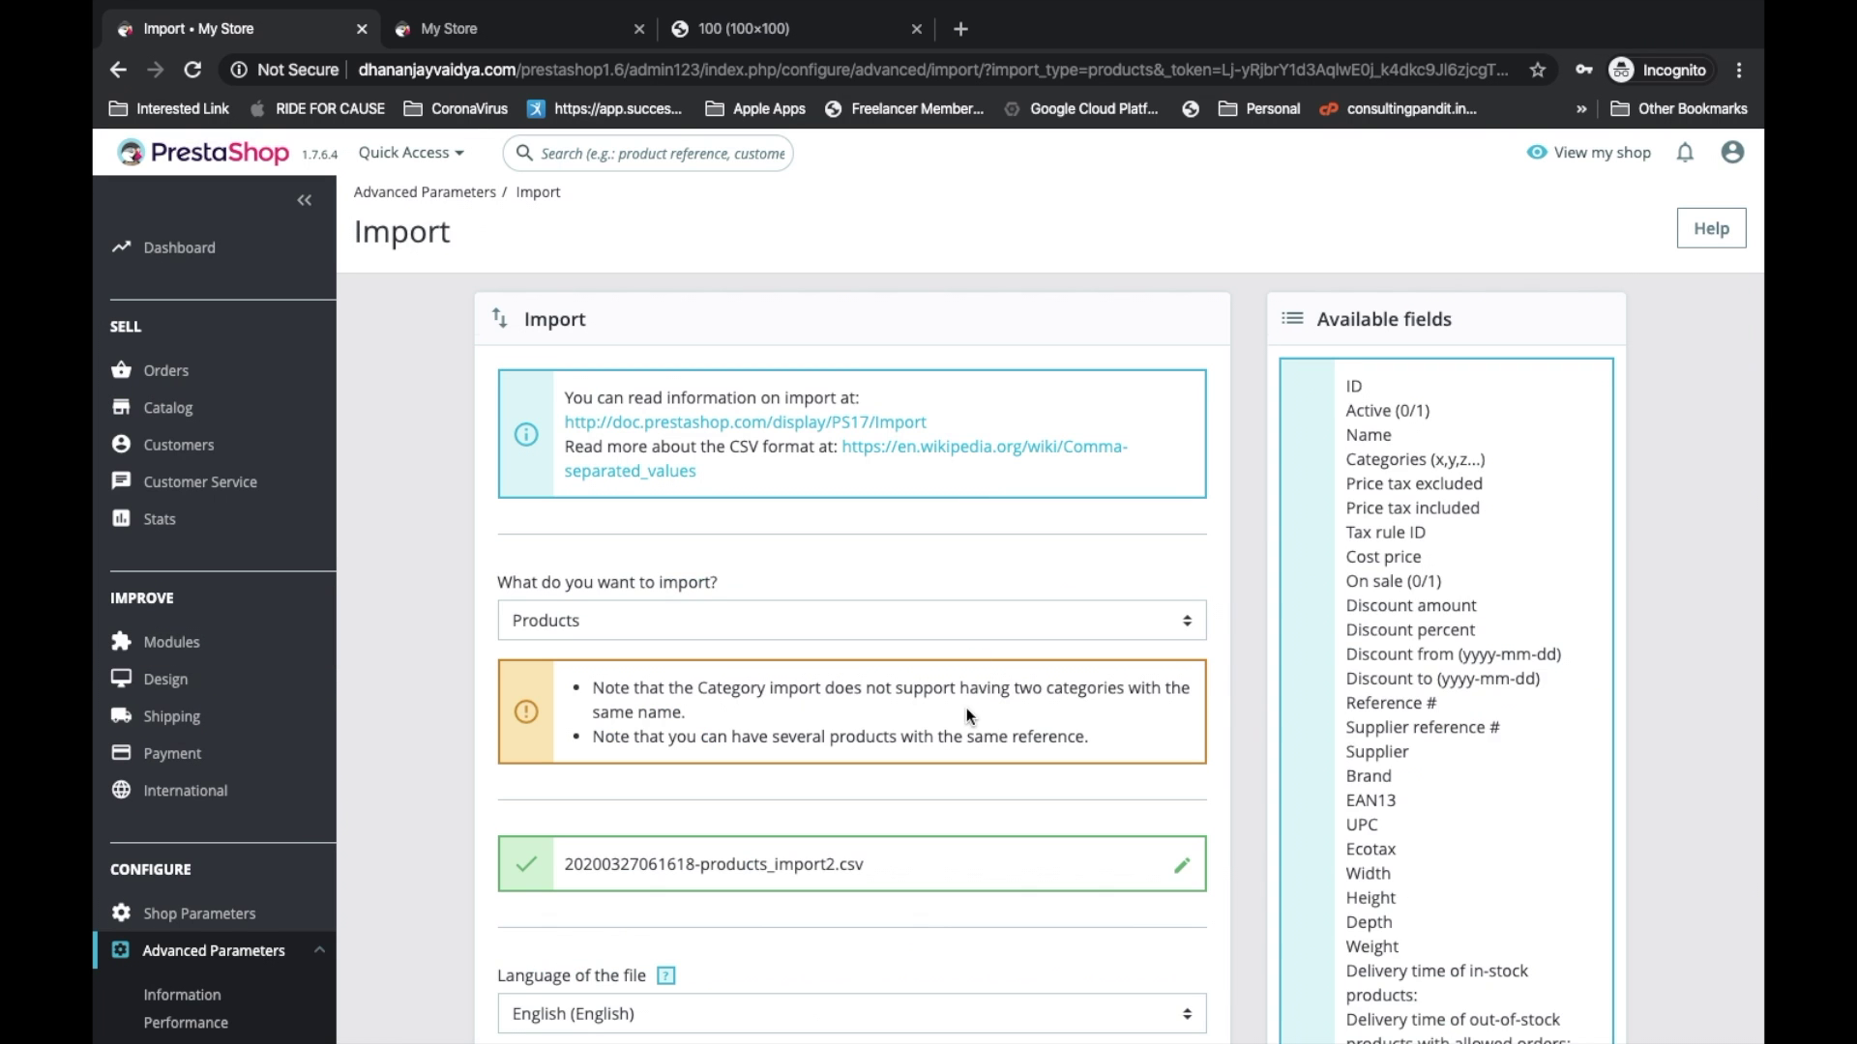
In PrestaShop's product import, replace the uploaded products_import2.csv with the products_import2 Excel workbook (.xls) from the Downloads folder
{"action": "scroll", "coordinate": [966, 708], "scroll_direction": "down", "scroll_amount": 5}
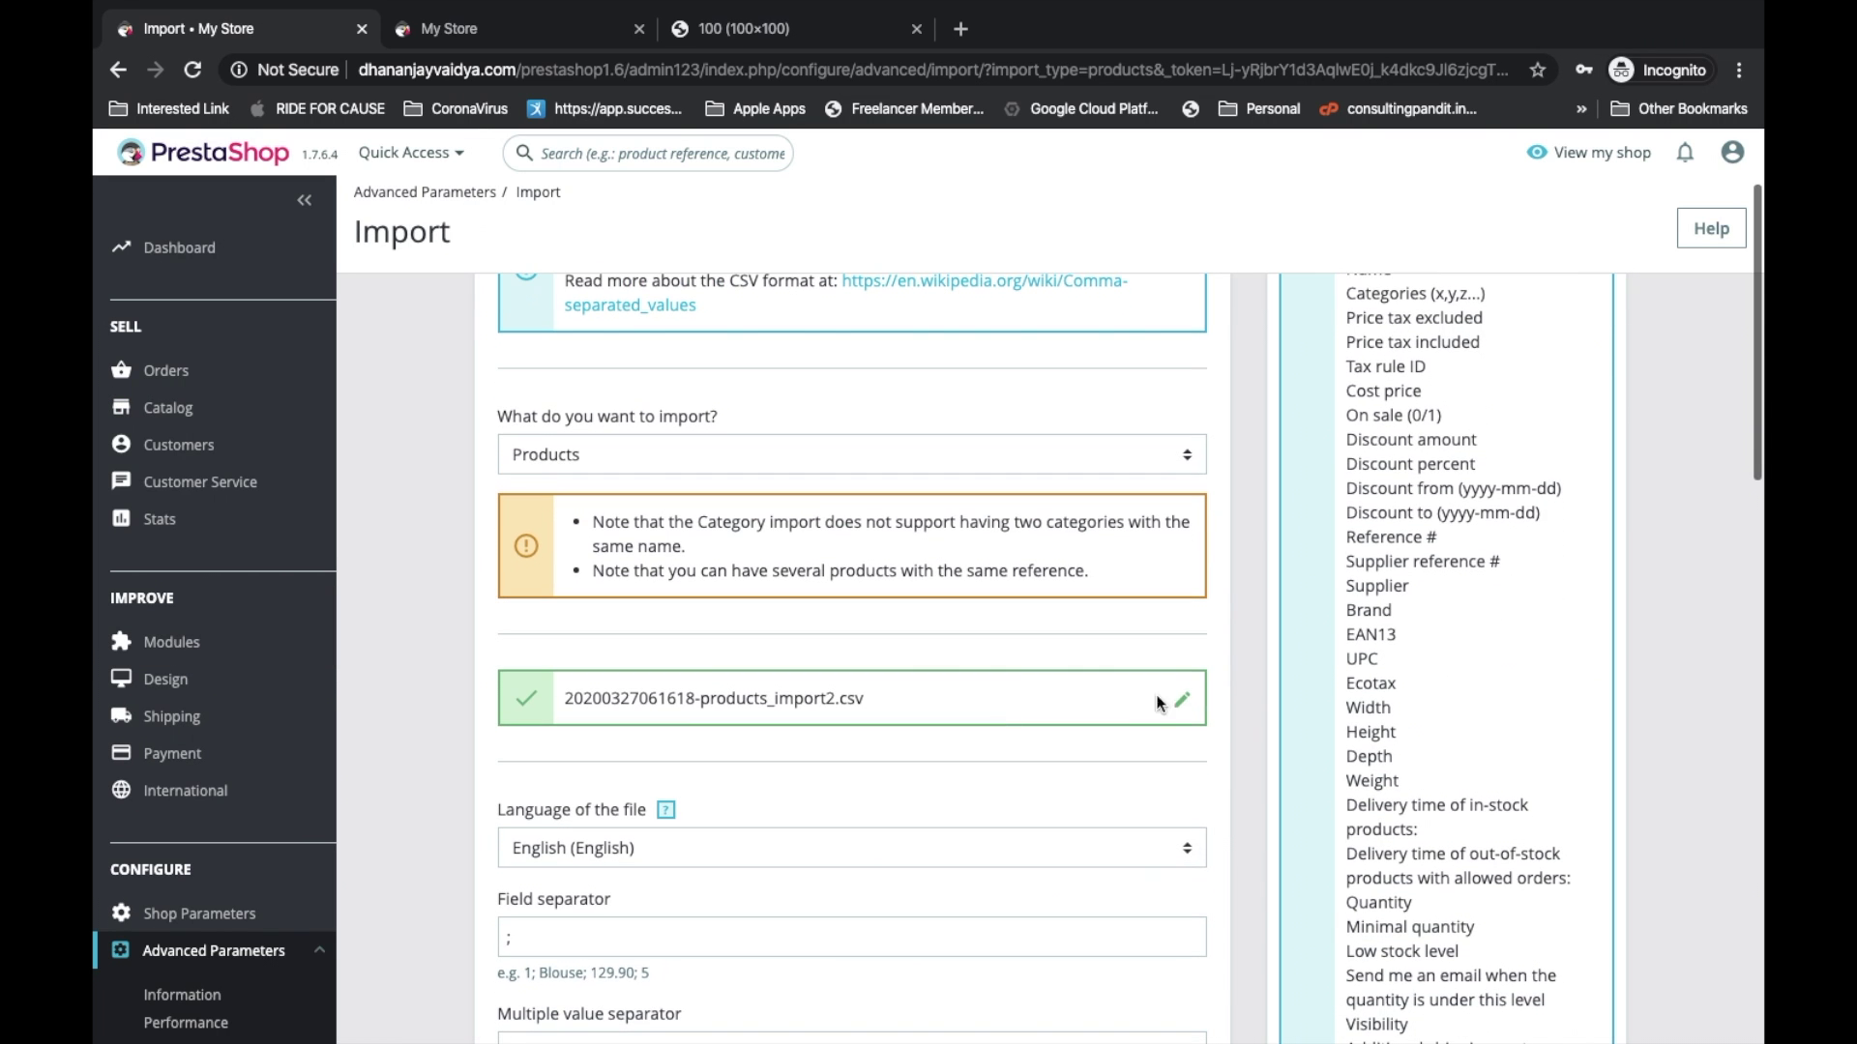
{"action": "left_click", "coordinate": [1182, 700]}
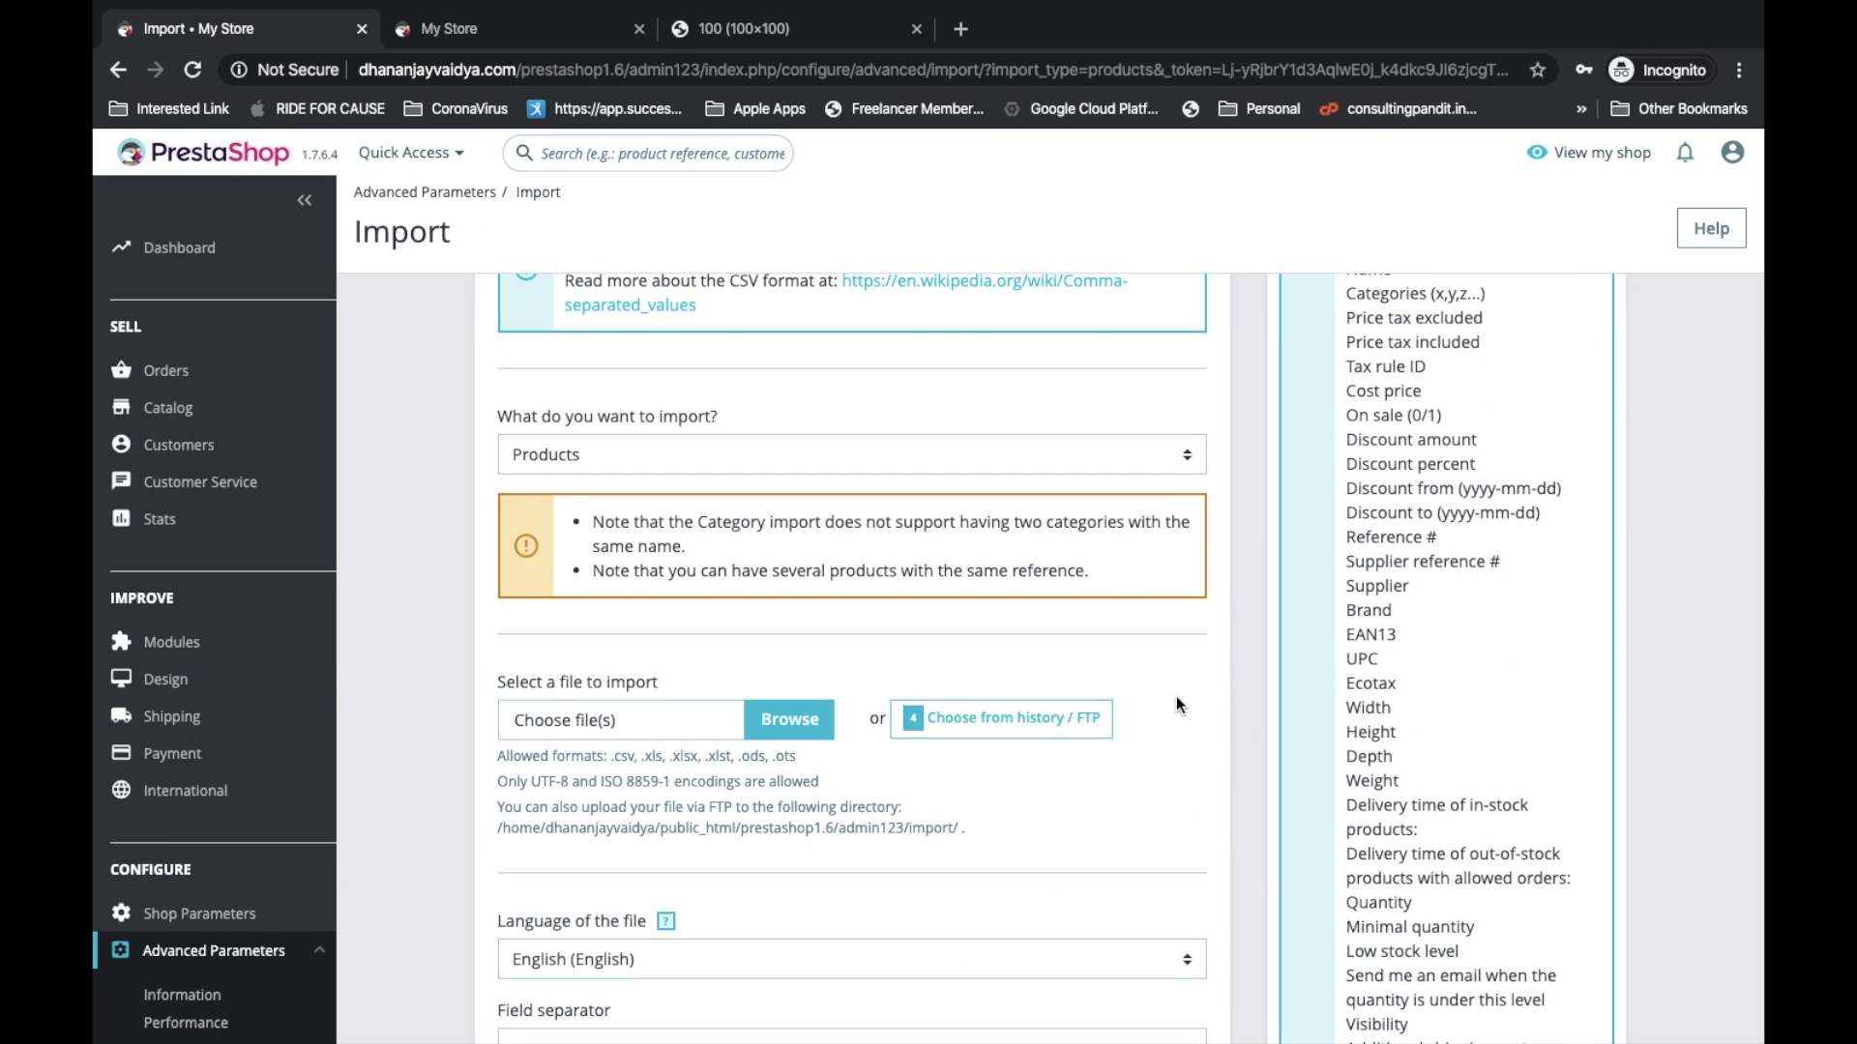
{"action": "left_click", "coordinate": [619, 723]}
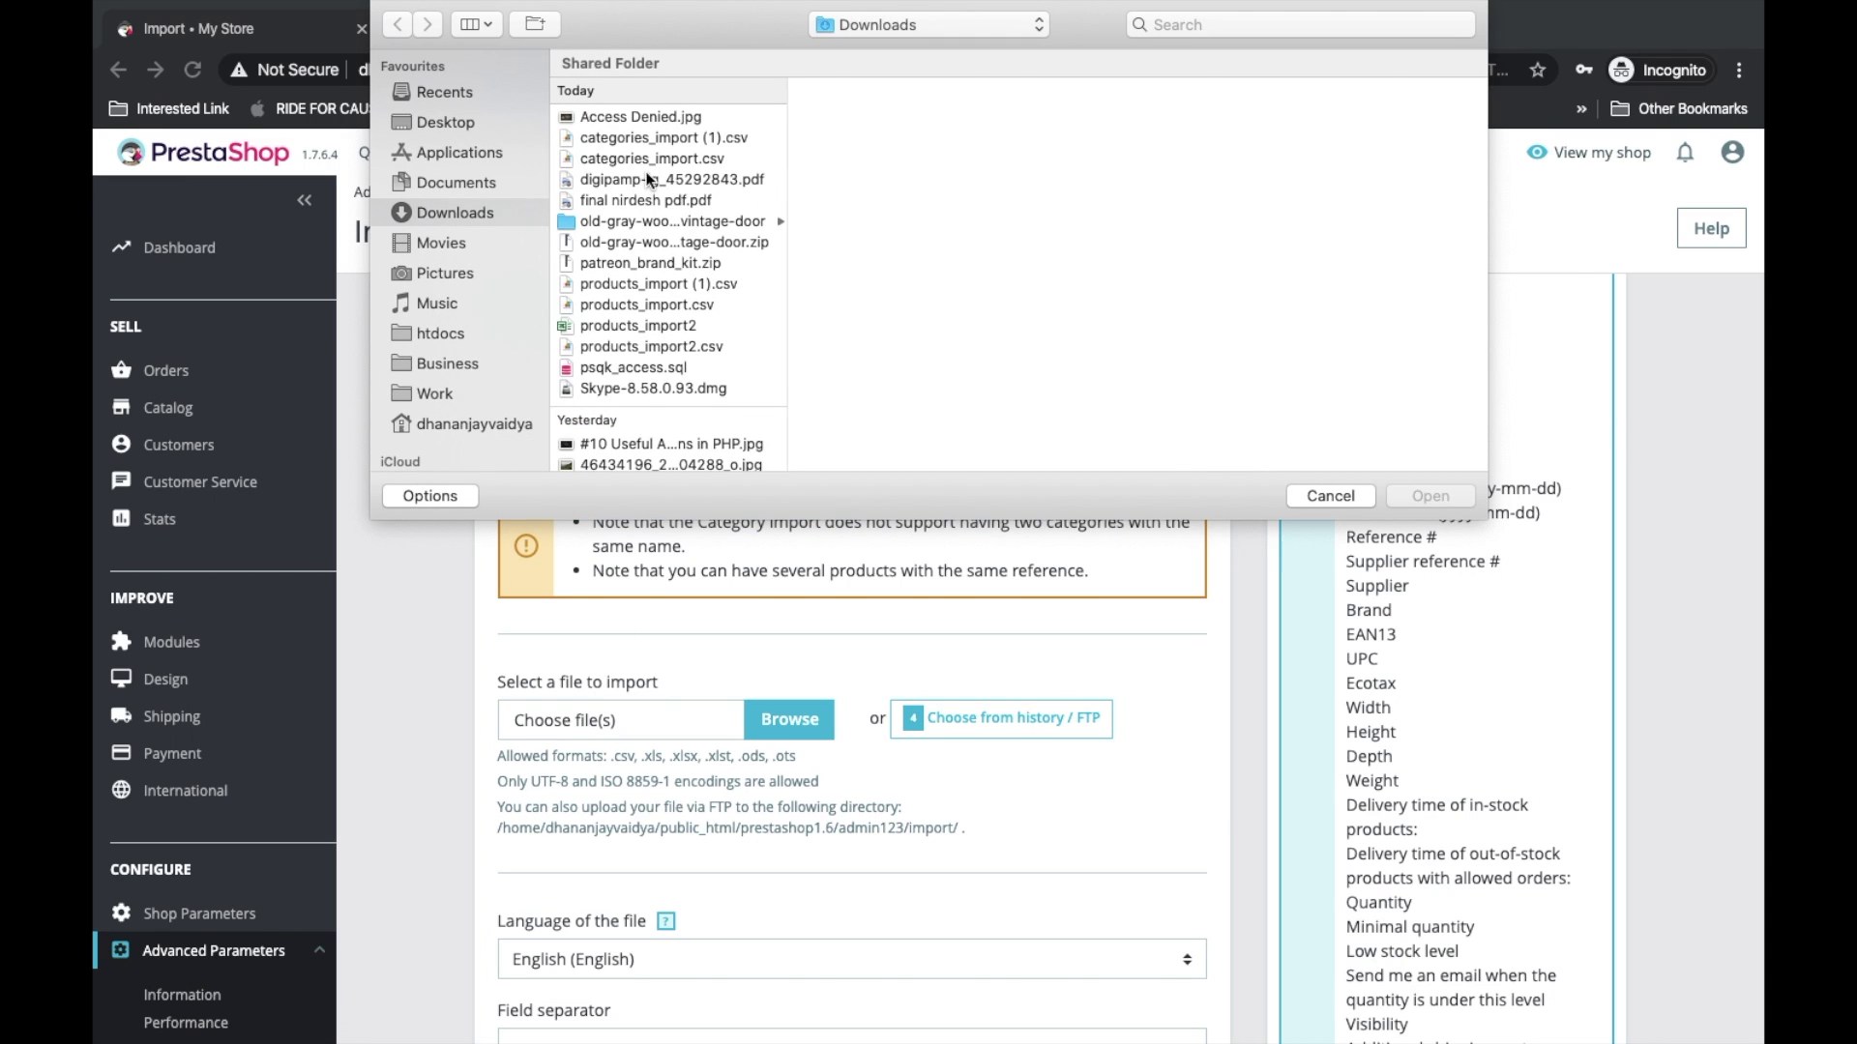
{"action": "left_click", "coordinate": [665, 346]}
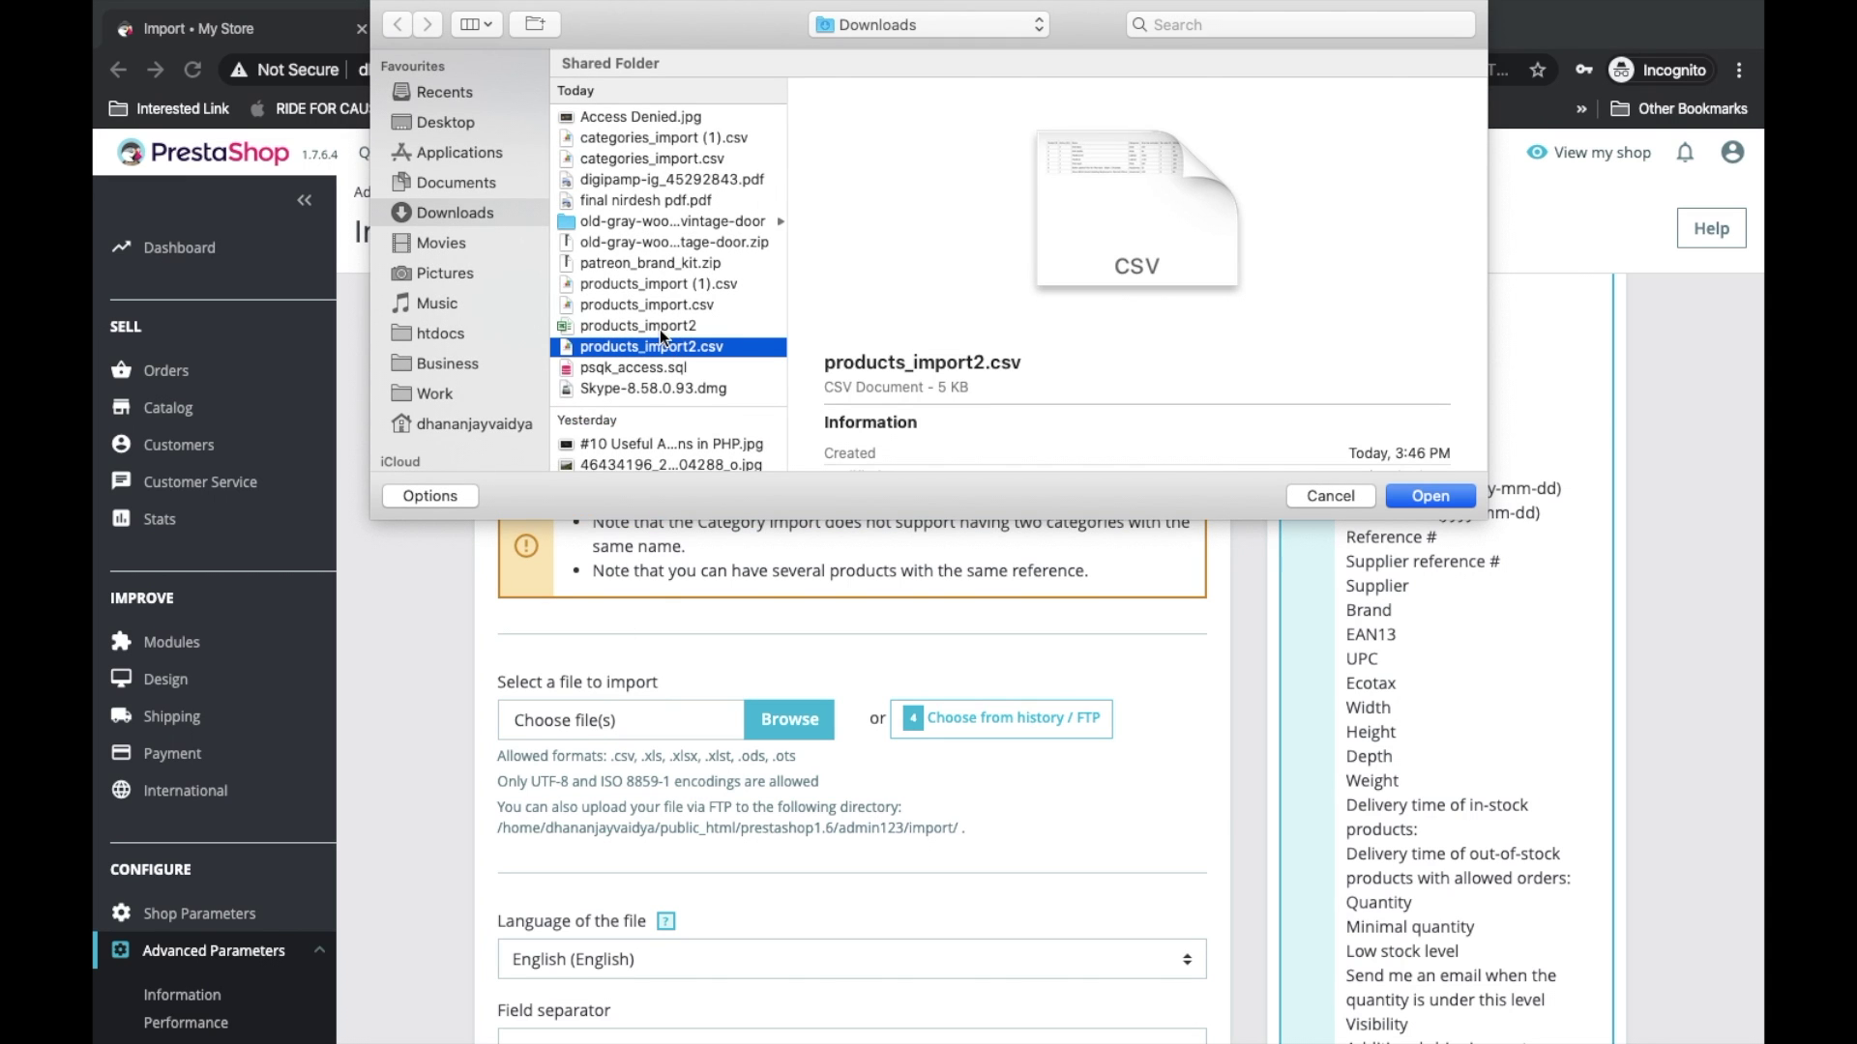
{"action": "left_click", "coordinate": [656, 327]}
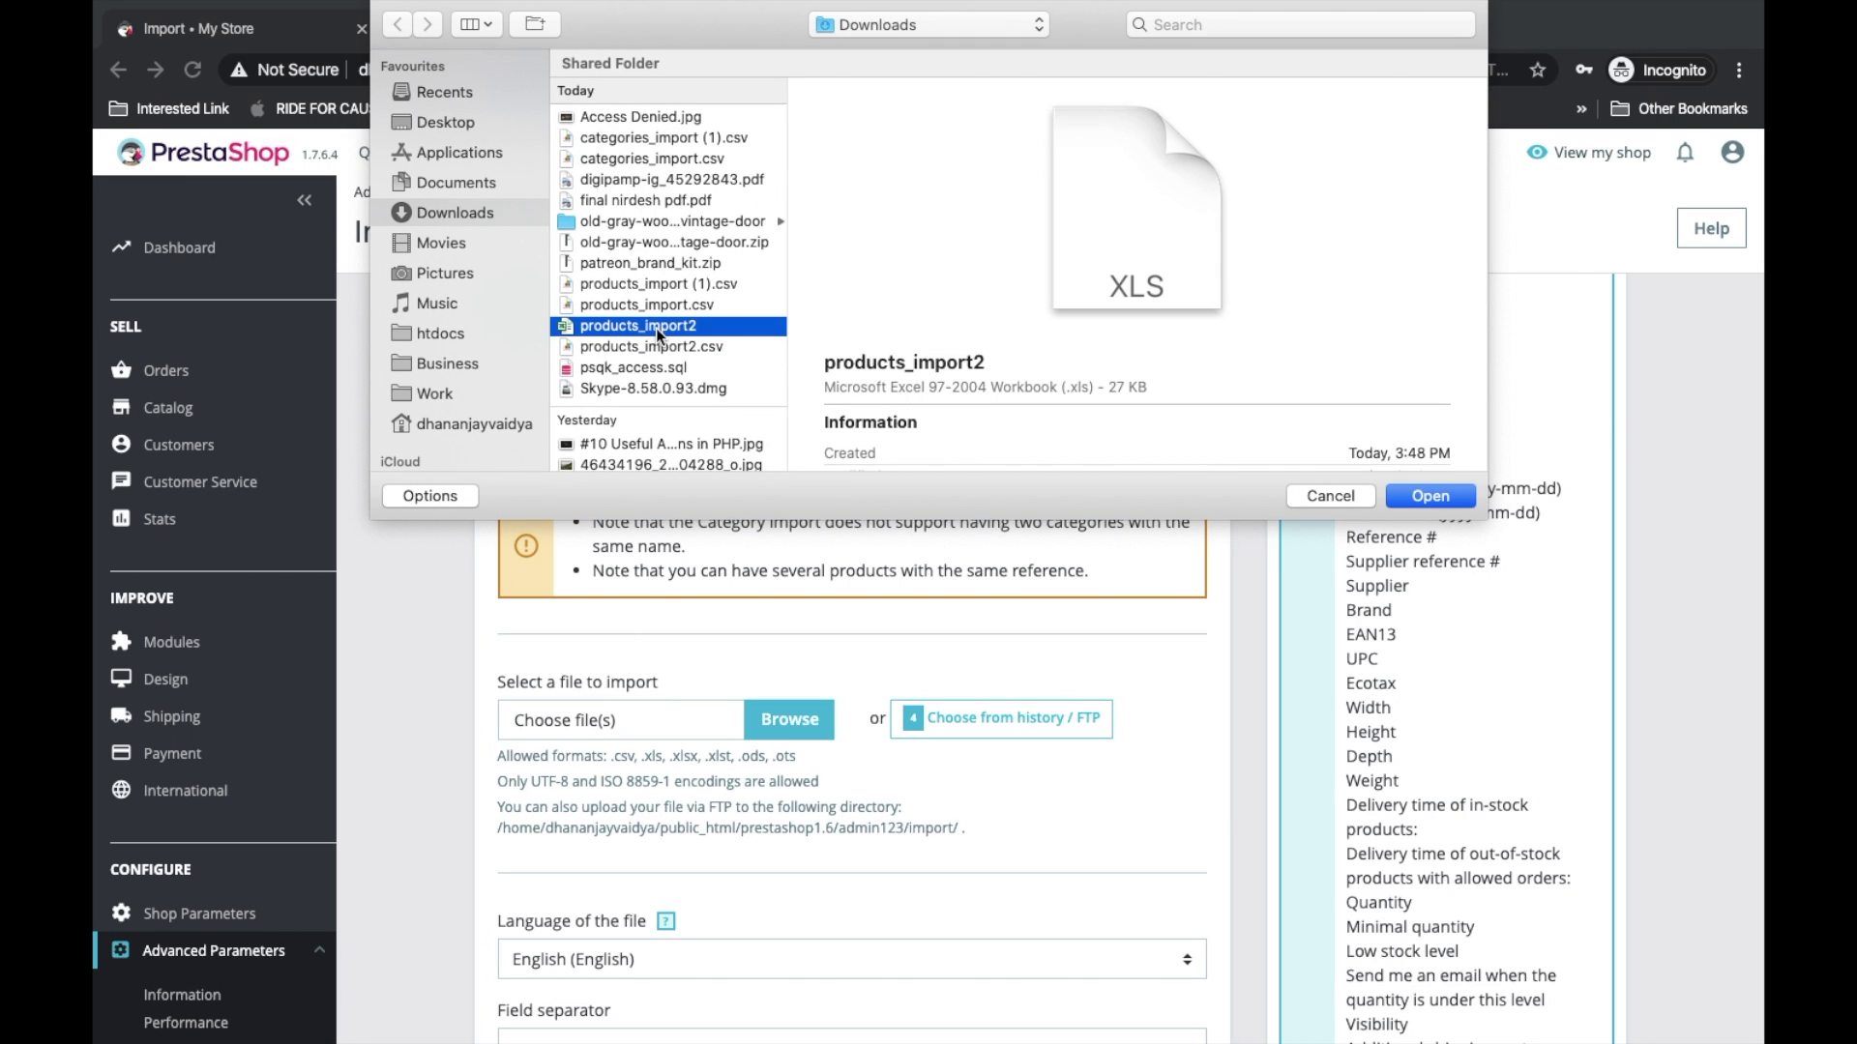
{"action": "left_click", "coordinate": [1421, 496]}
Keep the default separators and import options for products_import2.xls and continue to data matching
{"action": "scroll", "coordinate": [757, 712], "scroll_direction": "down", "scroll_amount": 5}
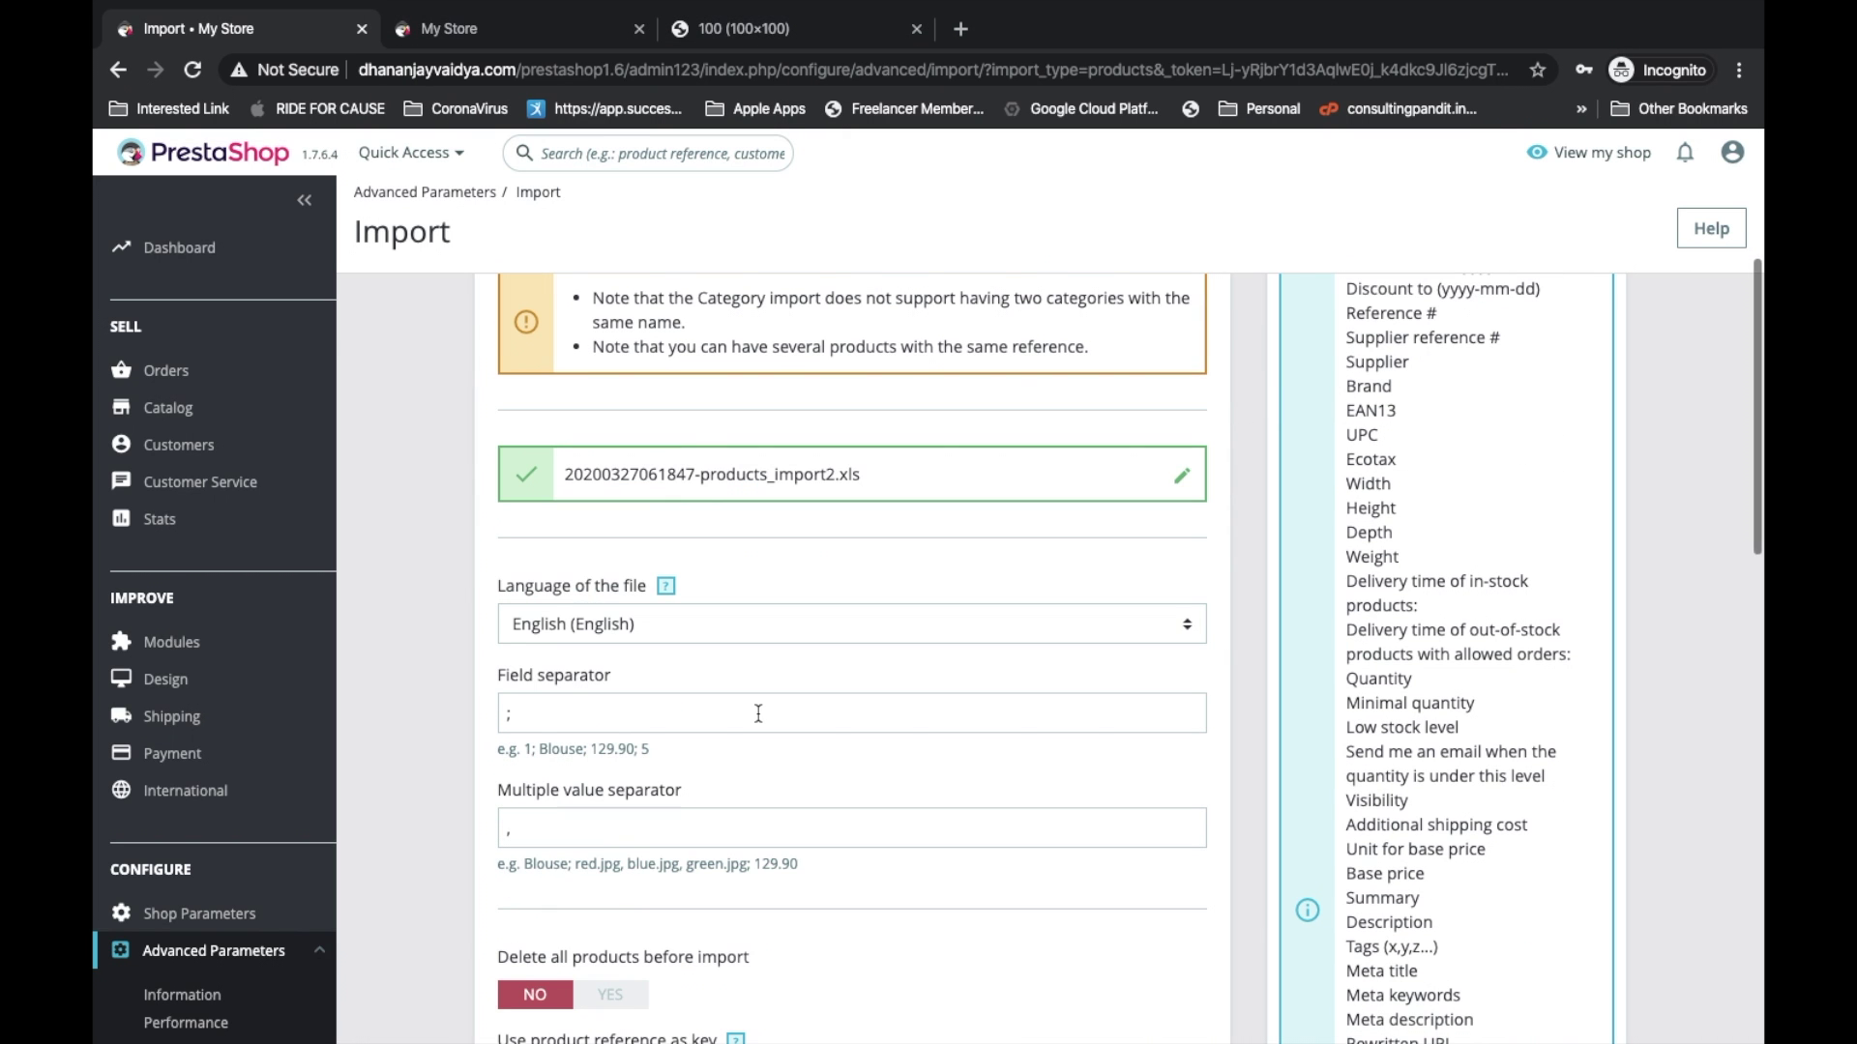
{"action": "scroll", "coordinate": [833, 699], "scroll_direction": "down", "scroll_amount": 6}
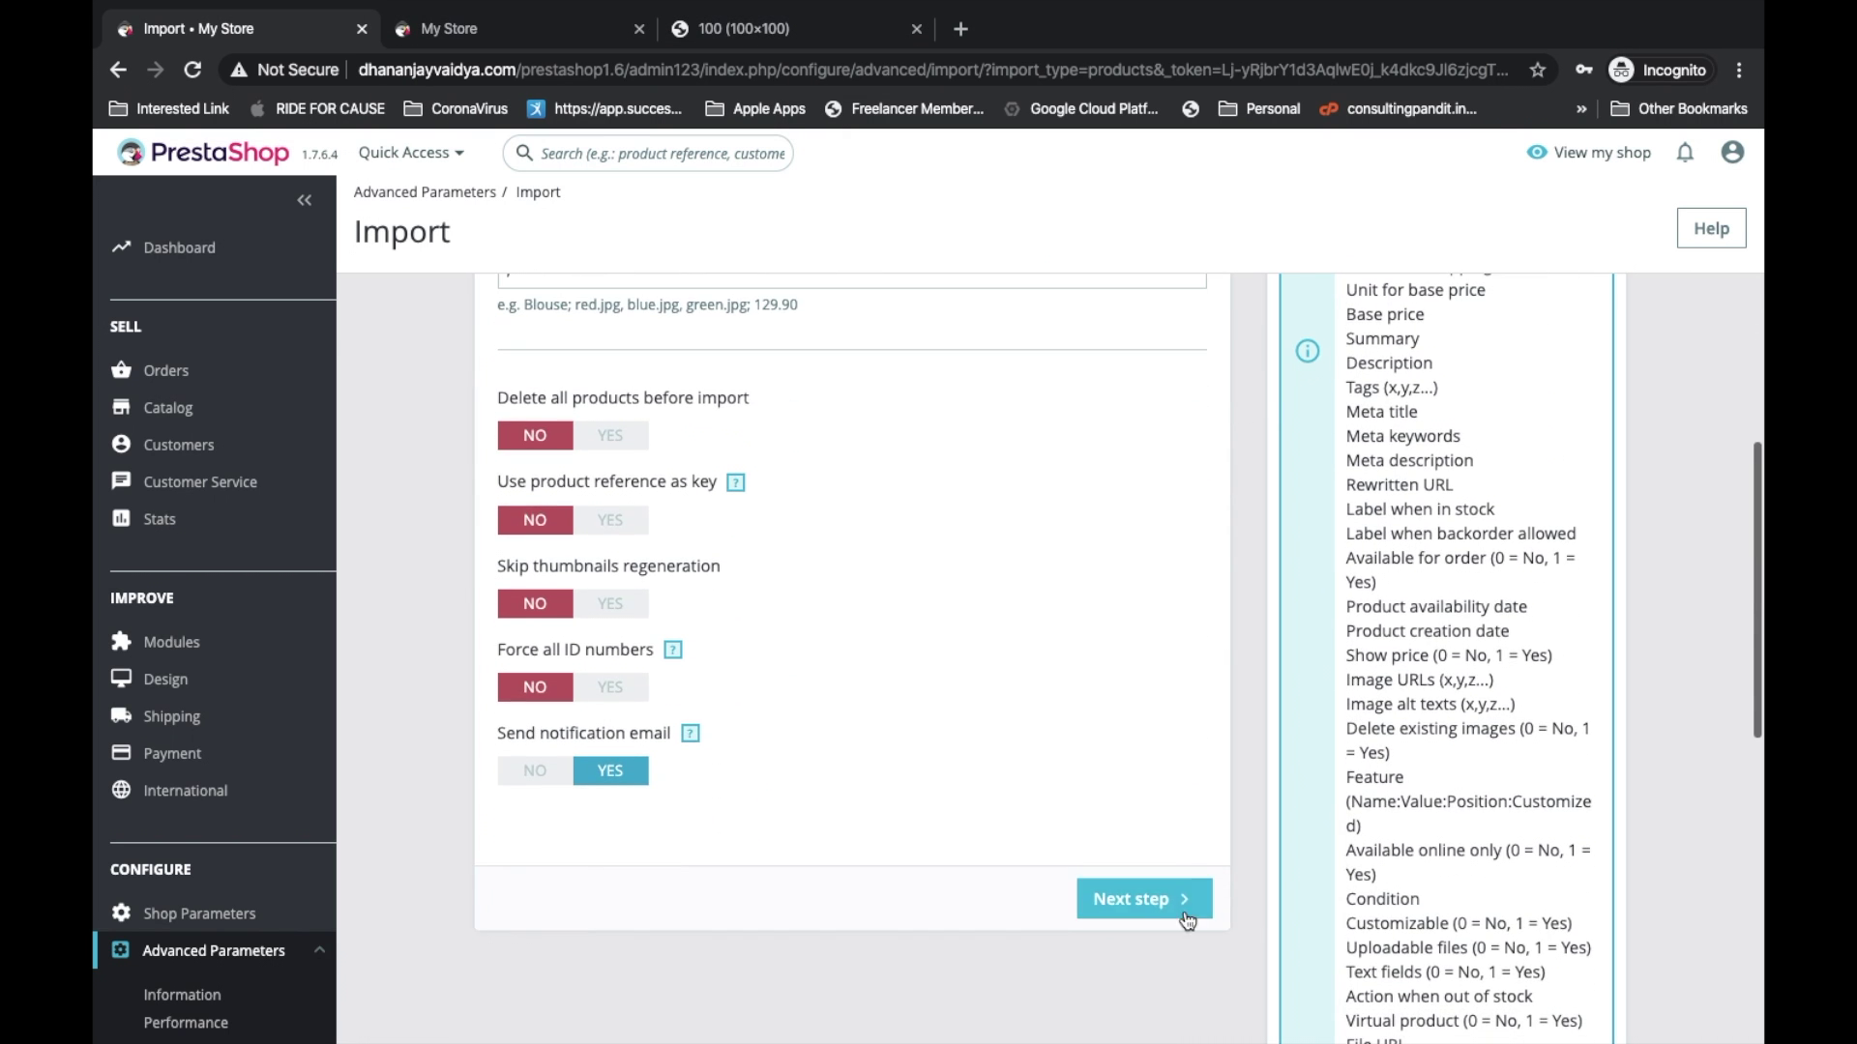
{"action": "left_click", "coordinate": [1166, 905]}
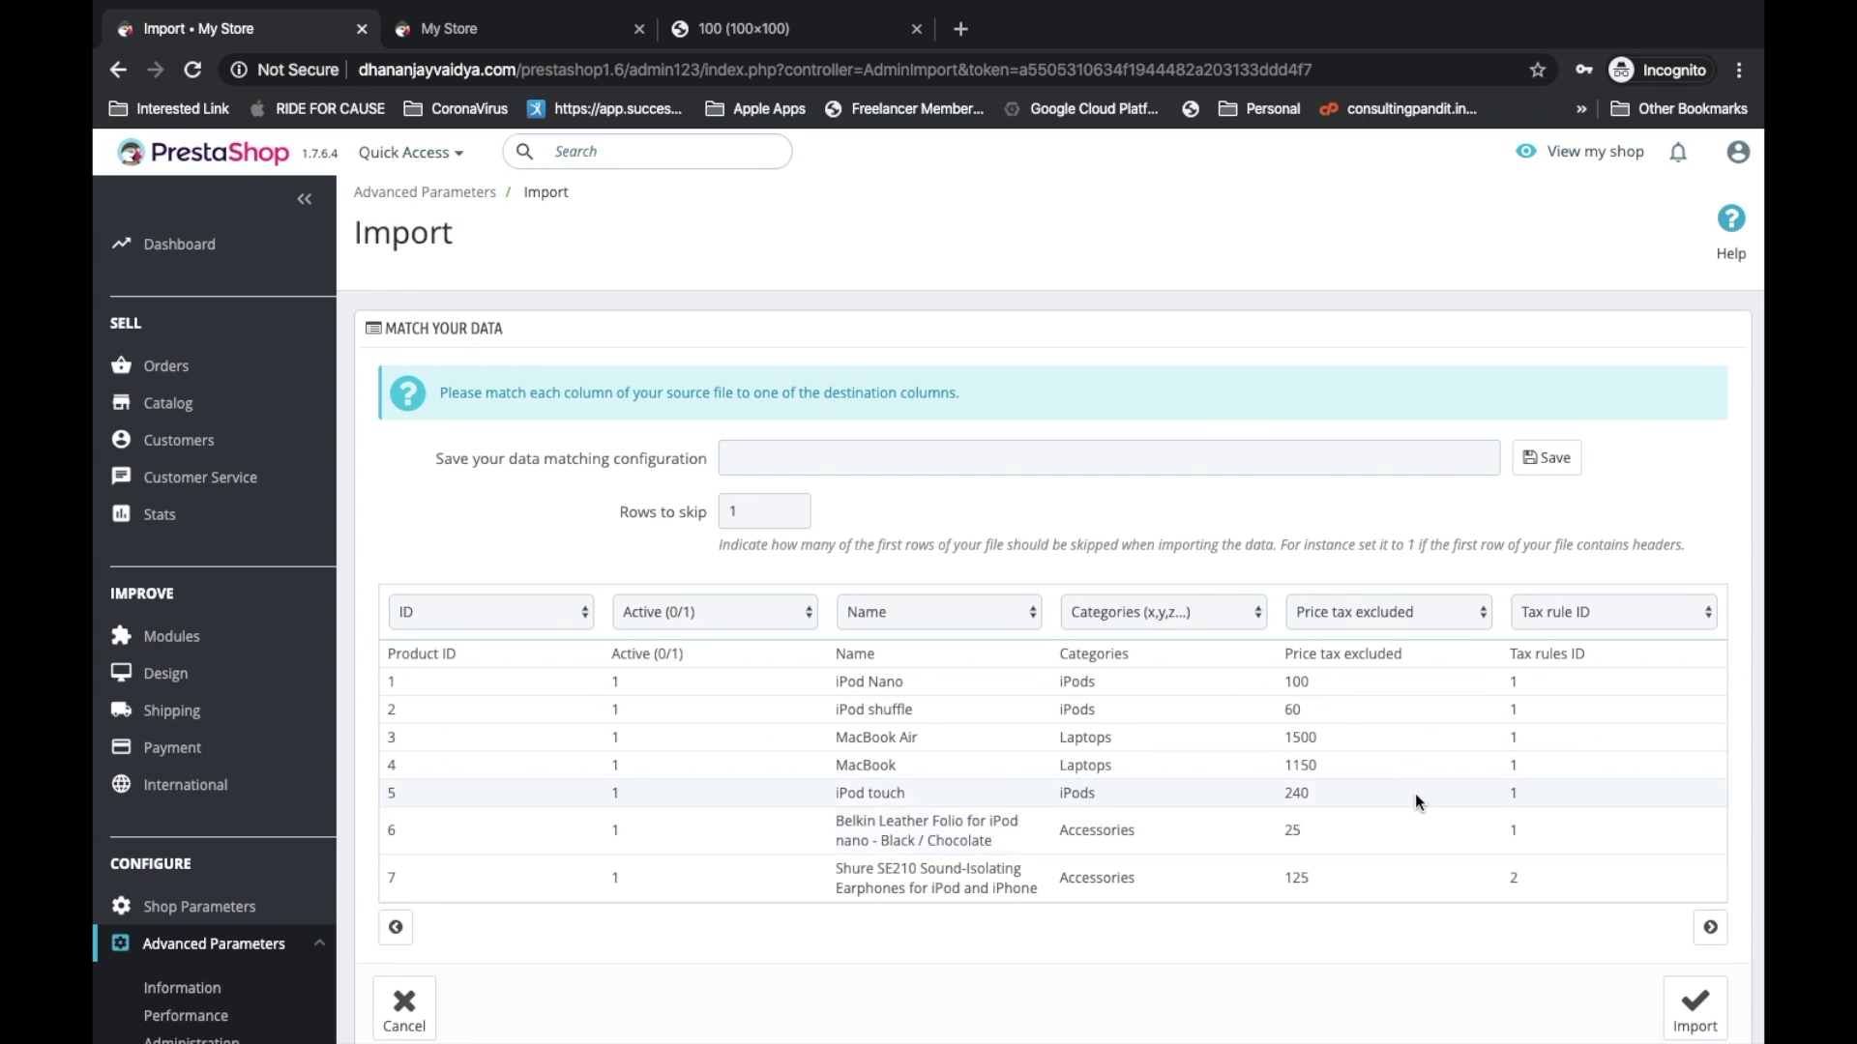
Review the column matching through to the Image URLs columns, run the product import with 1 row skipped, and close the import report
{"action": "left_click", "coordinate": [1710, 927]}
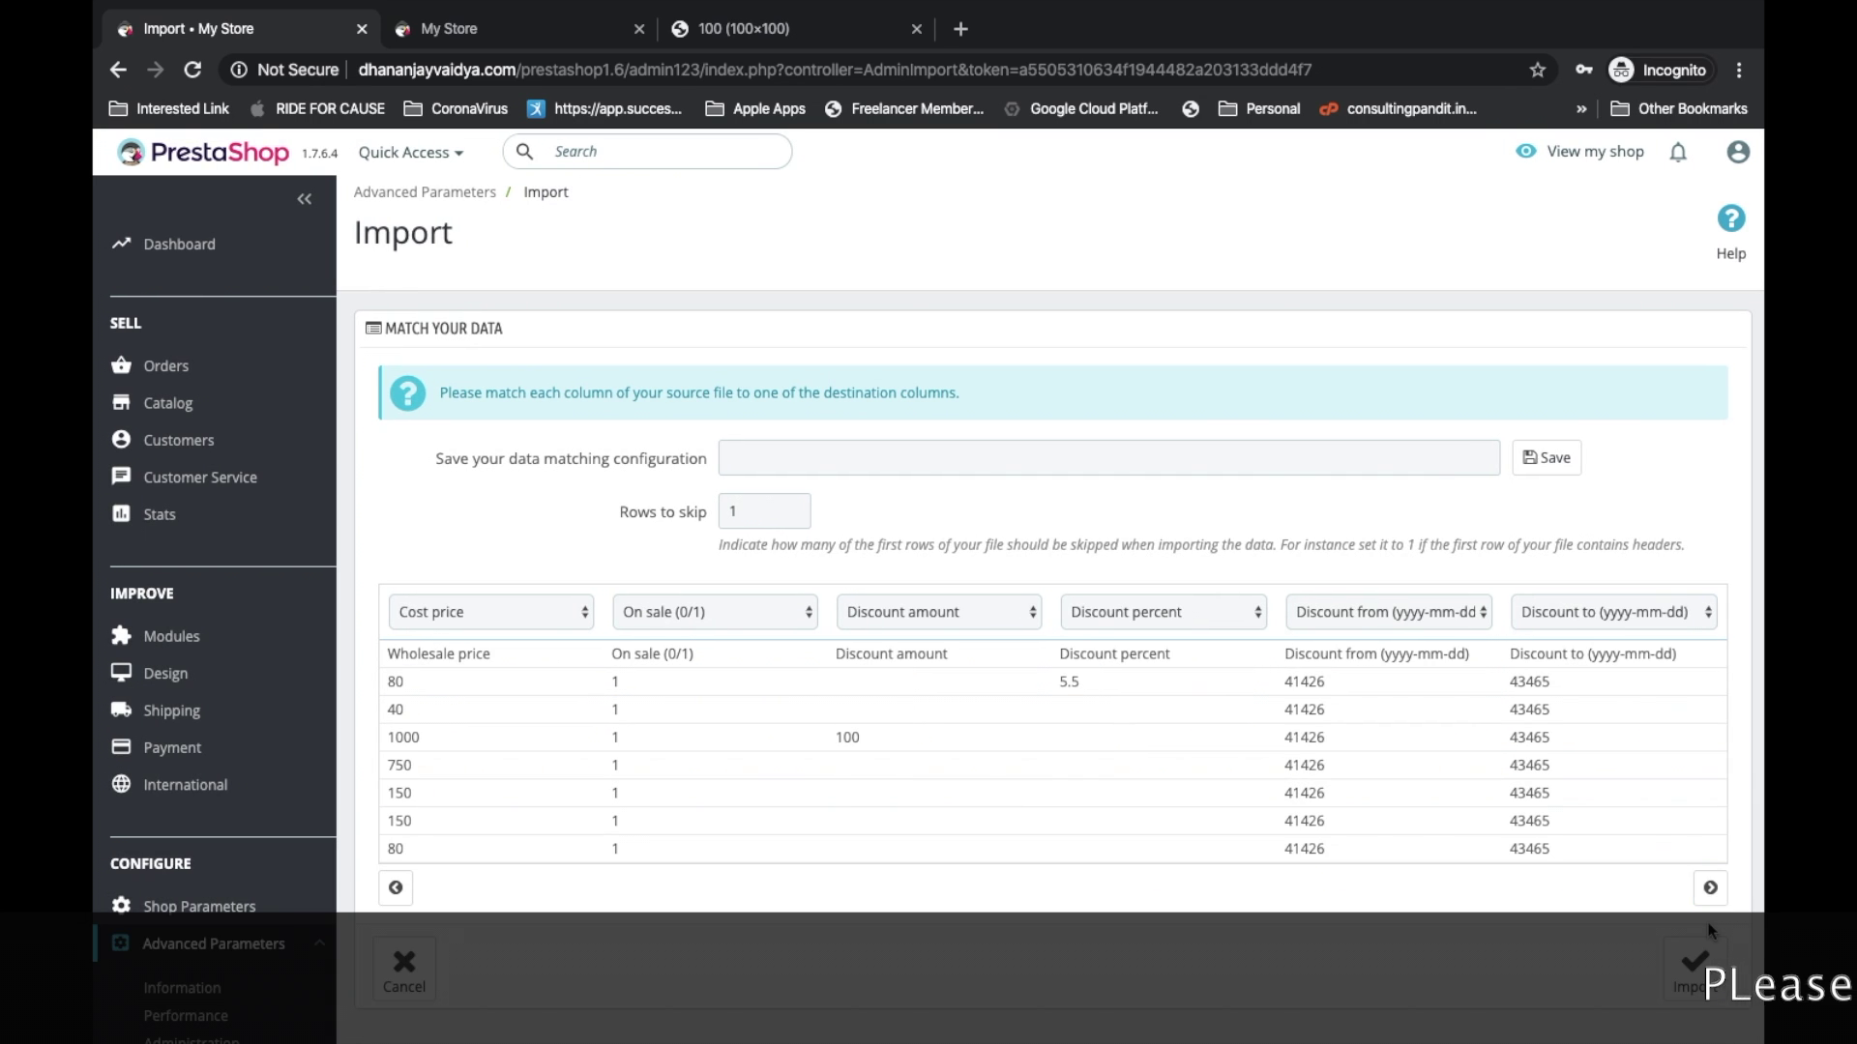
{"action": "left_click", "coordinate": [1710, 888]}
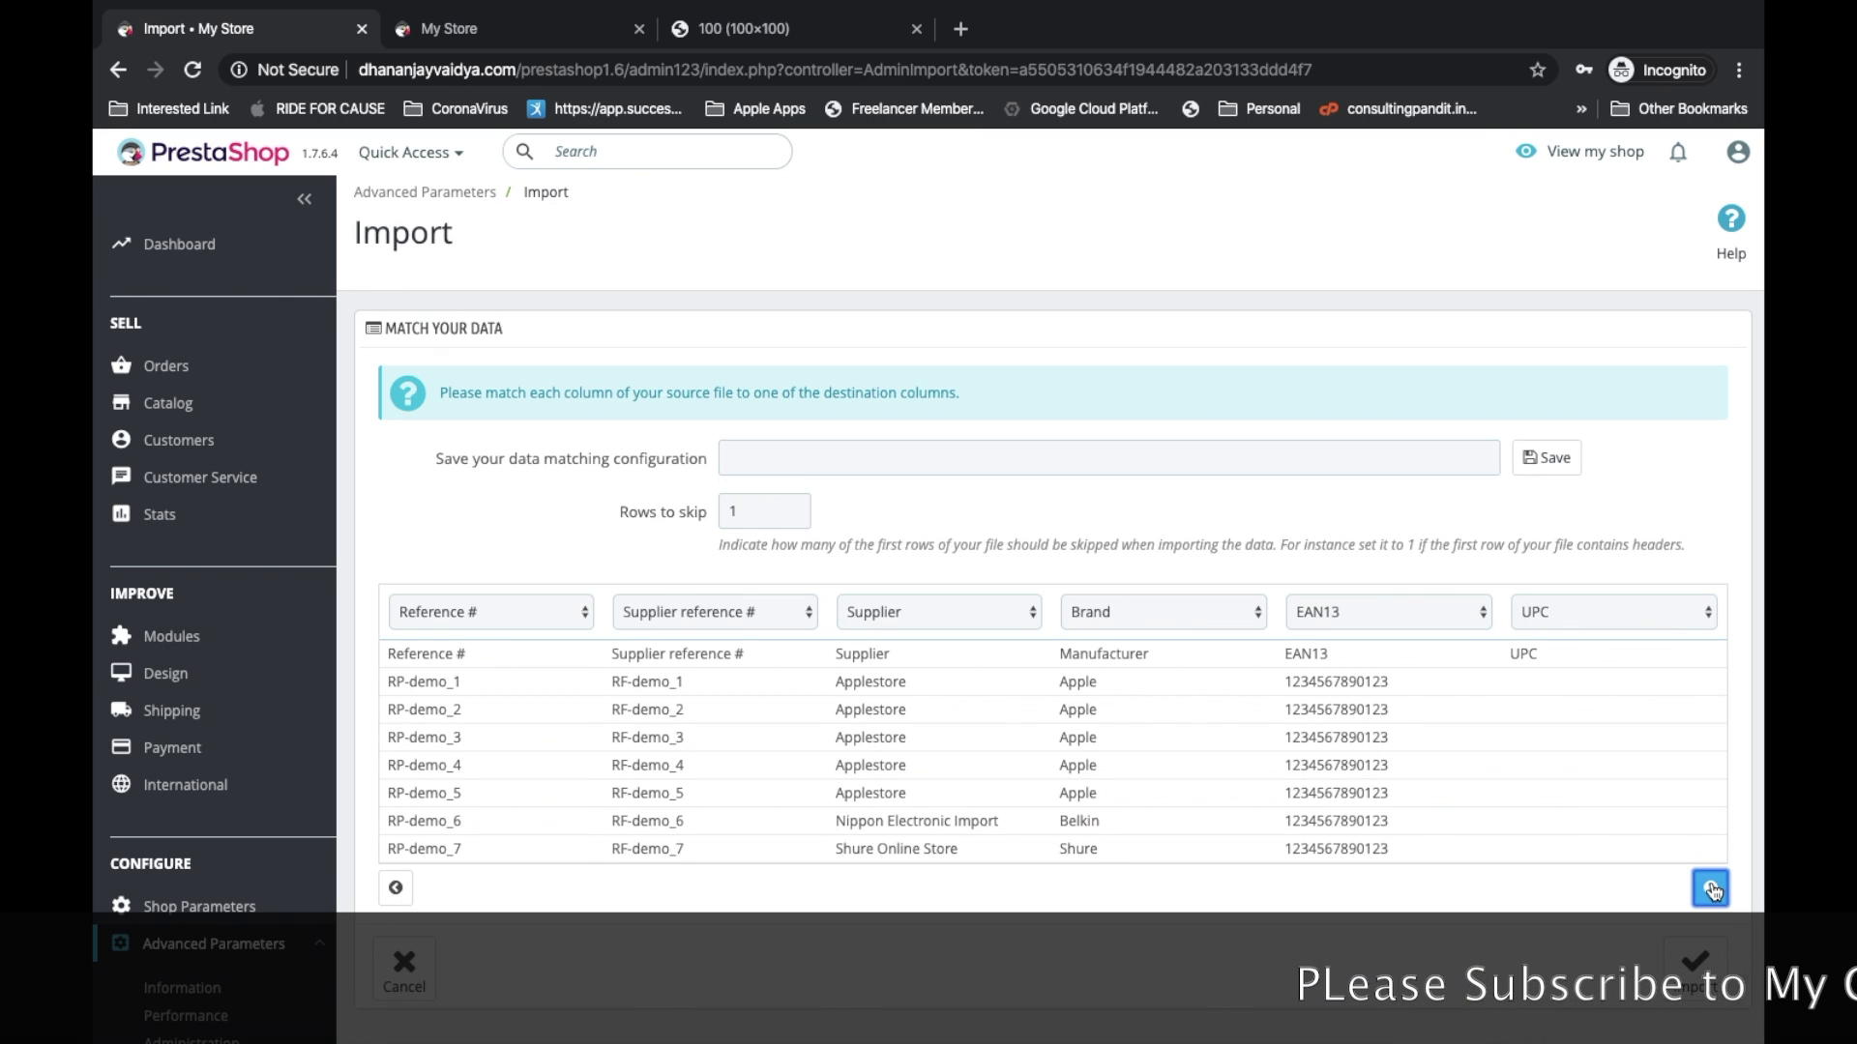
{"action": "left_click", "coordinate": [1710, 888]}
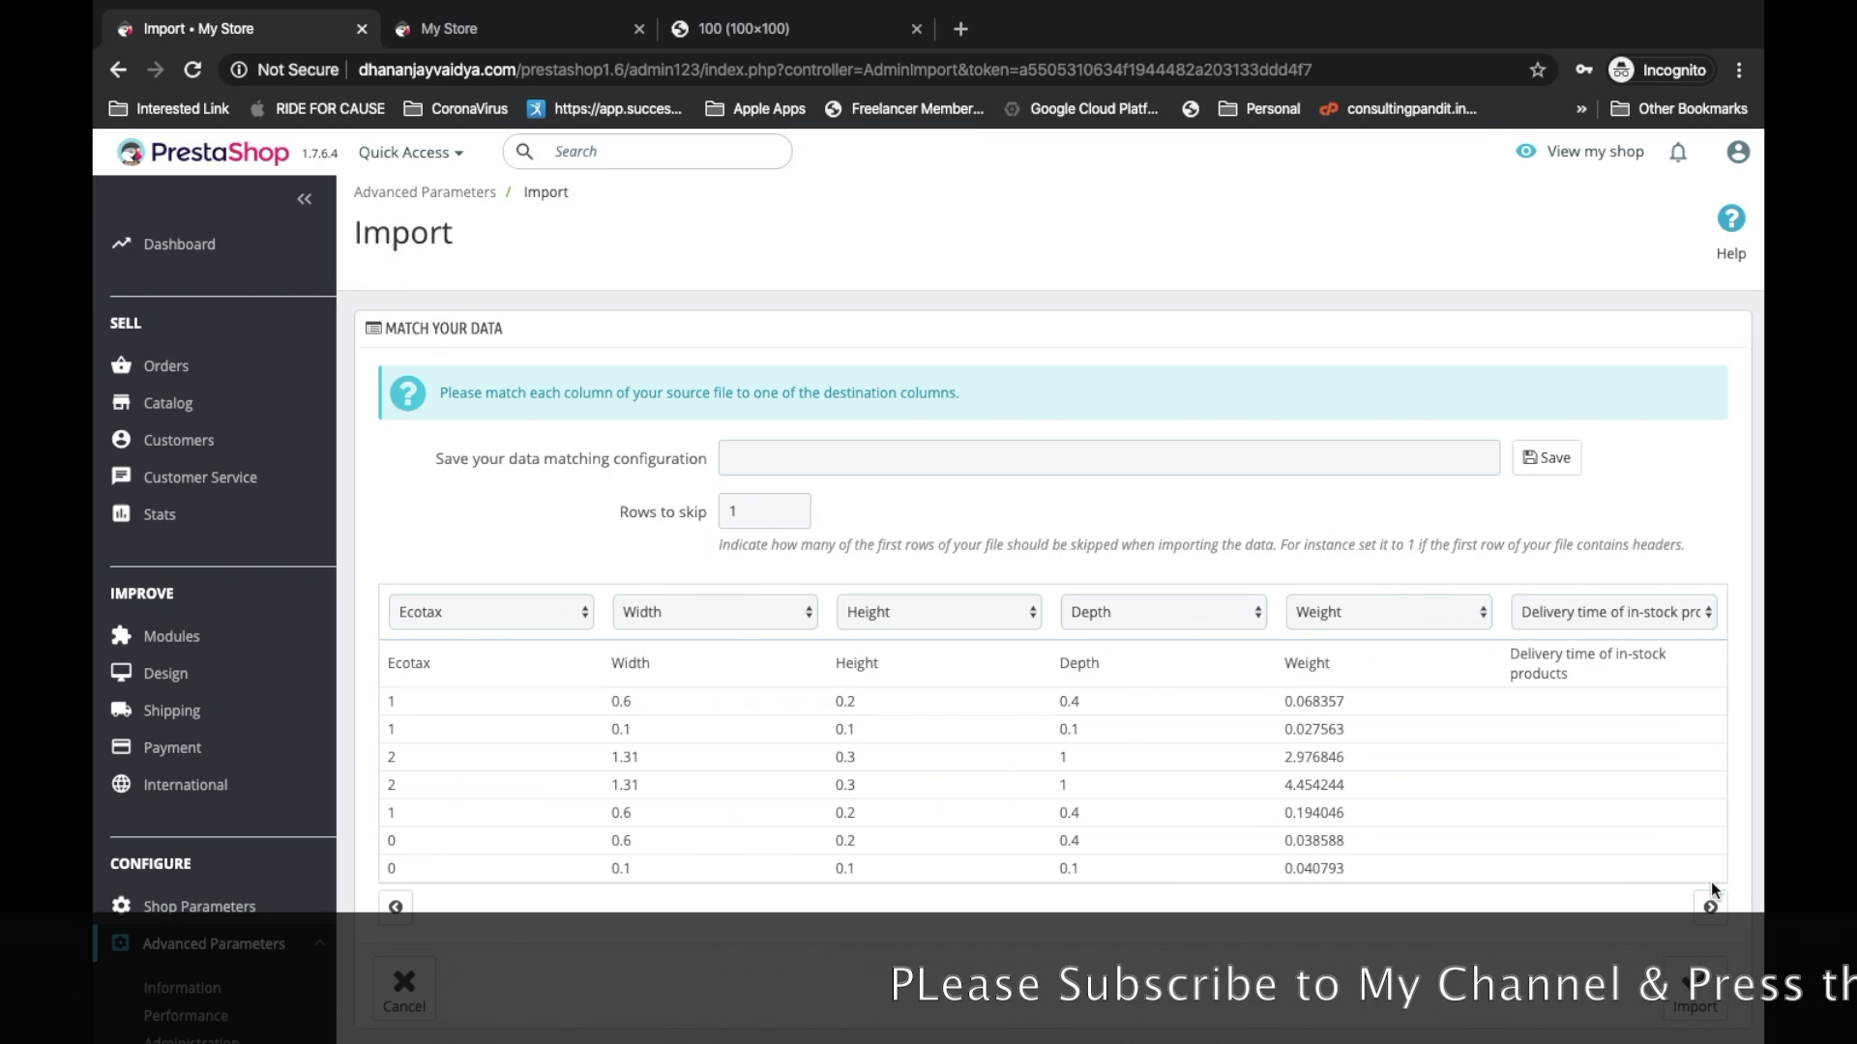
{"action": "left_click", "coordinate": [1708, 907]}
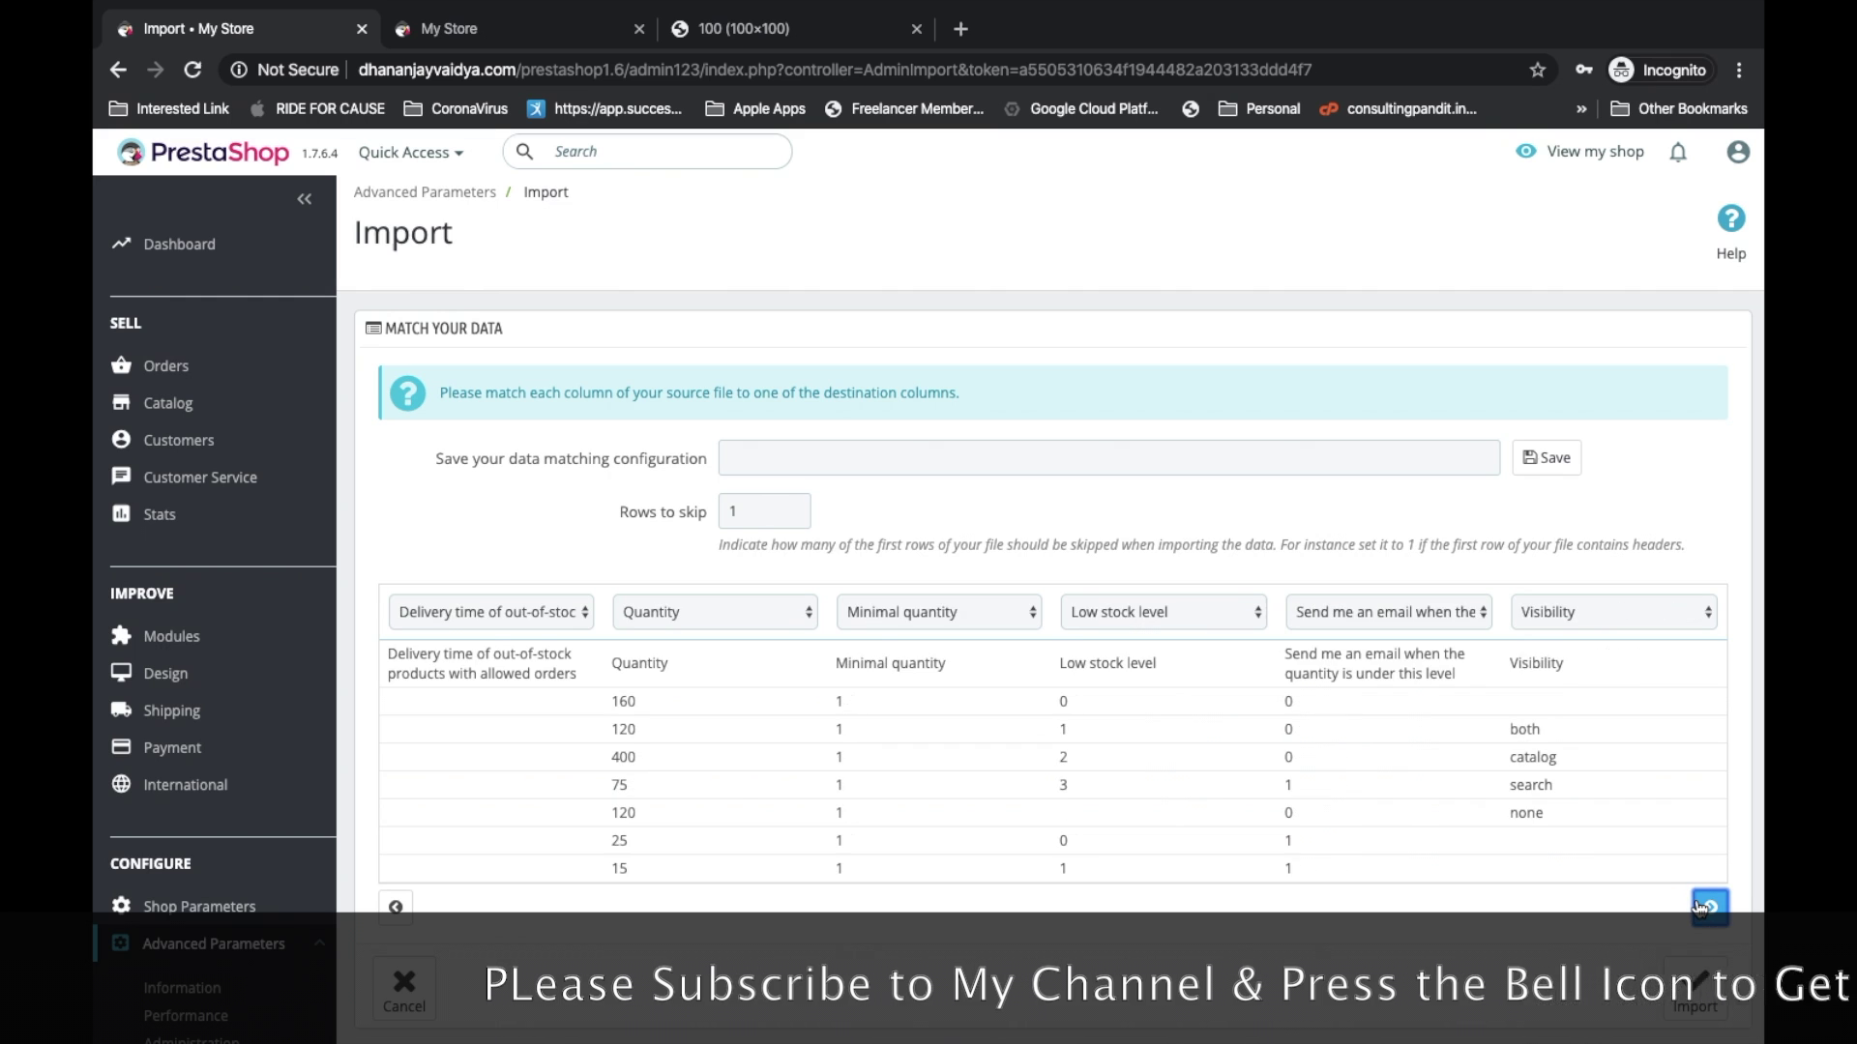
{"action": "left_click", "coordinate": [1704, 906]}
{"action": "left_click", "coordinate": [1710, 886]}
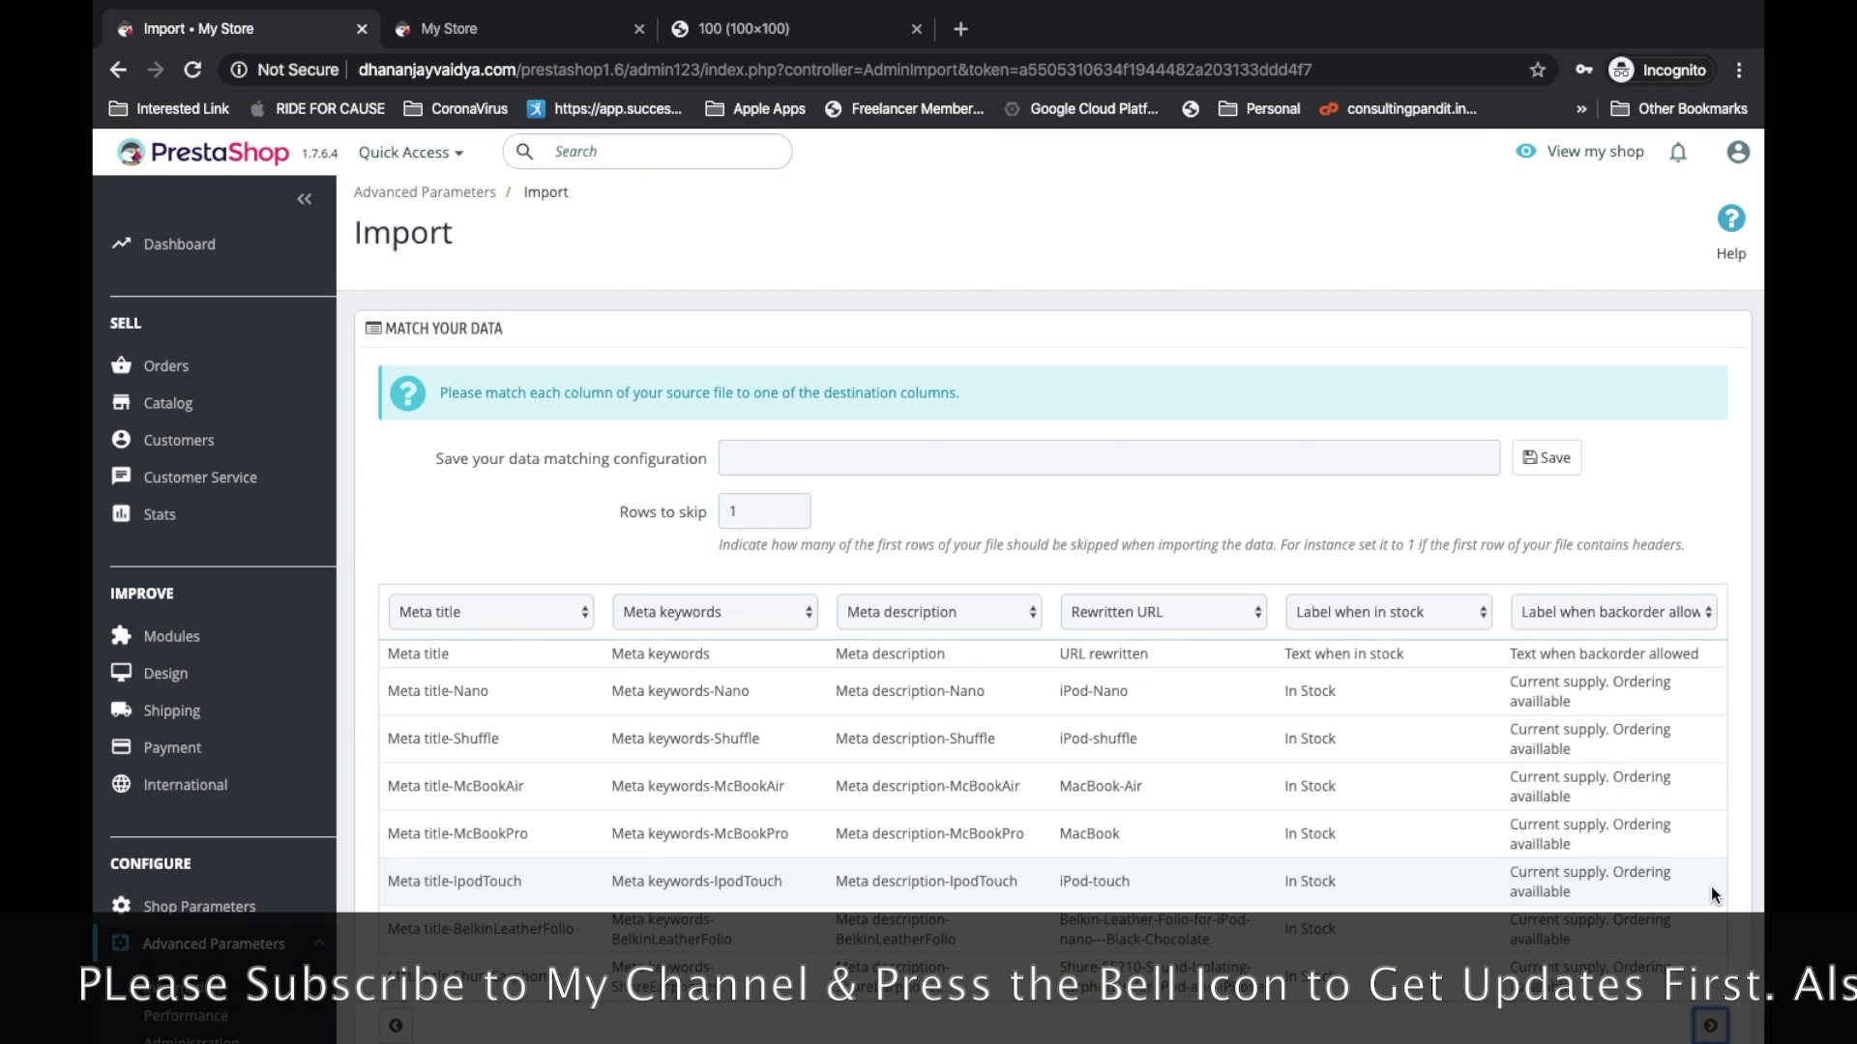
{"action": "scroll", "coordinate": [1486, 850], "scroll_direction": "down", "scroll_amount": 2}
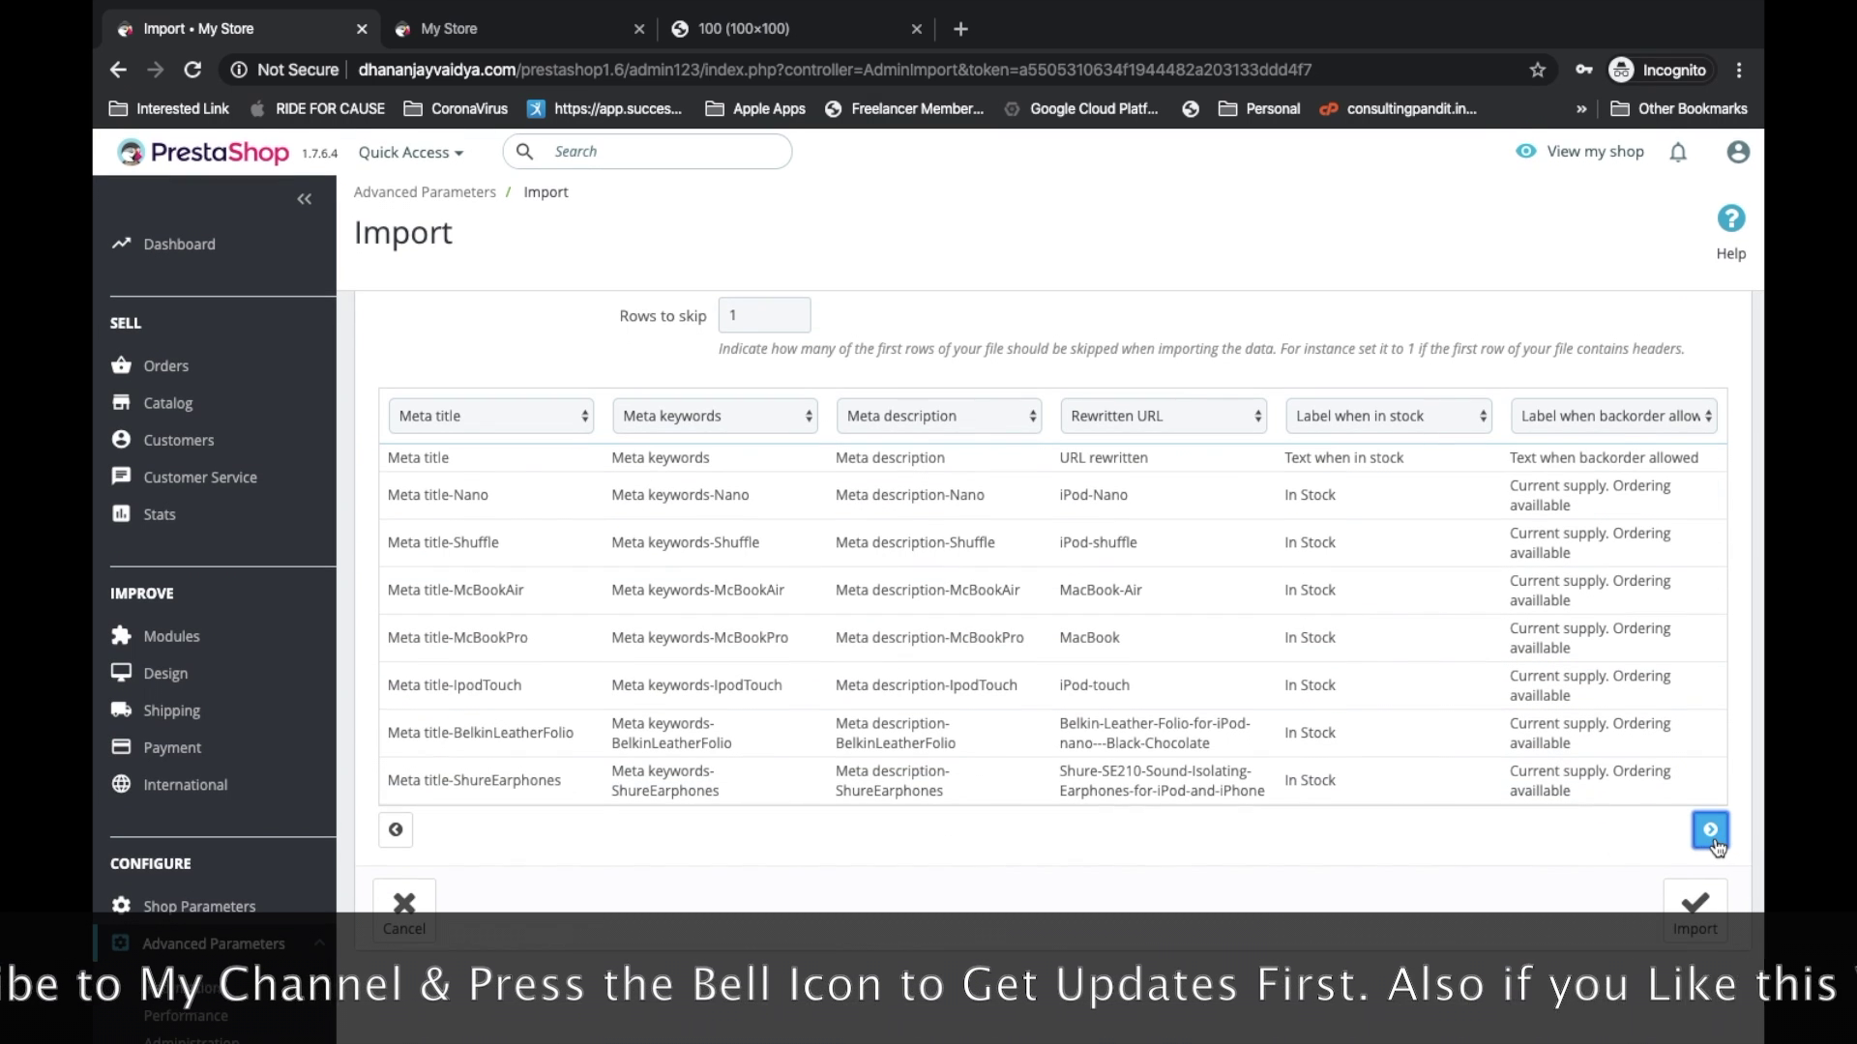
{"action": "left_click", "coordinate": [1710, 830]}
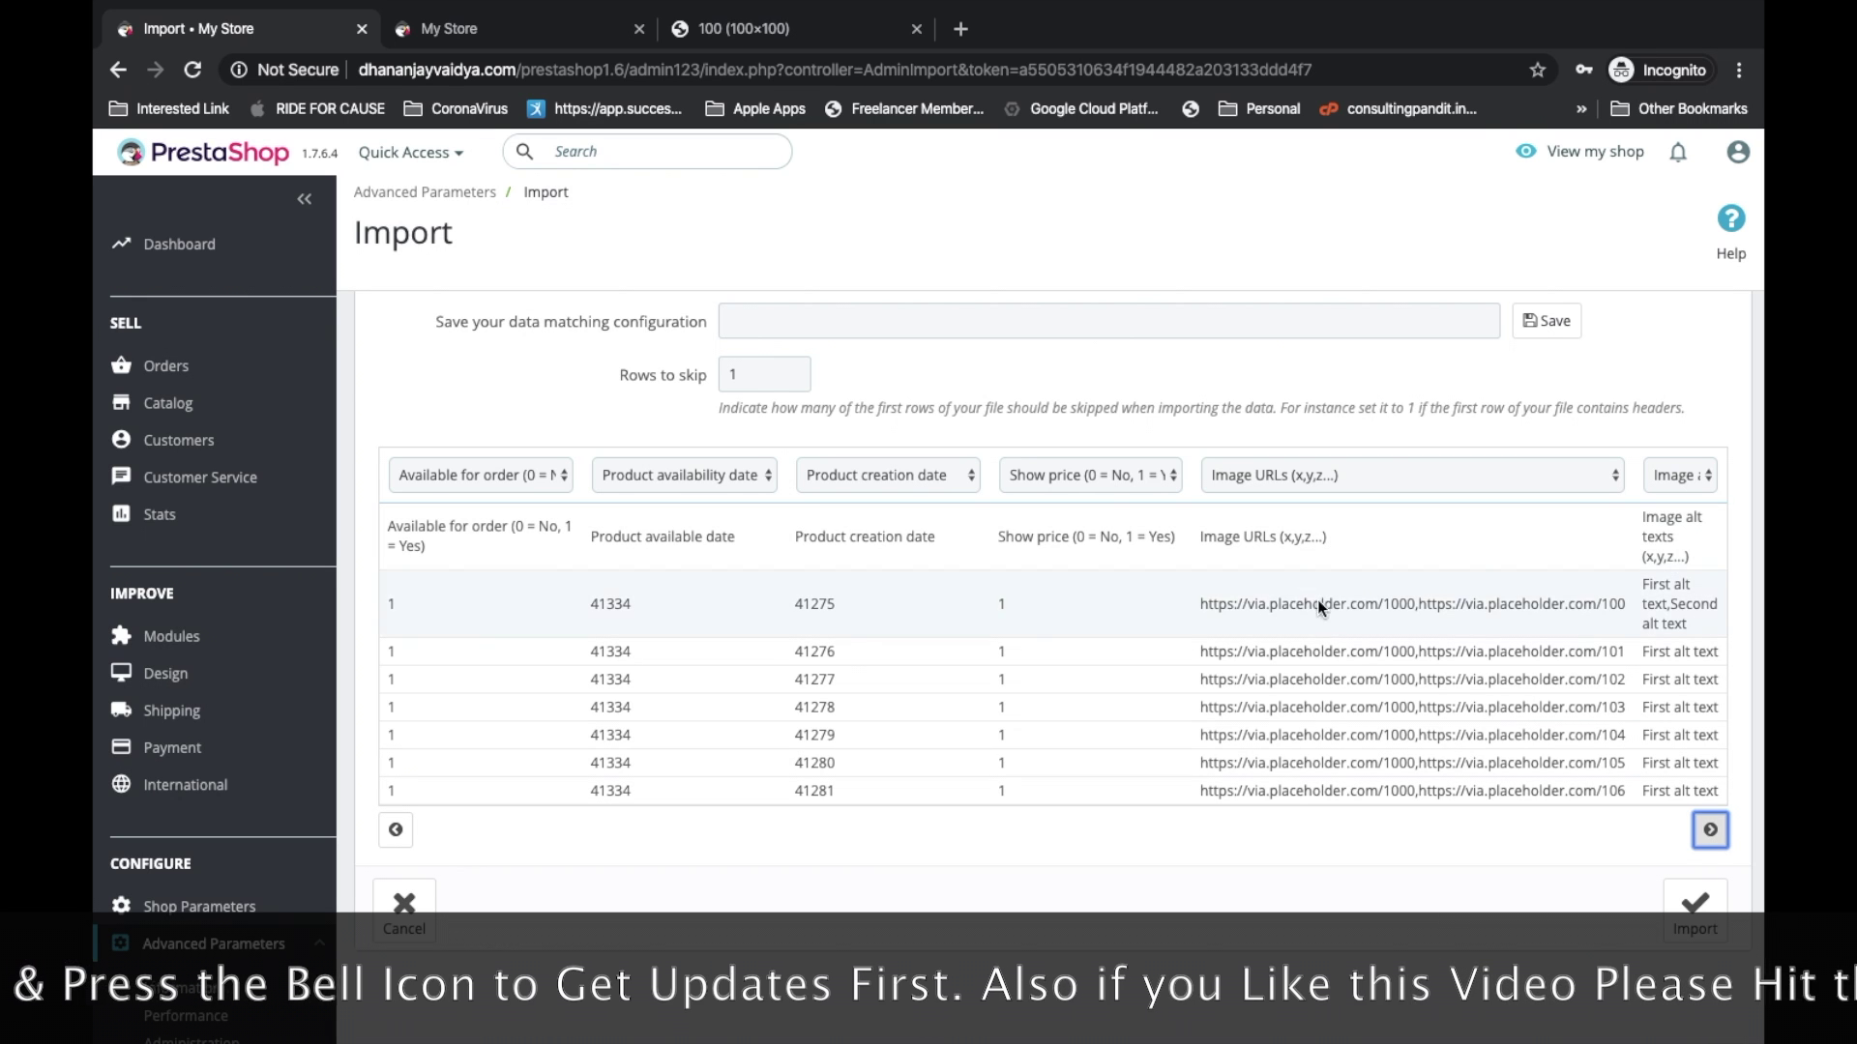
{"action": "left_click", "coordinate": [1692, 915]}
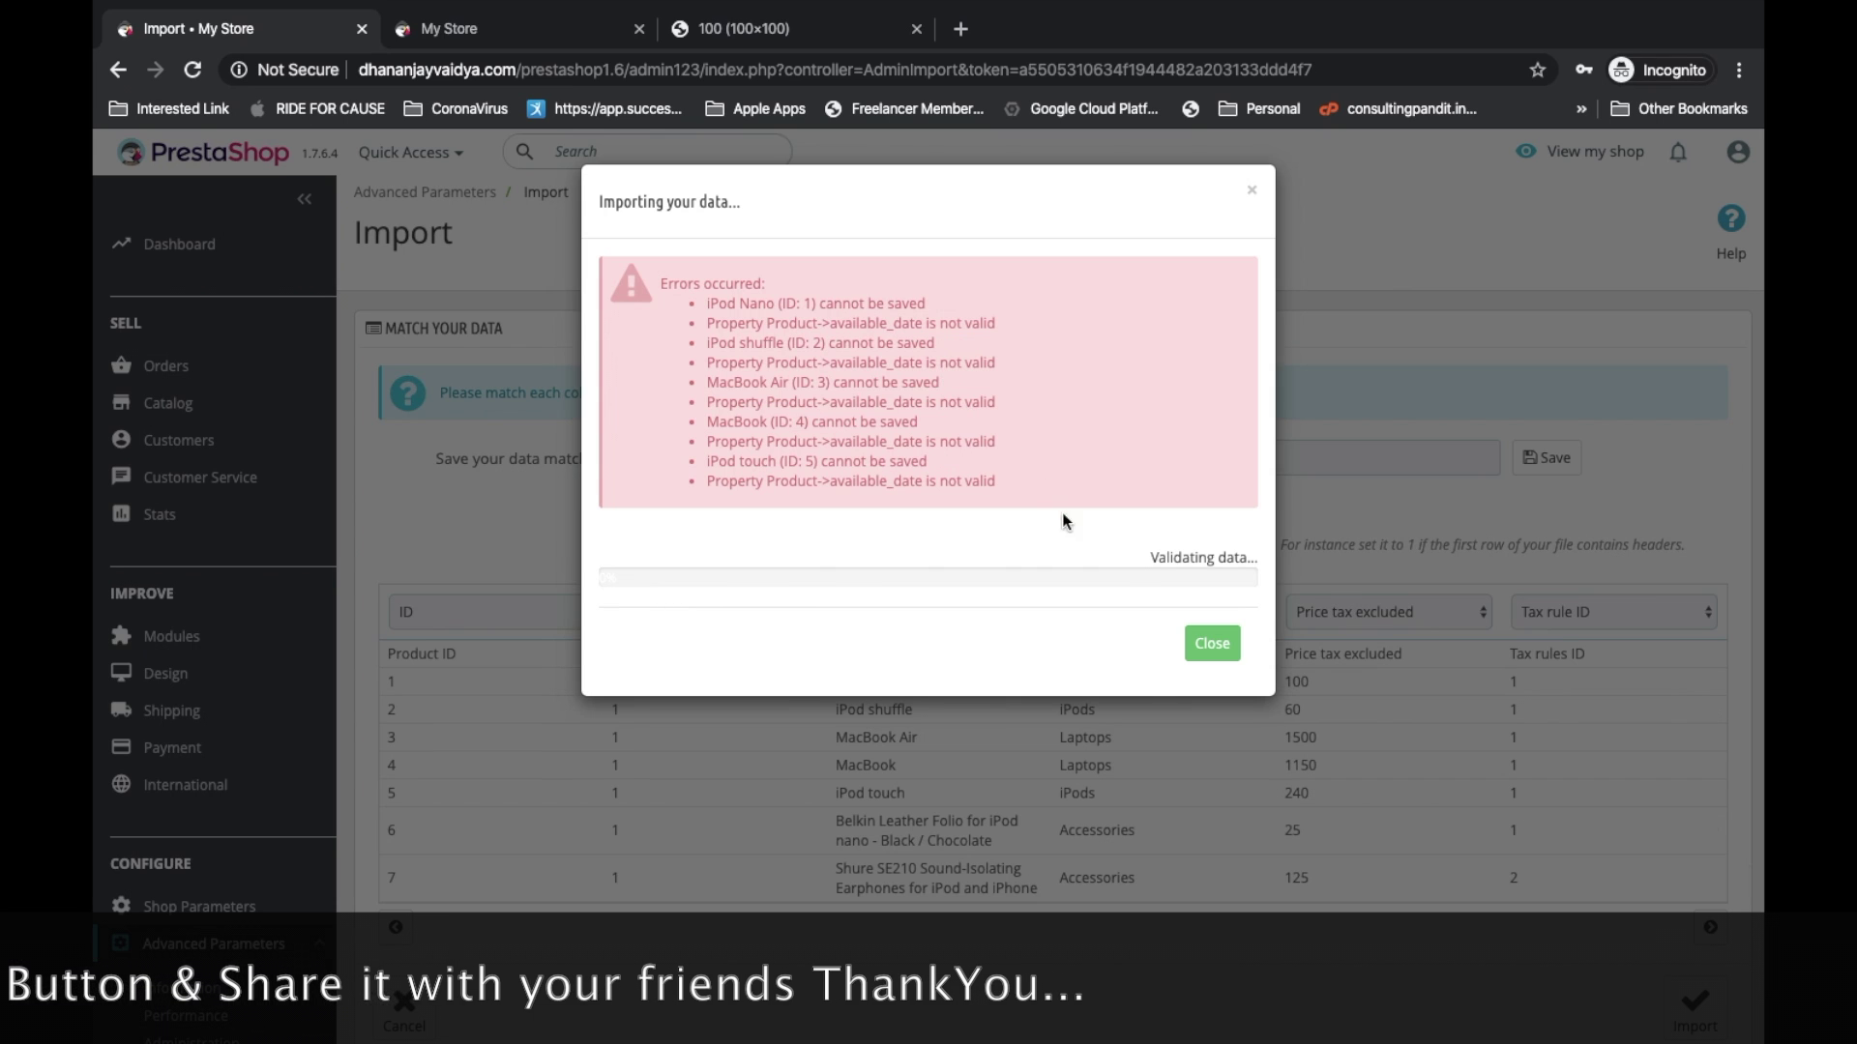
{"action": "left_click", "coordinate": [1212, 643]}
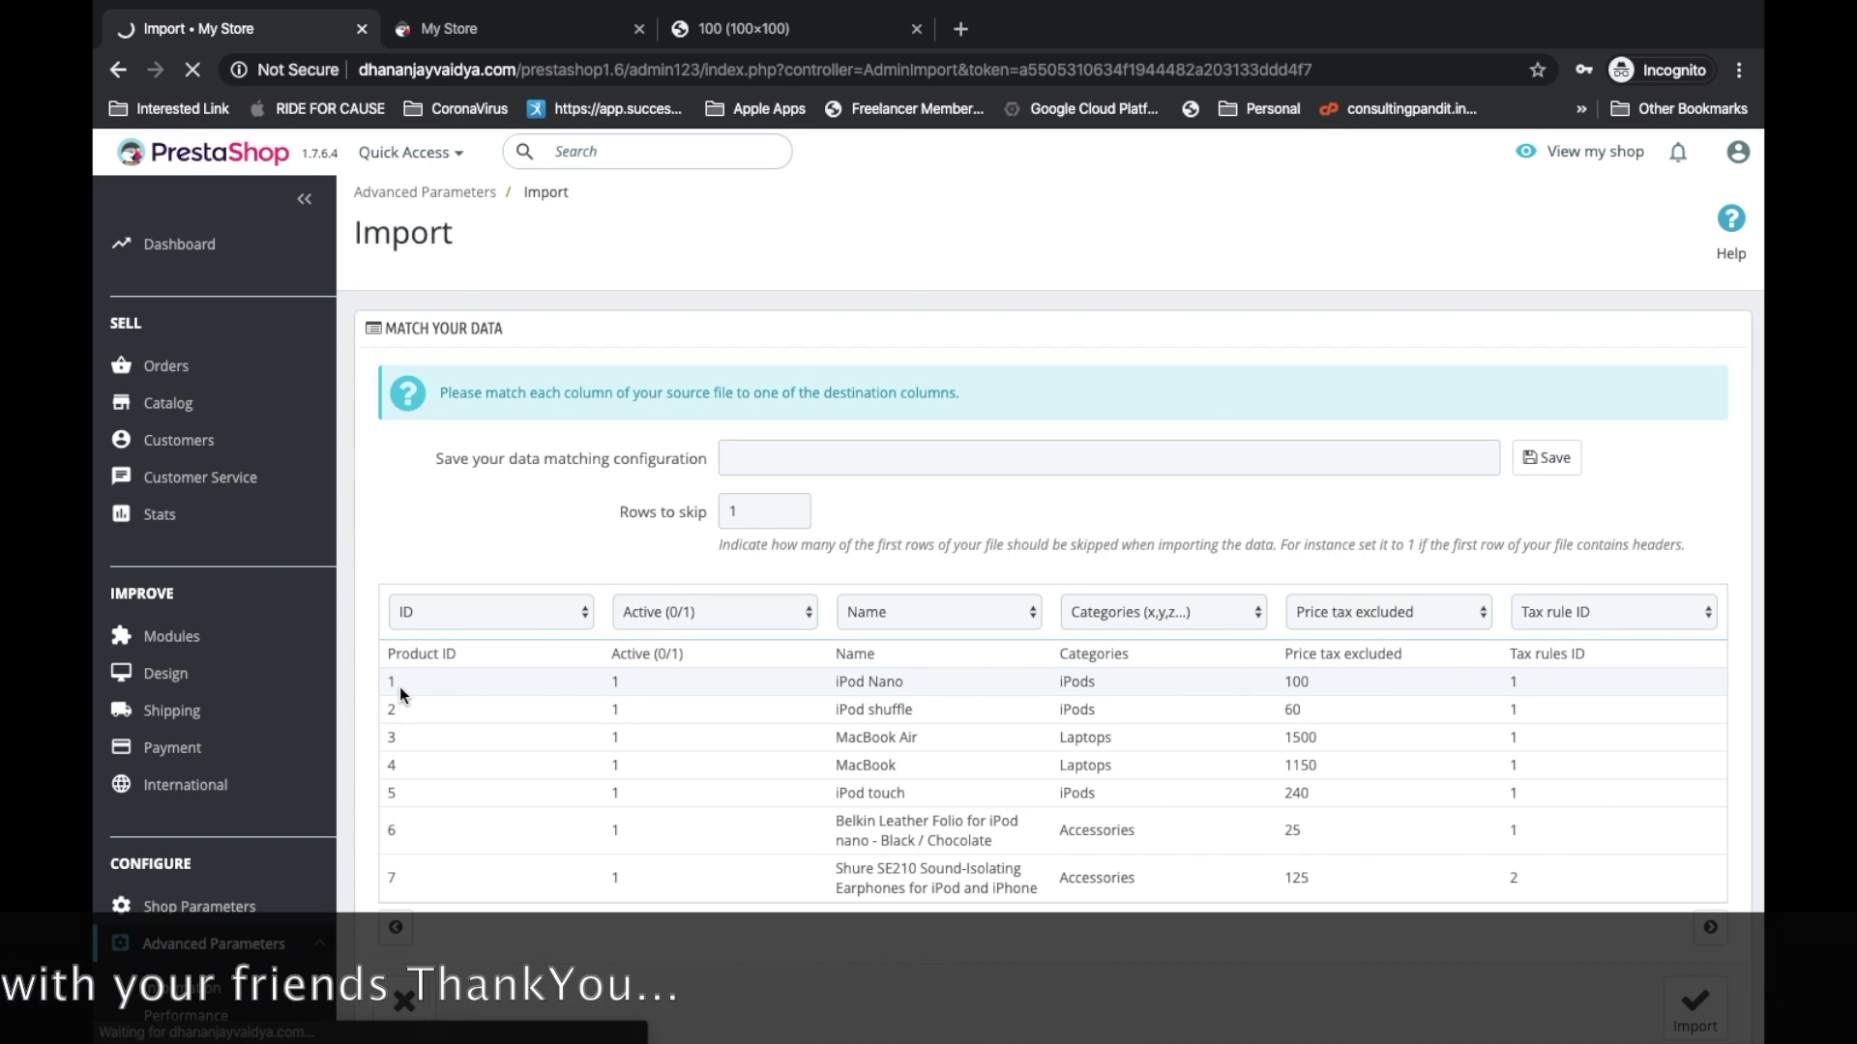
Set the product ID column to "Ignore this column" in the import's data matching
{"action": "left_click", "coordinate": [524, 571]}
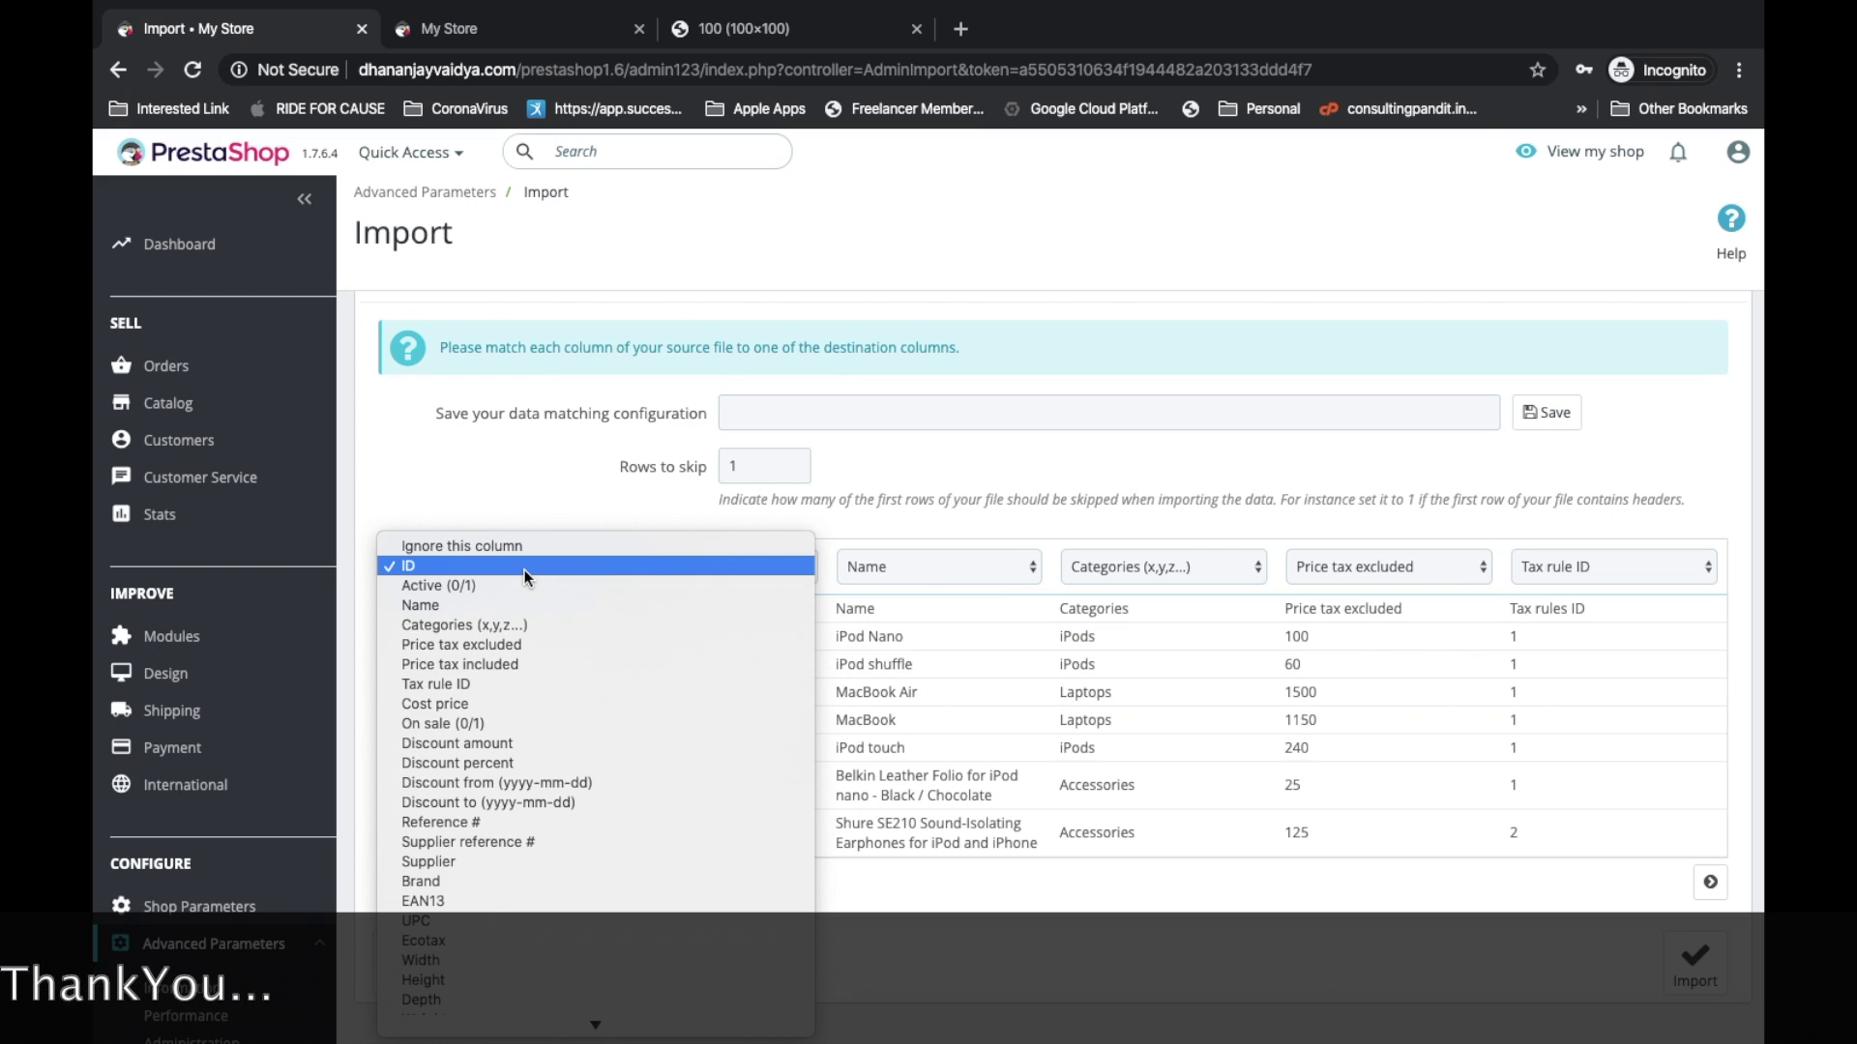
{"action": "left_click", "coordinate": [524, 571]}
{"action": "left_click", "coordinate": [521, 560]}
{"action": "left_click", "coordinate": [527, 546]}
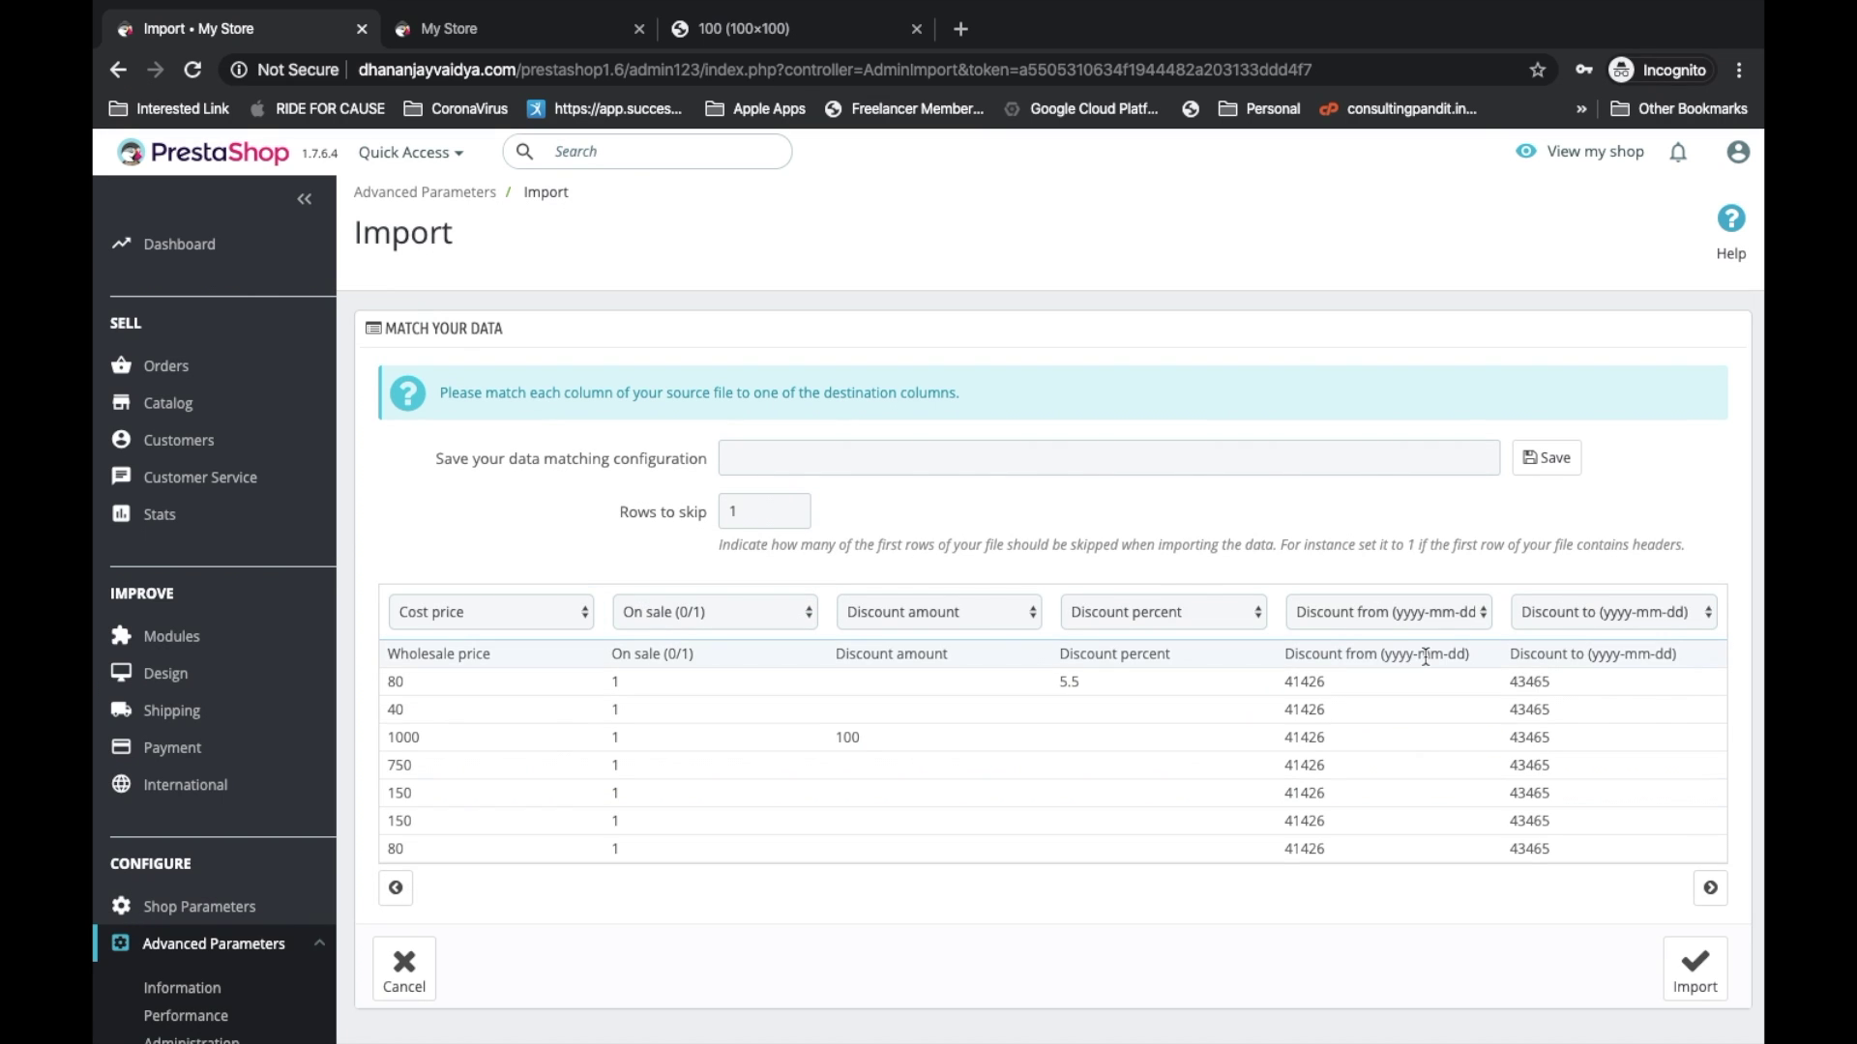
Set both the Discount from and Discount to date columns to "Ignore this column"
{"action": "left_click", "coordinate": [1416, 621]}
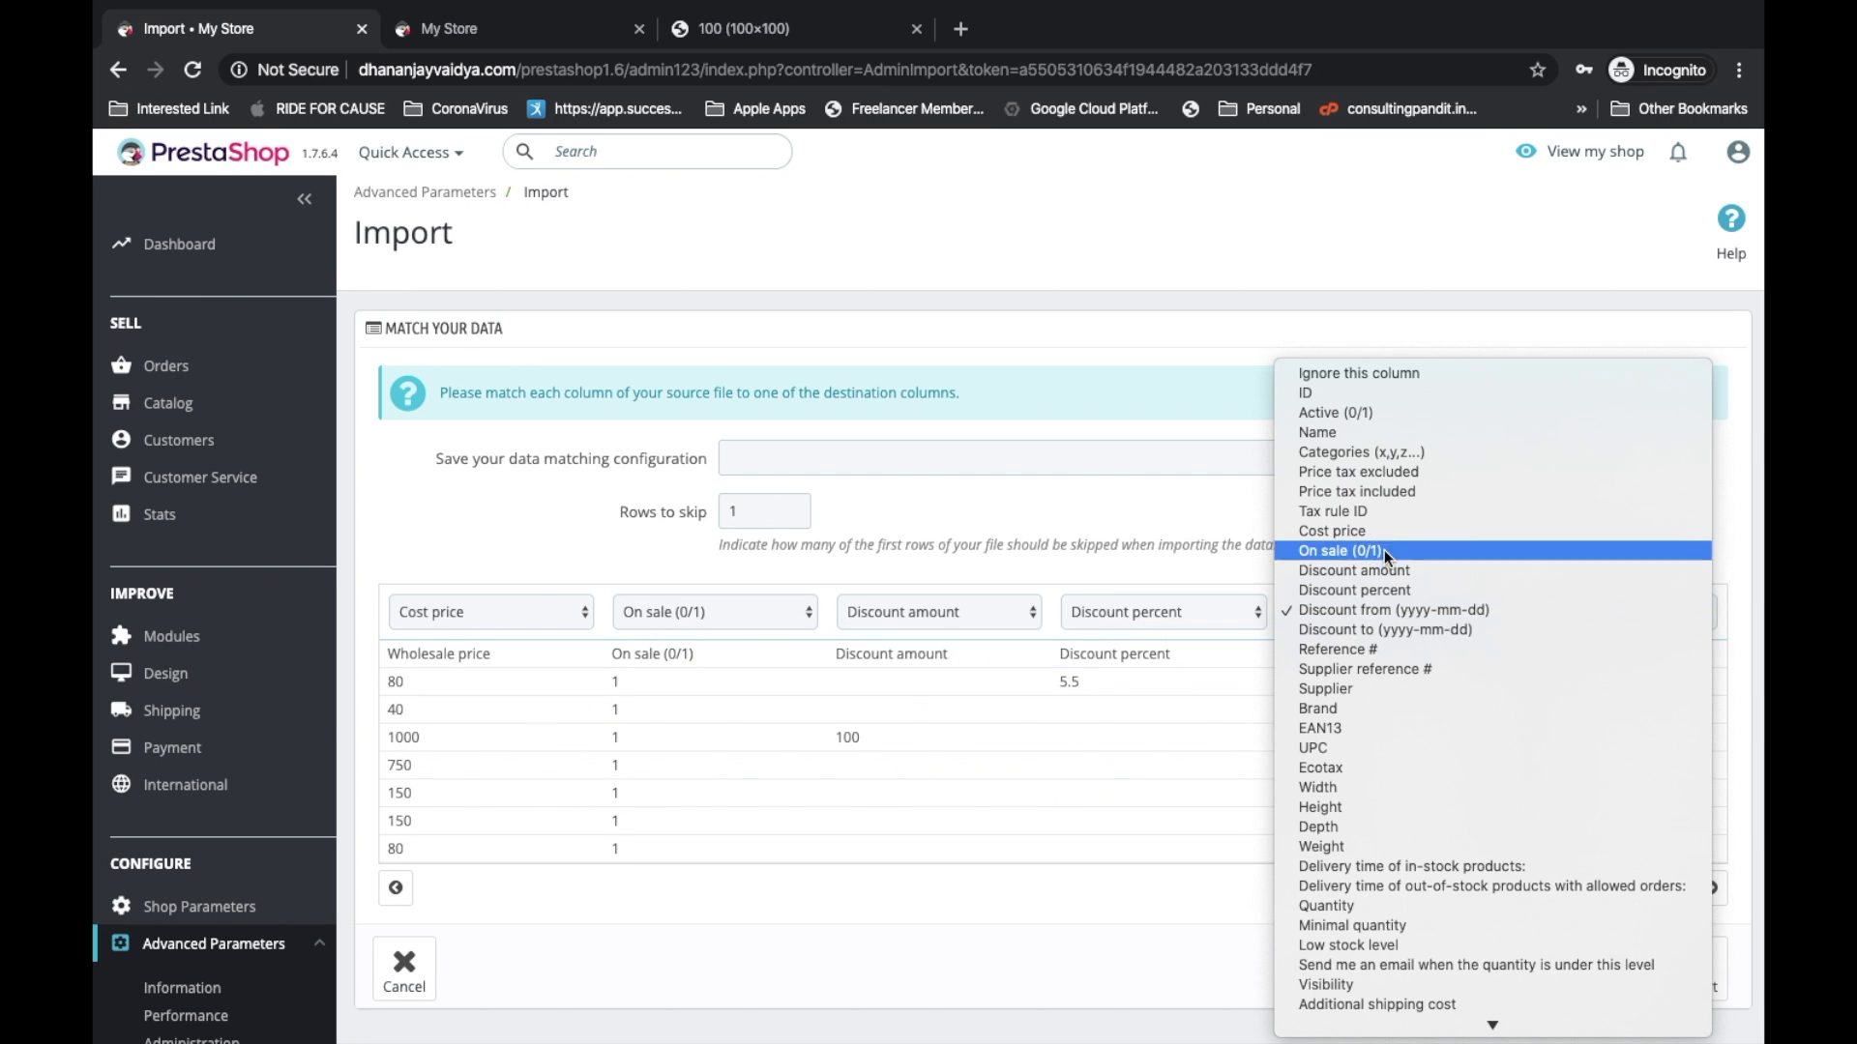
{"action": "left_click", "coordinate": [1344, 374]}
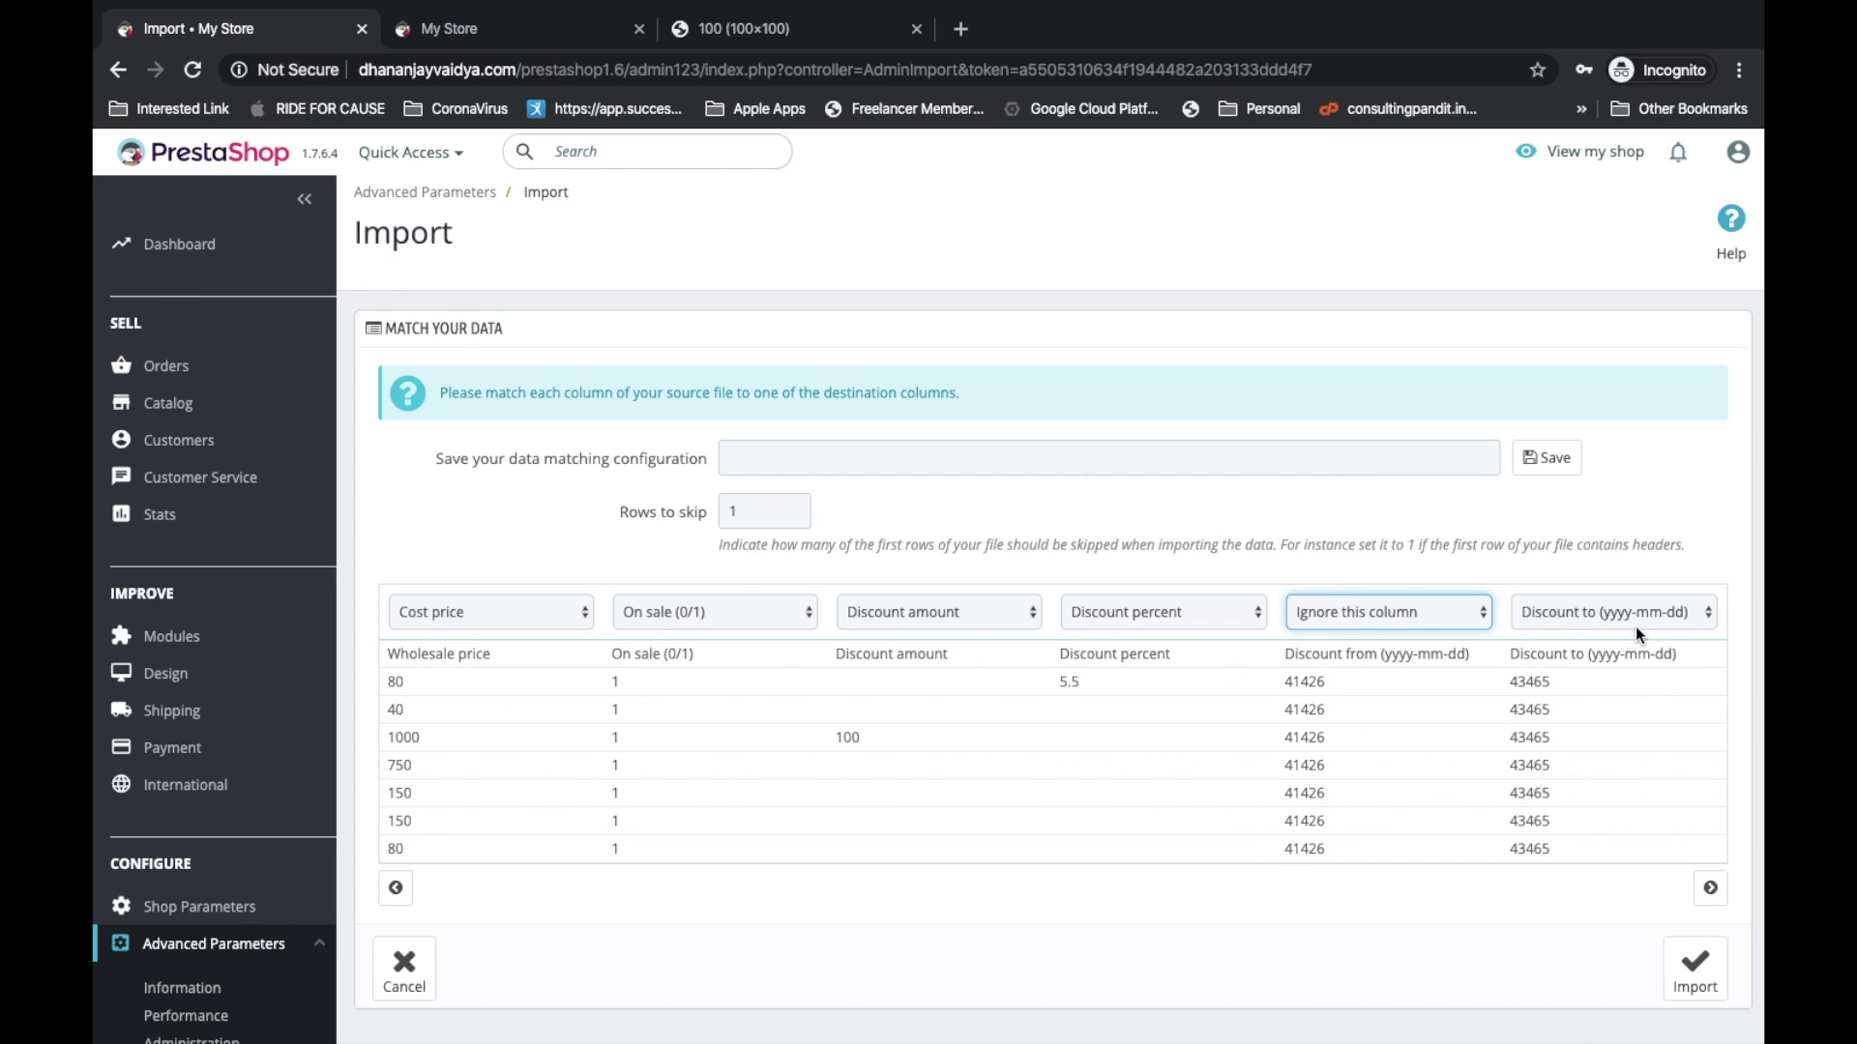
{"action": "left_click", "coordinate": [1623, 609]}
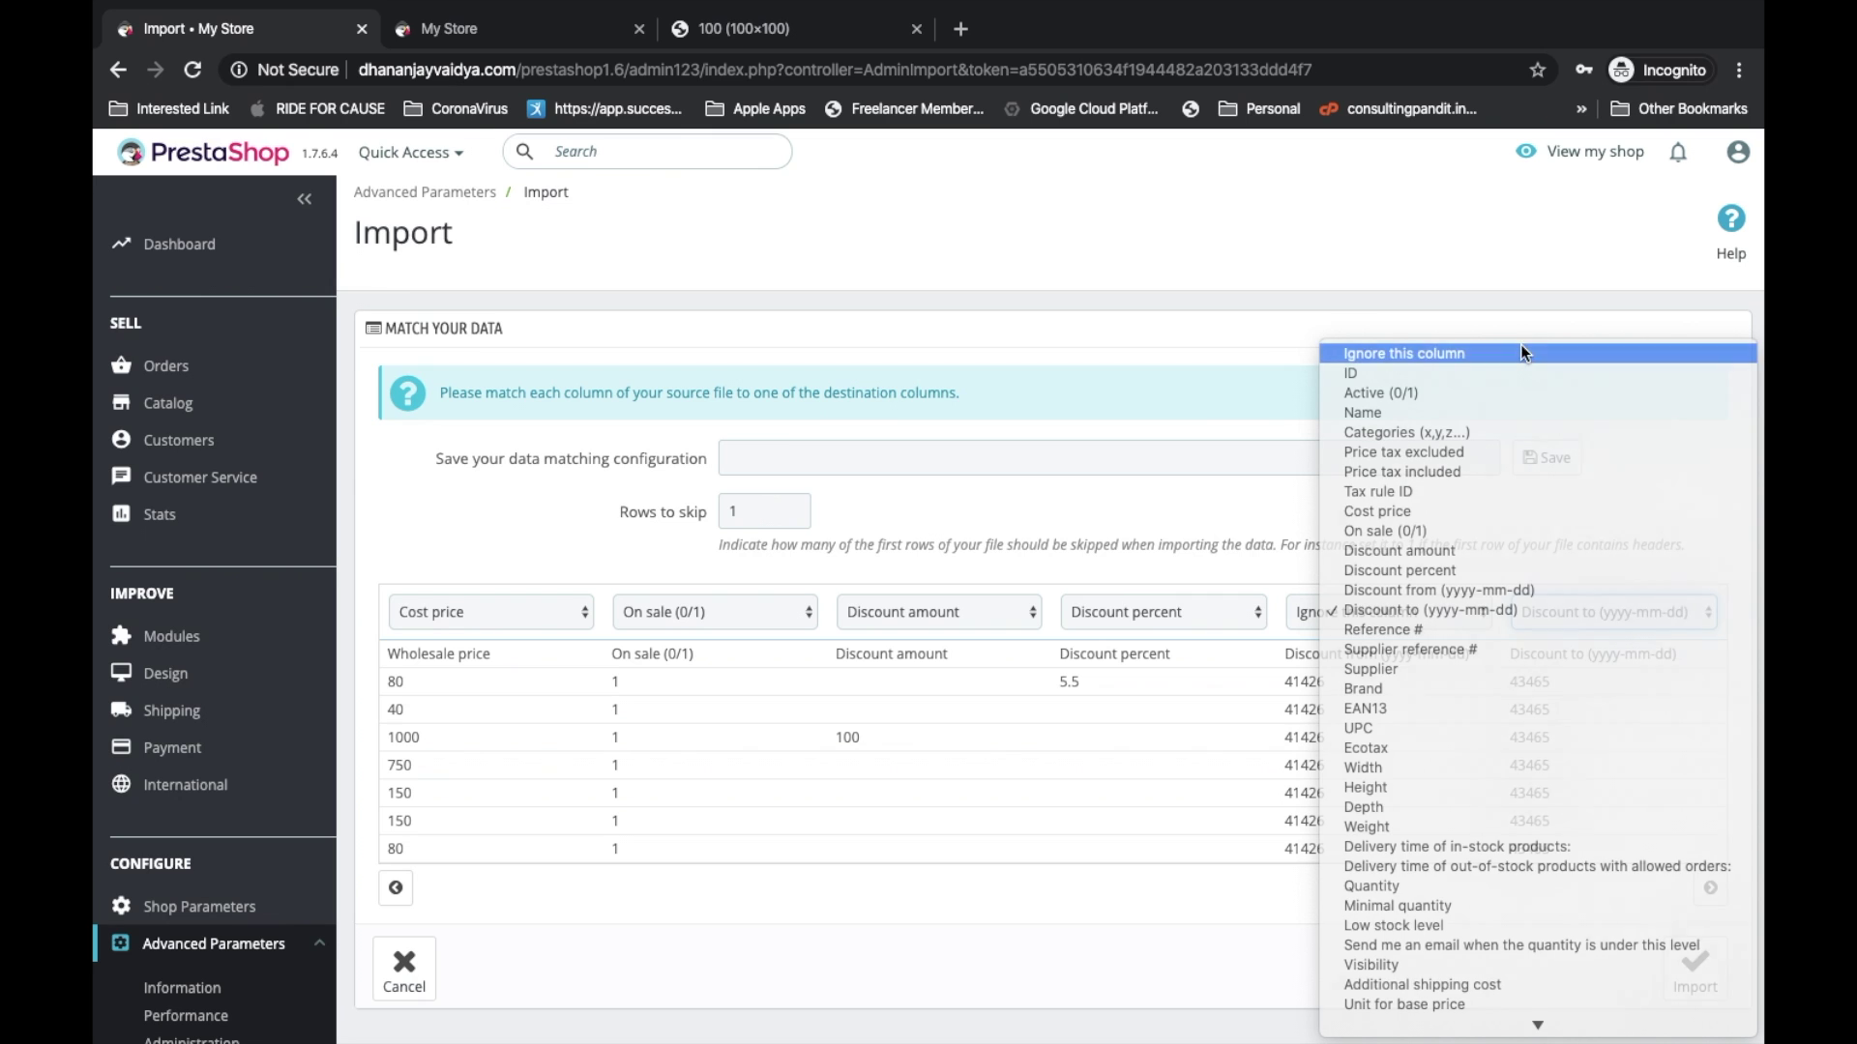
{"action": "left_click", "coordinate": [1521, 350]}
Review the matching of the remaining columns from Reference # through Image alt texts, keeping the Image alt texts match
{"action": "left_click", "coordinate": [1711, 888]}
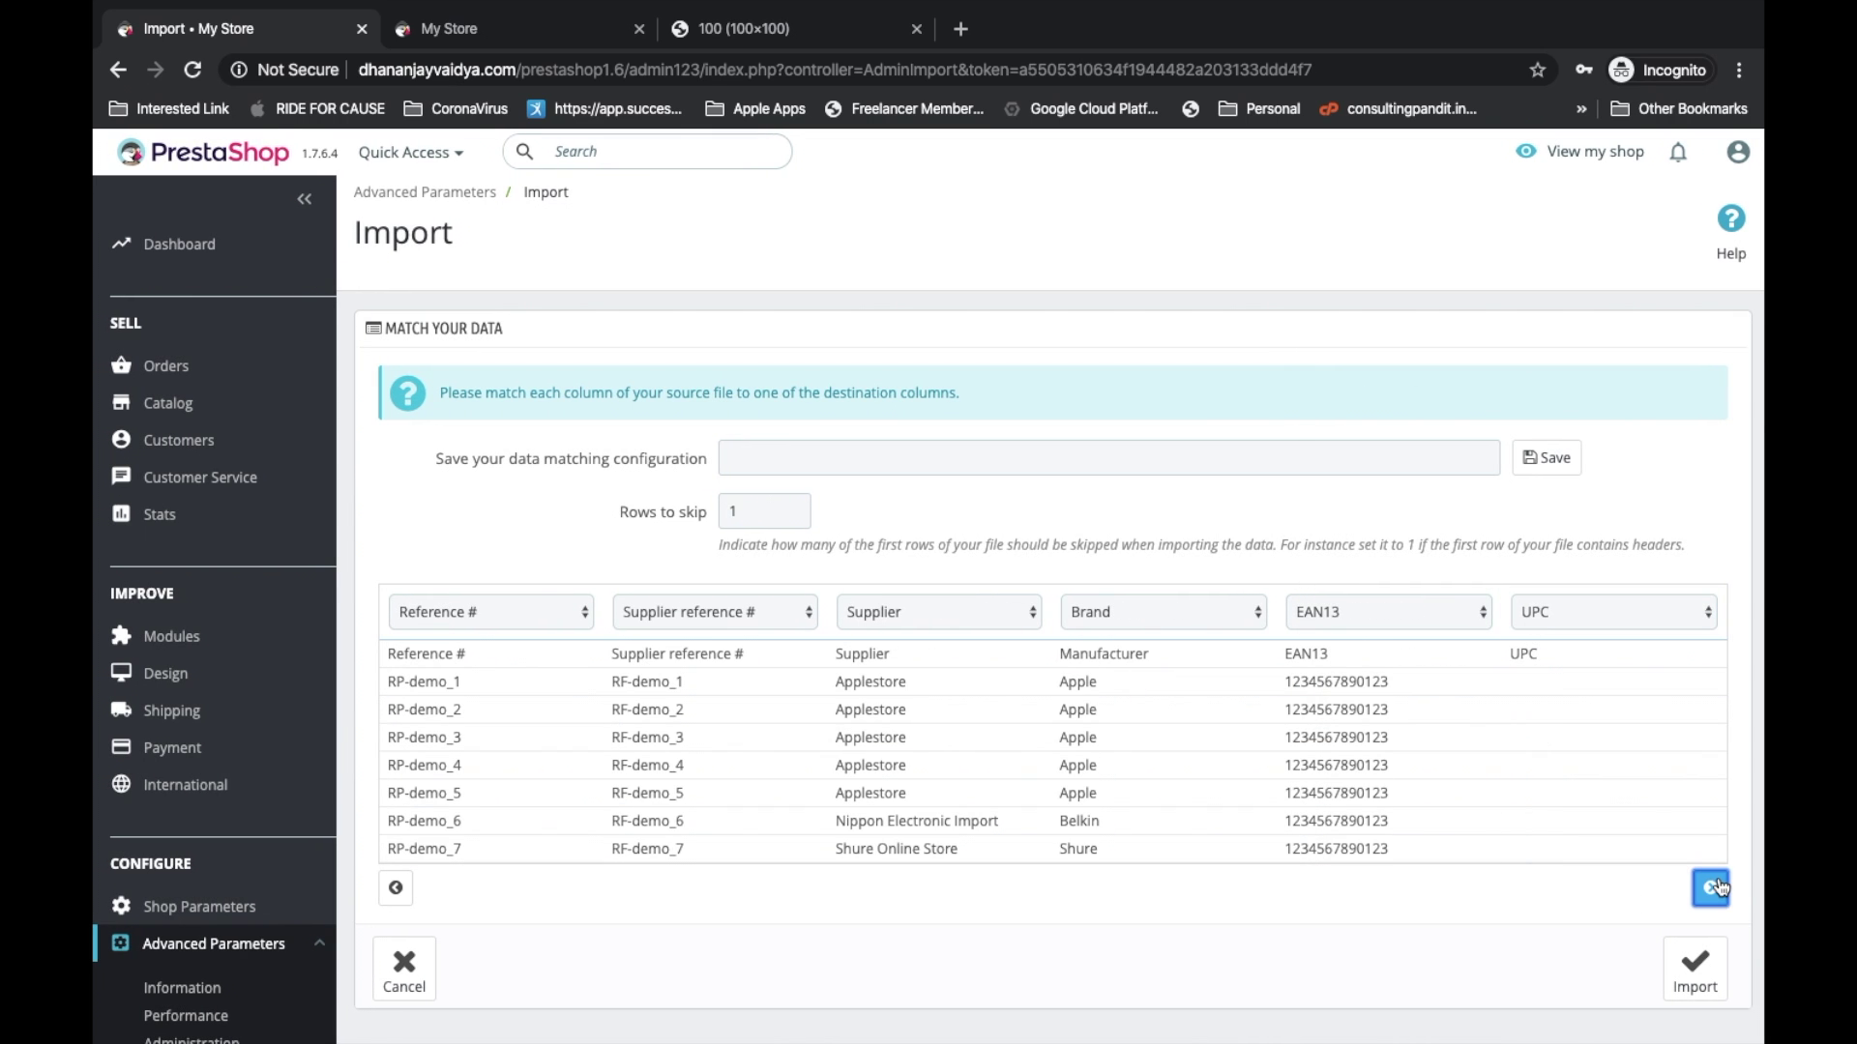
{"action": "left_click", "coordinate": [1711, 888]}
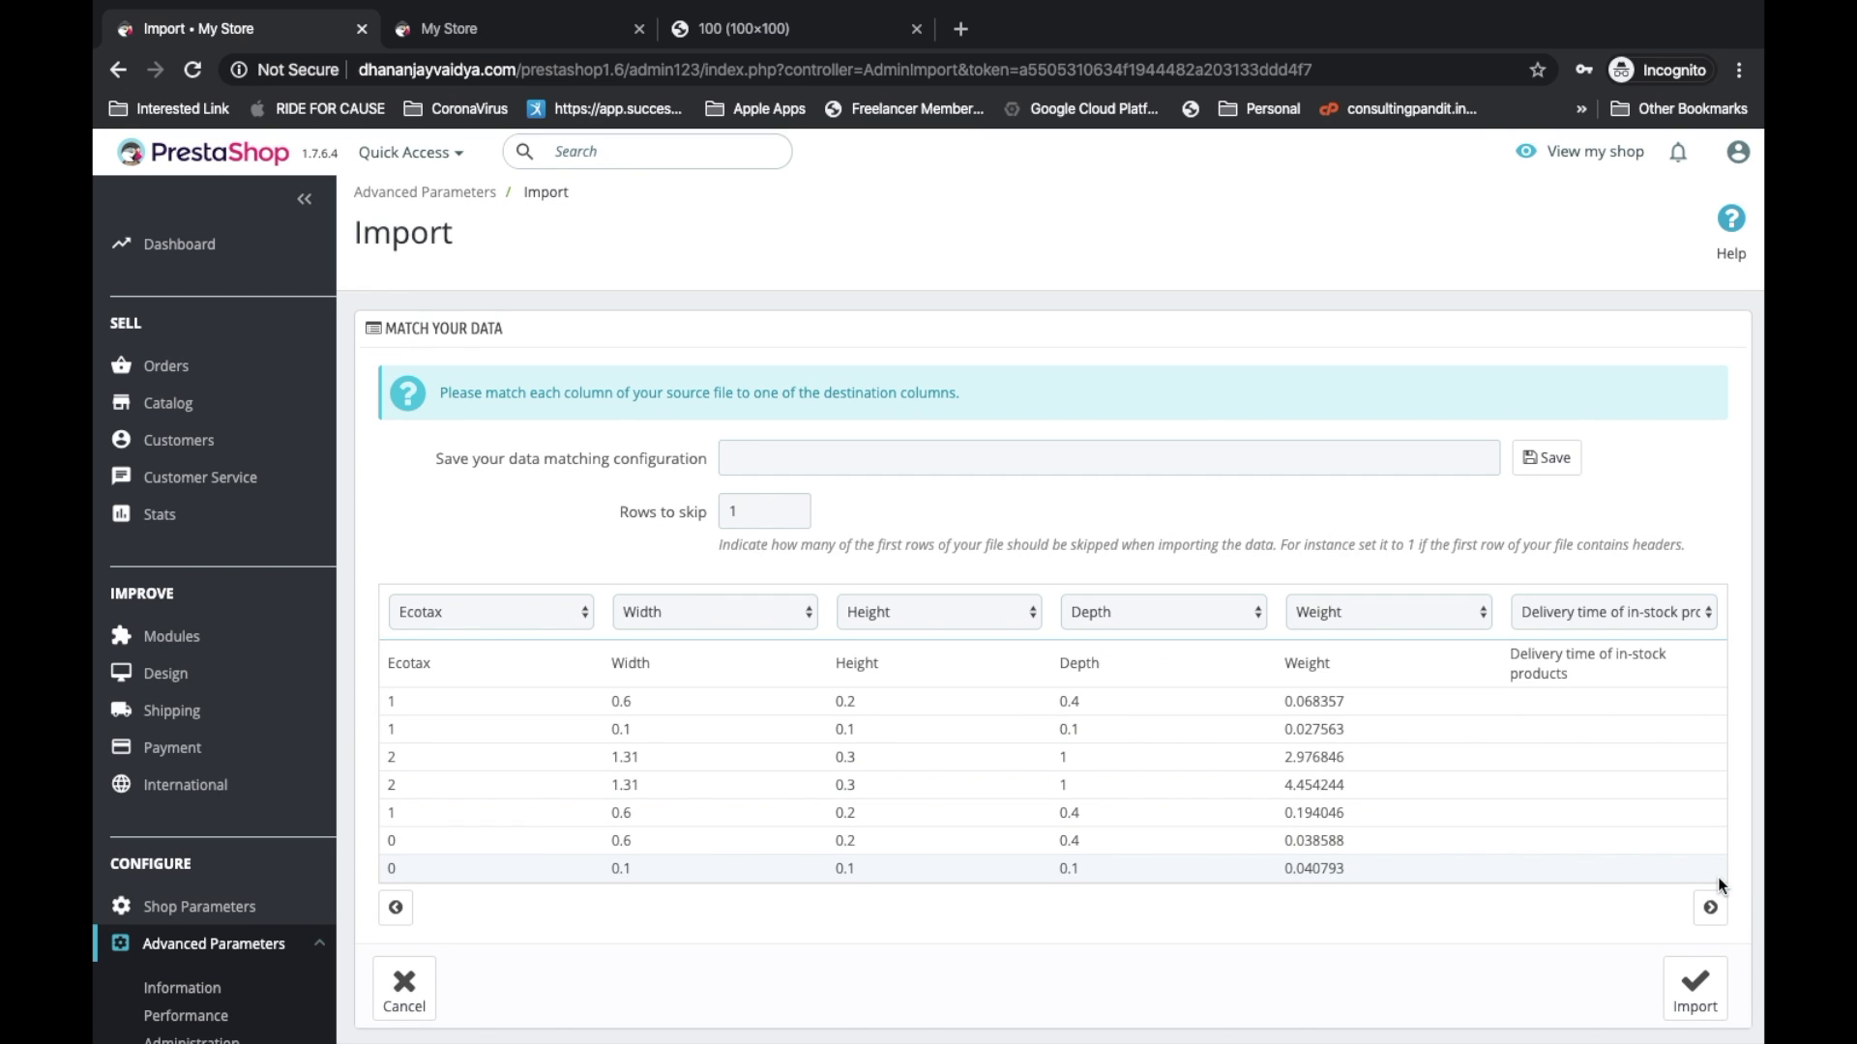
{"action": "left_click", "coordinate": [1711, 907]}
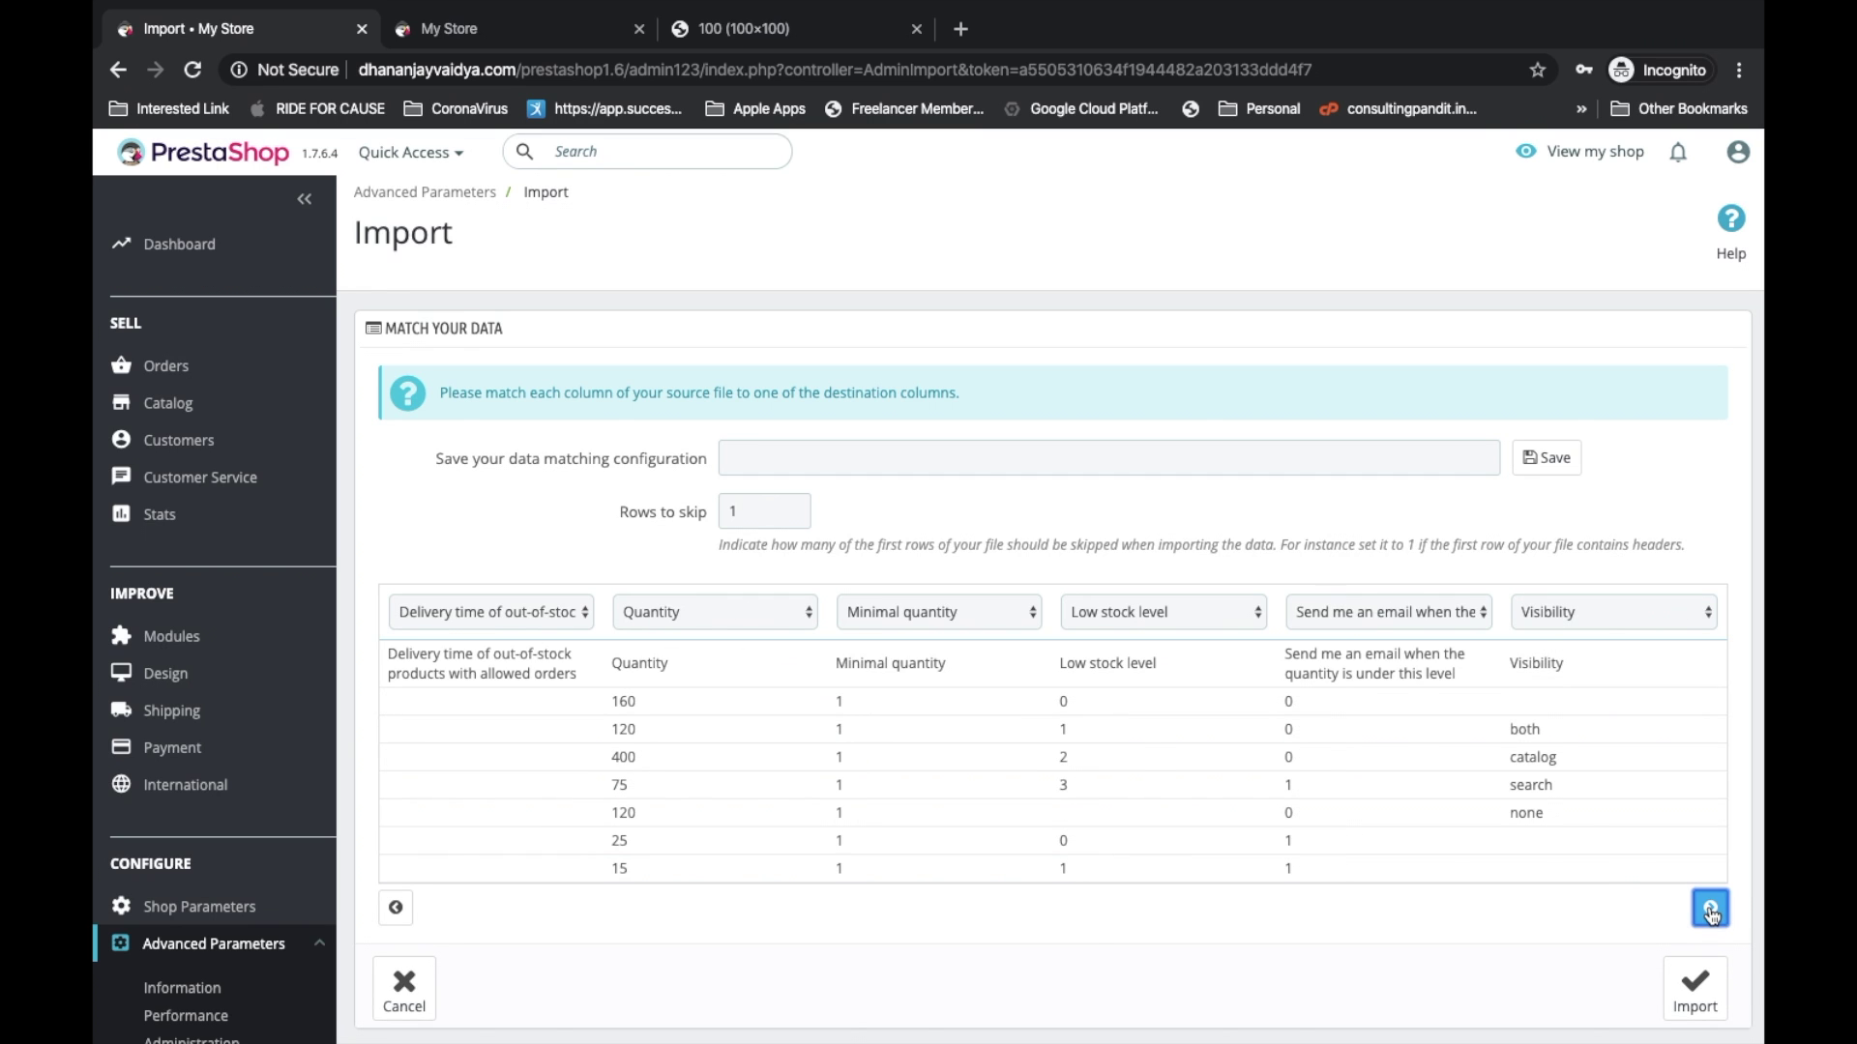
{"action": "left_click", "coordinate": [1709, 907]}
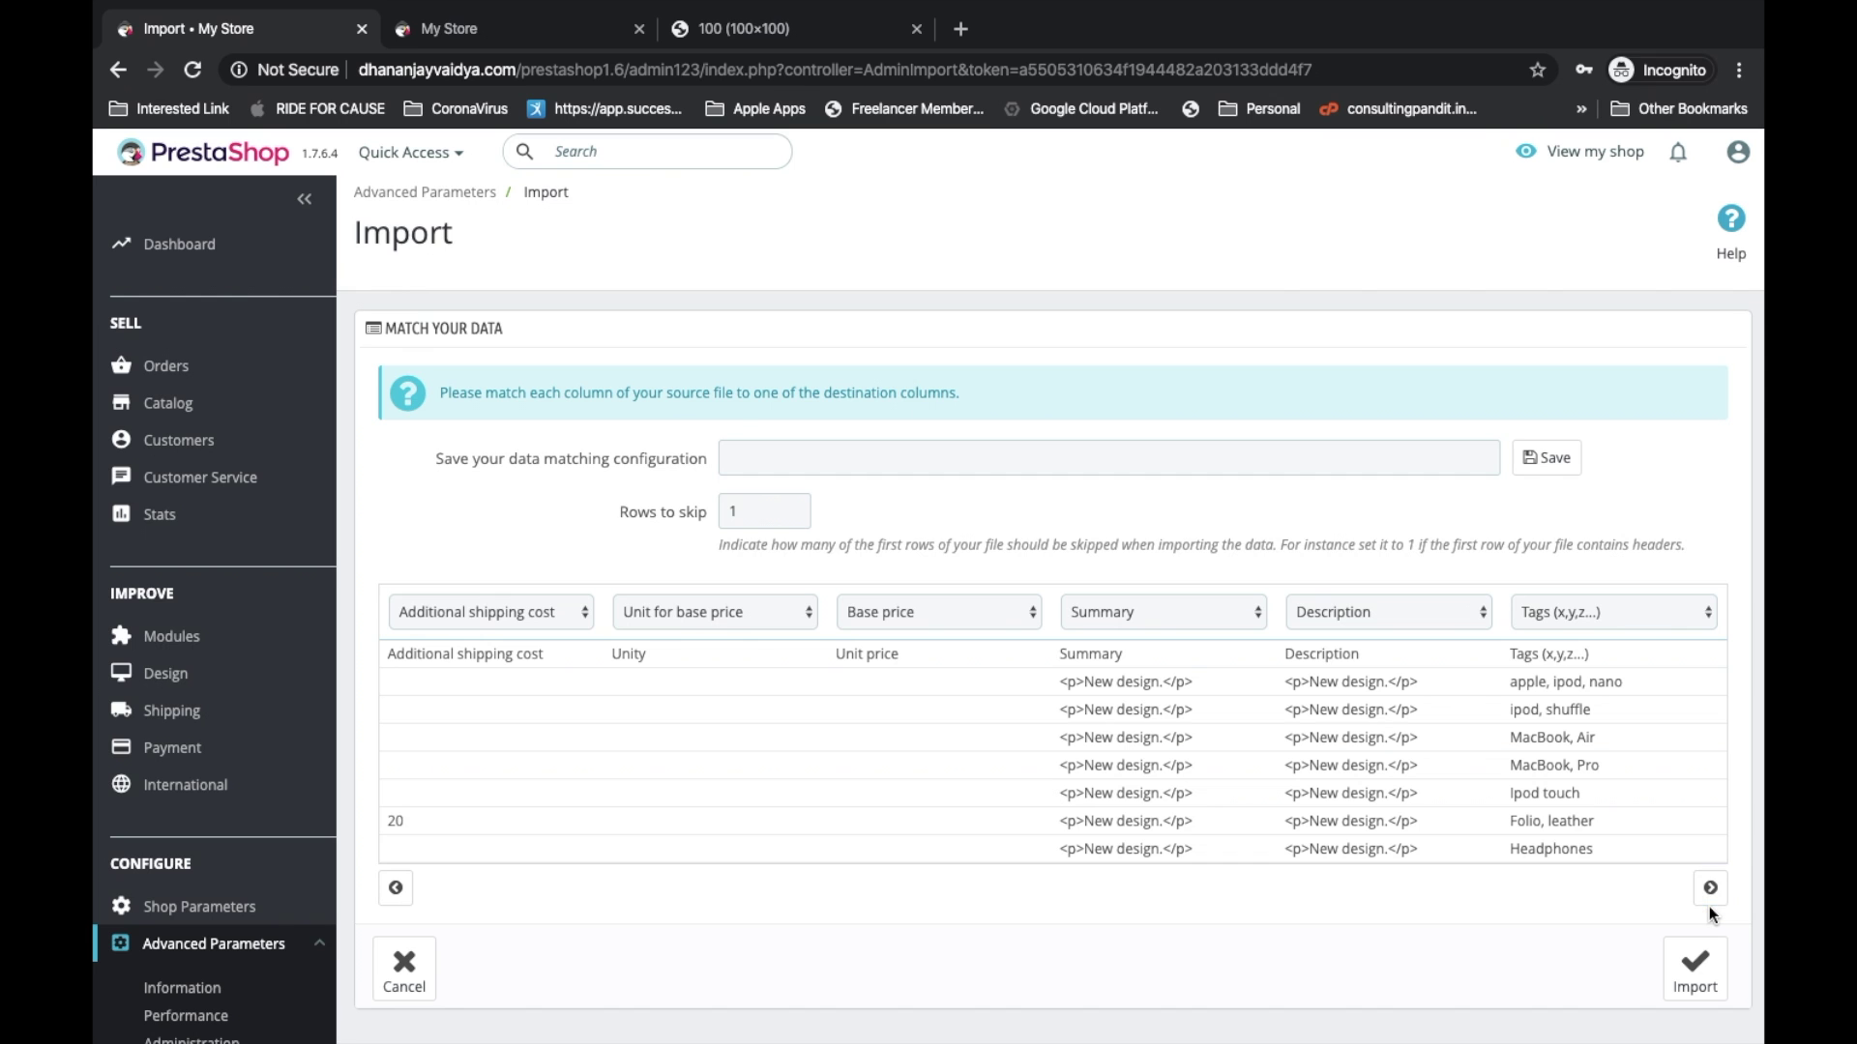
{"action": "left_click", "coordinate": [1711, 887]}
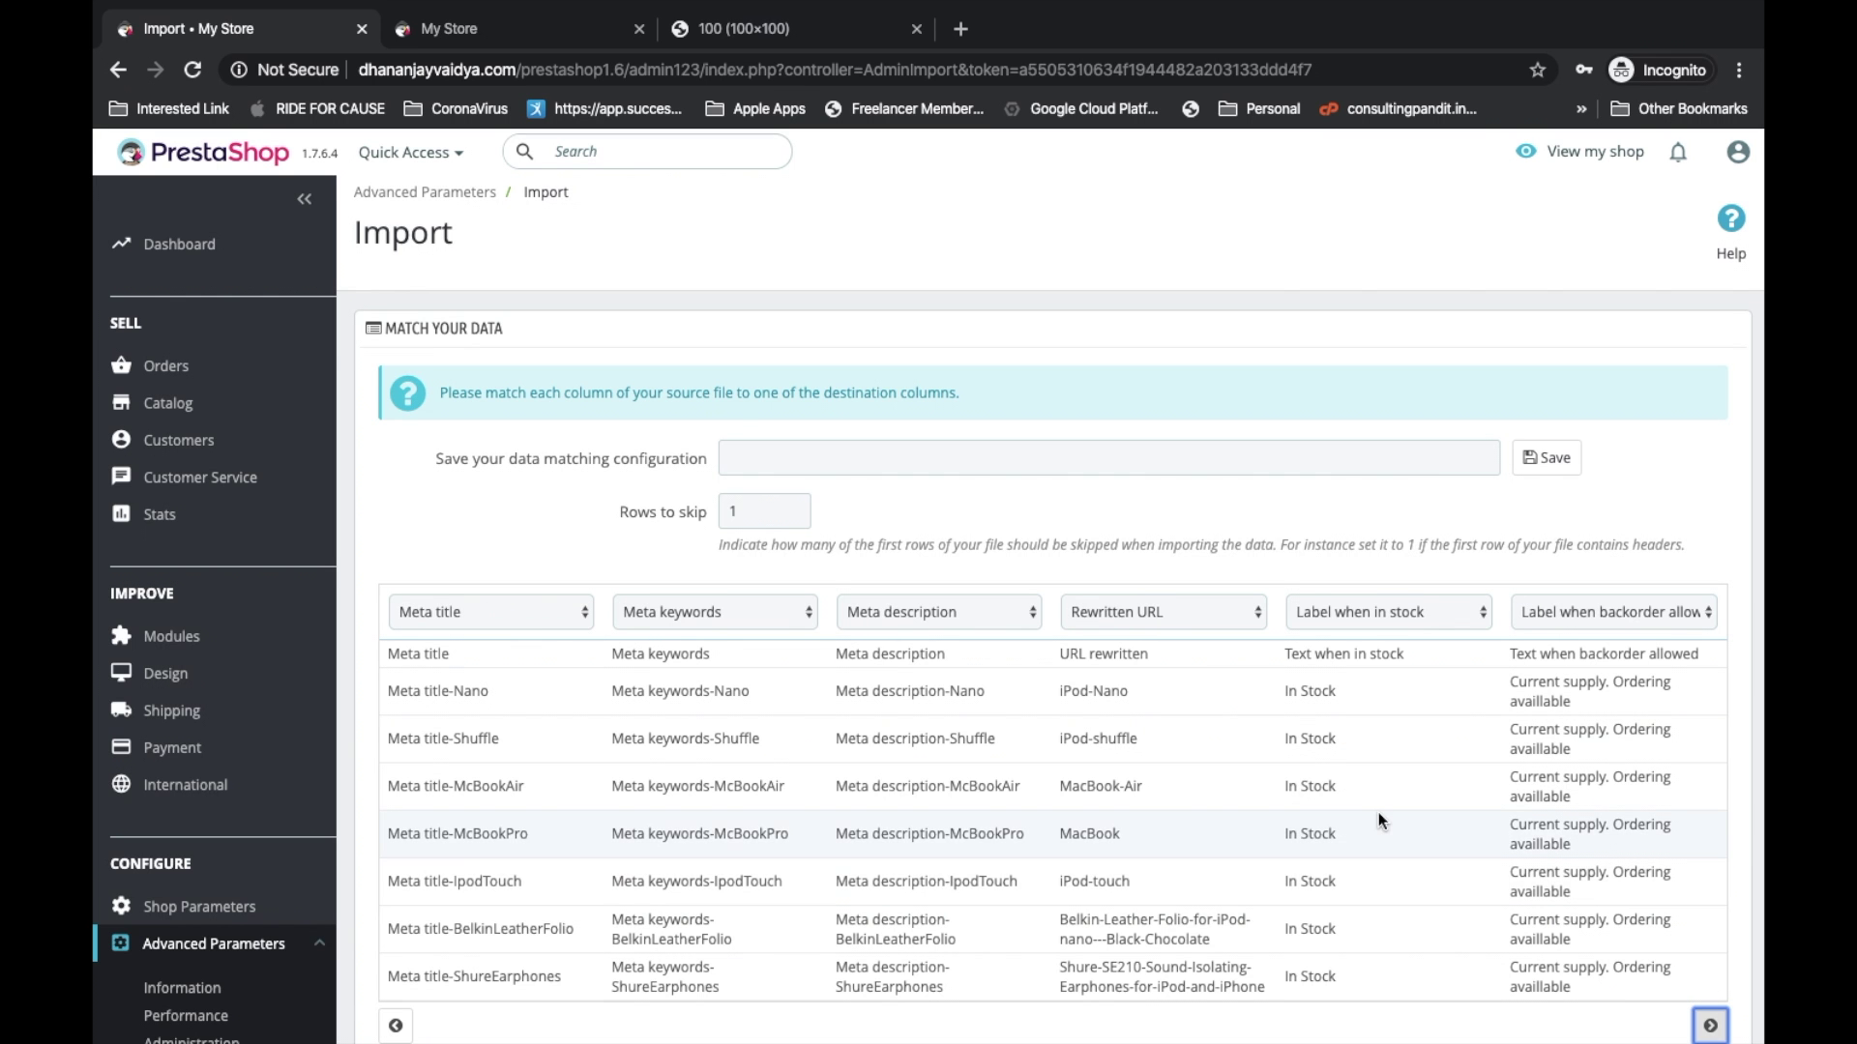
{"action": "scroll", "coordinate": [1378, 820], "scroll_direction": "down", "scroll_amount": 2}
{"action": "left_click", "coordinate": [1711, 832]}
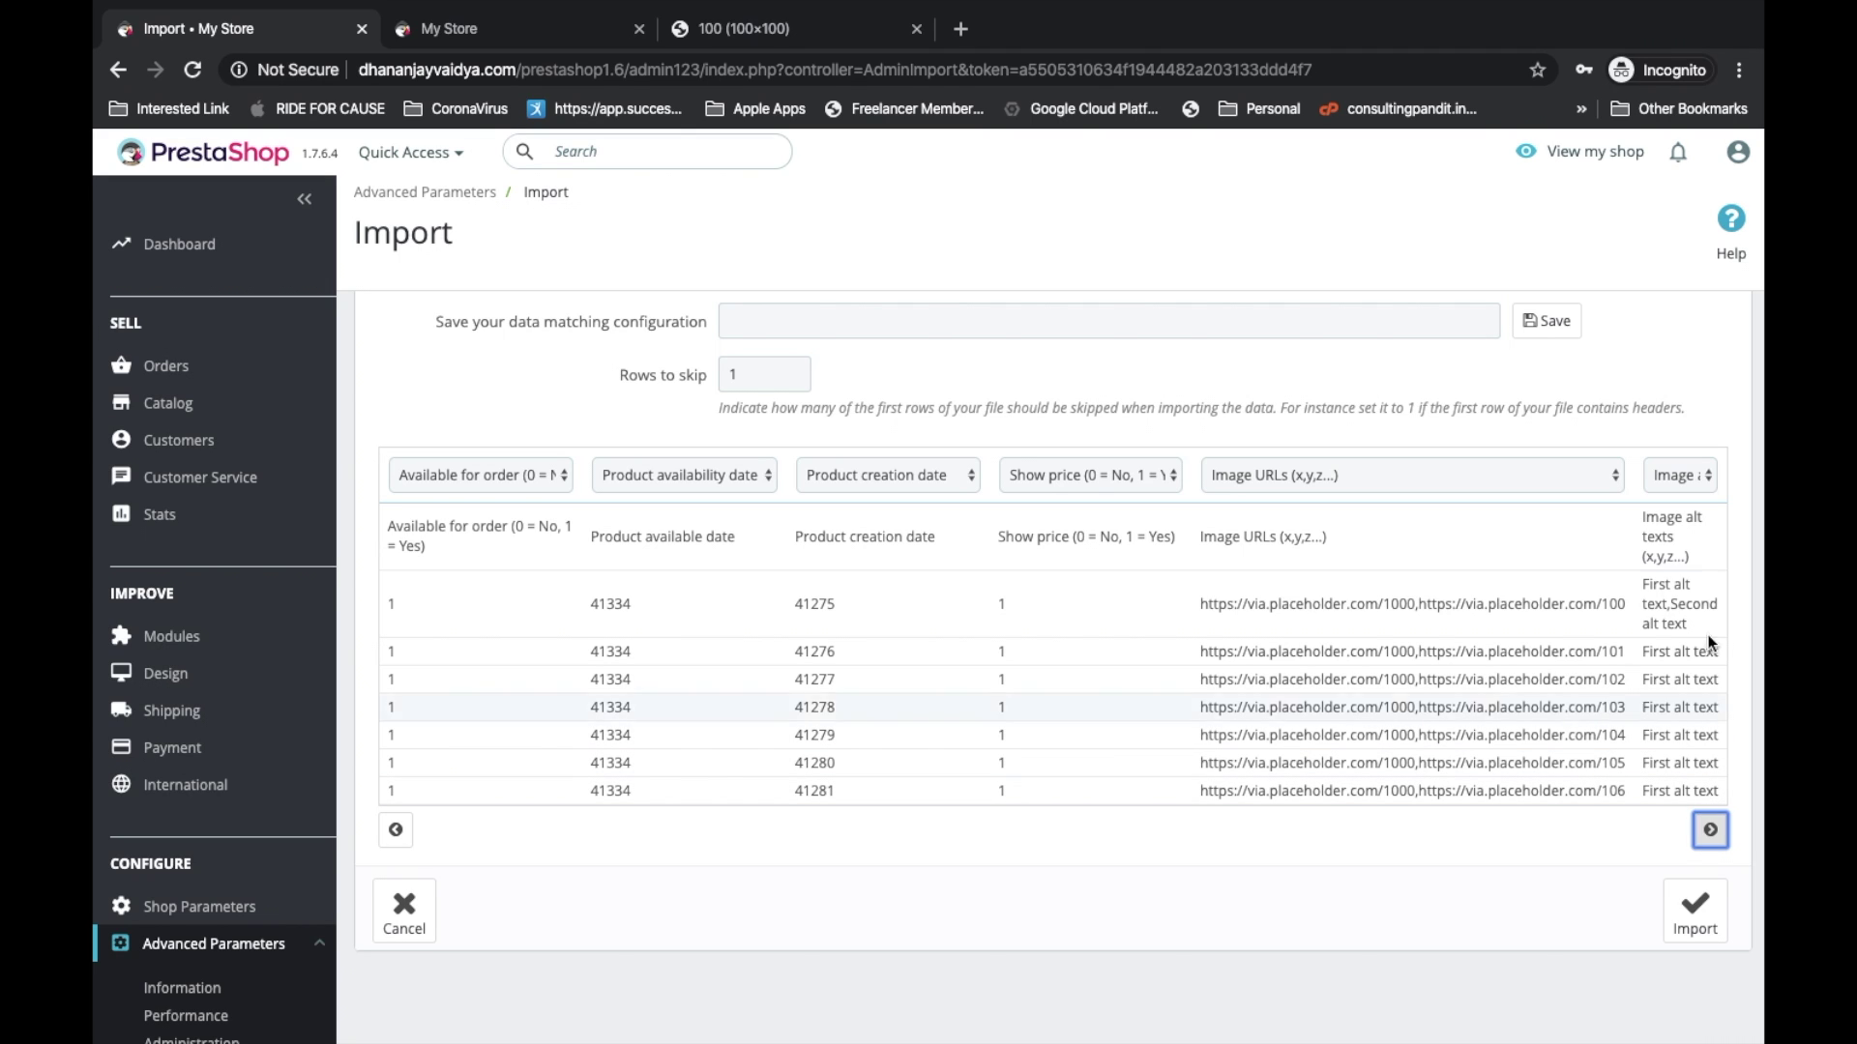
{"action": "left_click", "coordinate": [1676, 477]}
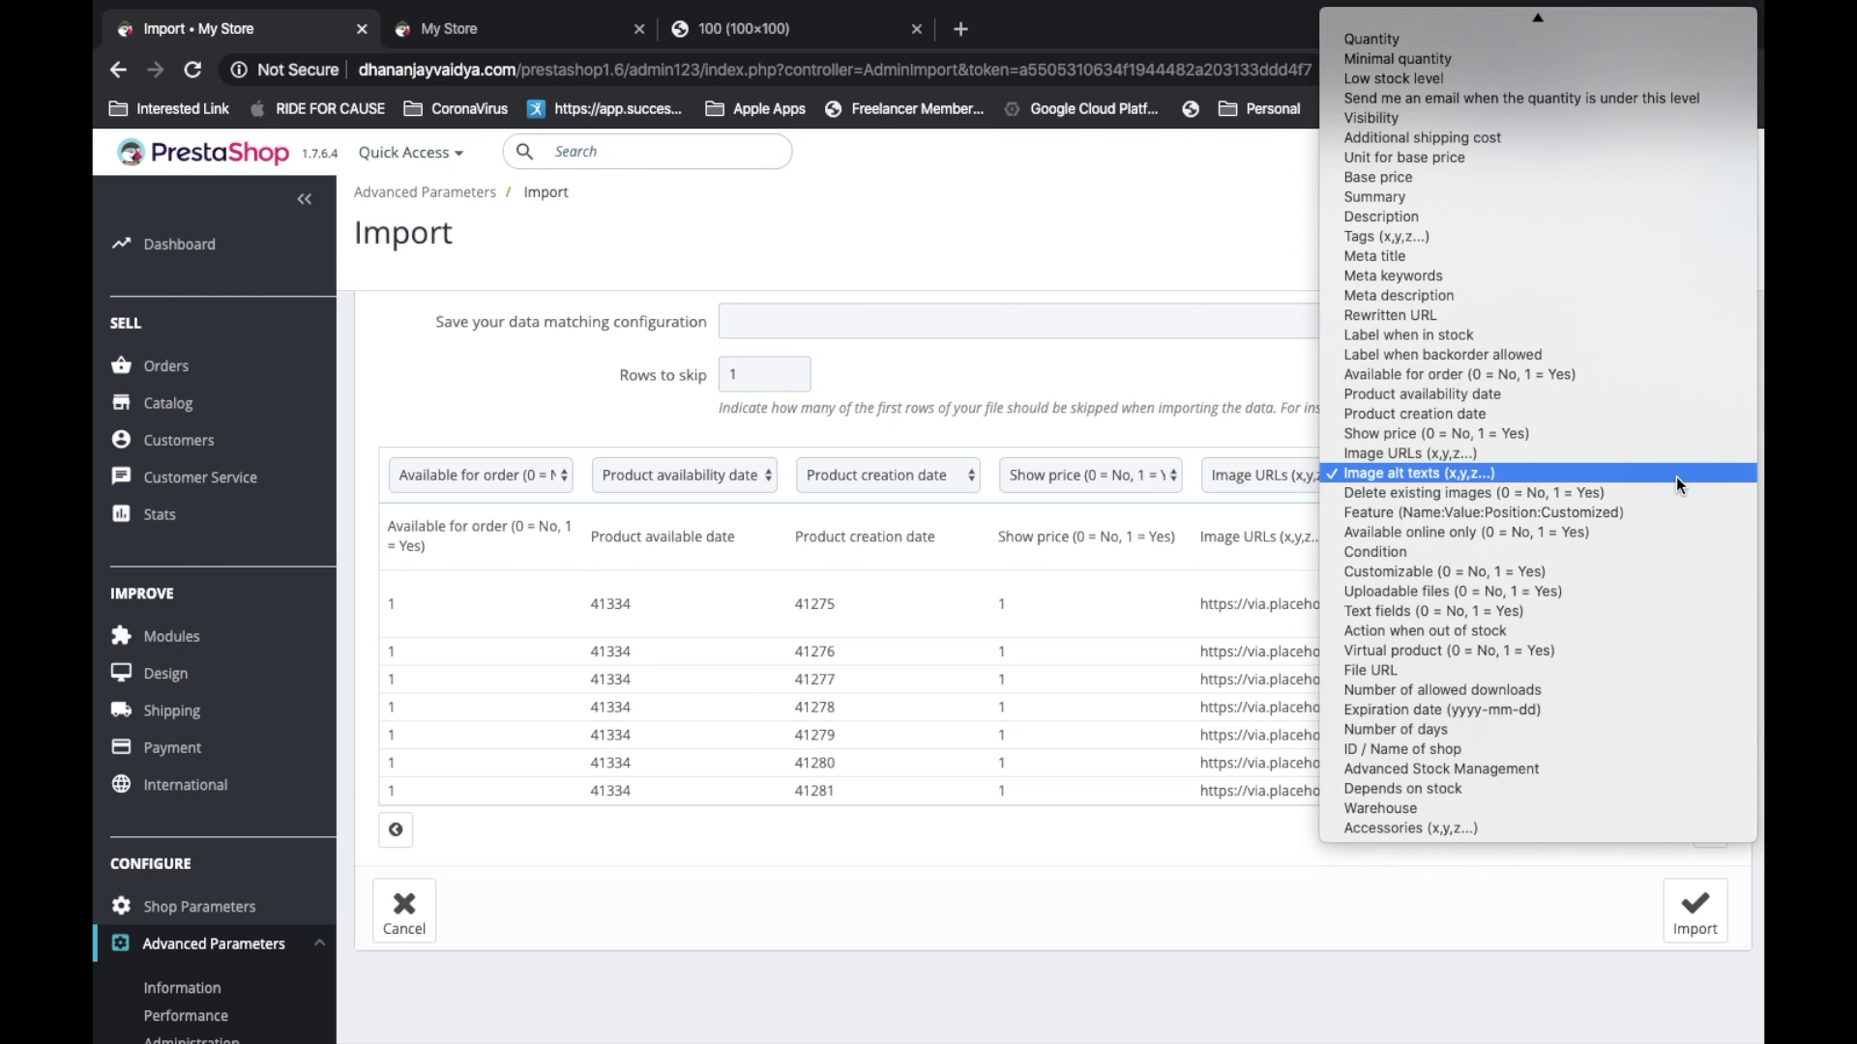
{"action": "left_click", "coordinate": [1675, 476]}
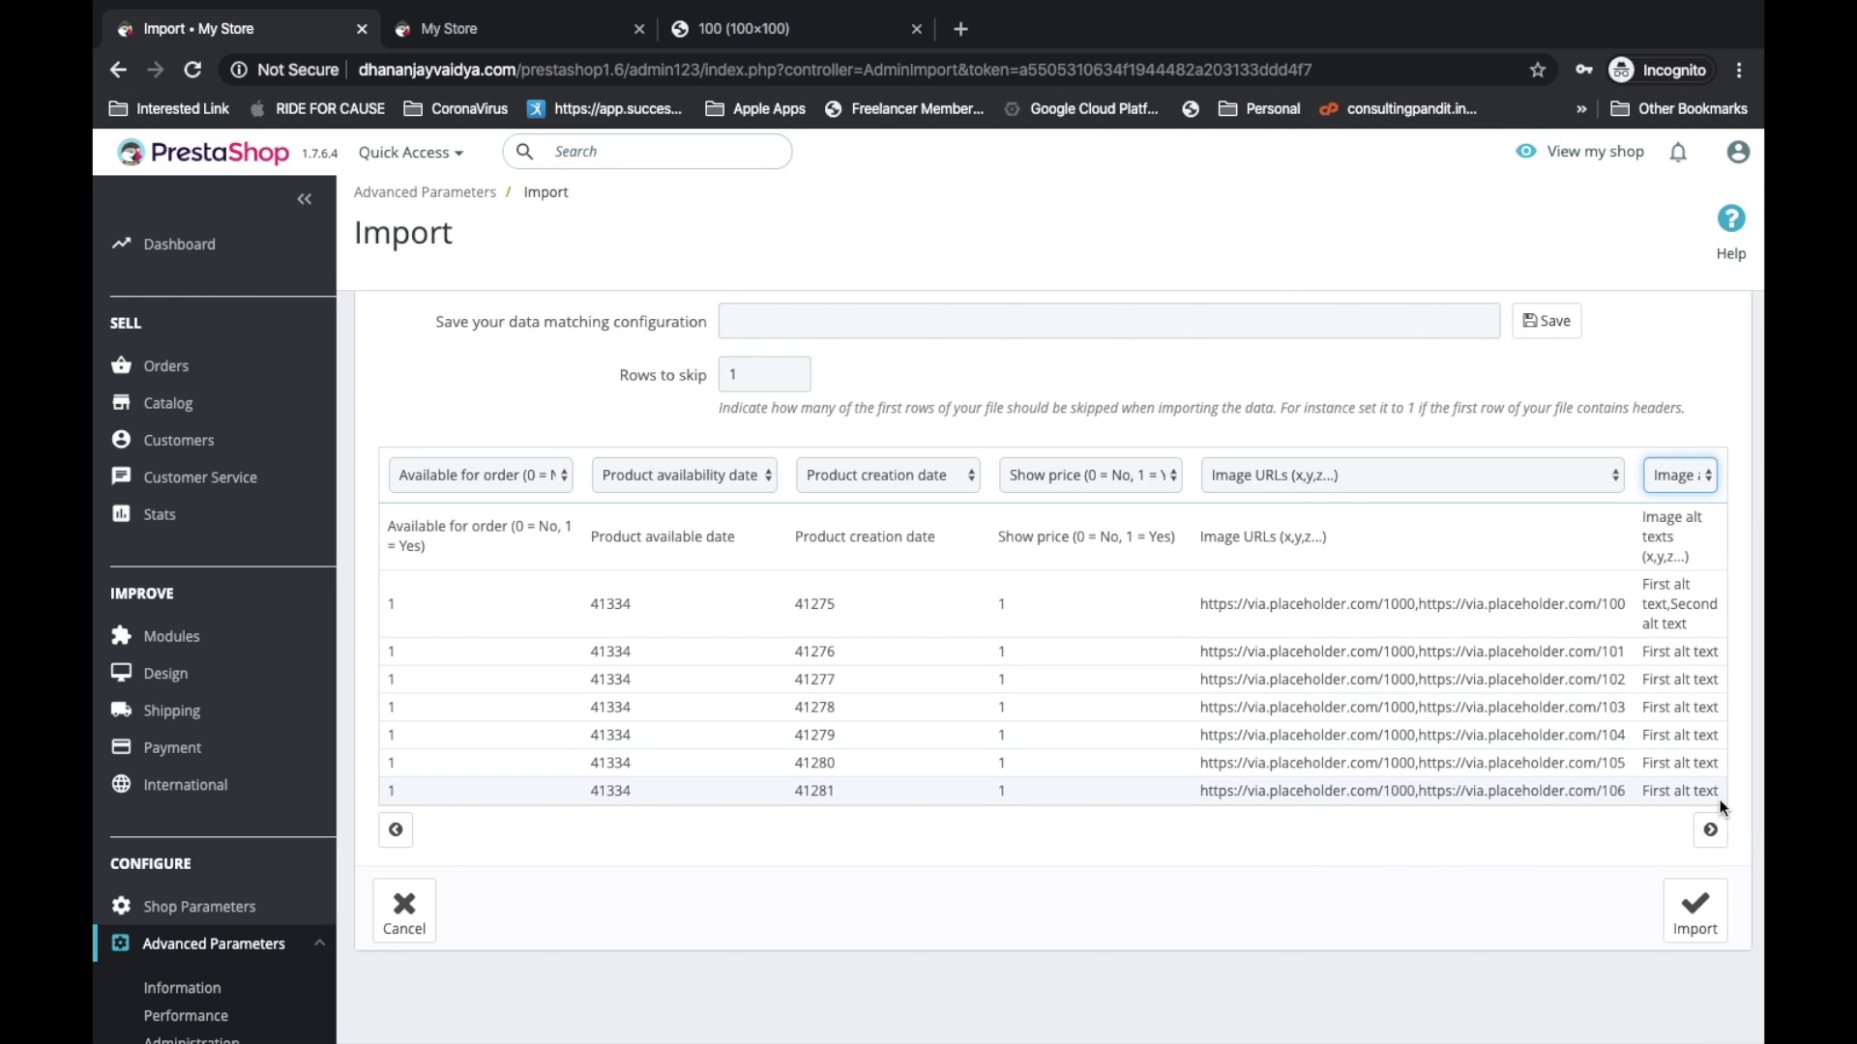
Set the Product creation date and Product availability date columns to "Ignore this column", run the product import, and close its report
{"action": "left_click", "coordinate": [906, 470]}
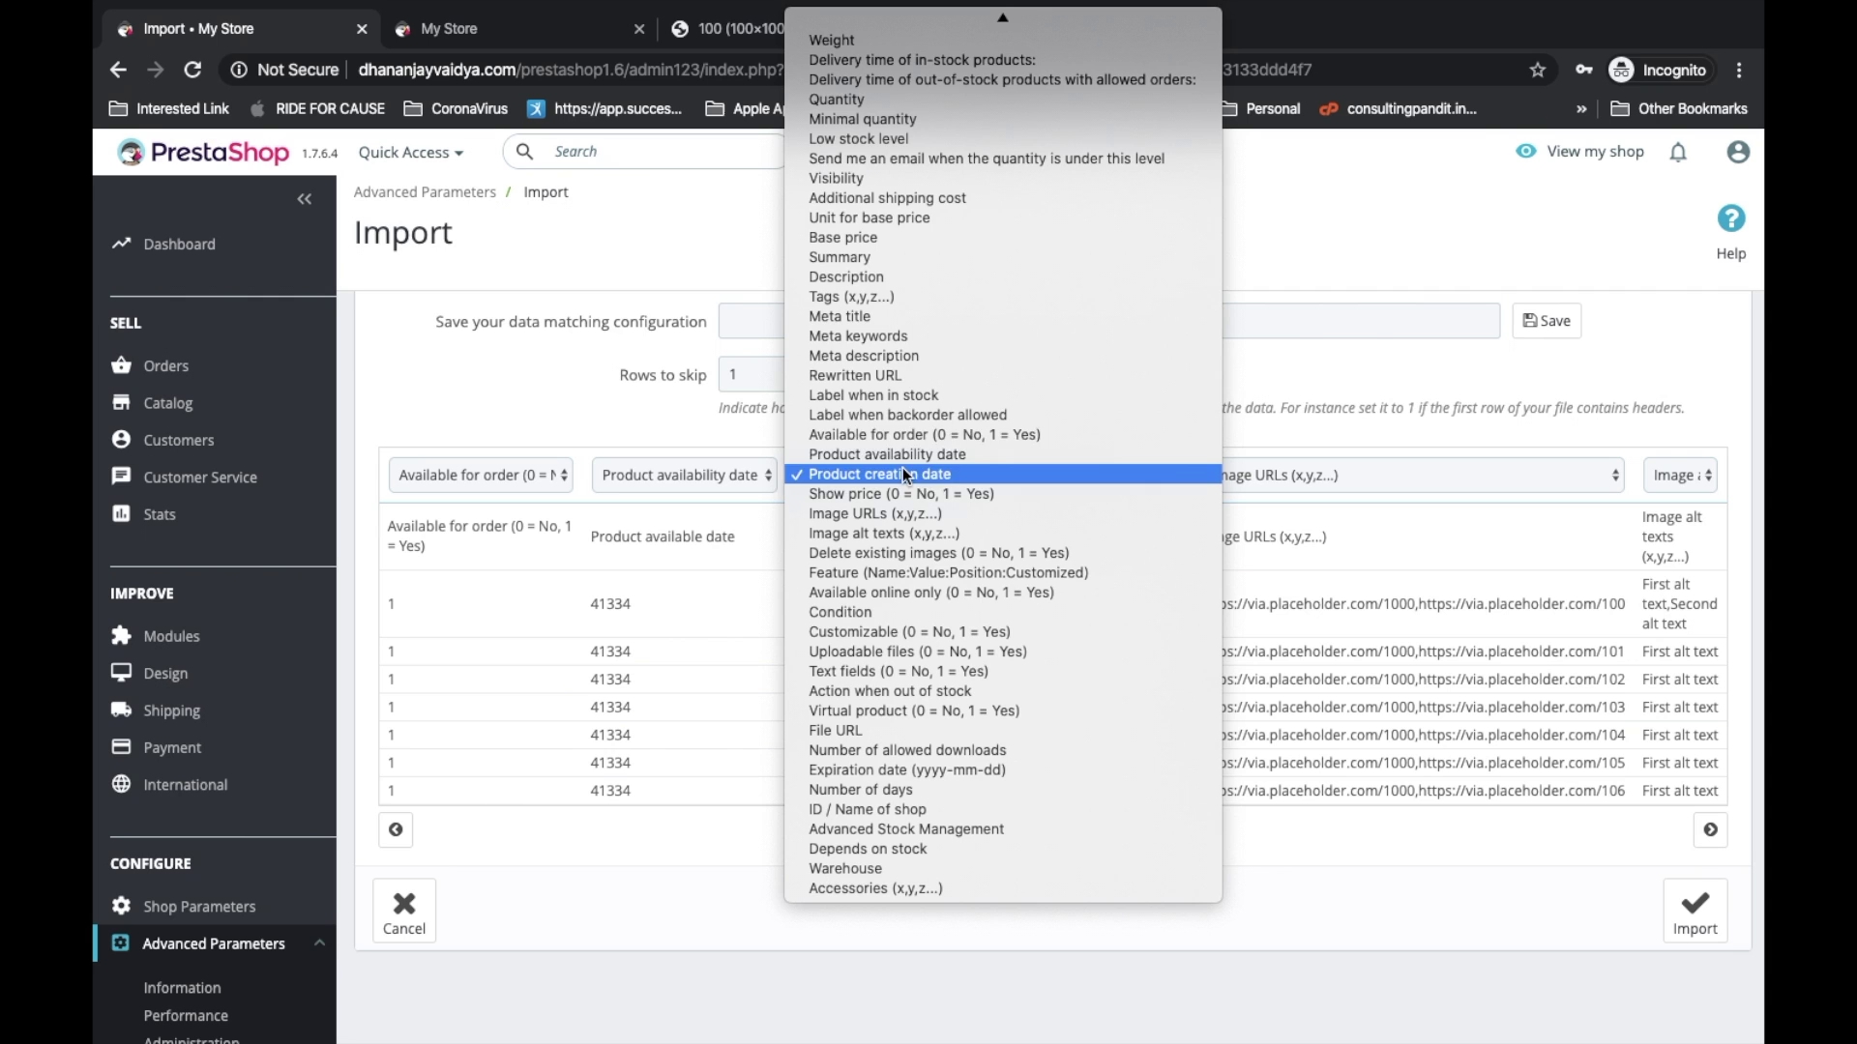
{"action": "left_click", "coordinate": [874, 22]}
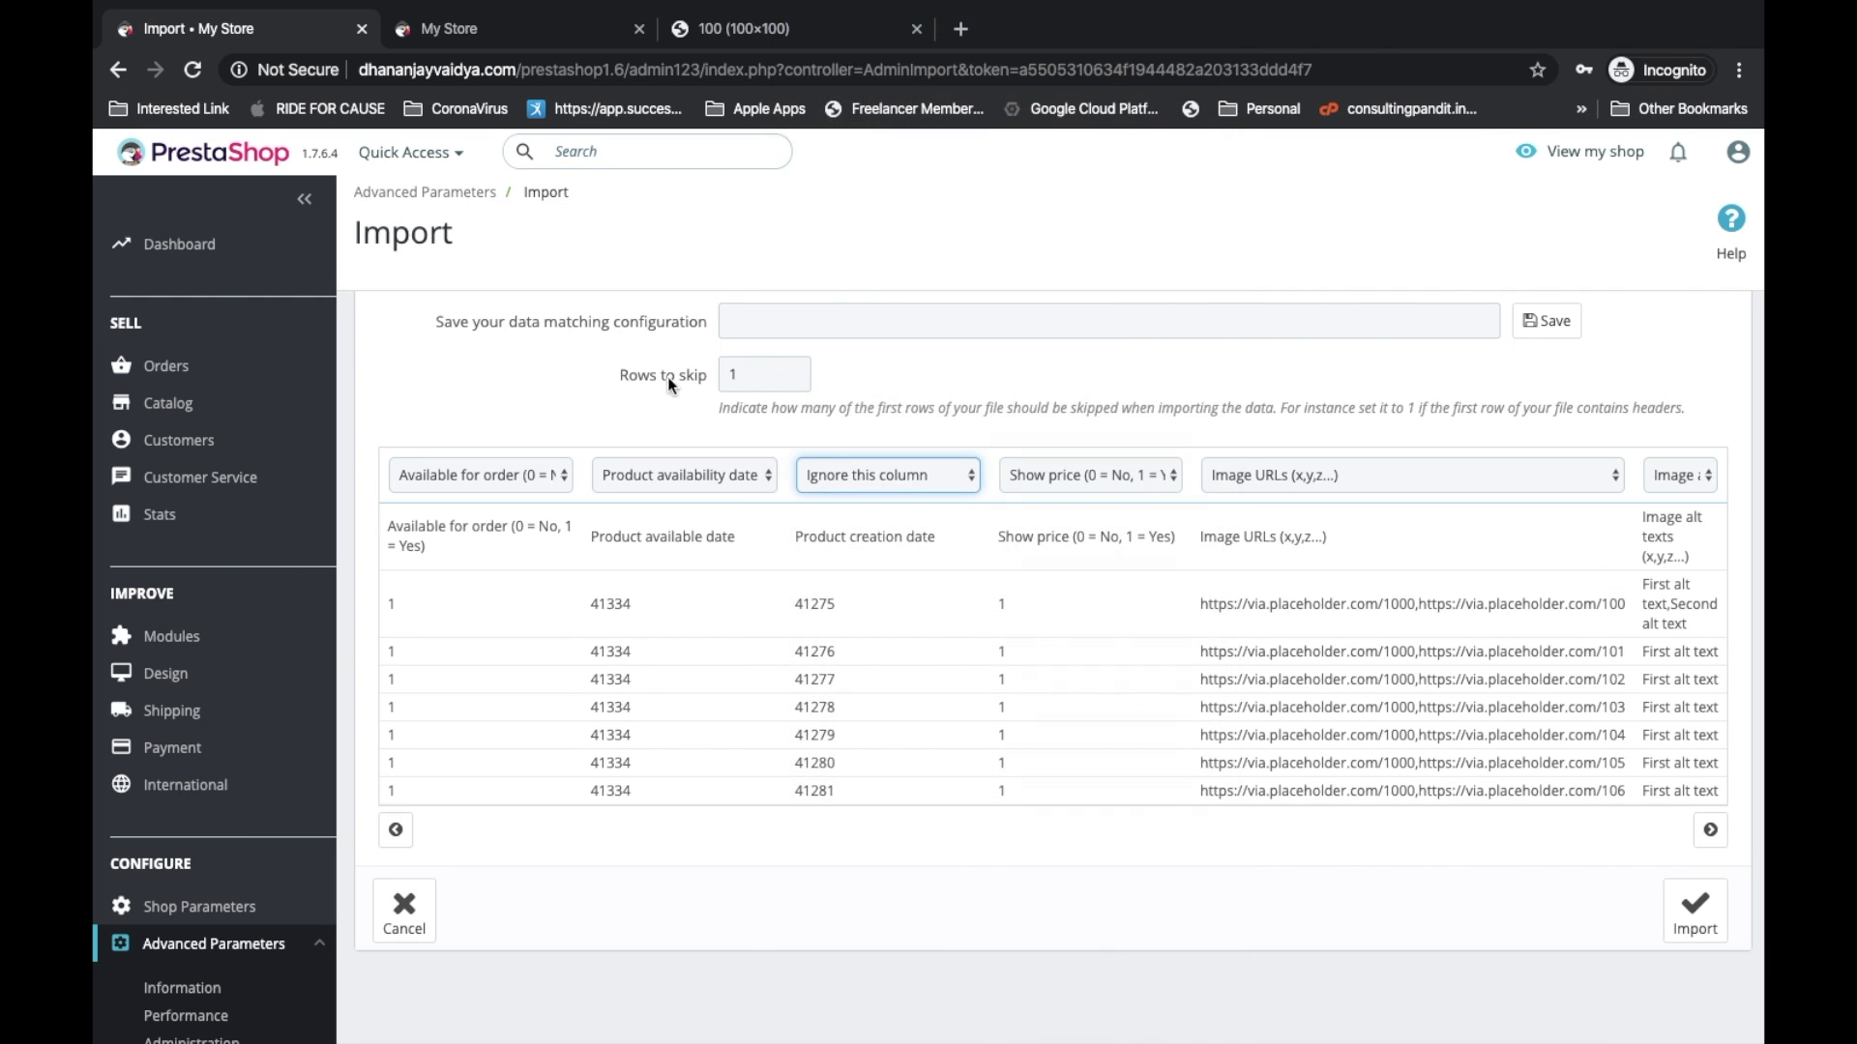
{"action": "left_click", "coordinate": [704, 472]}
{"action": "mouse_move", "coordinate": [739, 14]}
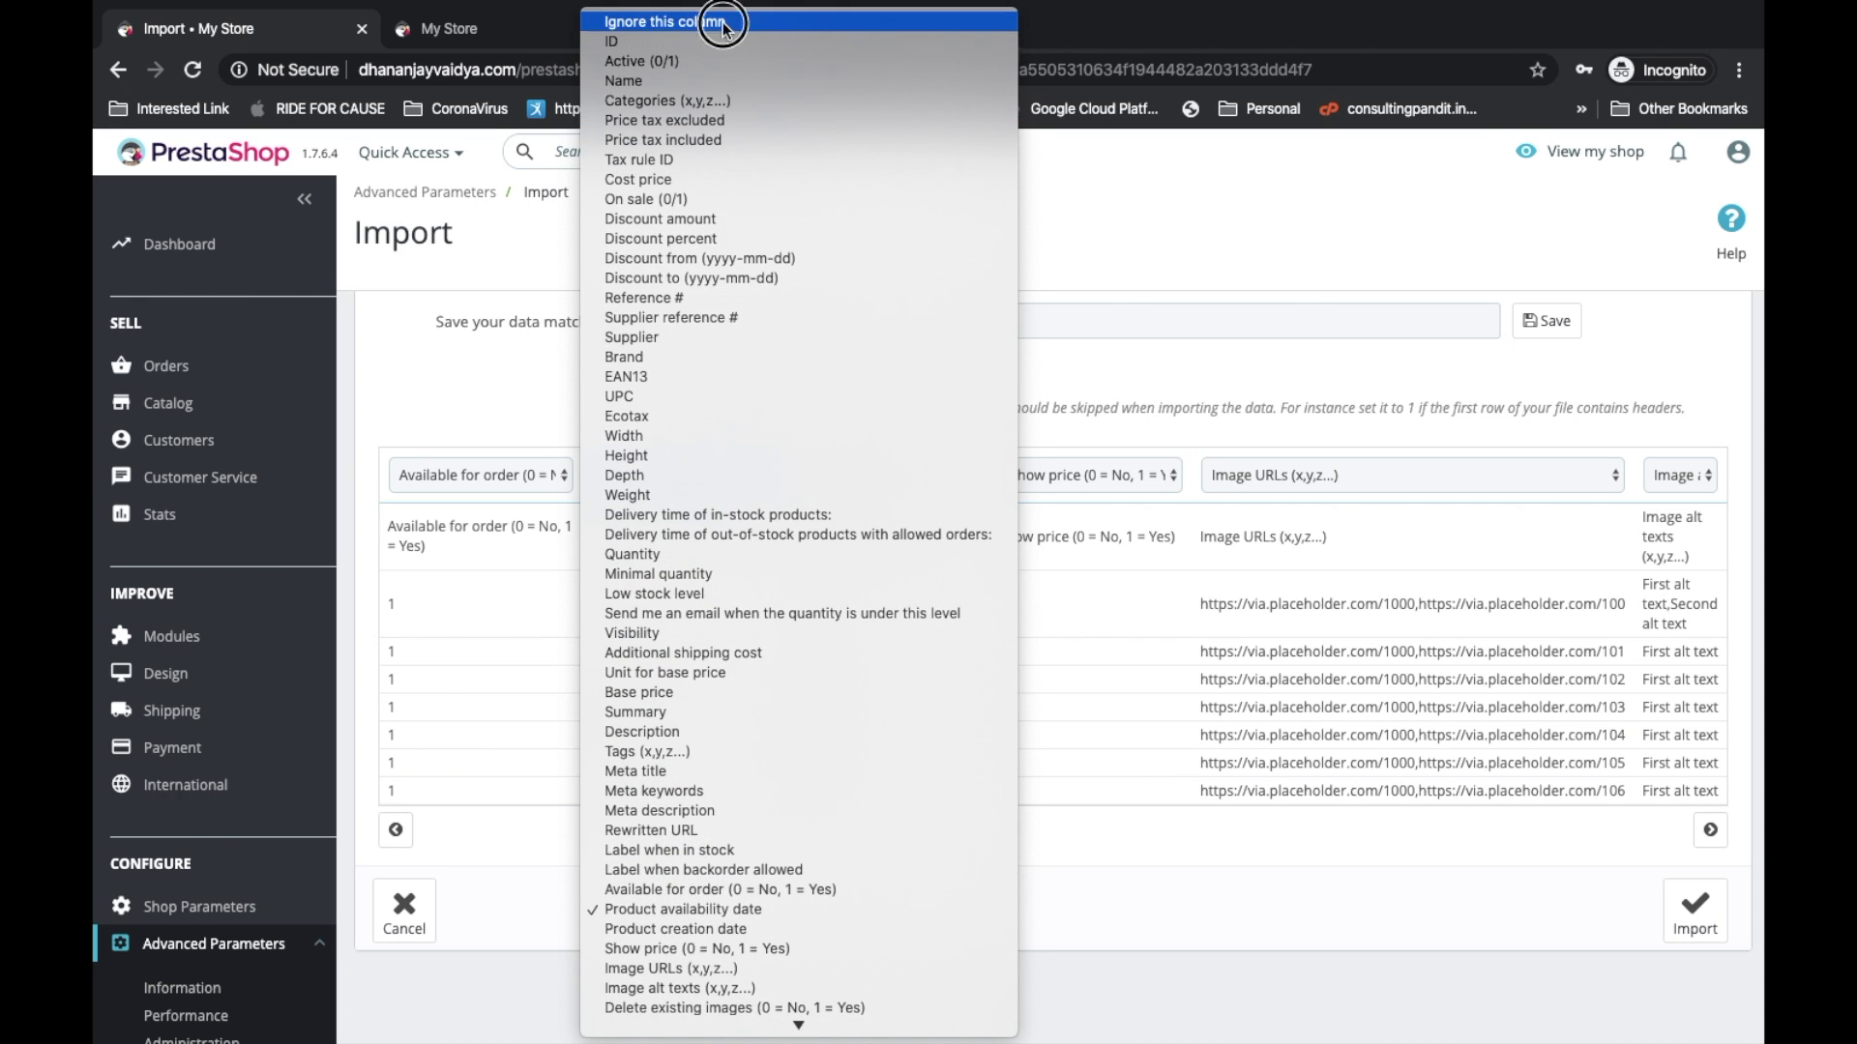
{"action": "left_click", "coordinate": [735, 22]}
{"action": "left_click", "coordinate": [1712, 929]}
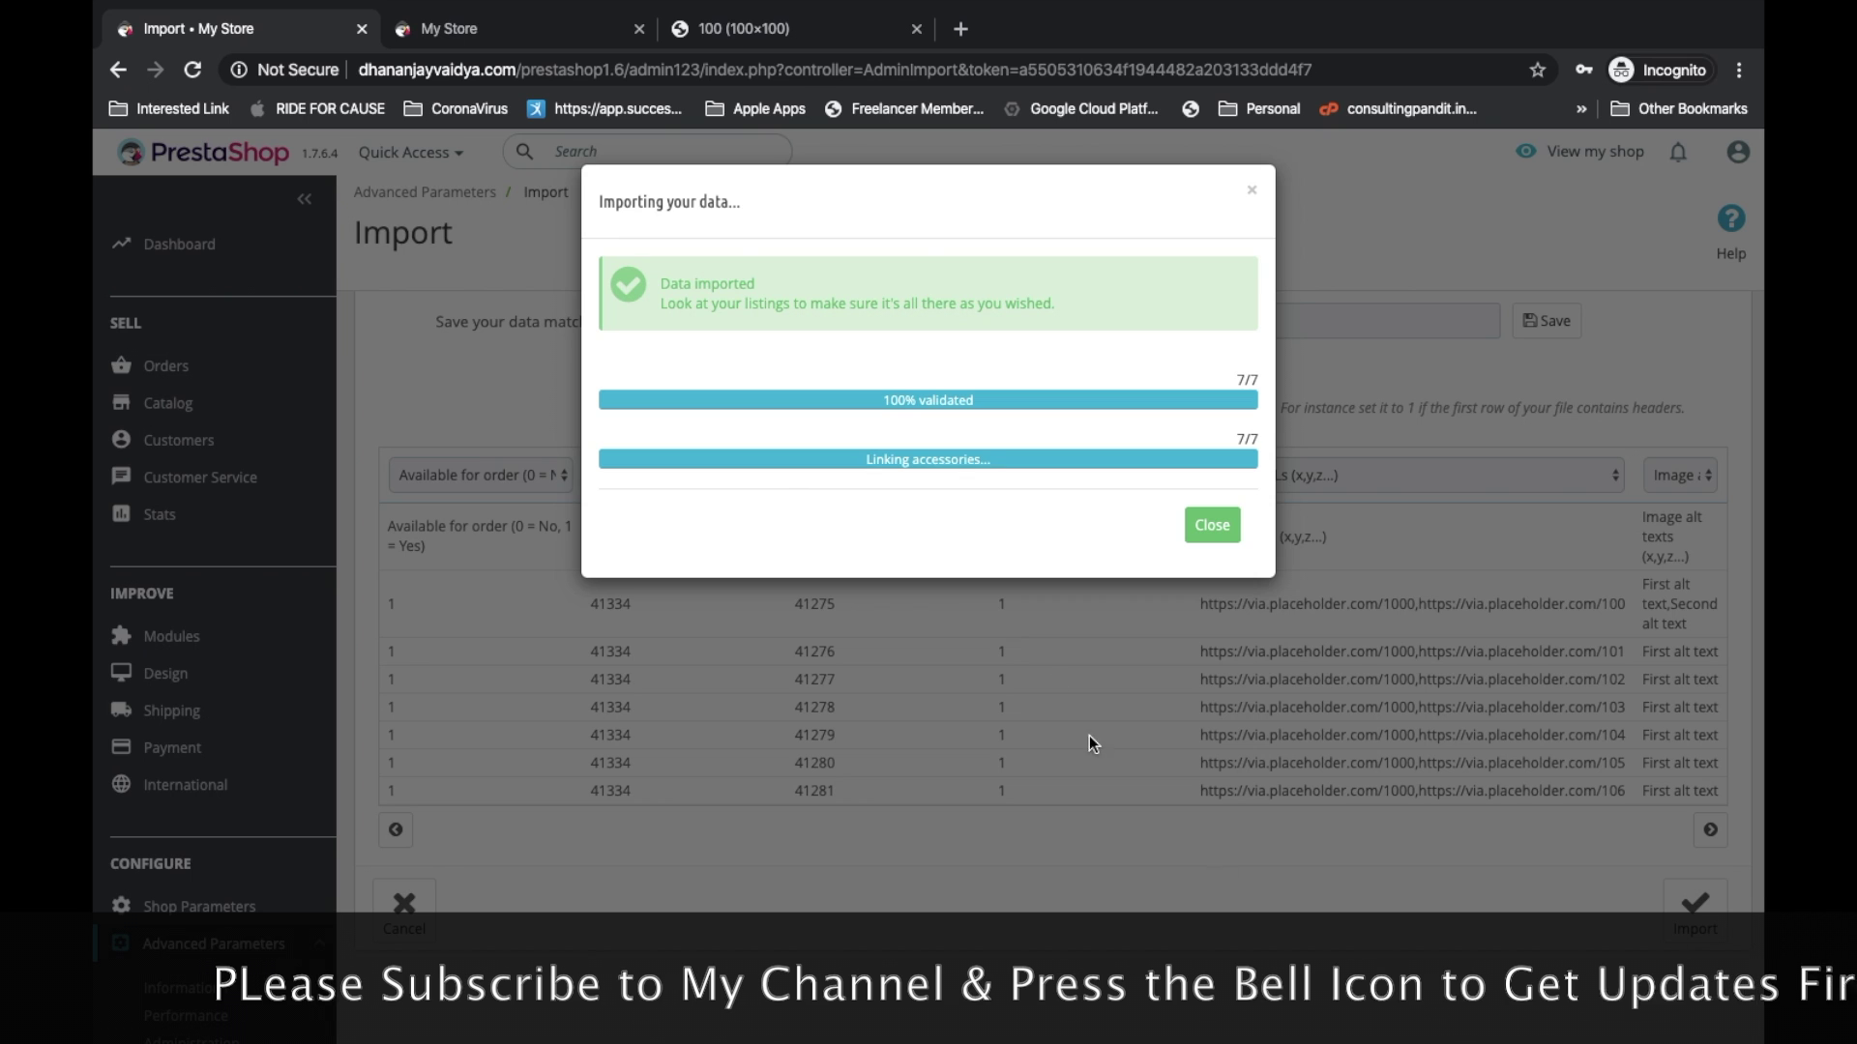
{"action": "left_click", "coordinate": [1212, 526]}
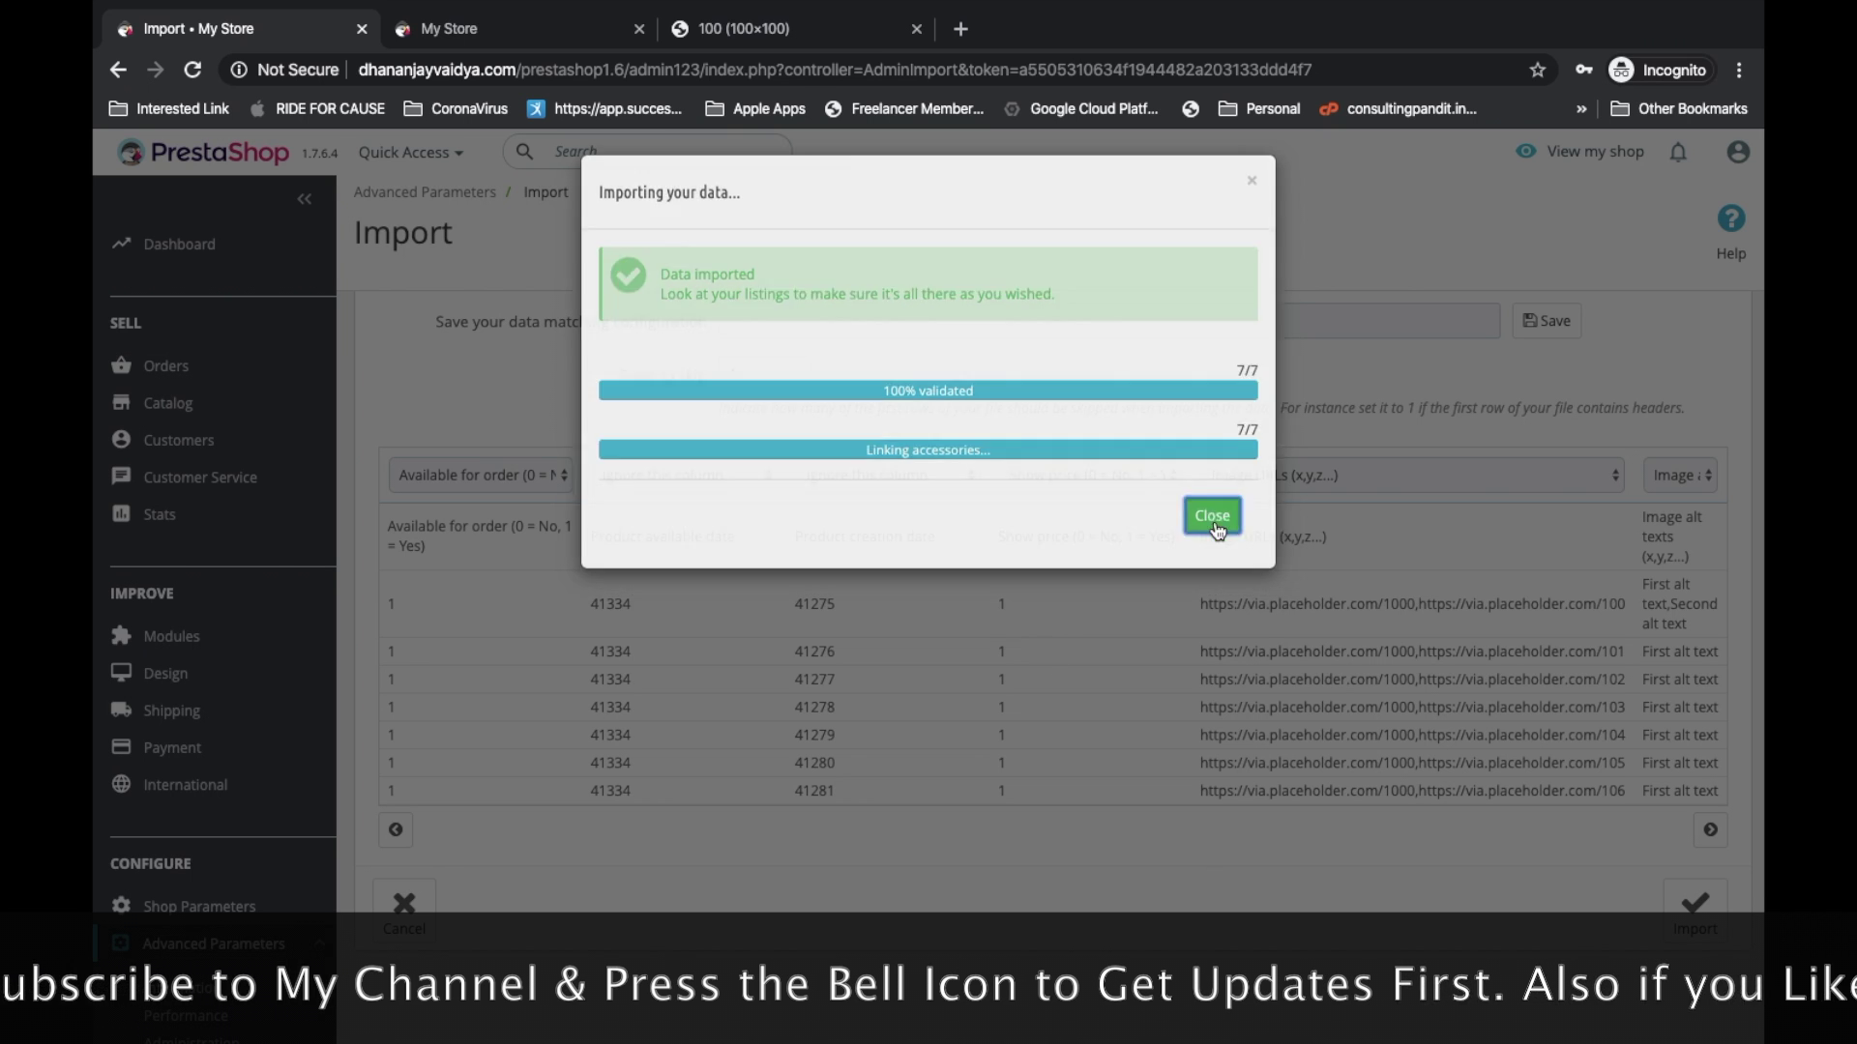
Go to the catalog's product list and open the imported Shure SE210 Sound-Isolating Earphones product to check its images
{"action": "left_click", "coordinate": [174, 401]}
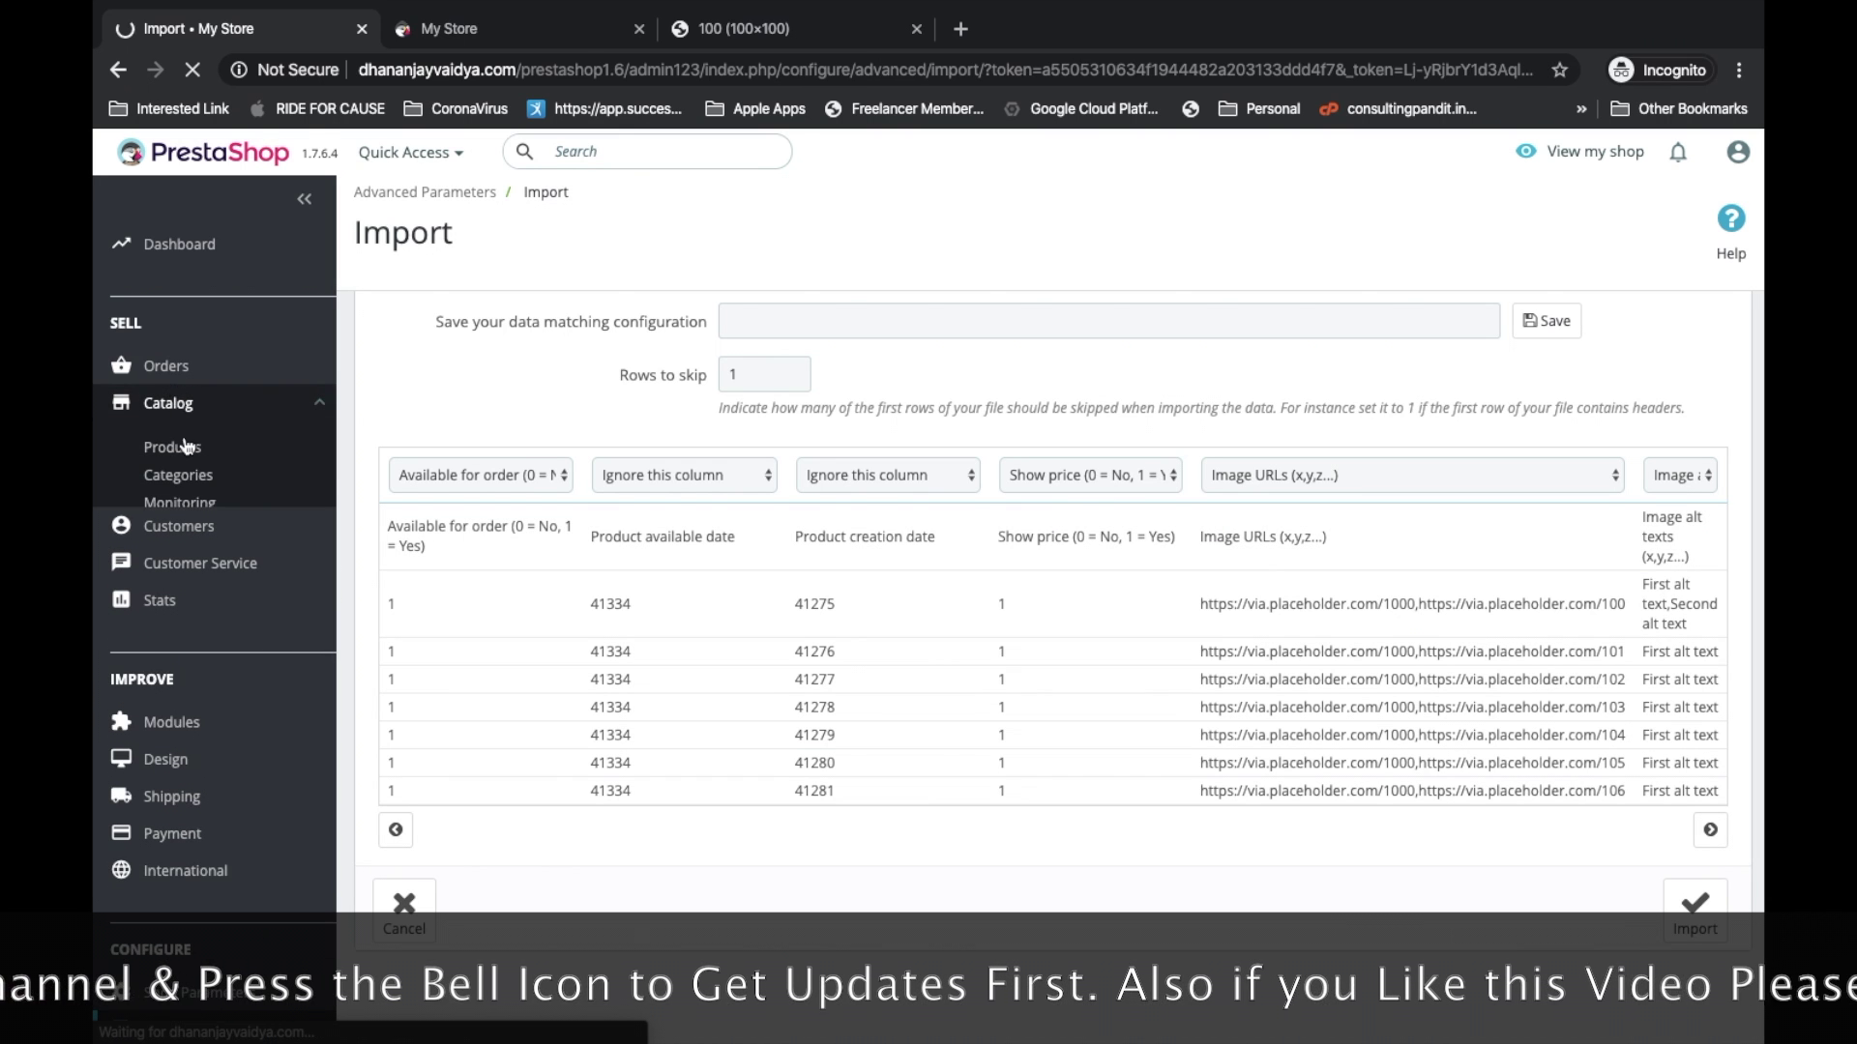
{"action": "left_click", "coordinate": [205, 414]}
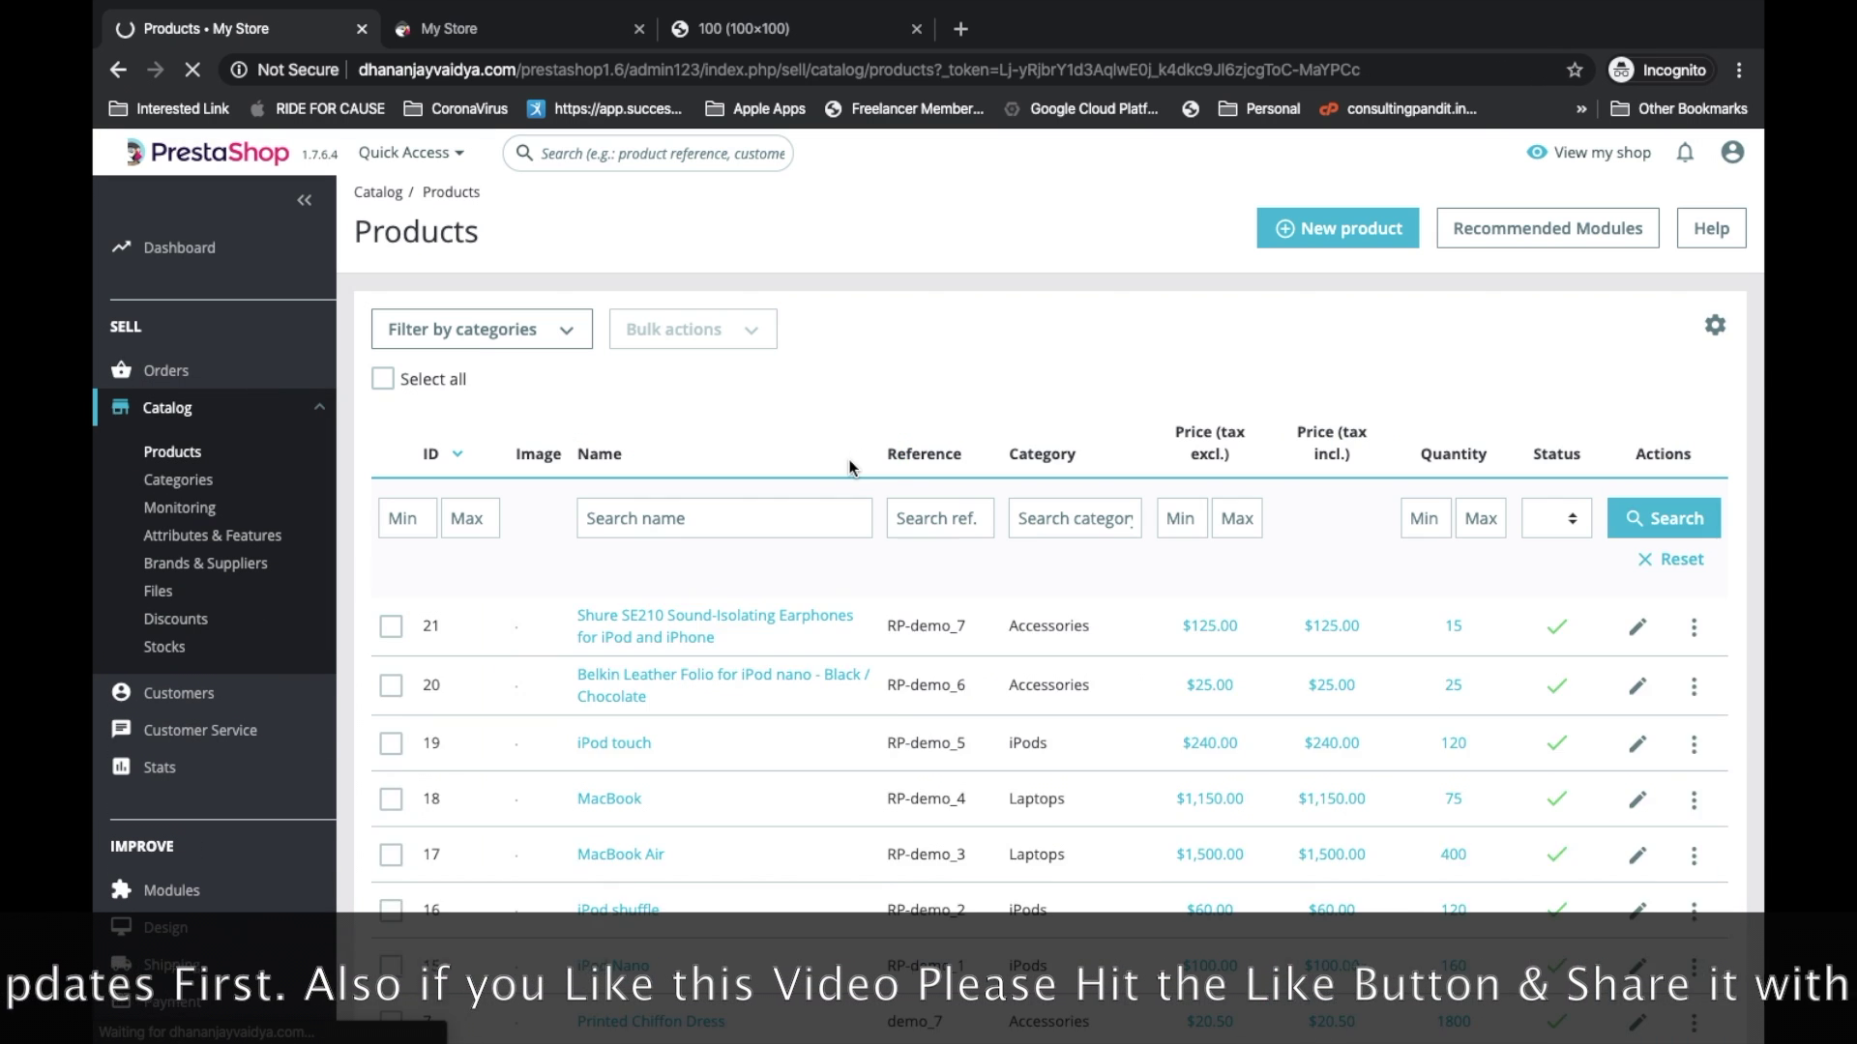
{"action": "scroll", "coordinate": [728, 682], "scroll_direction": "down", "scroll_amount": 2}
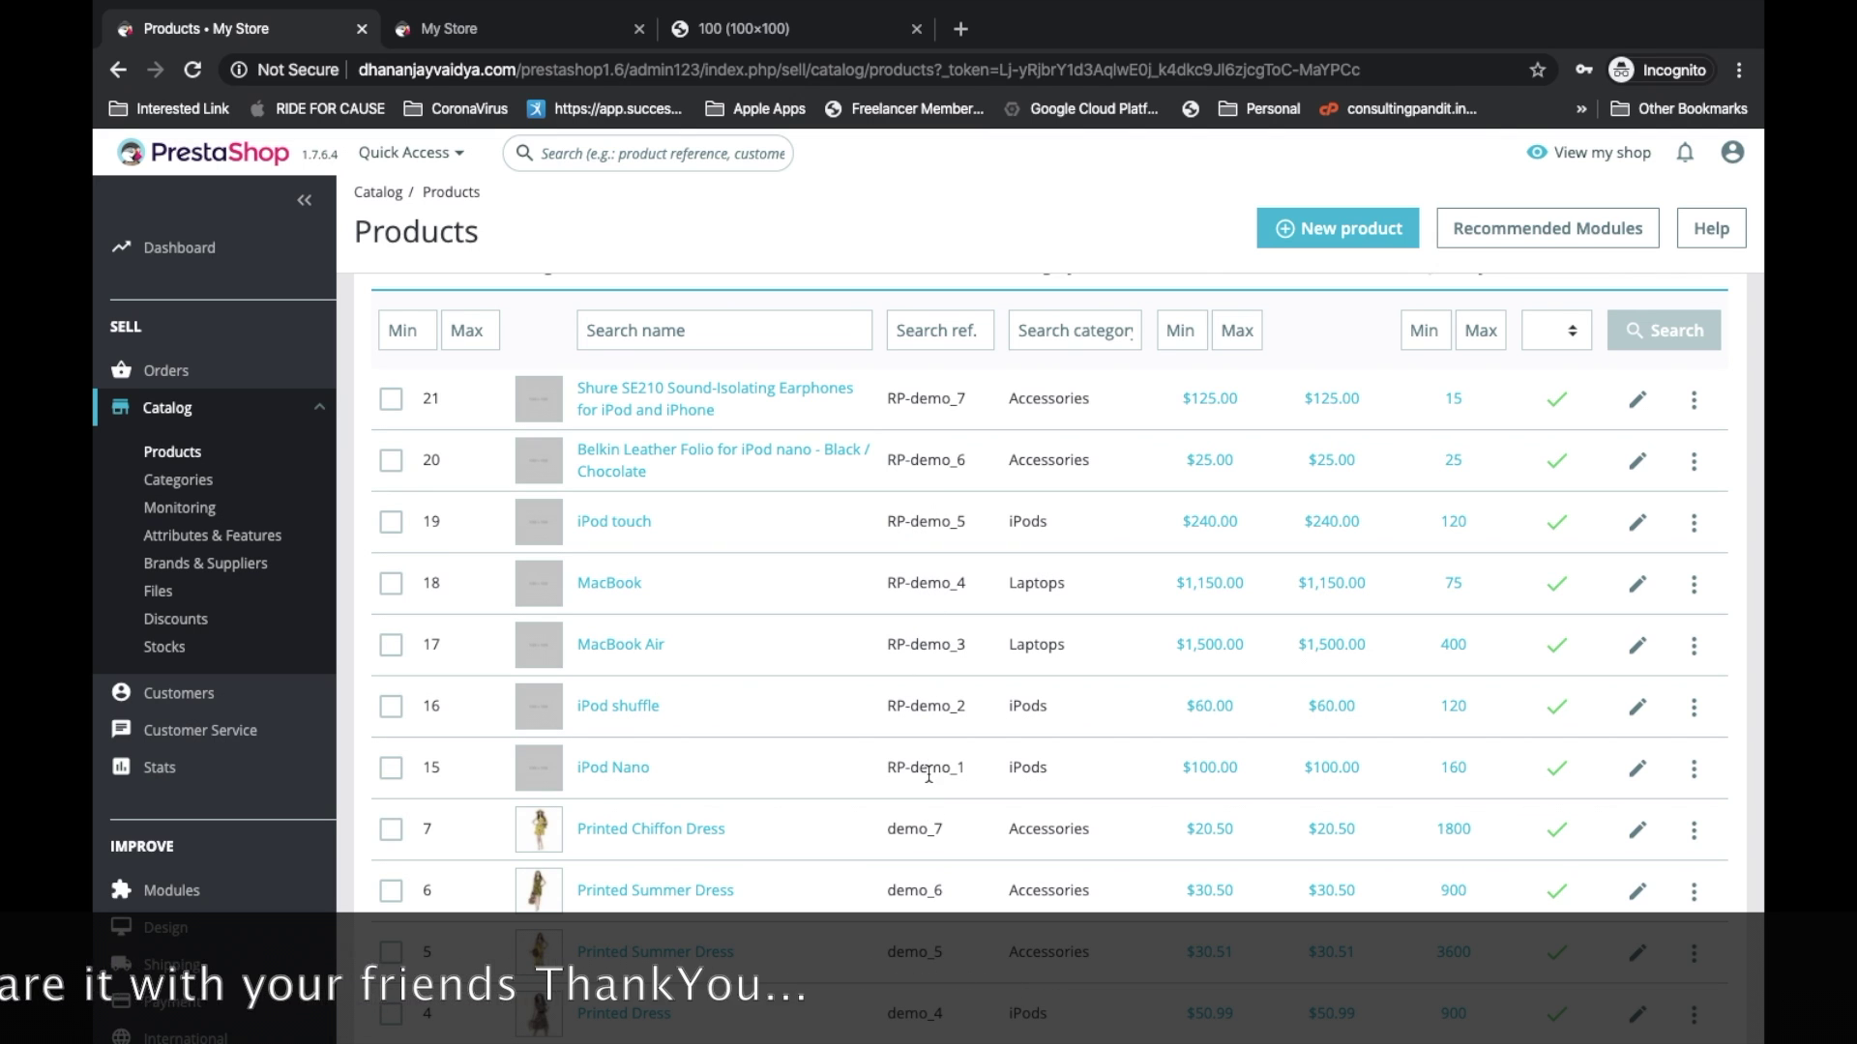
{"action": "left_click", "coordinate": [622, 395]}
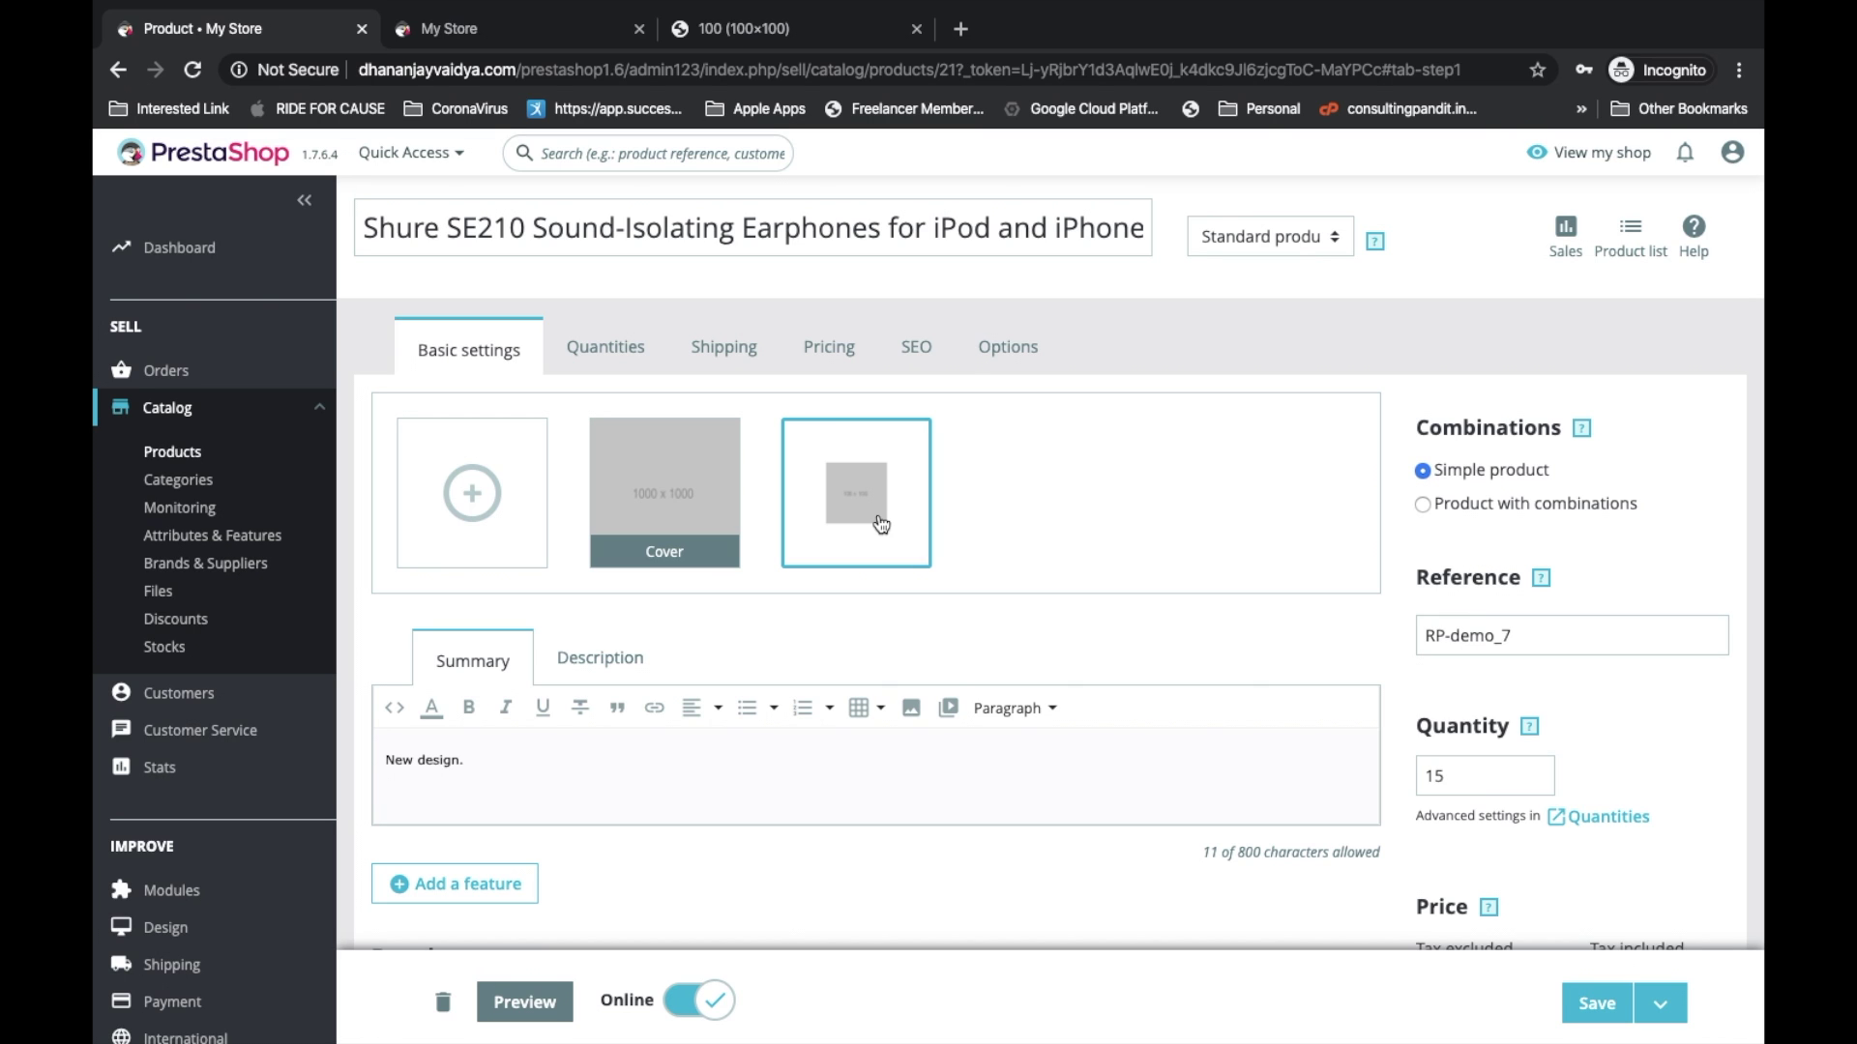
{"action": "mouse_move", "coordinate": [1287, 14]}
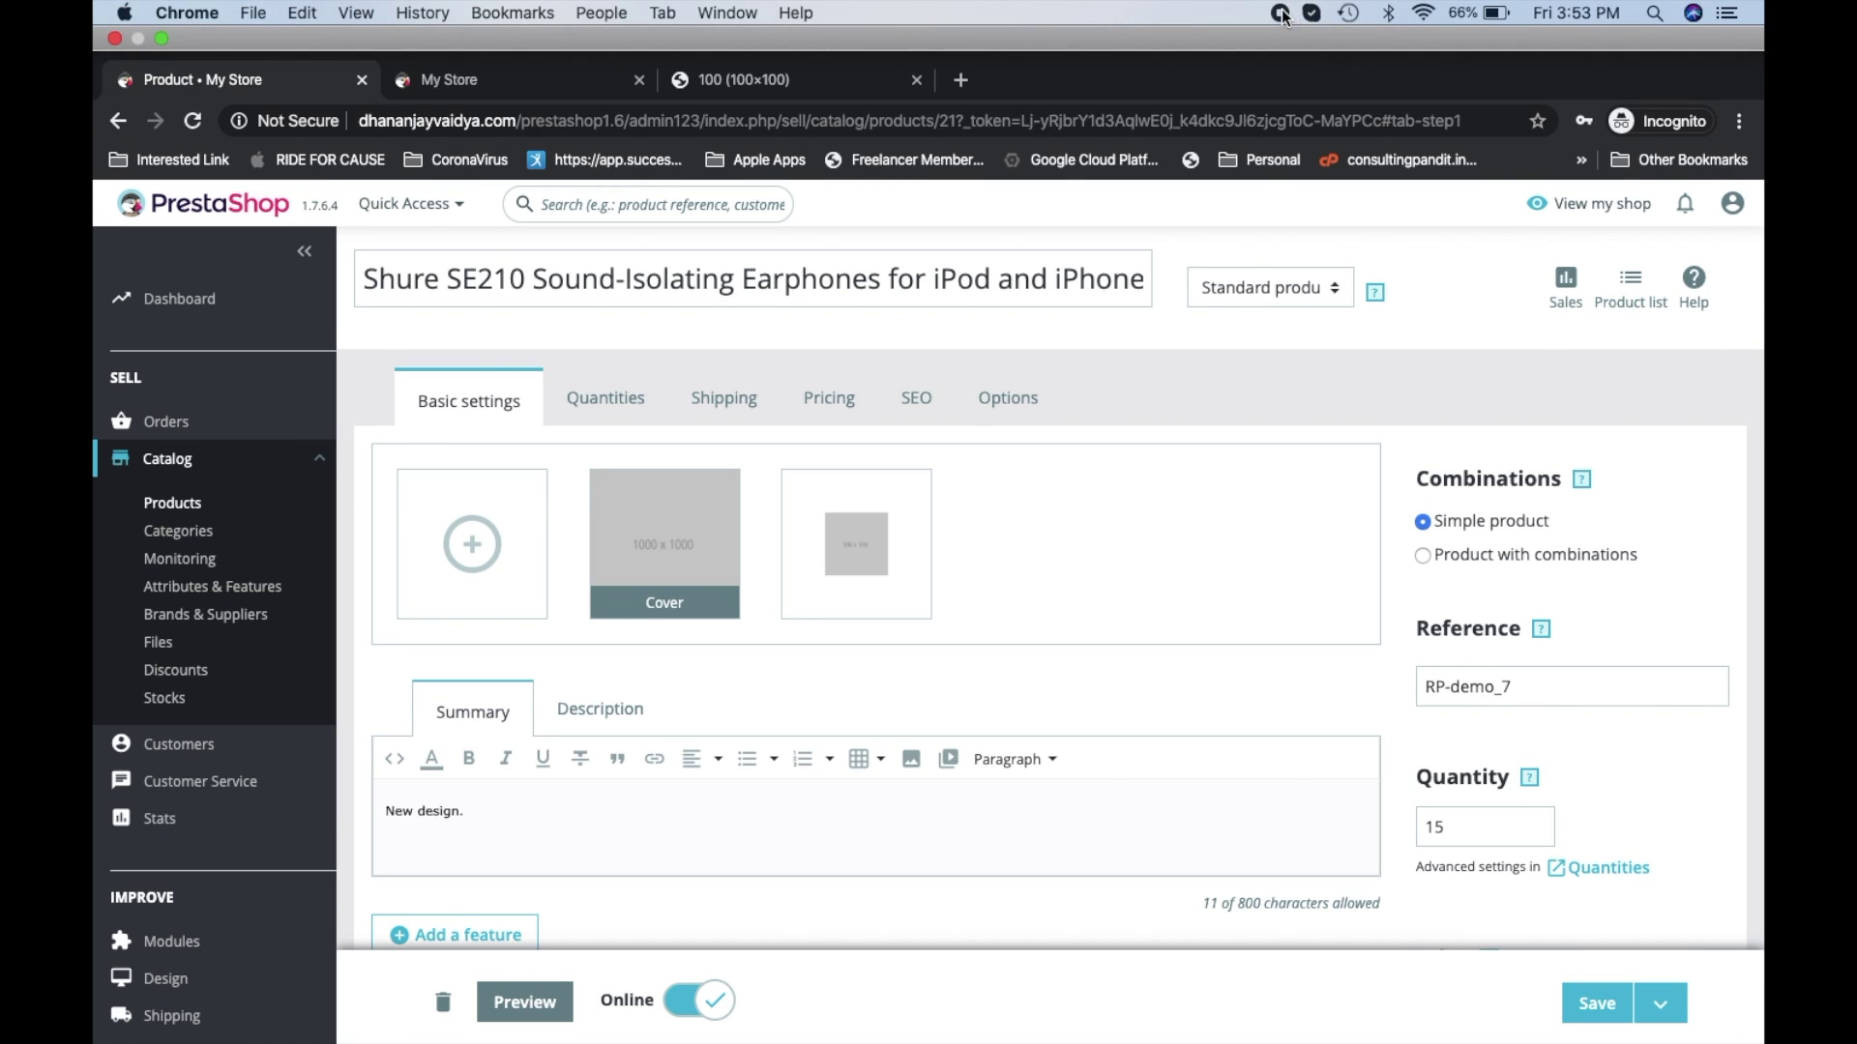